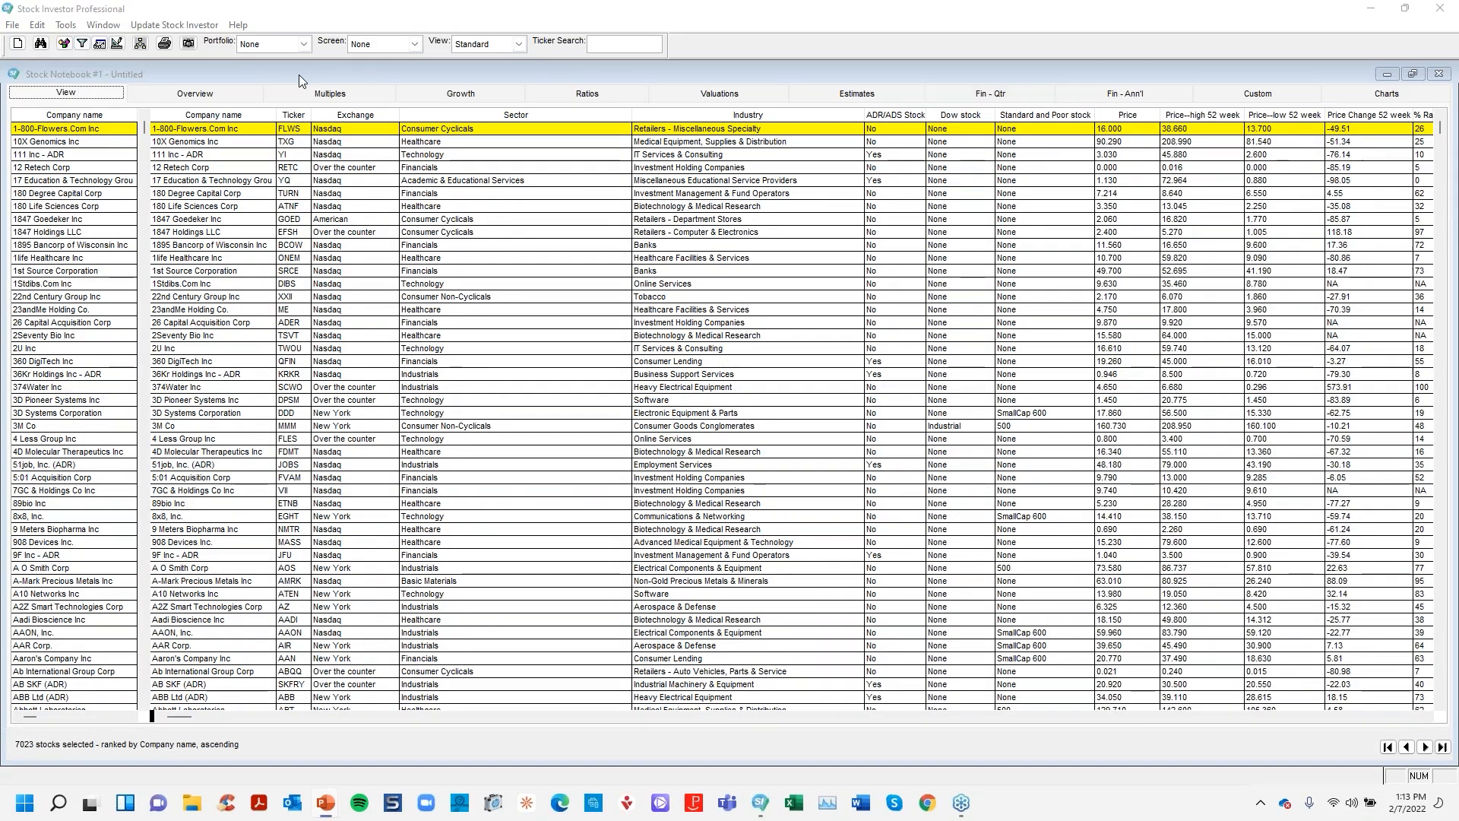
Review the overview, multiples, growth and ratios data for 1-800-Flowers.Com Inc.
{"action": "left_click", "coordinate": [102, 71]}
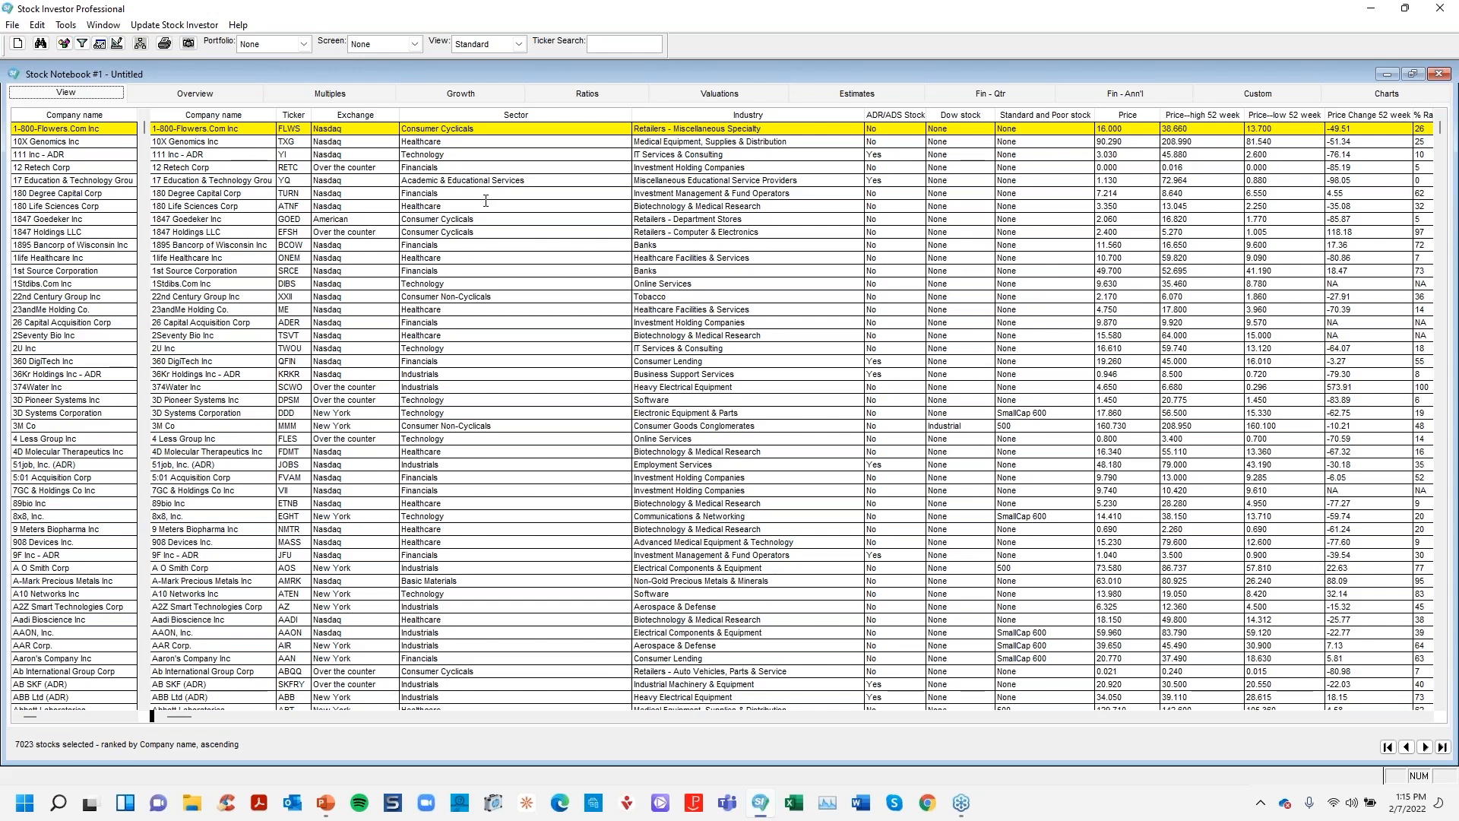
{"action": "left_click", "coordinate": [240, 97]}
{"action": "left_click", "coordinate": [329, 95]}
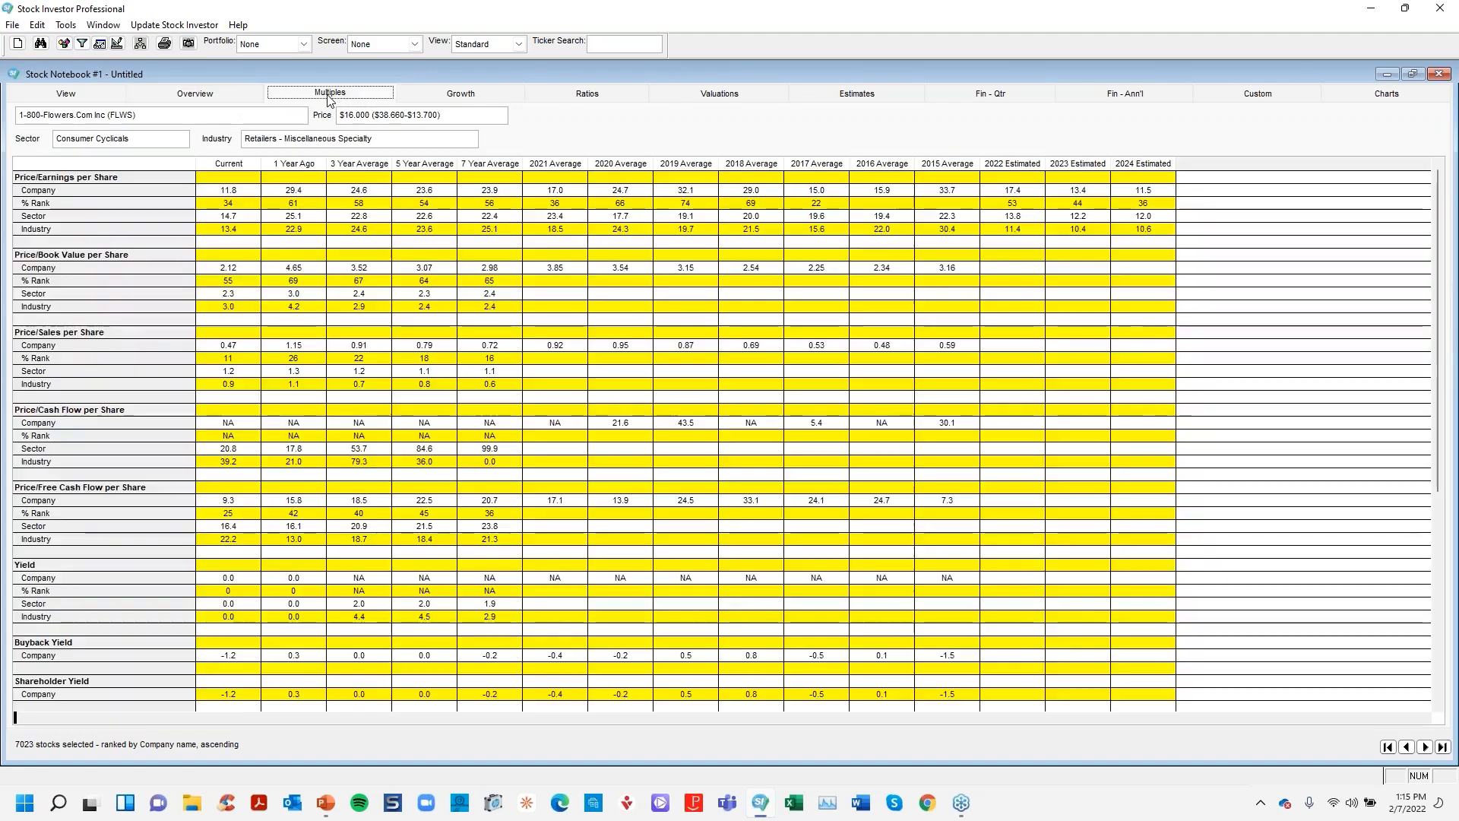
{"action": "left_click", "coordinate": [454, 96]}
{"action": "left_click", "coordinate": [564, 101]}
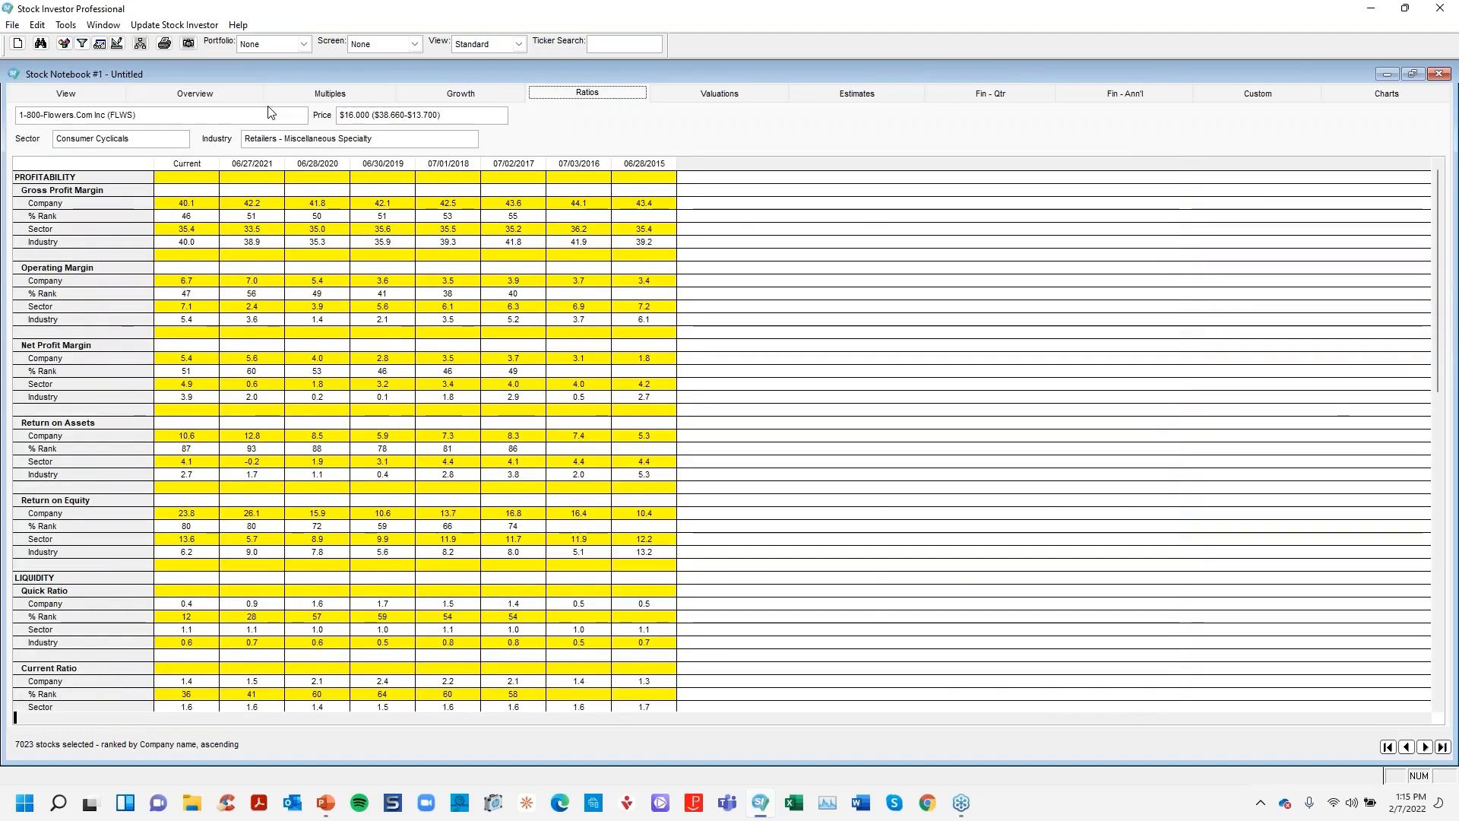
{"action": "left_click", "coordinate": [111, 96]}
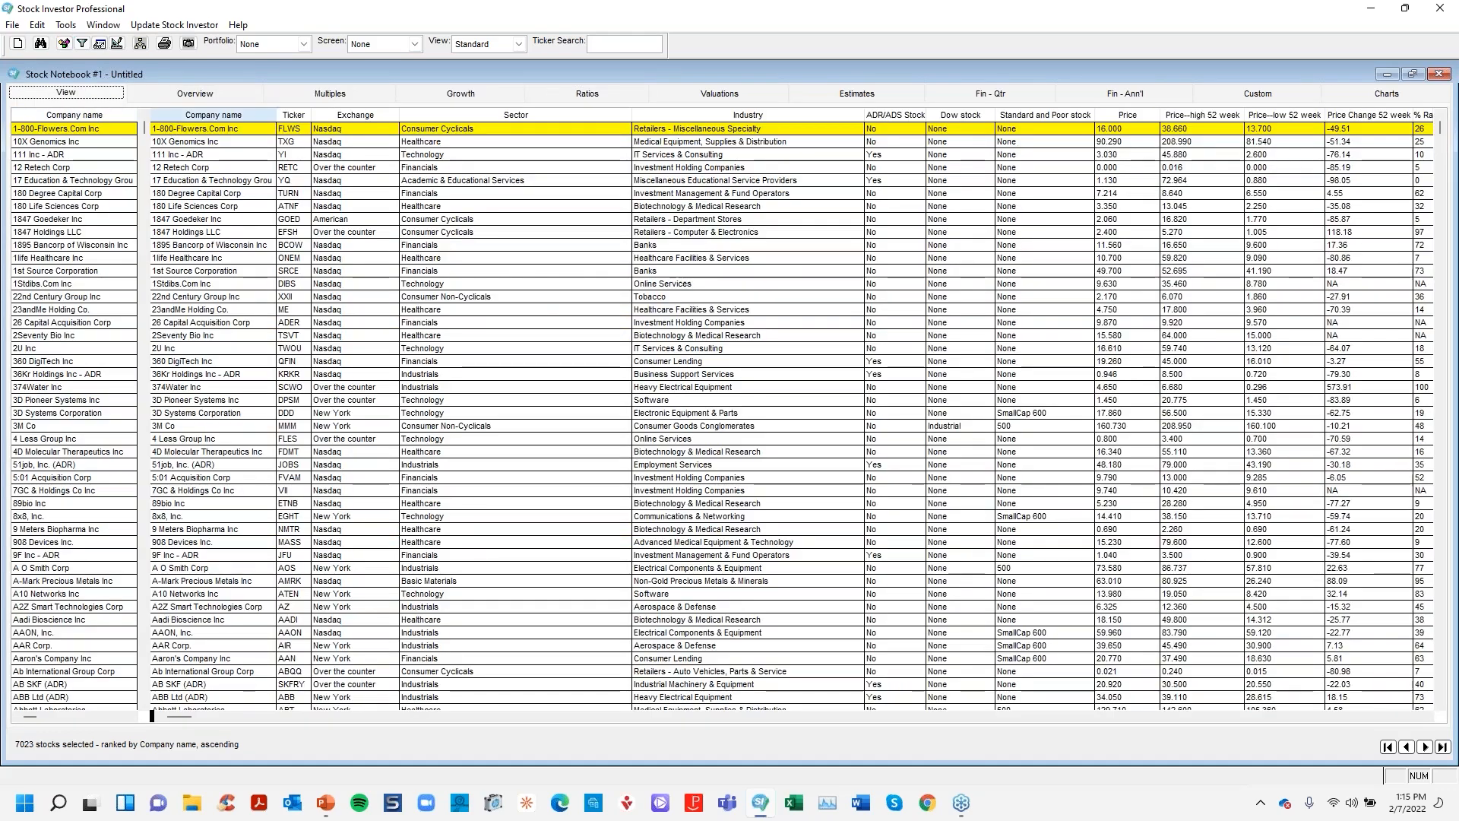
{"action": "left_click", "coordinate": [211, 97]}
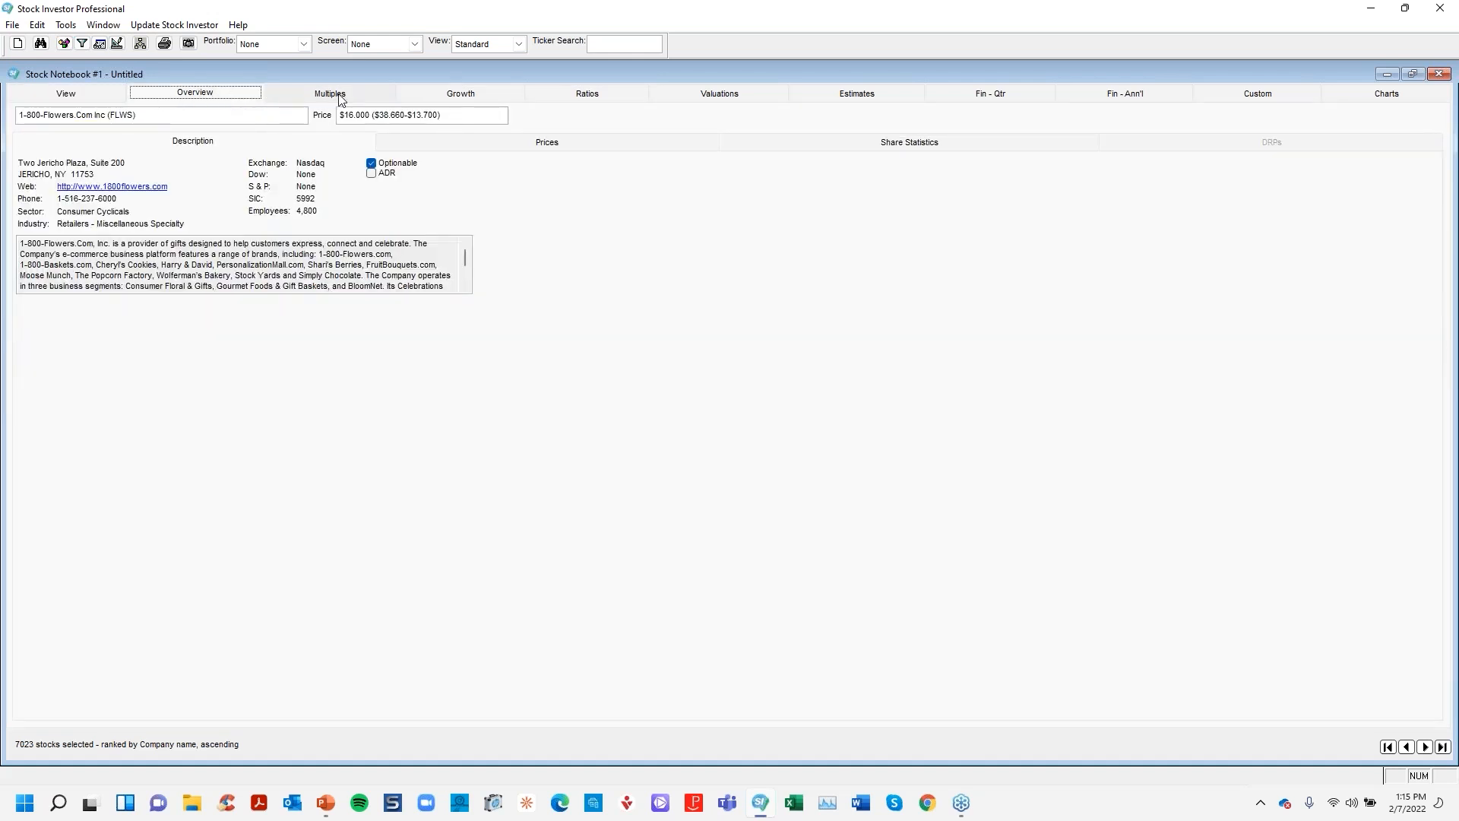
{"action": "left_click", "coordinate": [339, 99]}
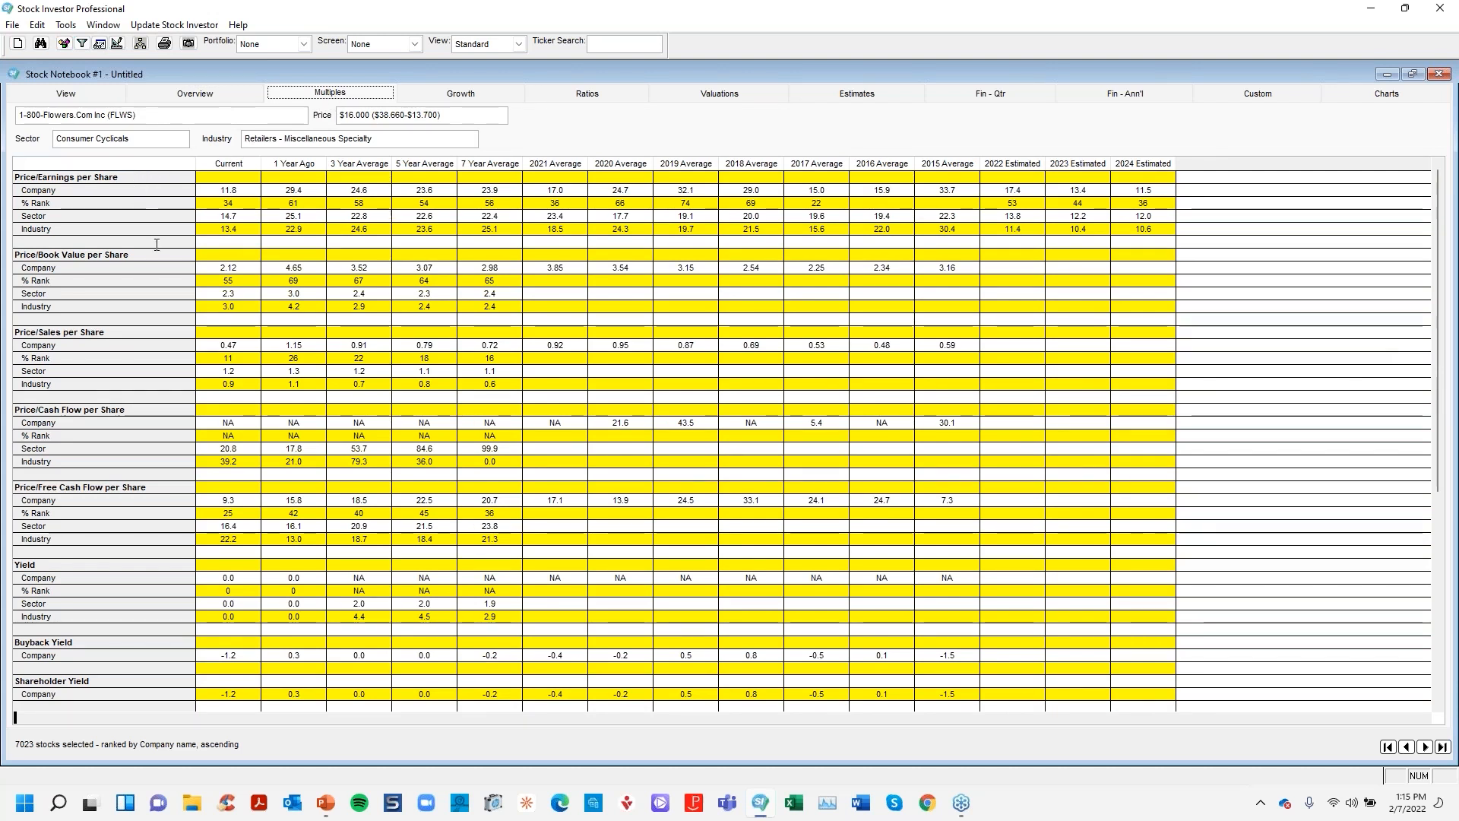
{"action": "left_click", "coordinate": [581, 94]}
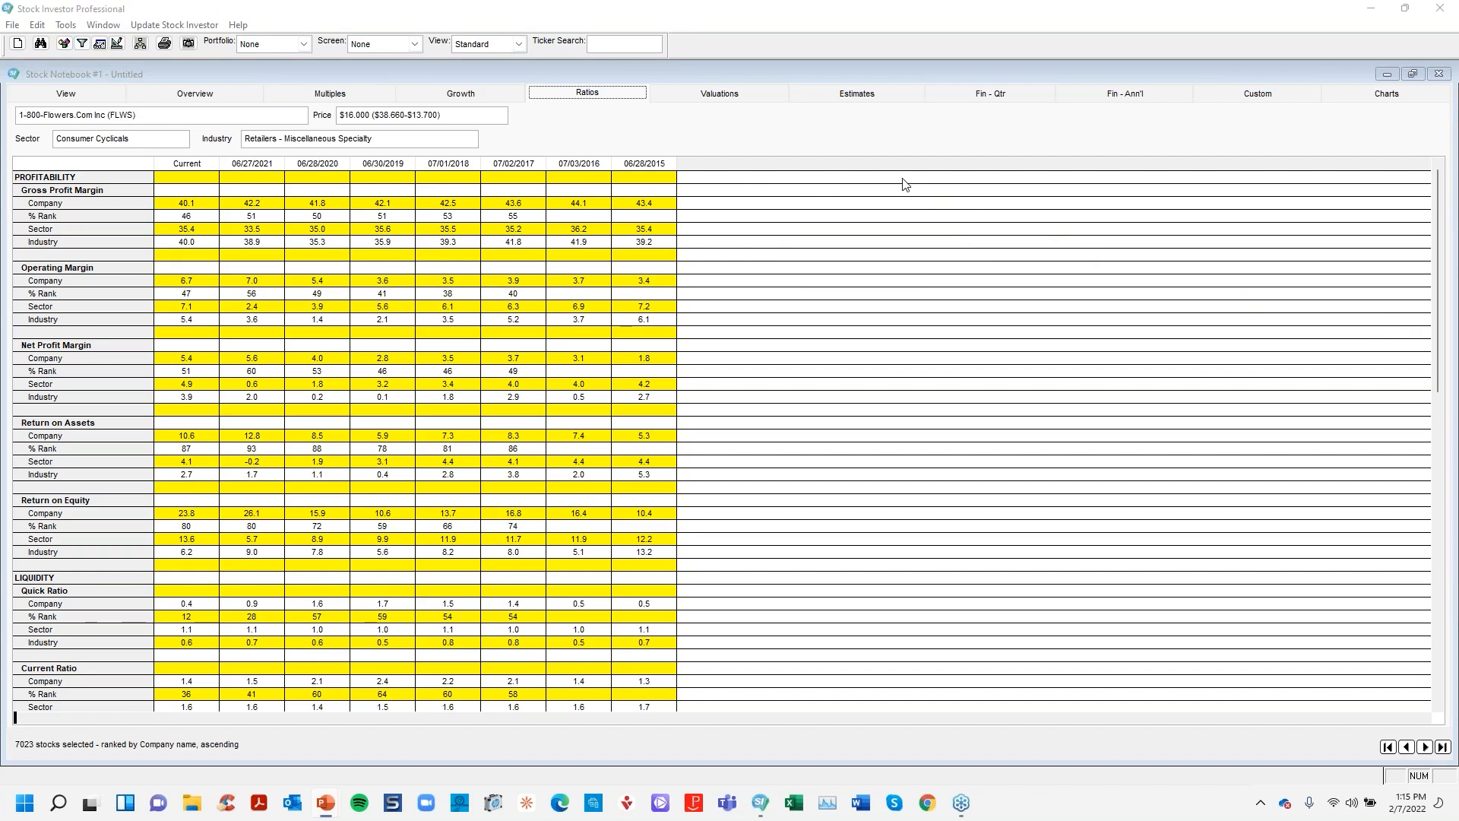
Look up Tractor Supply Company by its ticker, TSCO.
{"action": "left_click", "coordinate": [649, 47]}
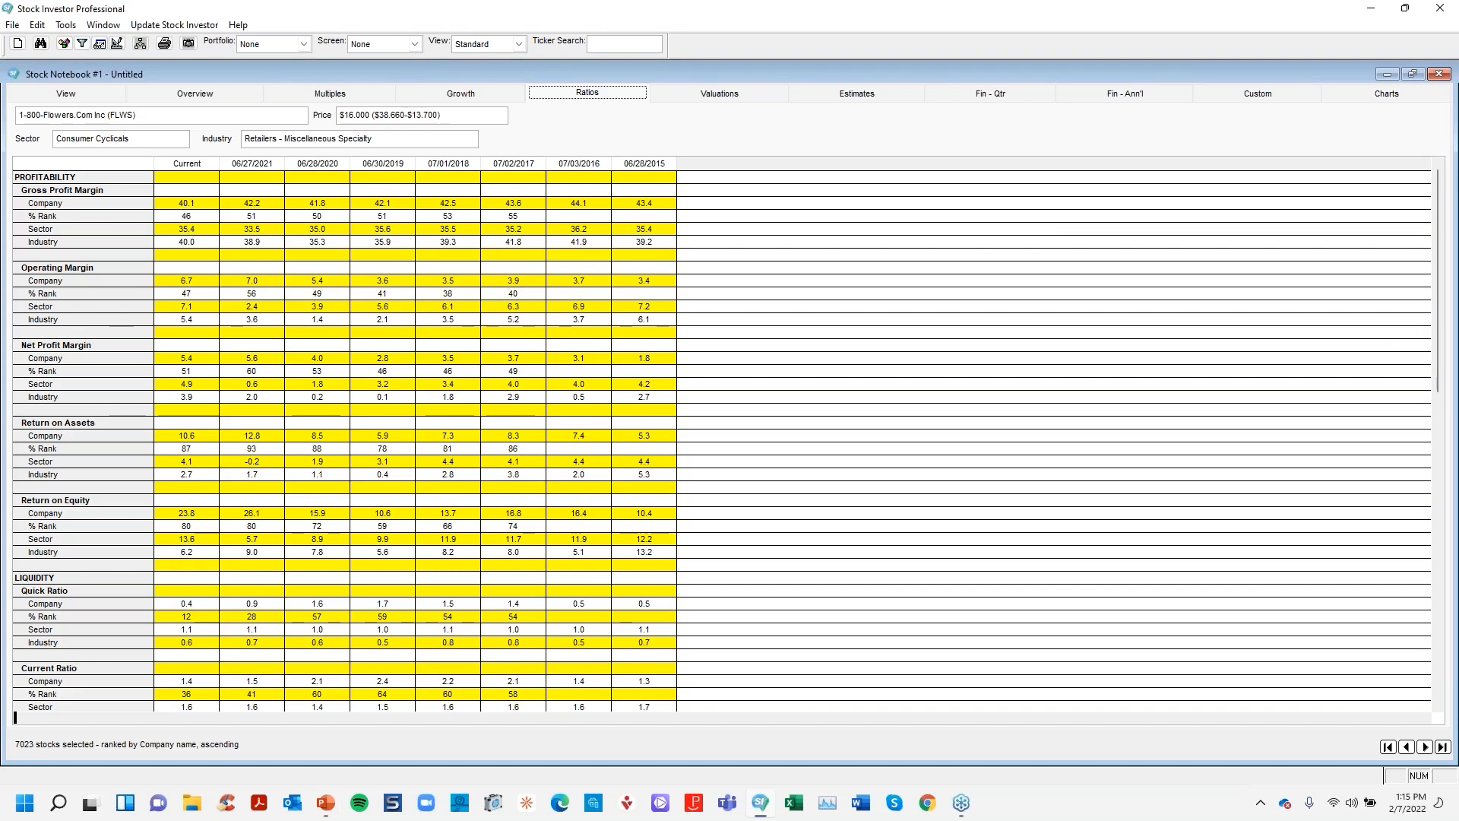
{"action": "type", "text": "tsco"}
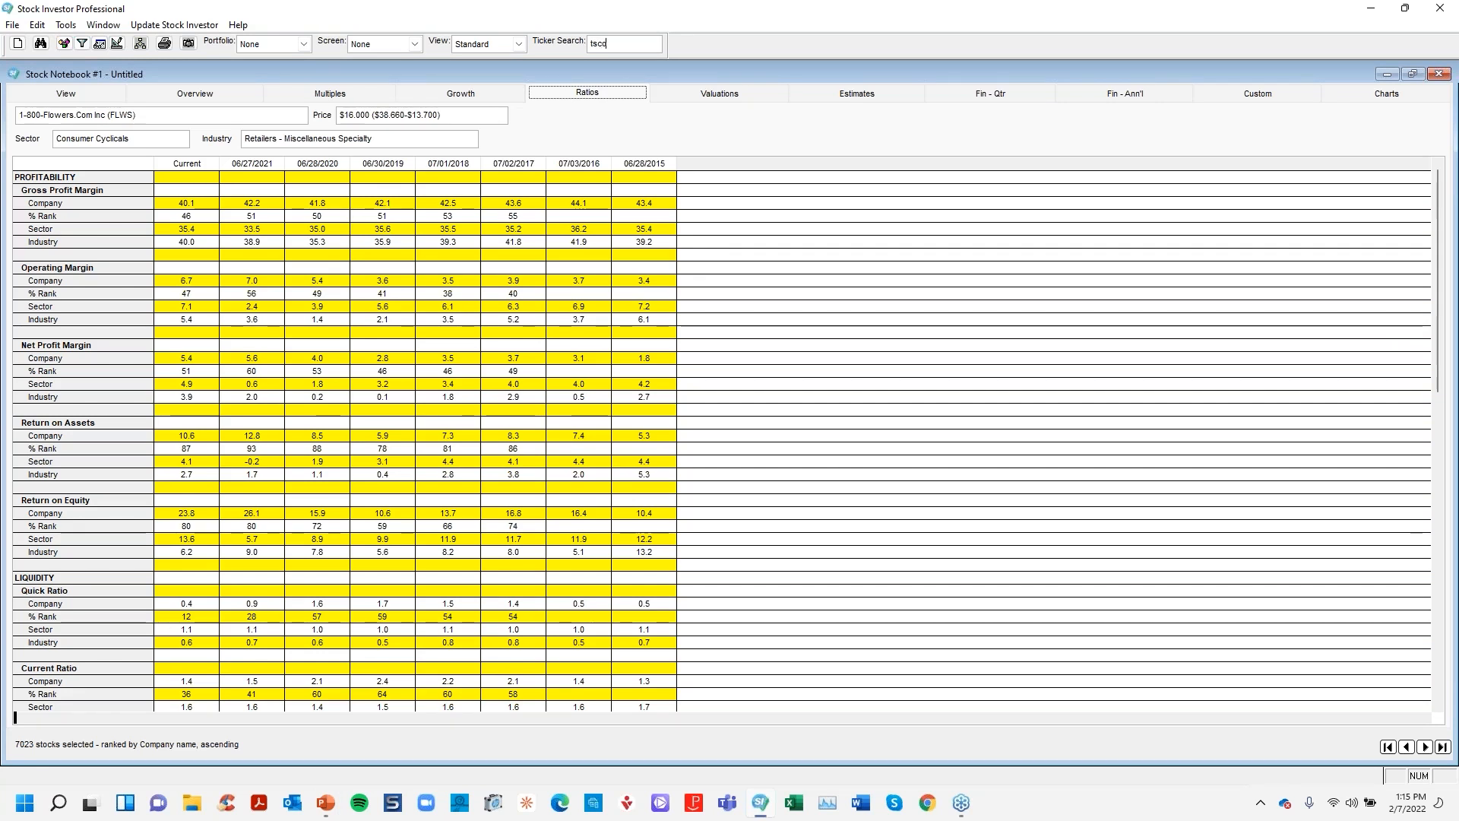
{"action": "key", "text": "Return"}
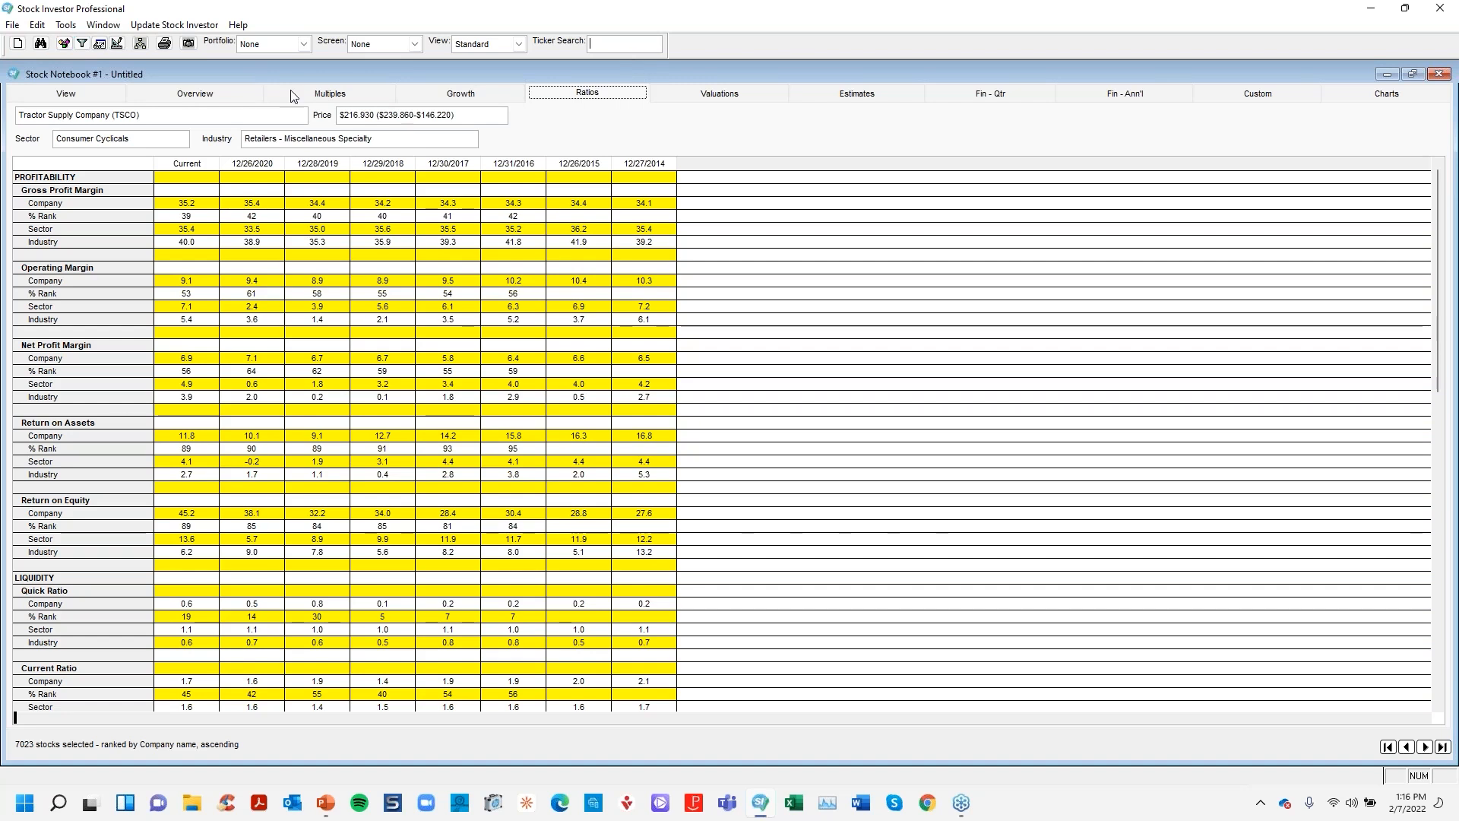
Review Tractor Supply's overview, multiples, growth, ratios and valuations, and return to the stock list.
{"action": "left_click", "coordinate": [245, 92]}
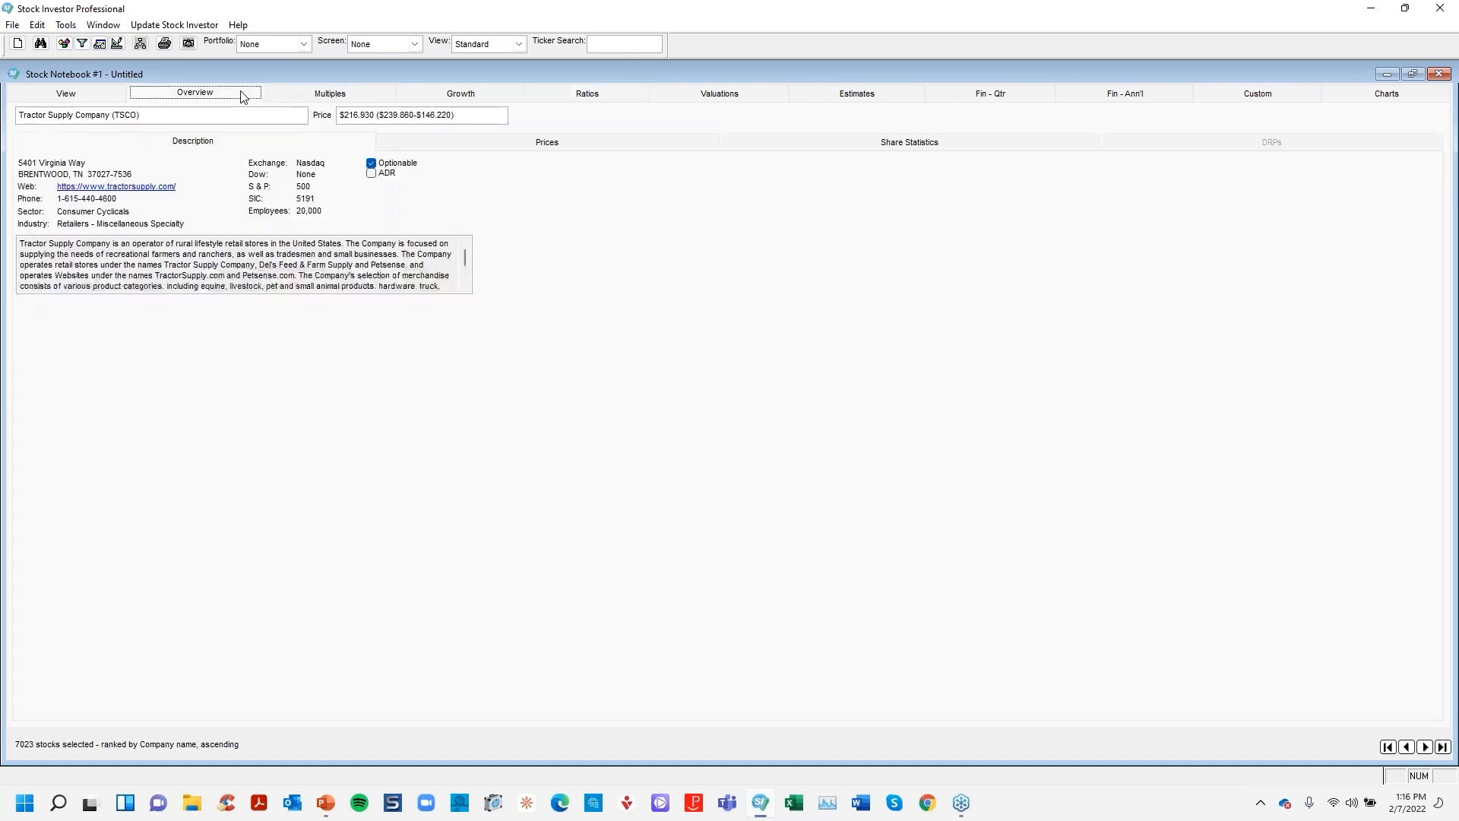
{"action": "left_click", "coordinate": [325, 94]}
{"action": "left_click", "coordinate": [514, 97]}
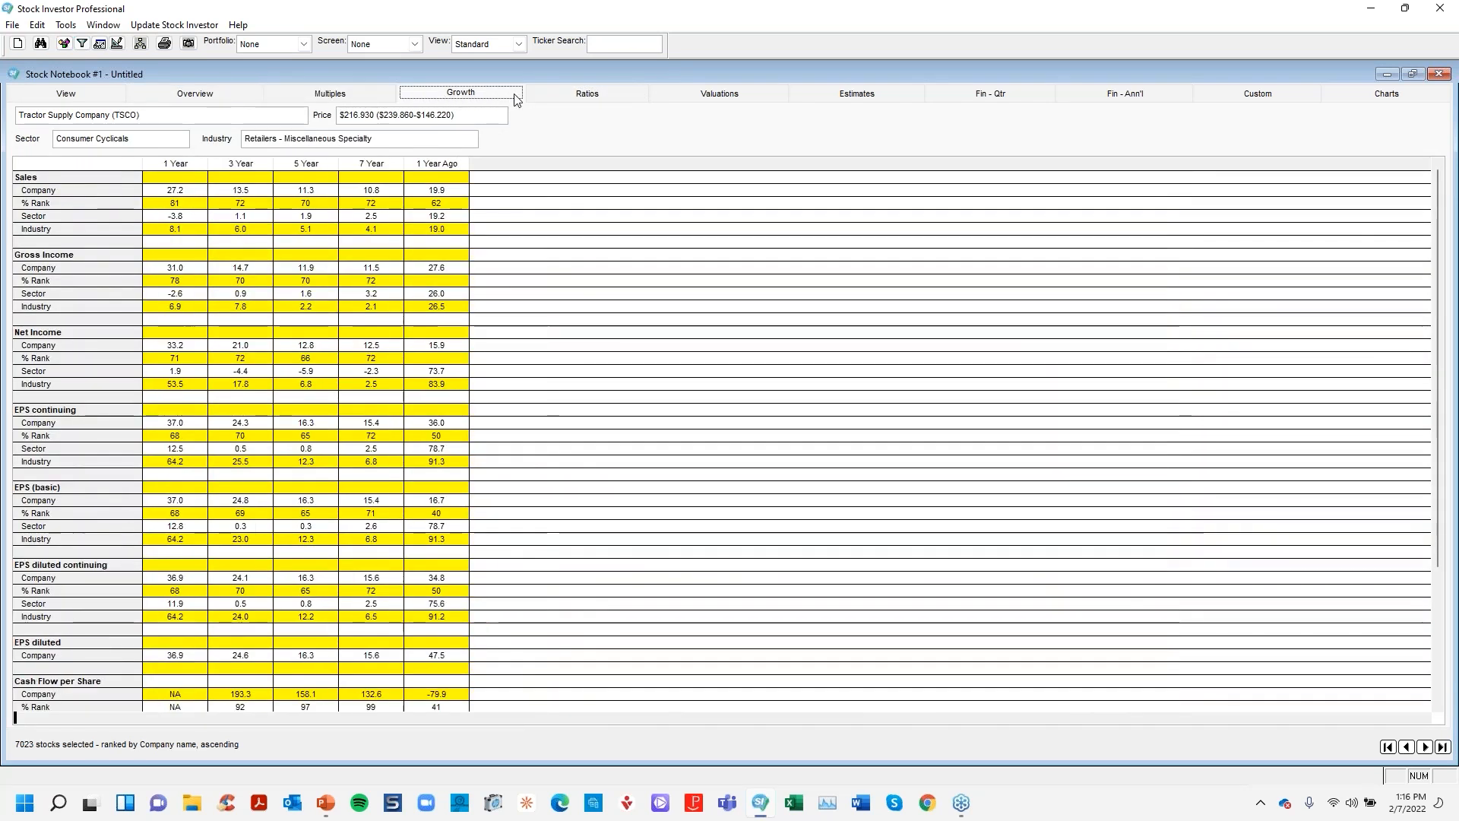
{"action": "left_click", "coordinate": [570, 100]}
{"action": "left_click", "coordinate": [706, 99]}
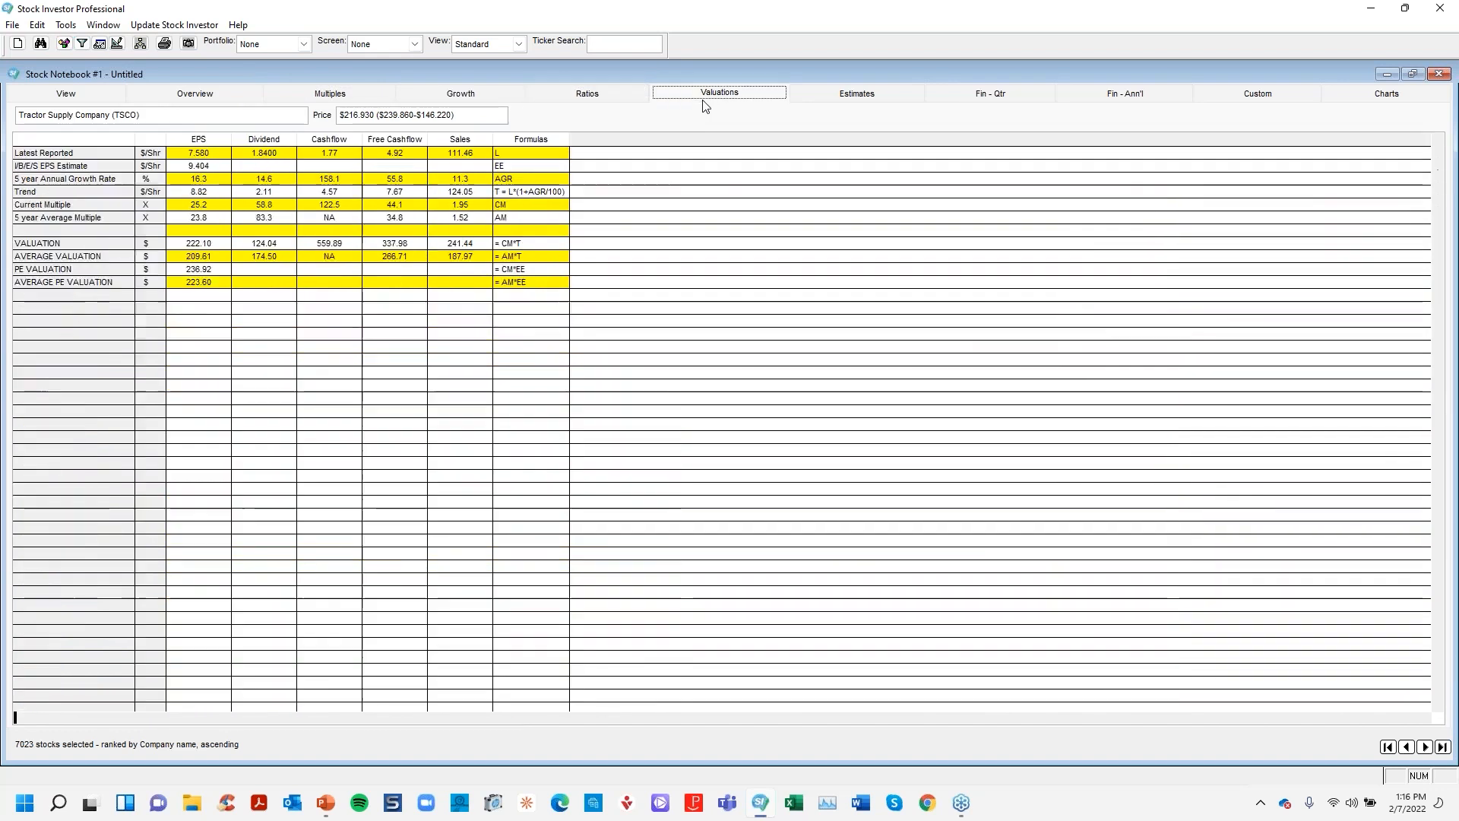
{"action": "left_click", "coordinate": [110, 94]}
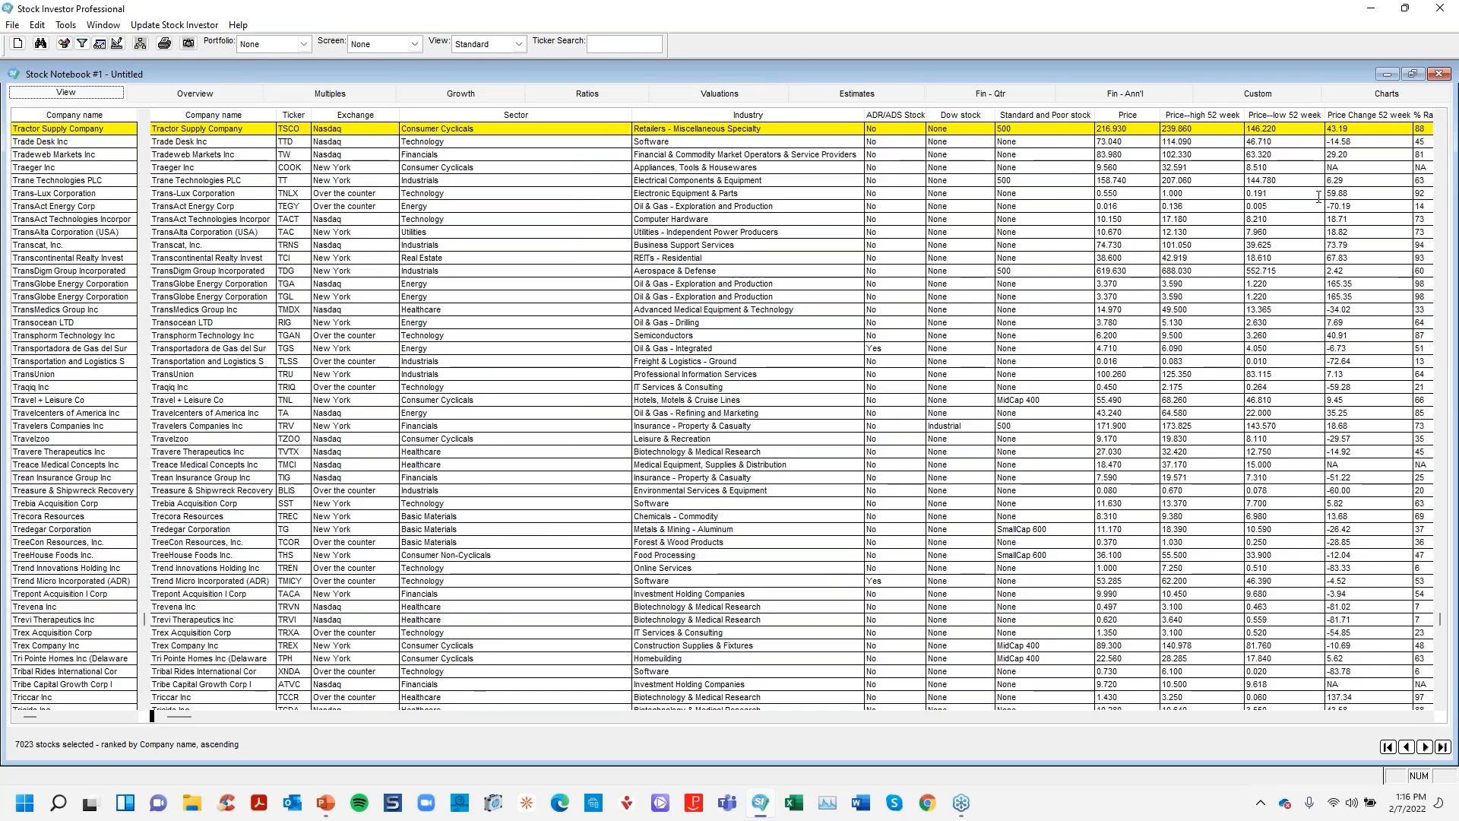
Rank all stocks by Market Cap Q1 from Price and Share Statistics in descending order.
{"action": "key", "text": "alt+Tab"}
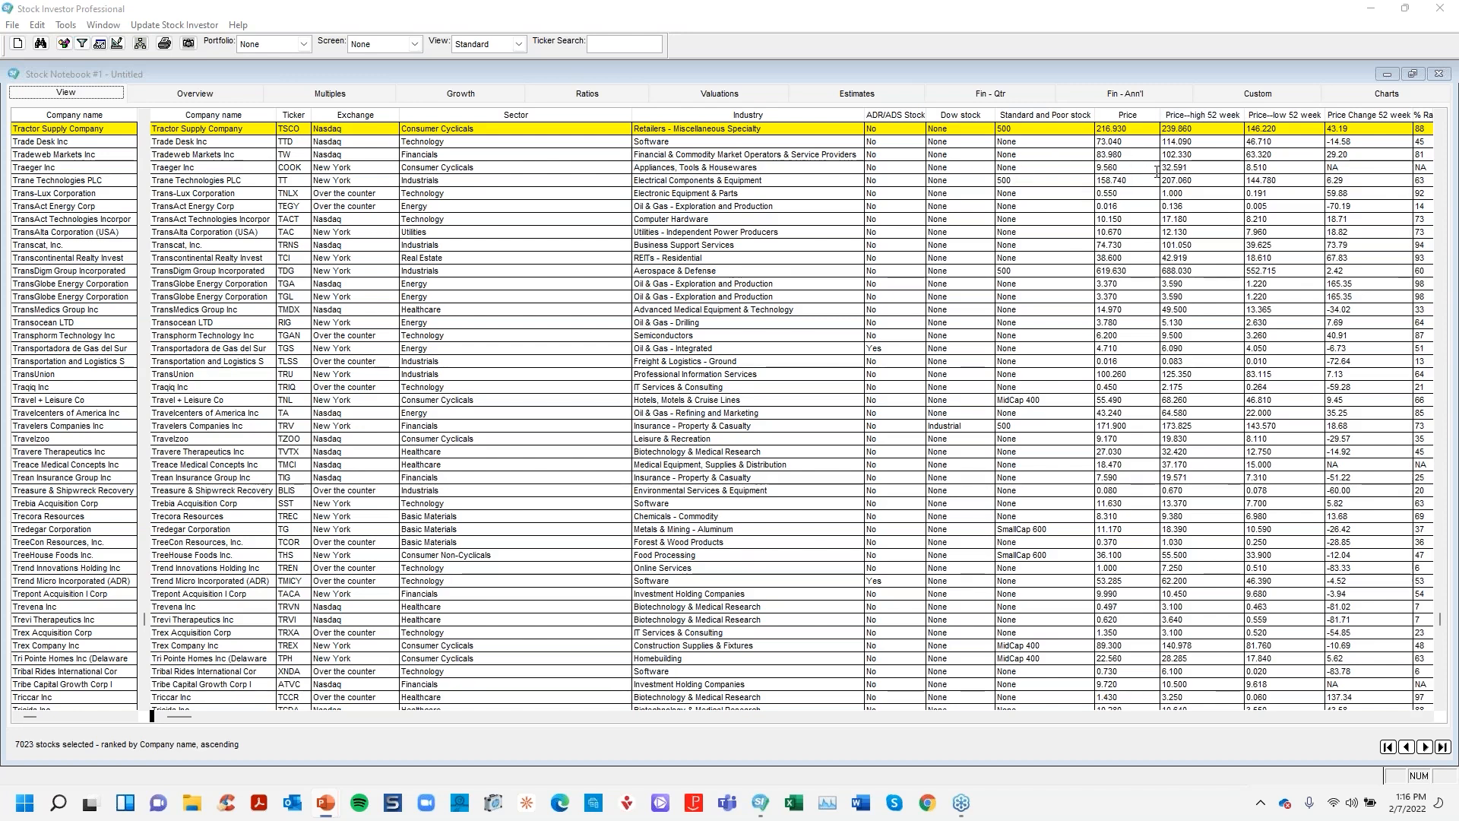
{"action": "left_click", "coordinate": [66, 25]}
{"action": "left_click", "coordinate": [78, 126]}
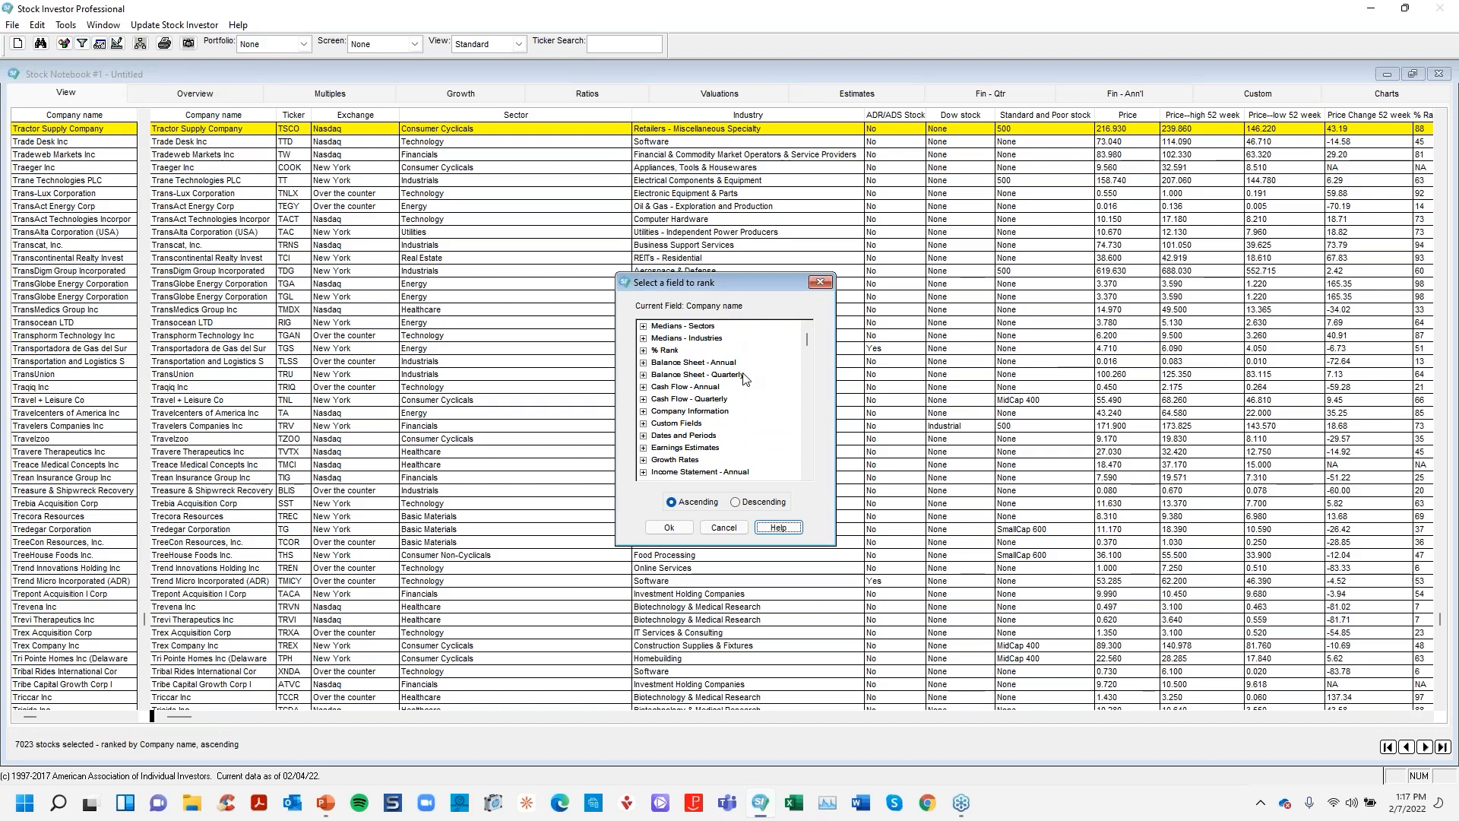
{"action": "left_click", "coordinate": [808, 447]}
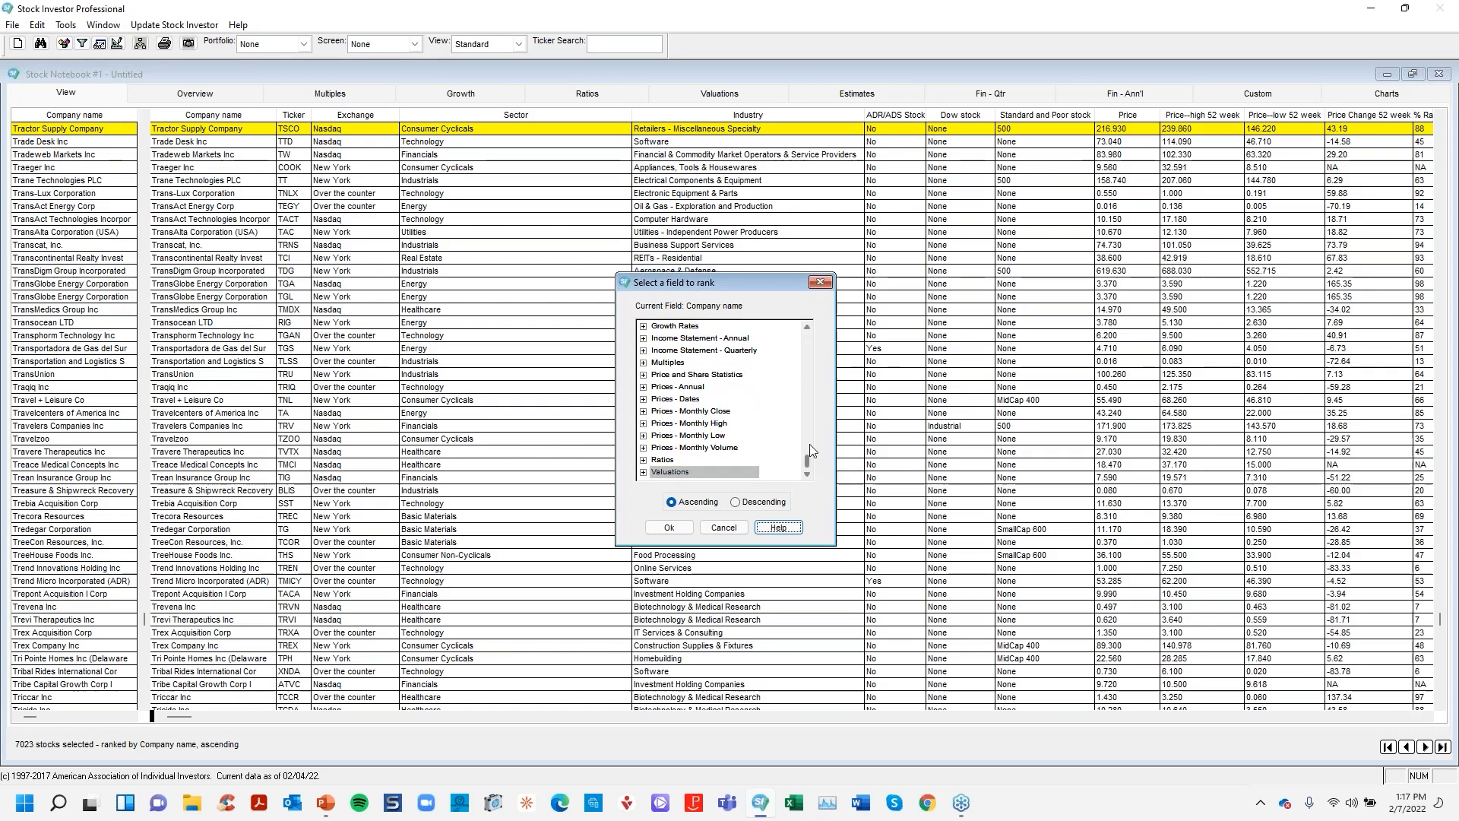
{"action": "left_click", "coordinate": [644, 374]}
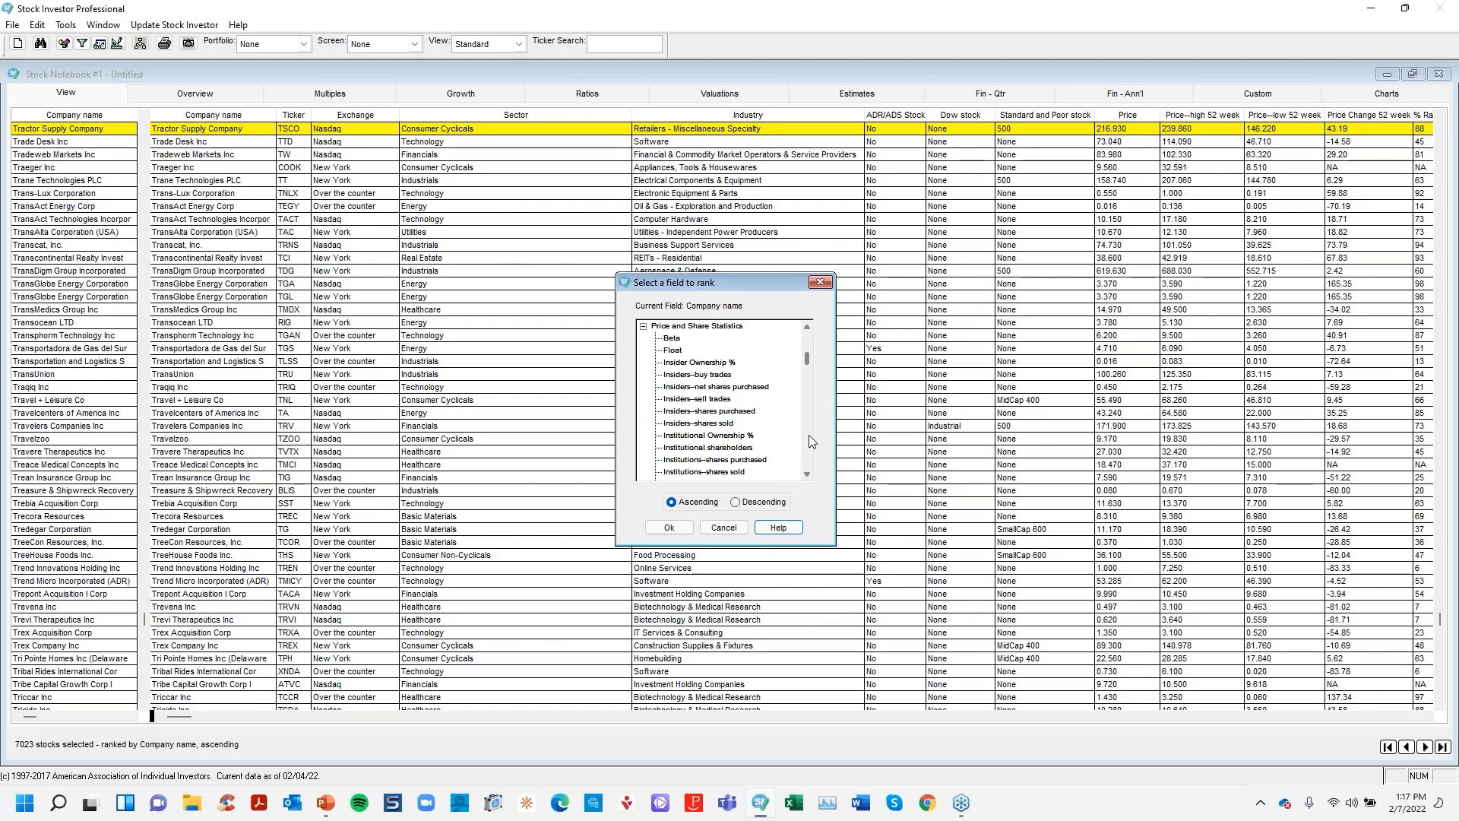
{"action": "scroll", "coordinate": [809, 434], "scroll_direction": "down", "scroll_amount": 8}
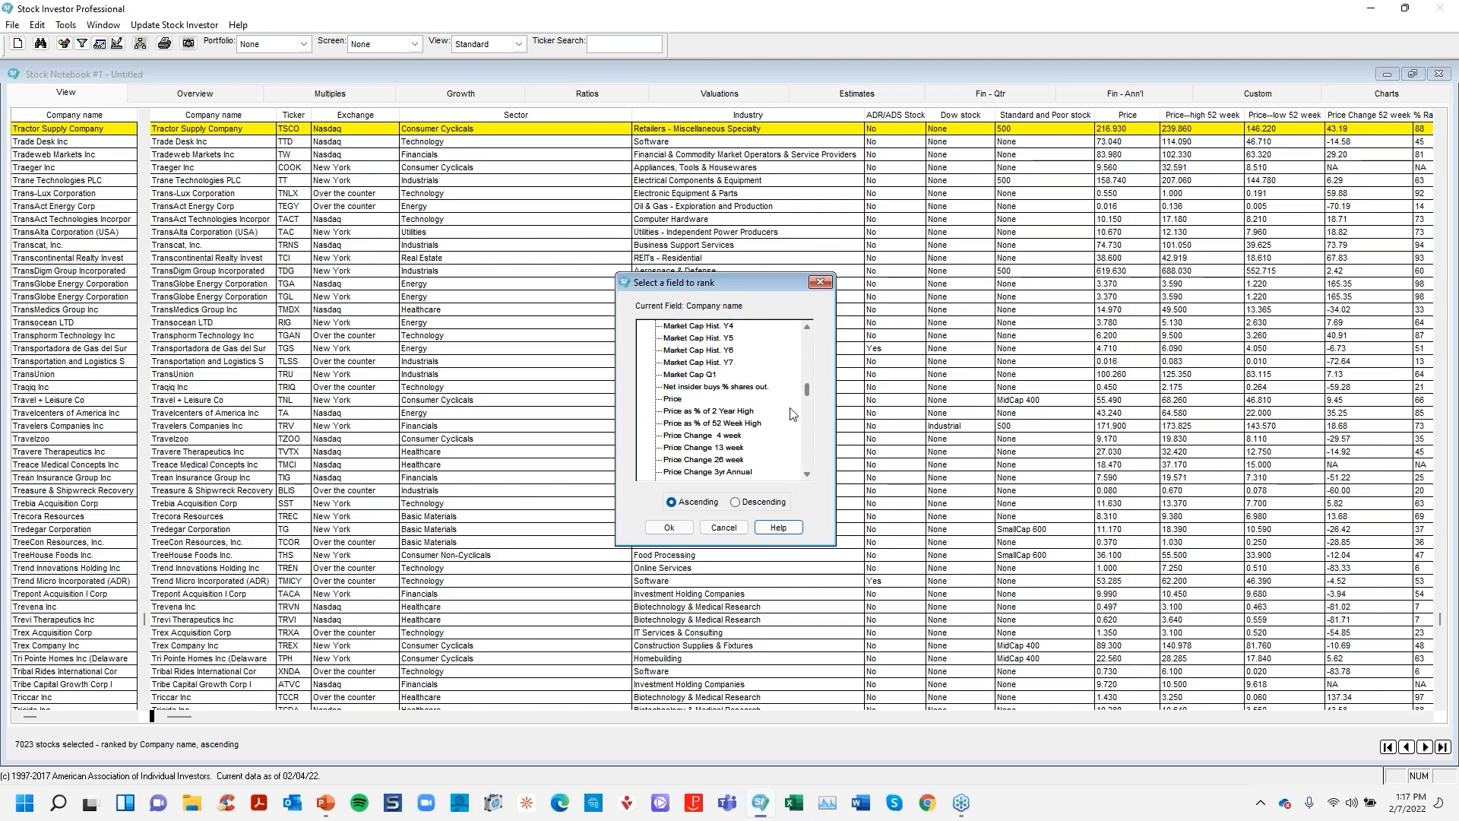
{"action": "left_click", "coordinate": [704, 373]}
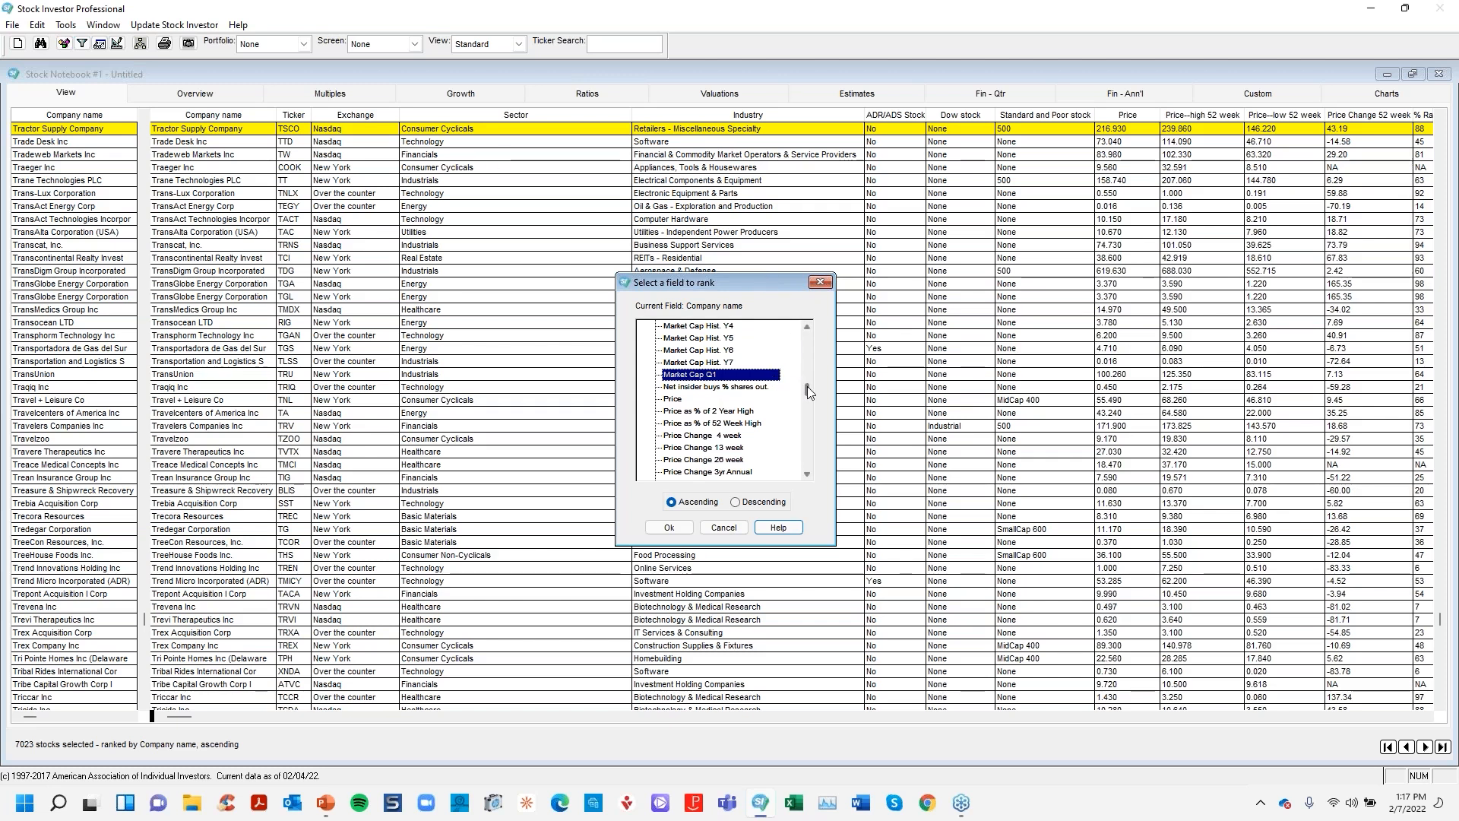
{"action": "mouse_move", "coordinate": [807, 386]}
{"action": "left_mouse_down"}
{"action": "mouse_move", "coordinate": [807, 343]}
{"action": "mouse_move", "coordinate": [806, 390]}
{"action": "left_mouse_up"}
{"action": "left_click", "coordinate": [724, 376]}
{"action": "left_click", "coordinate": [735, 504]}
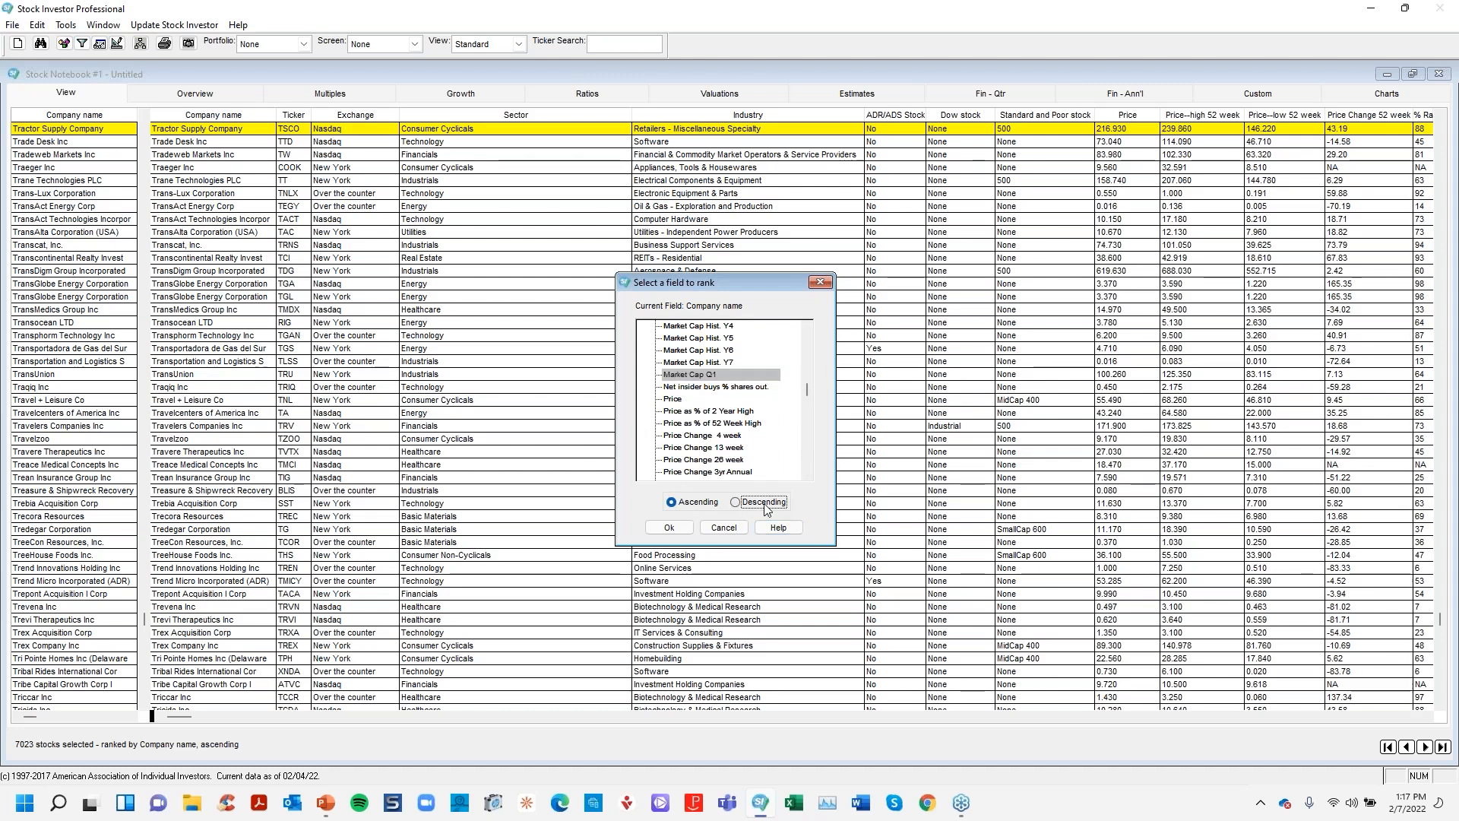
{"action": "left_click", "coordinate": [669, 527]}
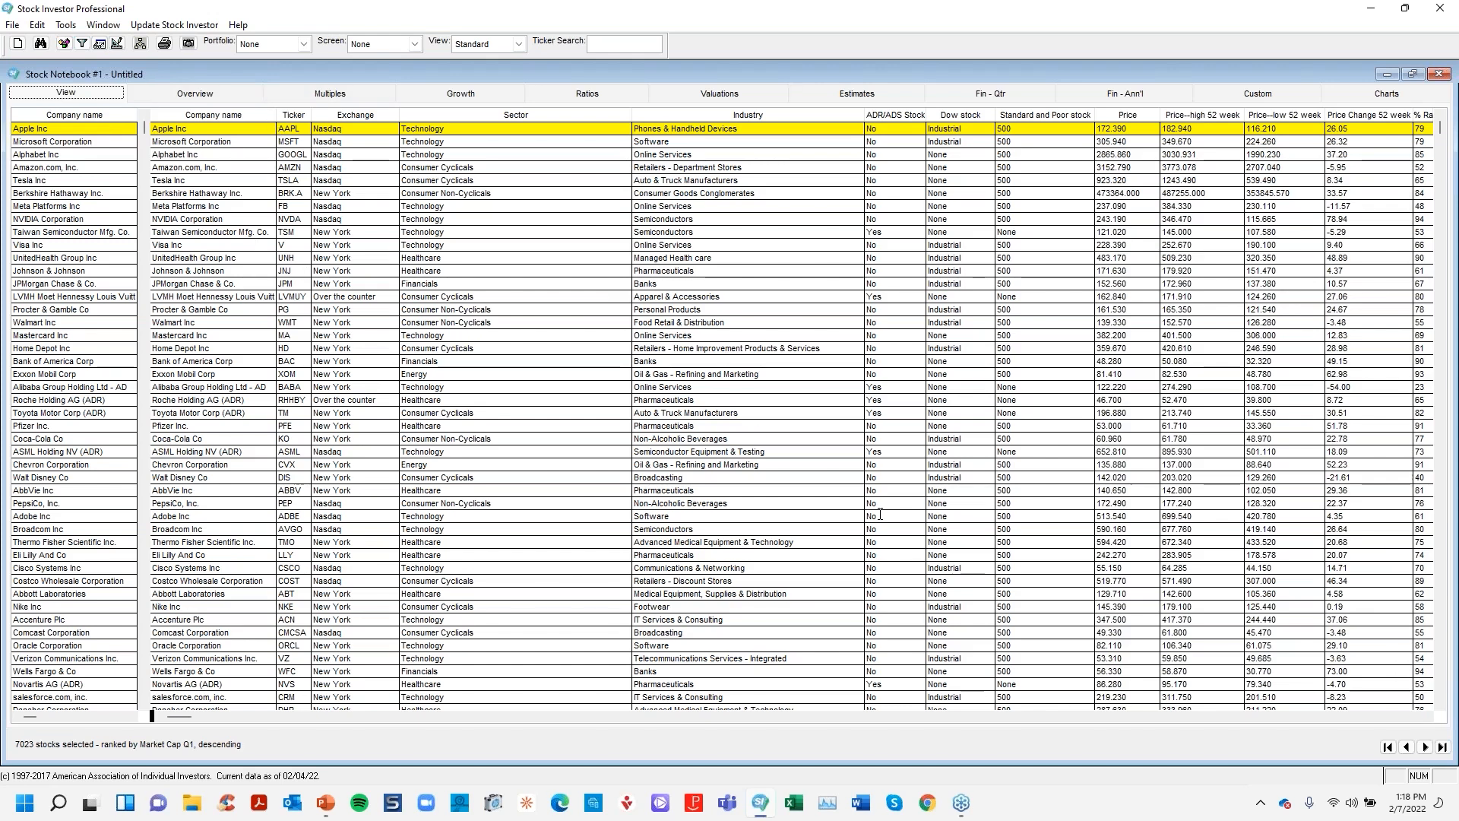
Examine the remaining columns of the Standard view for the stocks ranked by market cap.
{"action": "left_click", "coordinate": [1349, 717]}
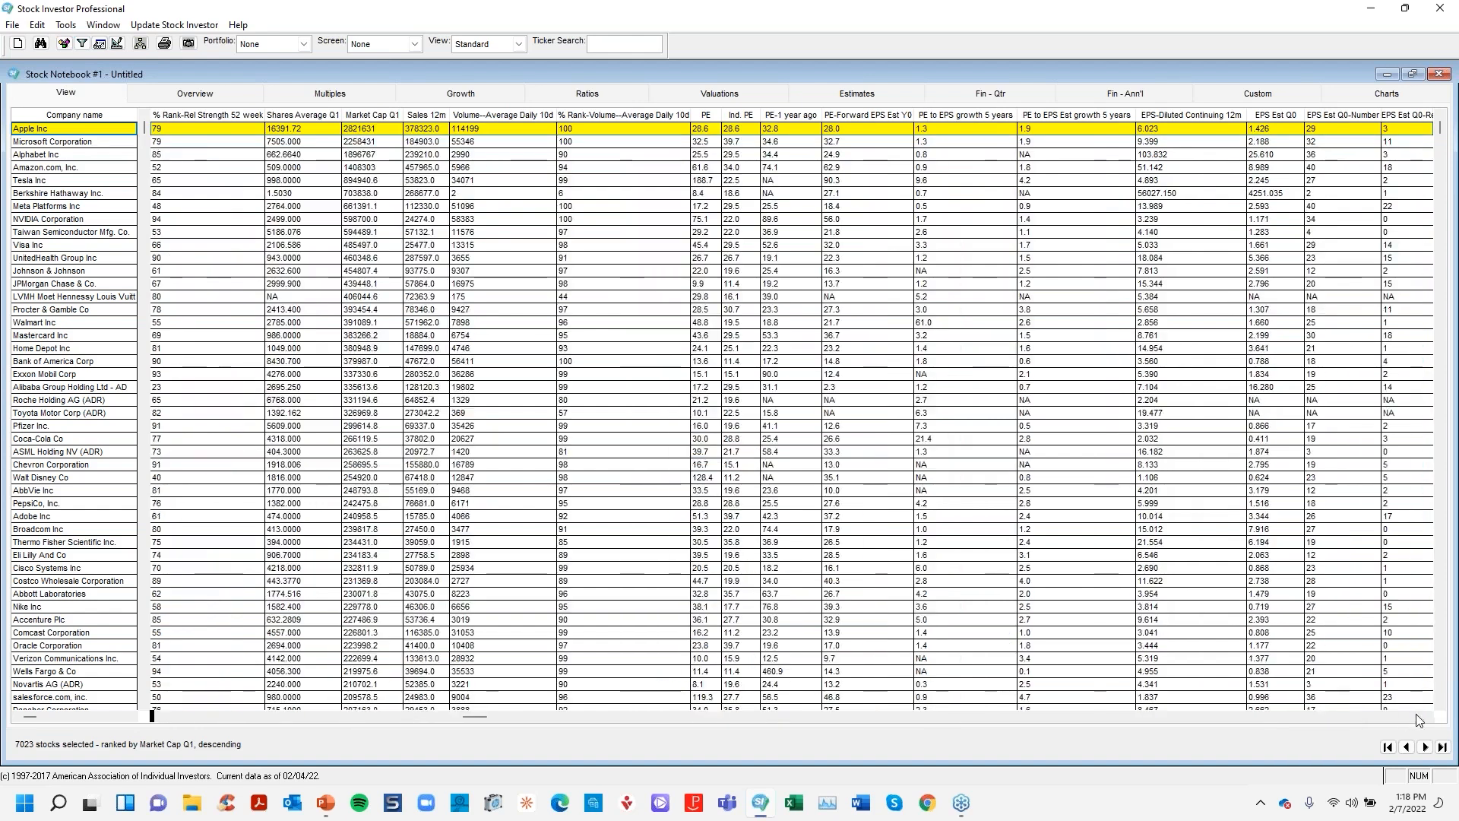
{"action": "left_click", "coordinate": [1392, 716]}
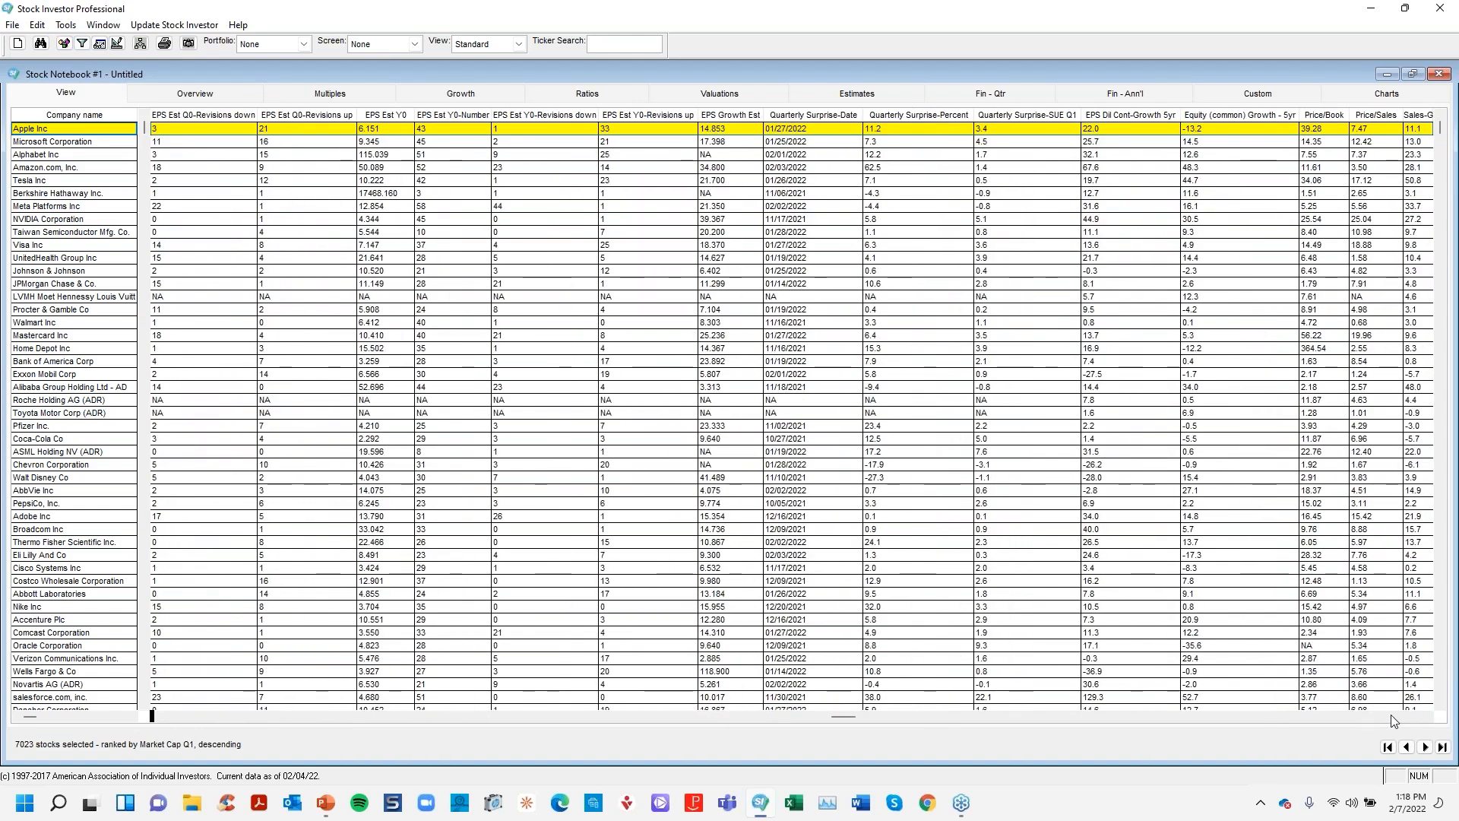
{"action": "left_click", "coordinate": [1392, 716]}
{"action": "left_click", "coordinate": [1391, 716]}
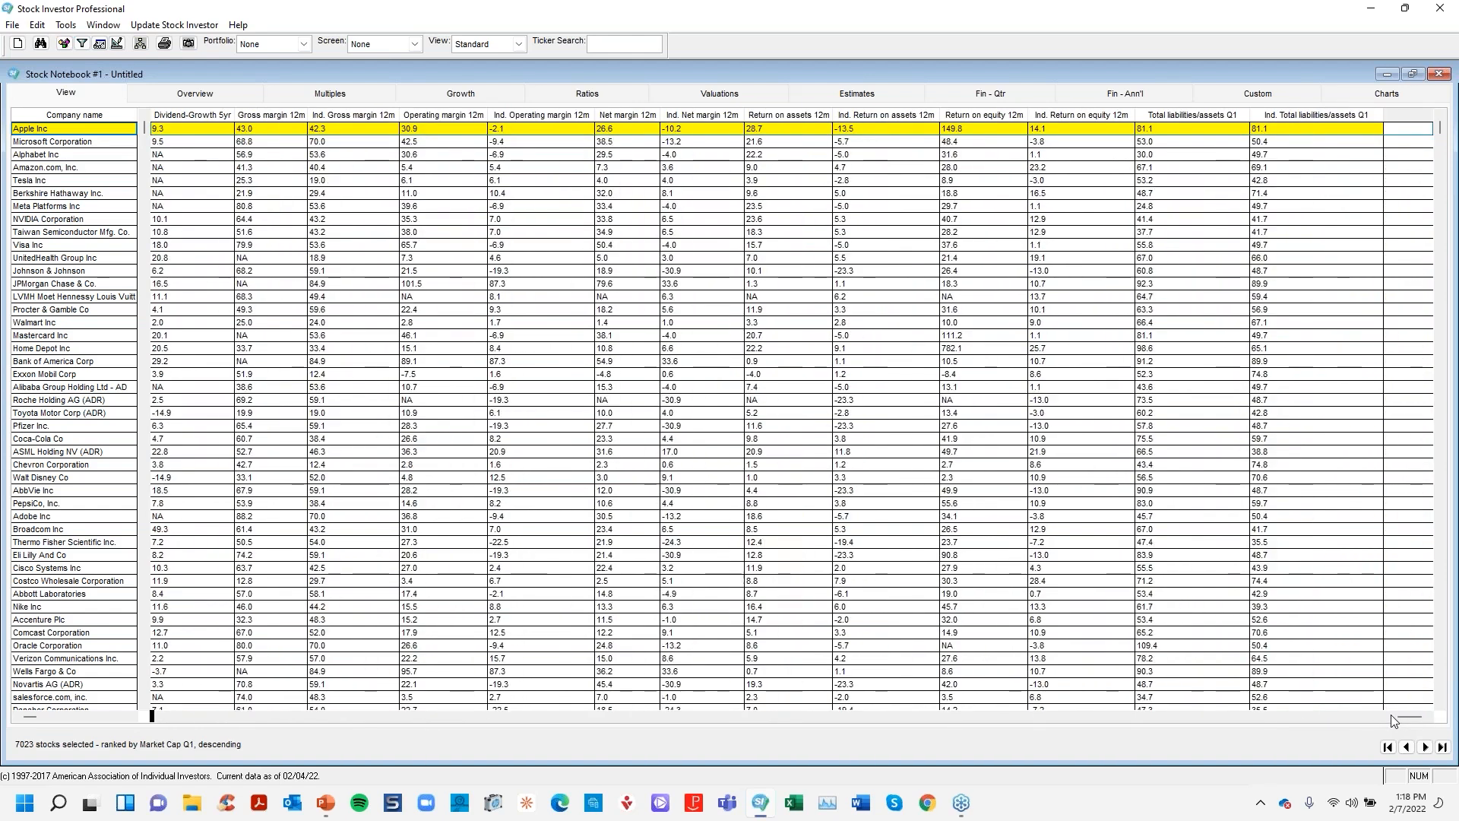
{"action": "left_click", "coordinate": [928, 714]}
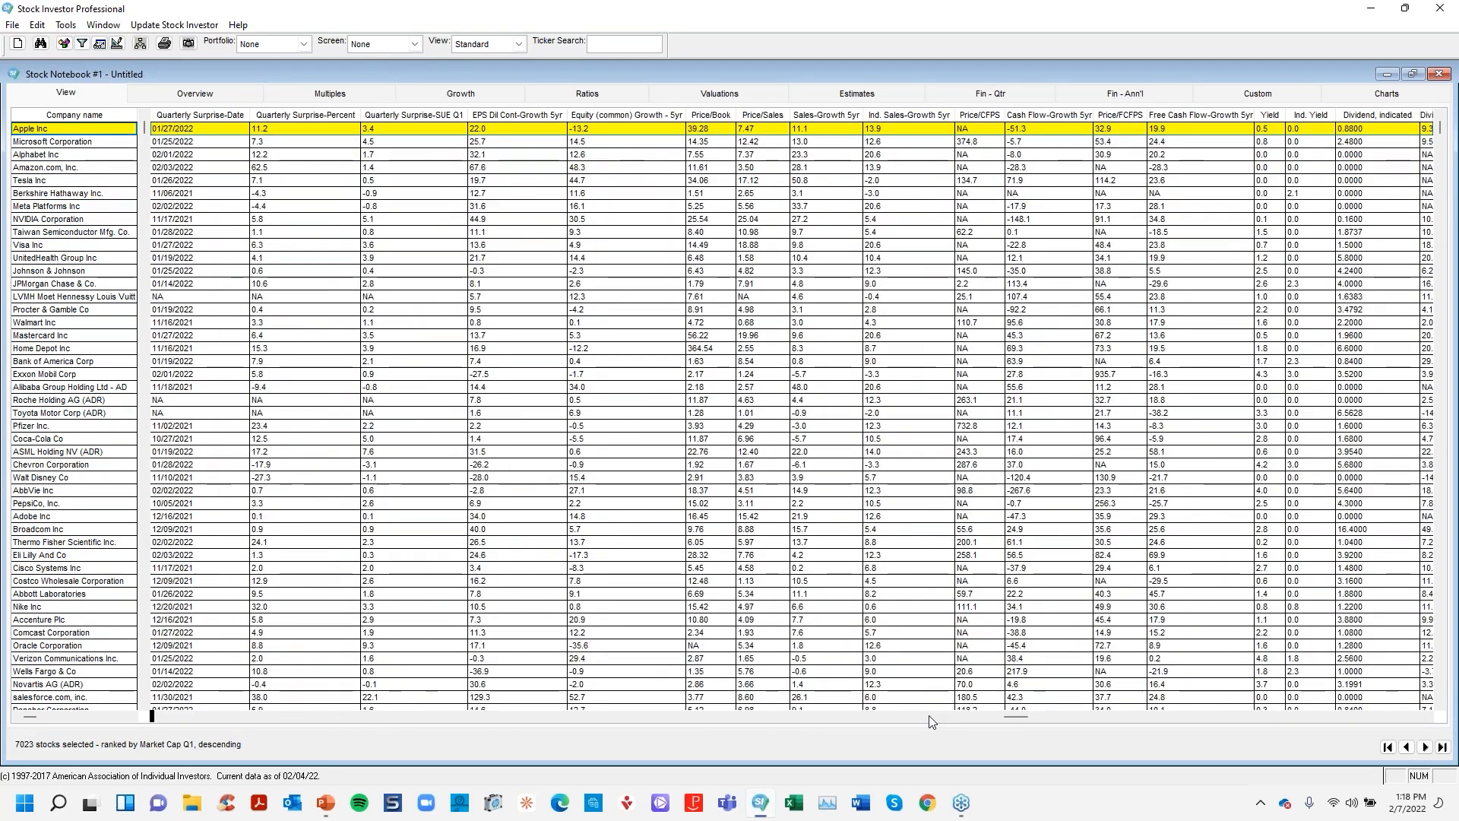
{"action": "left_click", "coordinate": [929, 715]}
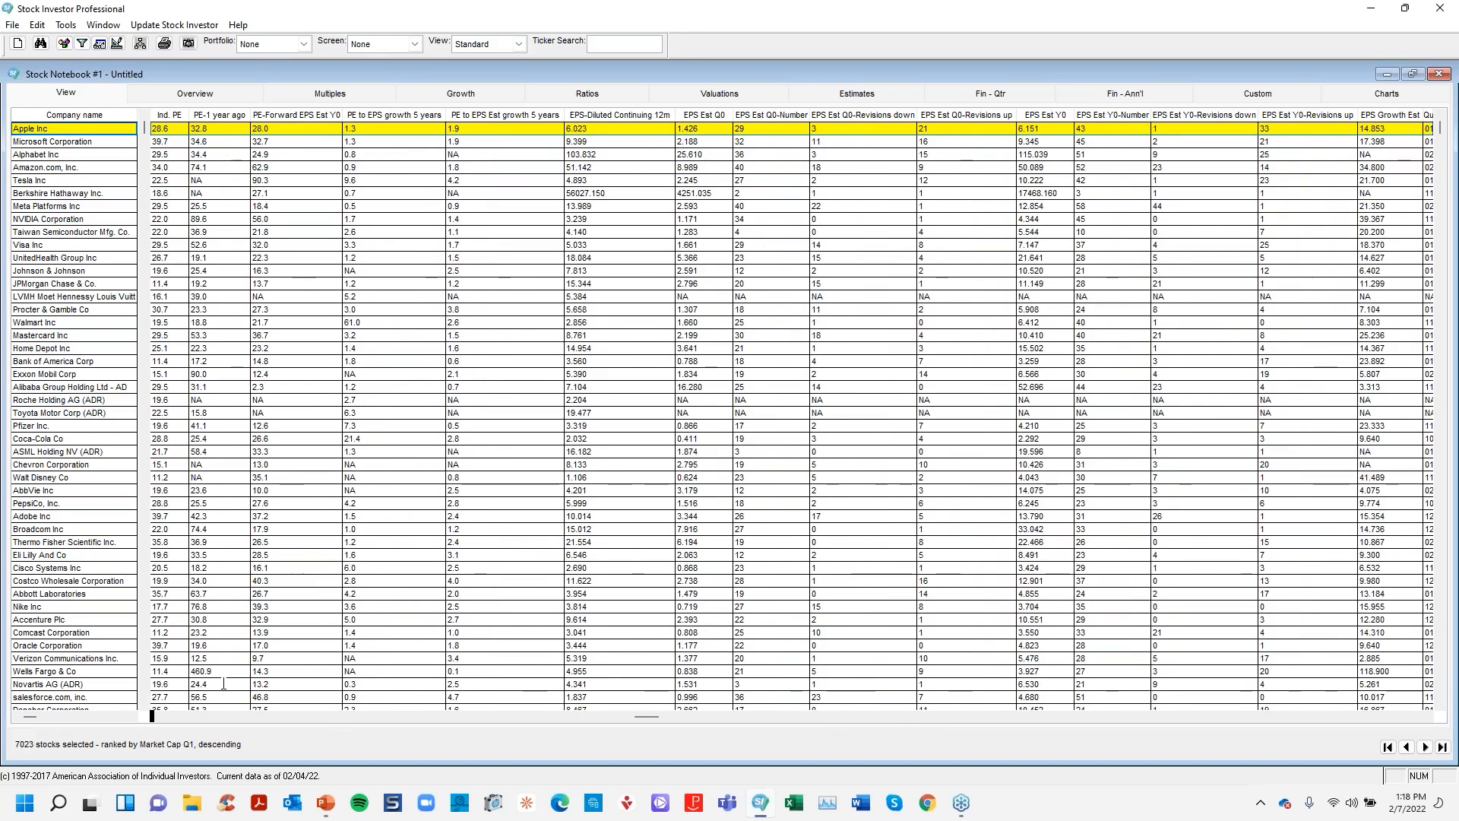
Rank the stock list by the PE column in ascending order.
{"action": "left_click", "coordinate": [175, 716]}
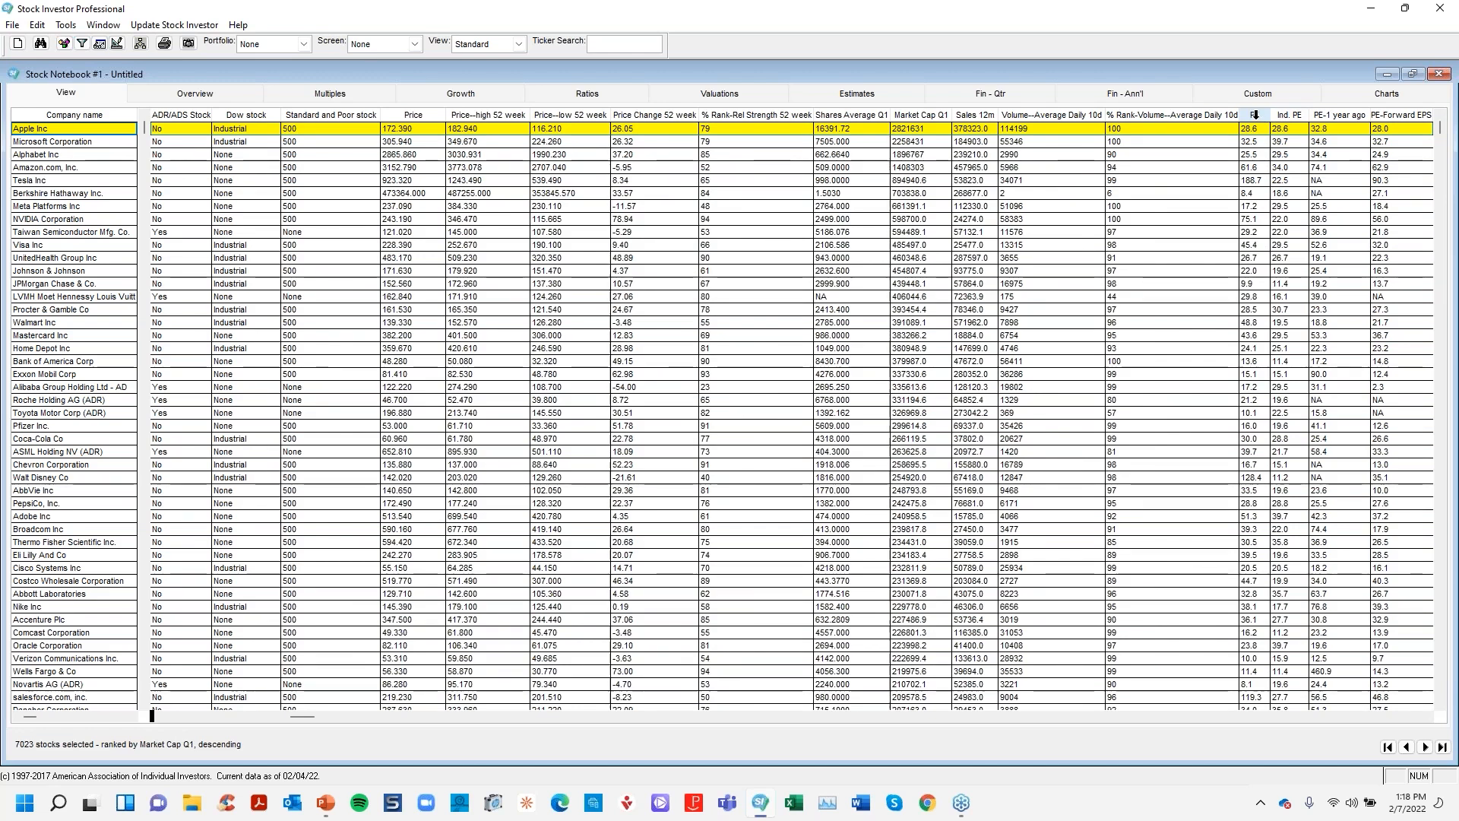
{"action": "left_click_drag", "start_coordinate": [1255, 114], "coordinate": [1396, 155]}
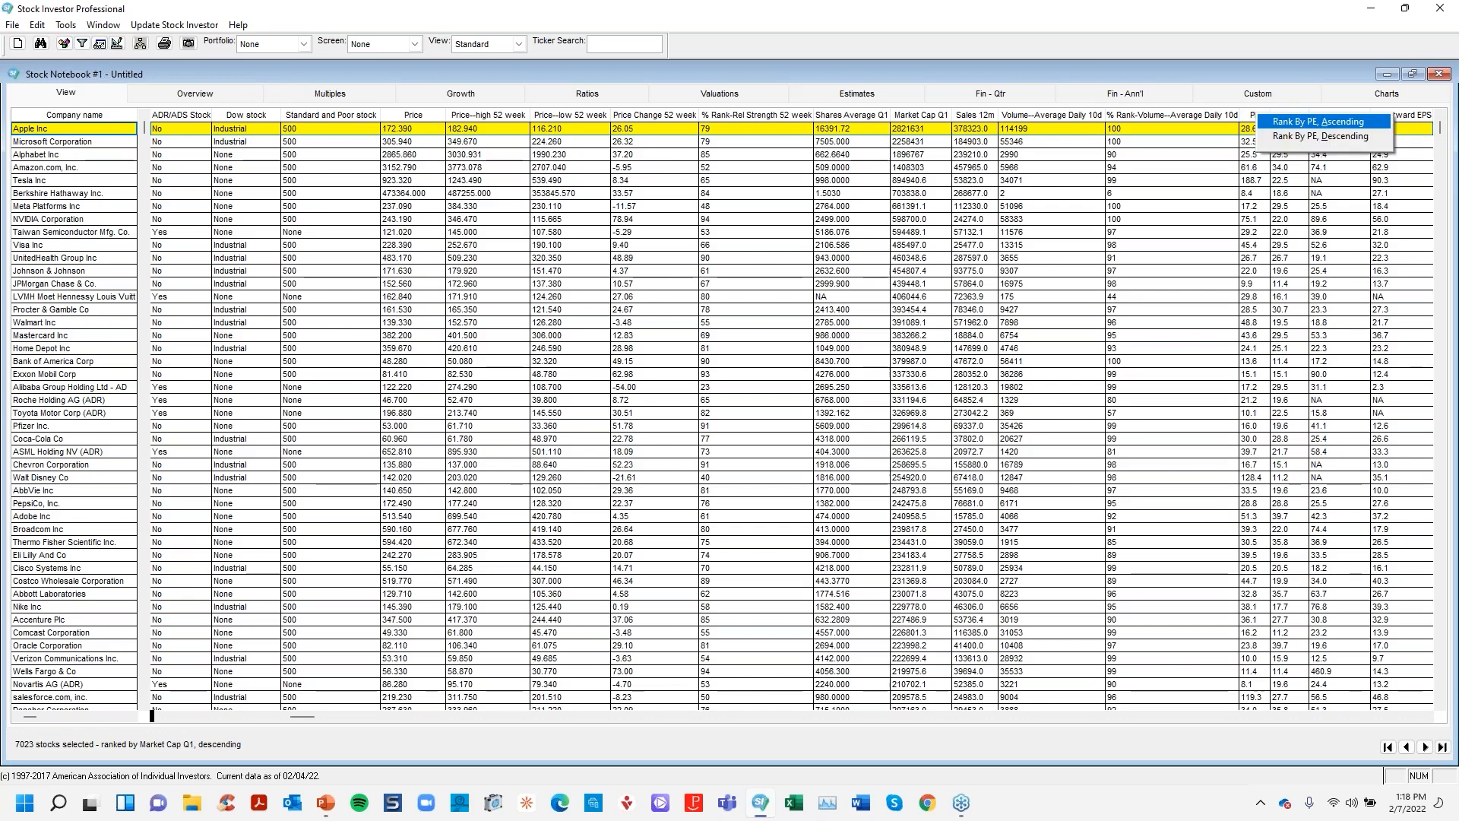
{"action": "left_click", "coordinate": [1322, 121]}
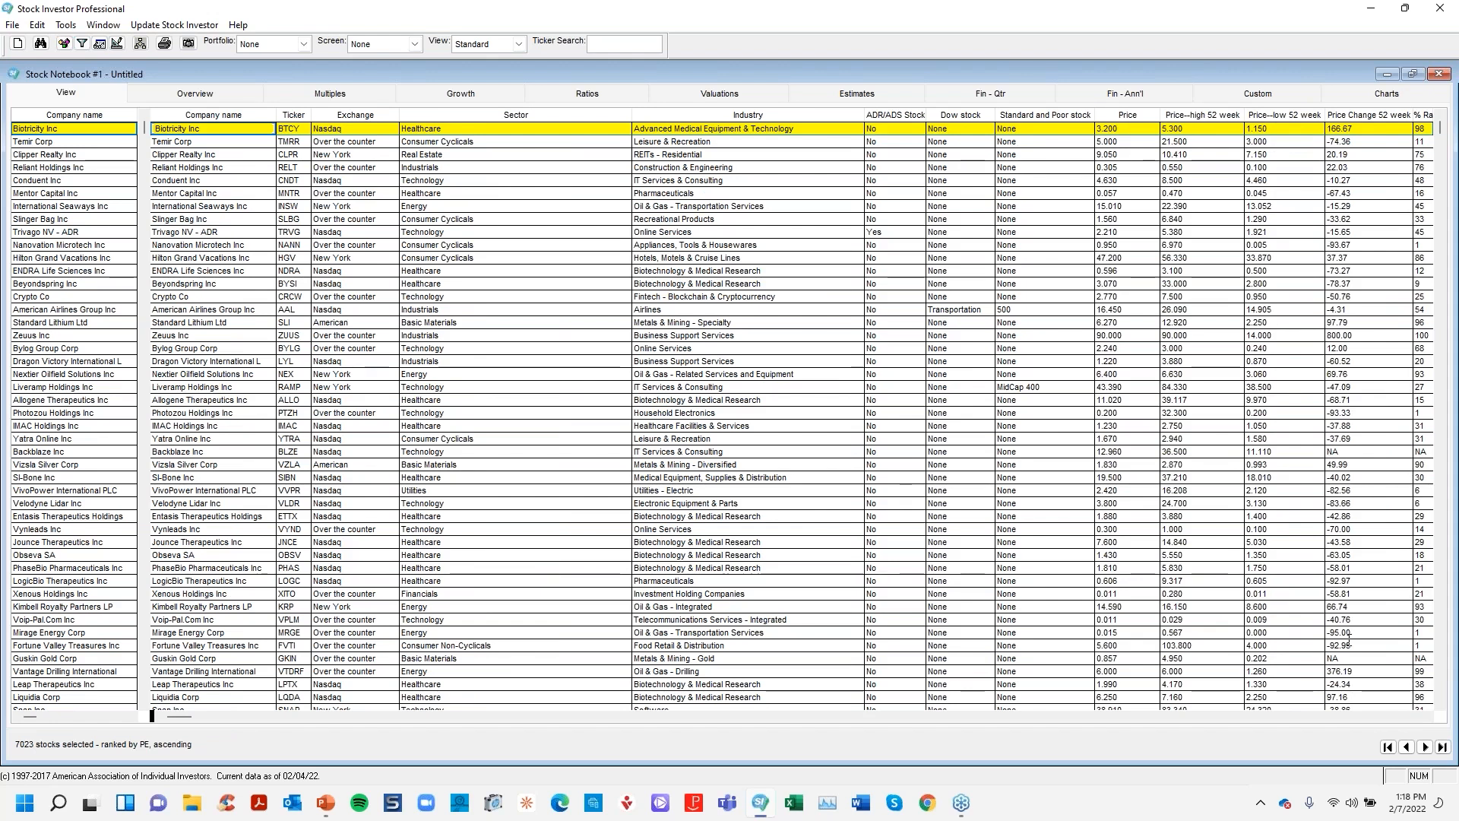
Examine the PE values down through the list ranked by PE.
{"action": "left_click", "coordinate": [1406, 718]}
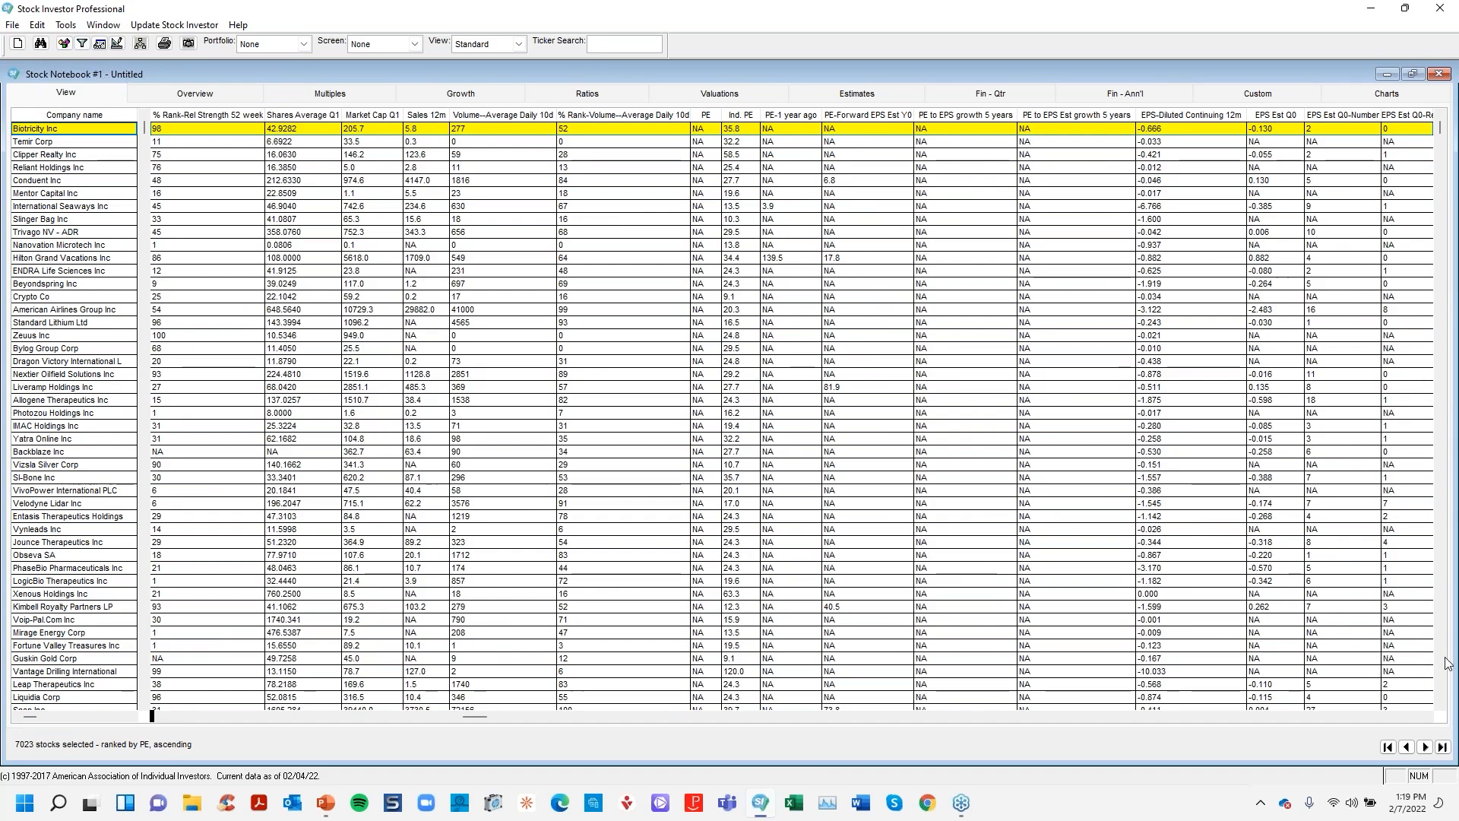
{"action": "scroll", "coordinate": [1445, 663], "scroll_direction": "down", "scroll_amount": 15}
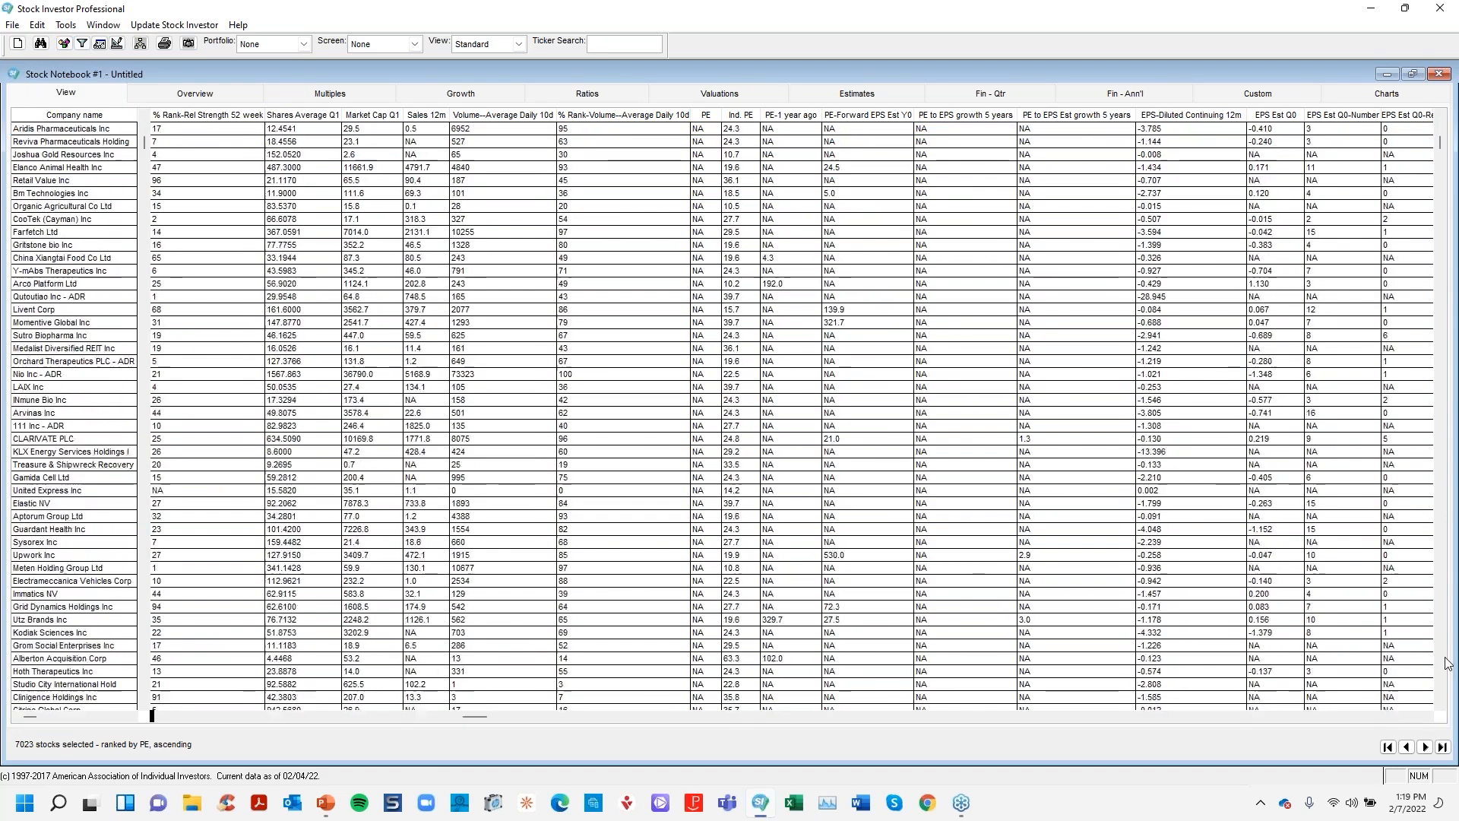
{"action": "scroll", "coordinate": [1446, 664], "scroll_direction": "down", "scroll_amount": 12}
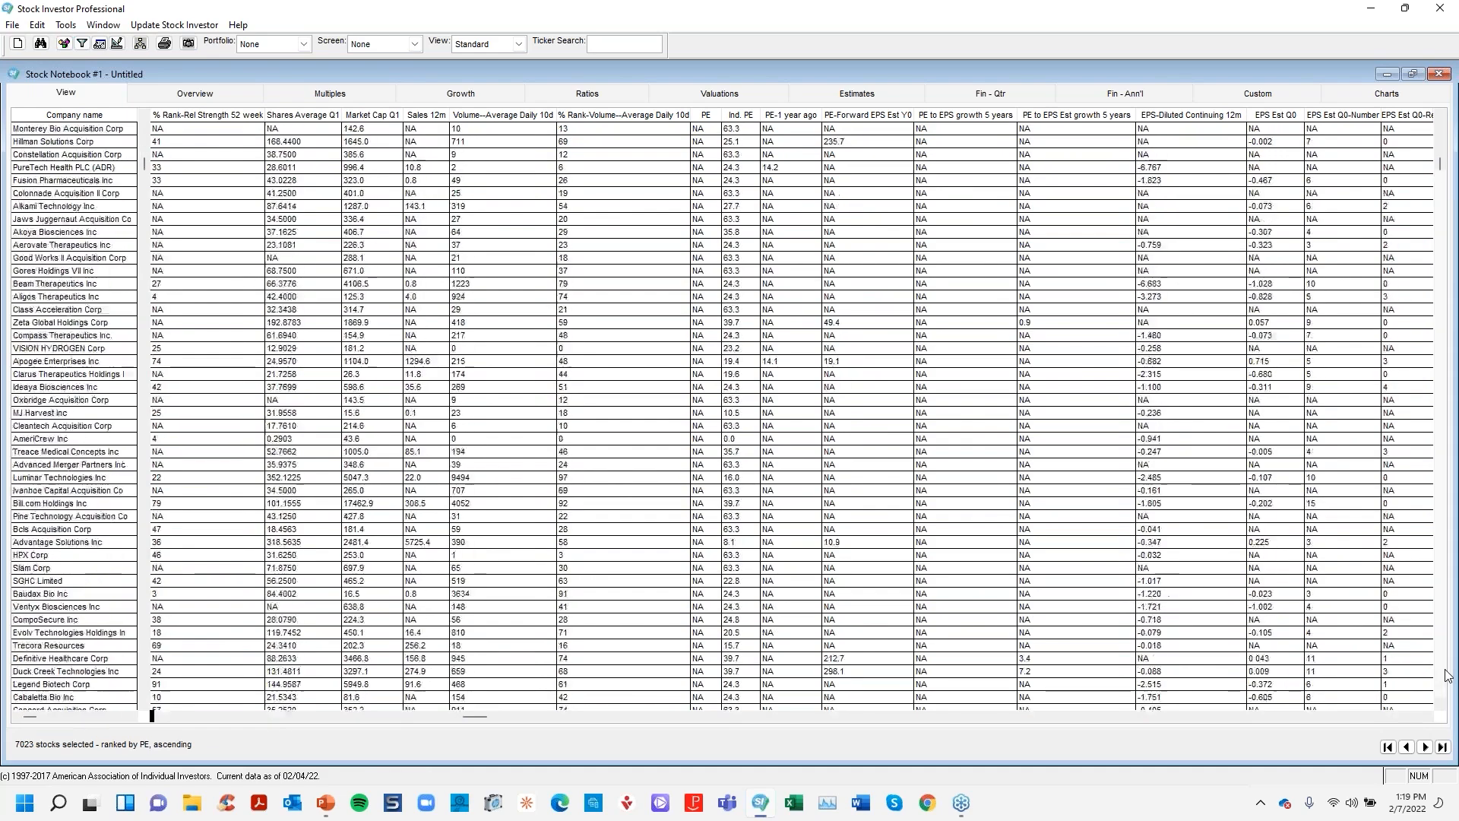
{"action": "scroll", "coordinate": [1448, 675], "scroll_direction": "down", "scroll_amount": 12}
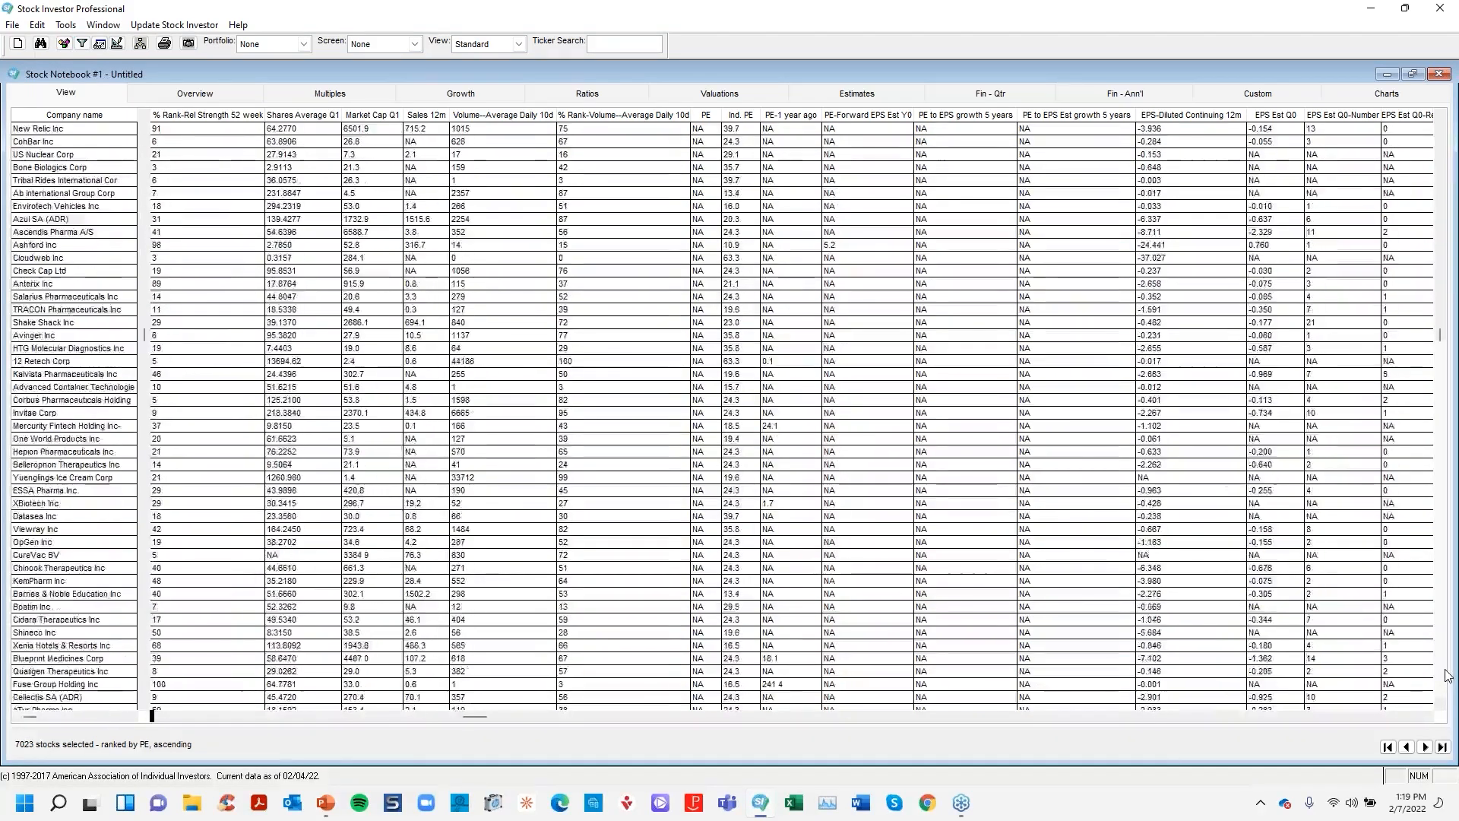
{"action": "scroll", "coordinate": [1447, 675], "scroll_direction": "down", "scroll_amount": 12}
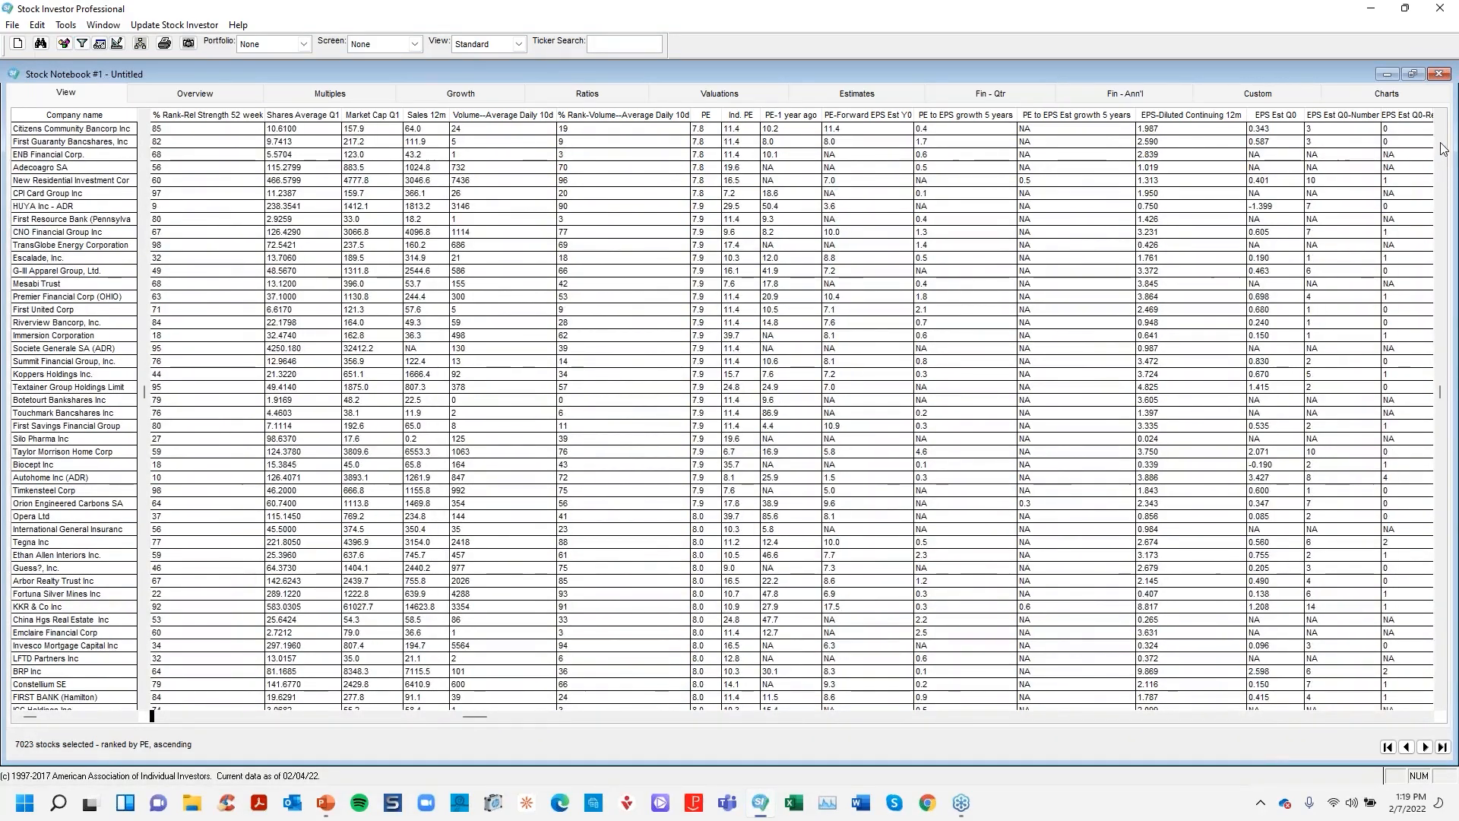
Examine the lowest-PE stocks in the ranked list, starting with SECTOR 10 Inc, across to their EPS estimate, surprise and growth columns.
{"action": "scroll", "coordinate": [1443, 148], "scroll_direction": "up", "scroll_amount": 12}
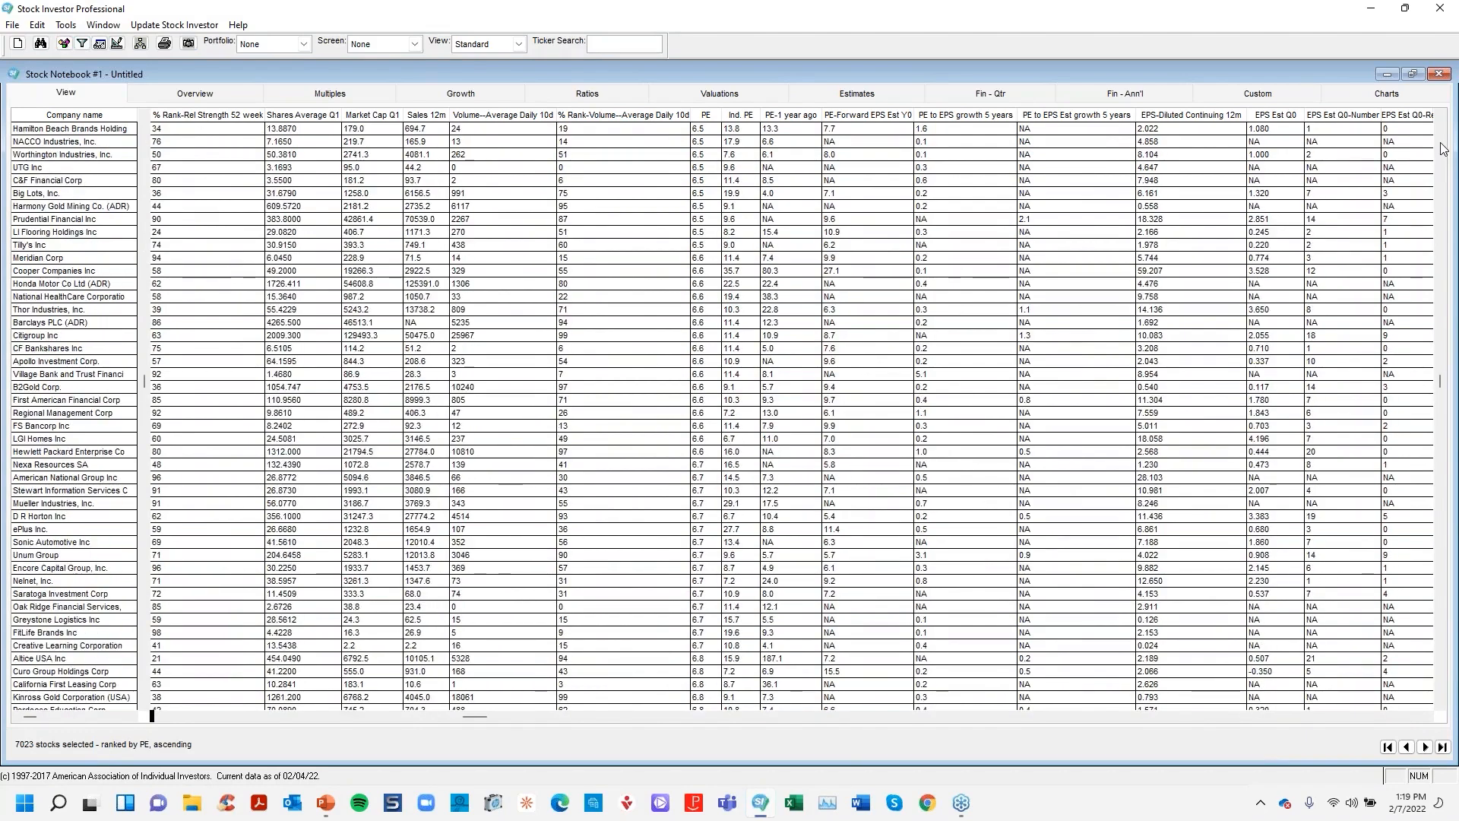
{"action": "scroll", "coordinate": [1443, 148], "scroll_direction": "up", "scroll_amount": 12}
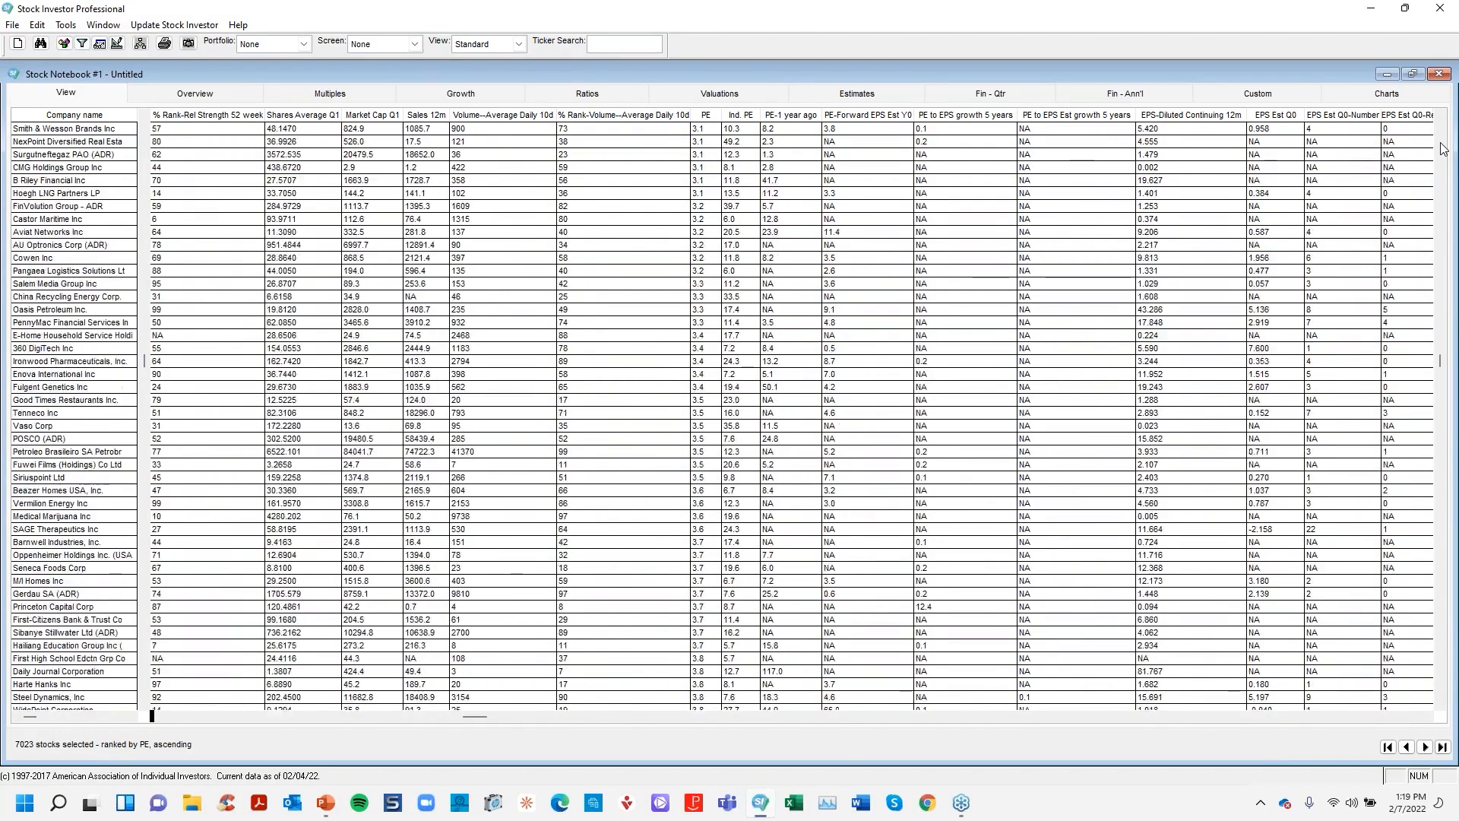
{"action": "scroll", "coordinate": [1443, 148], "scroll_direction": "up", "scroll_amount": 15}
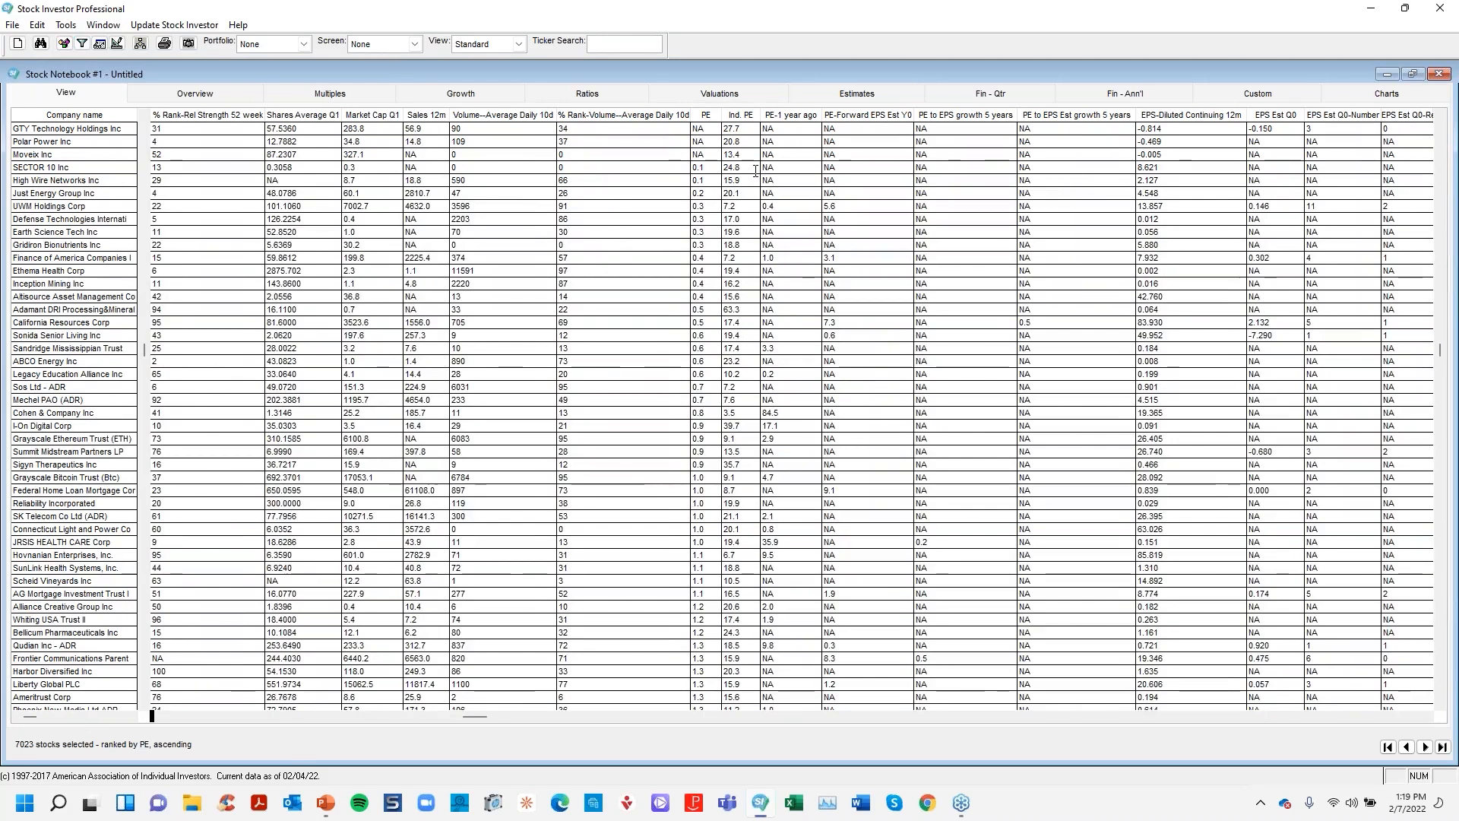
{"action": "left_click", "coordinate": [708, 168]}
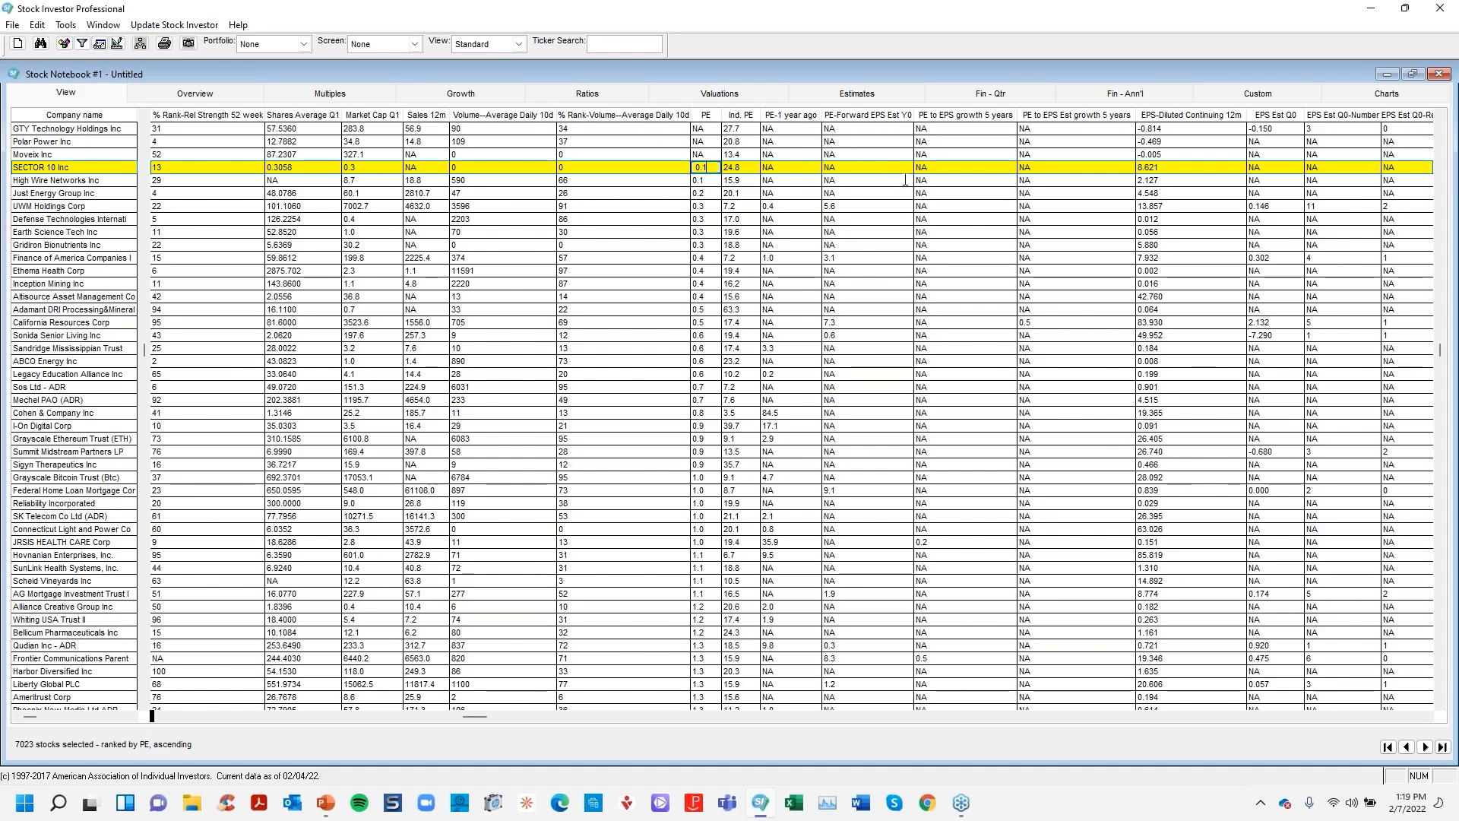
{"action": "key", "text": "alt+Tab"}
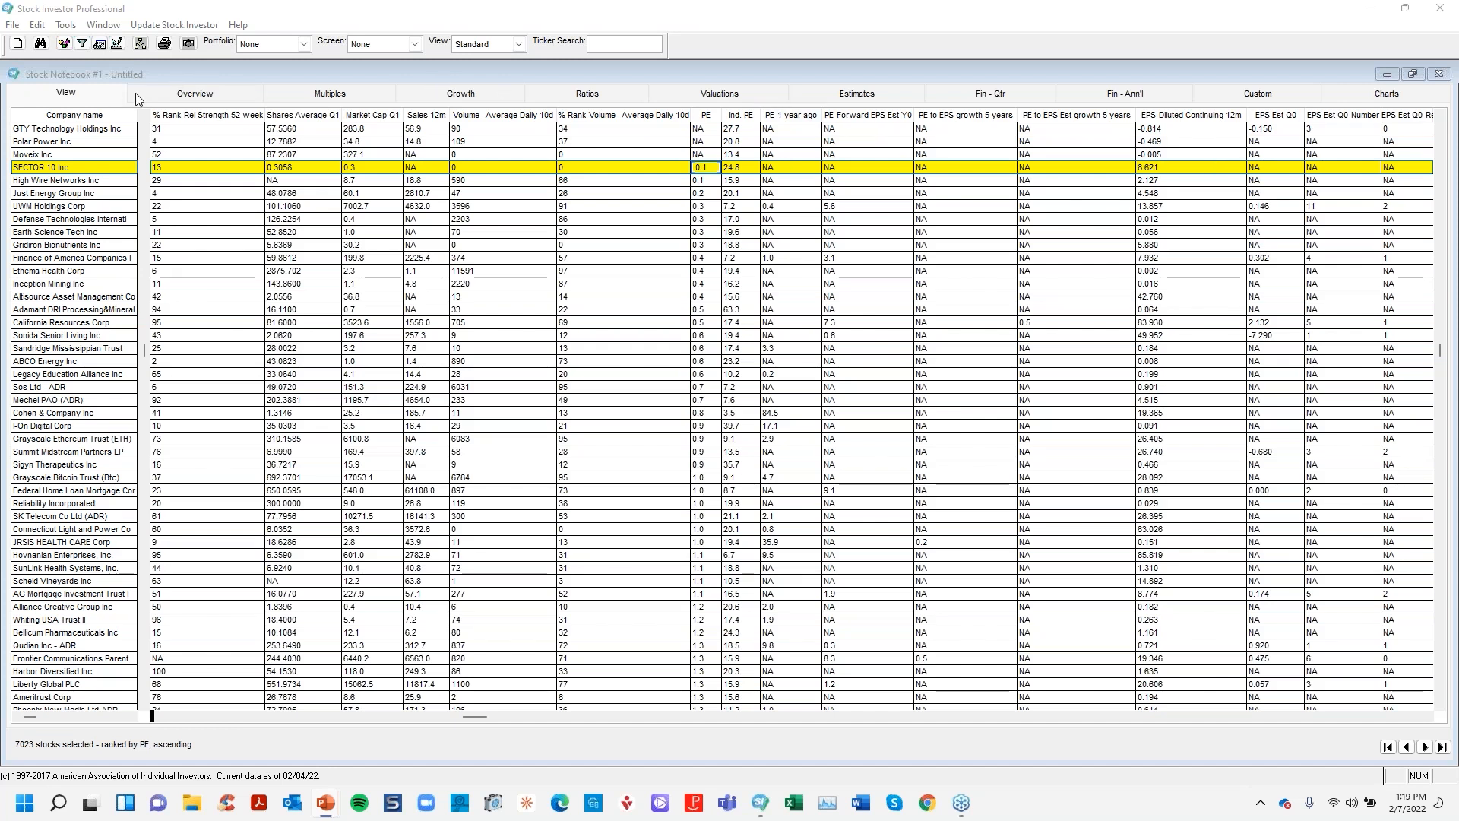
{"action": "left_click", "coordinate": [99, 95]}
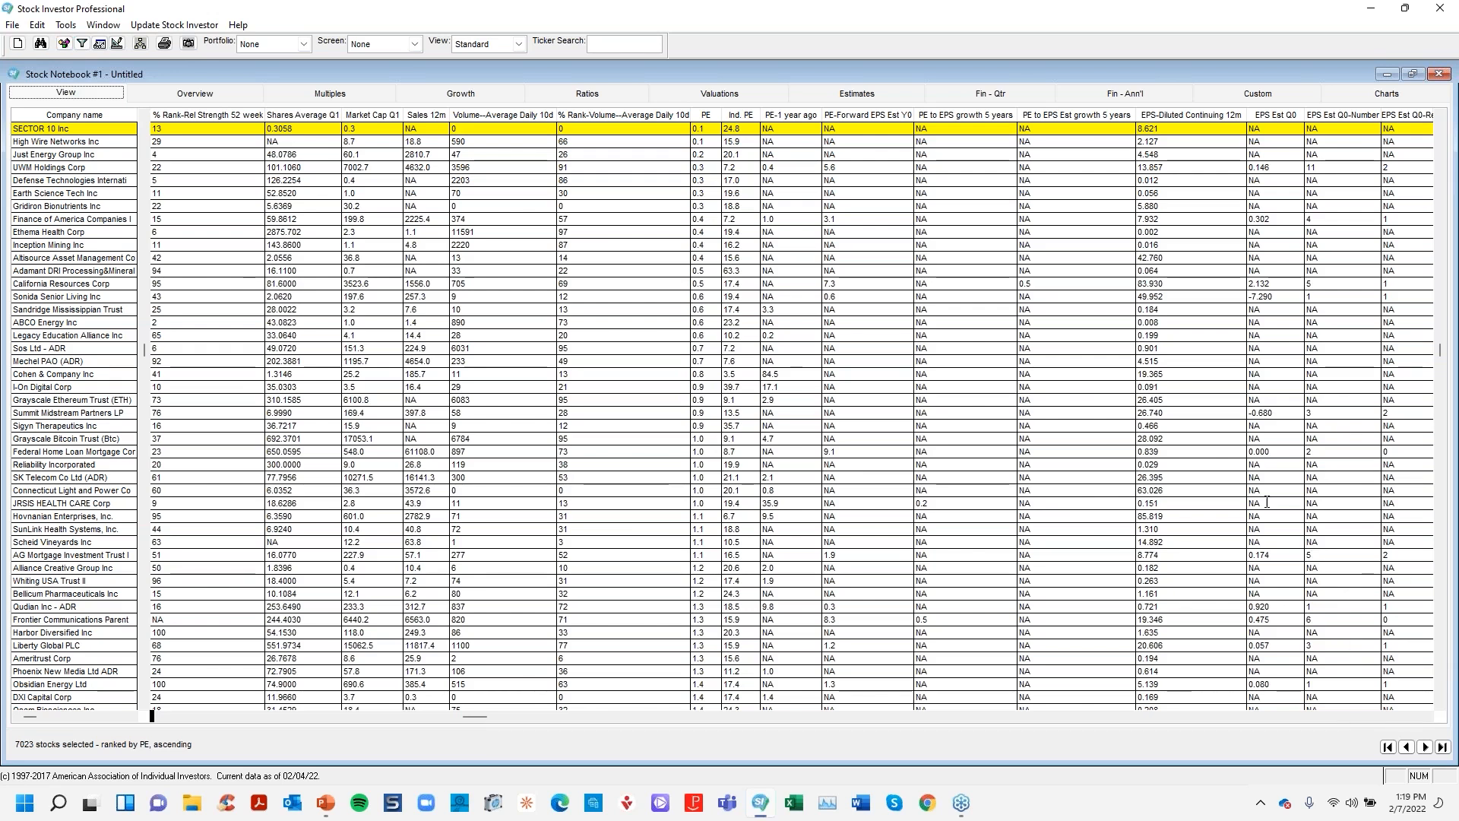
{"action": "left_click", "coordinate": [1375, 715]}
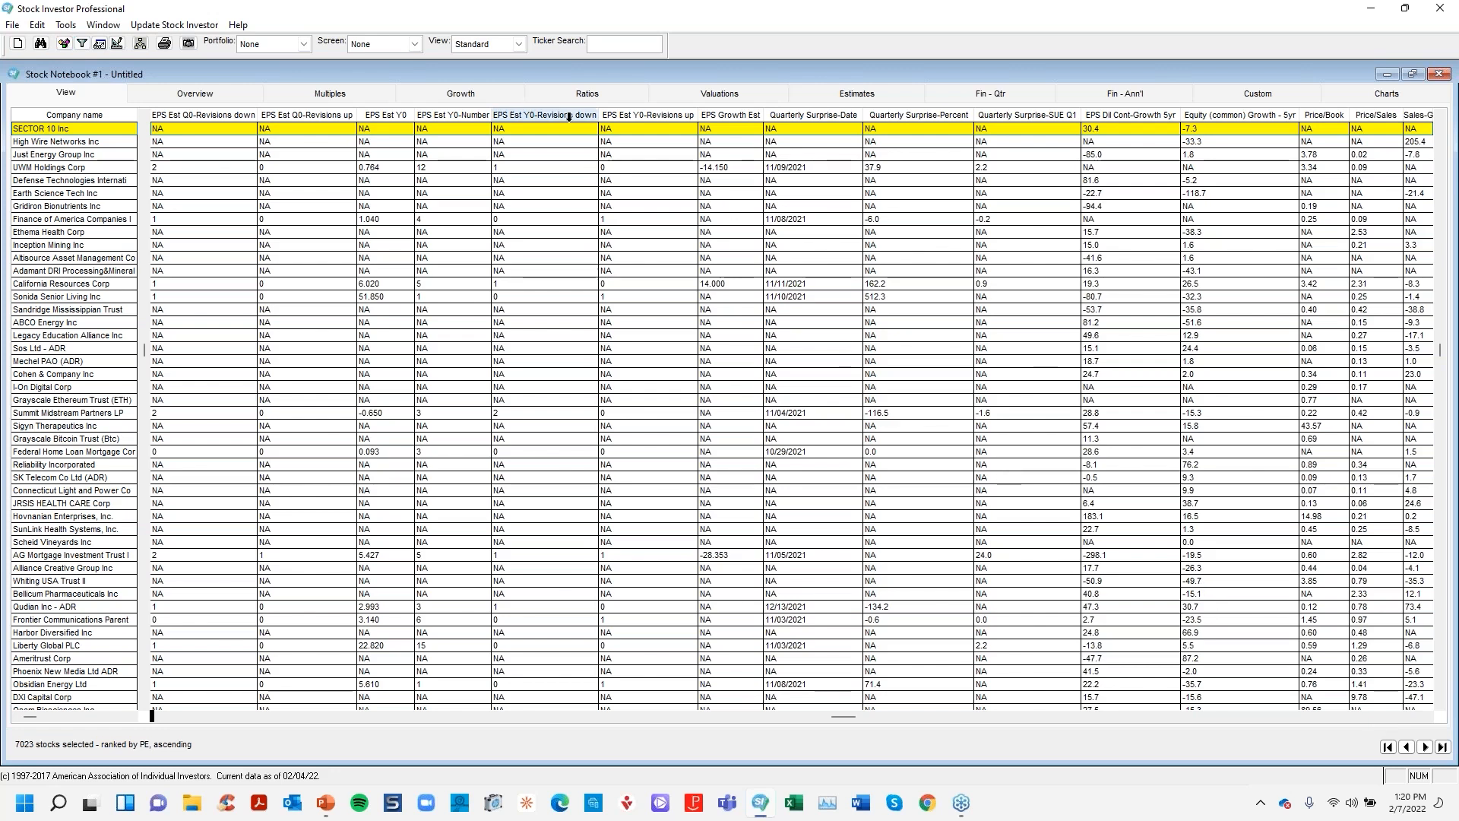
Look through the available views and display the stock list in the _Neff view.
{"action": "left_click", "coordinate": [520, 45]}
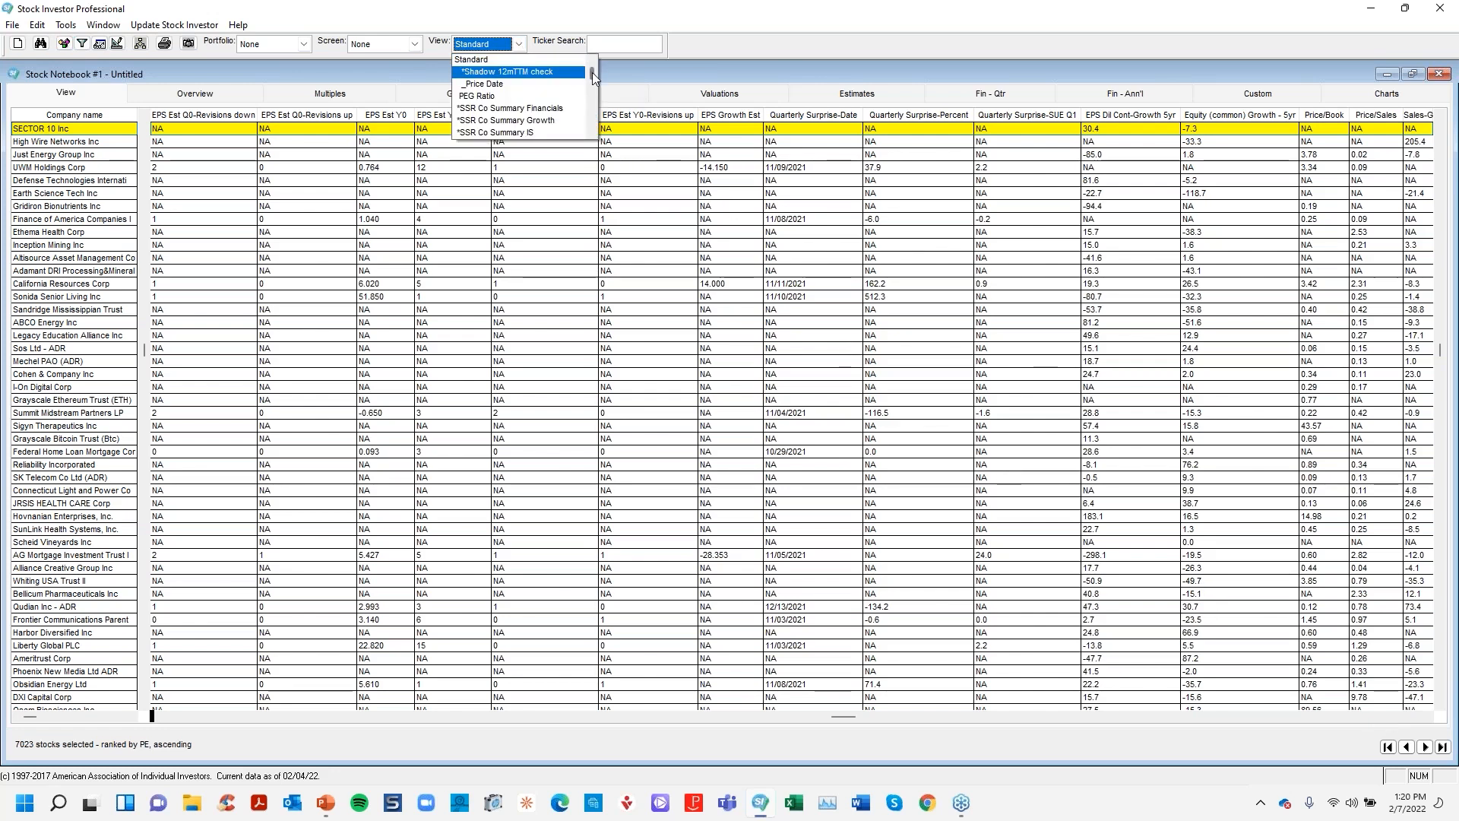
{"action": "left_click_drag", "start_coordinate": [591, 71], "coordinate": [593, 79]}
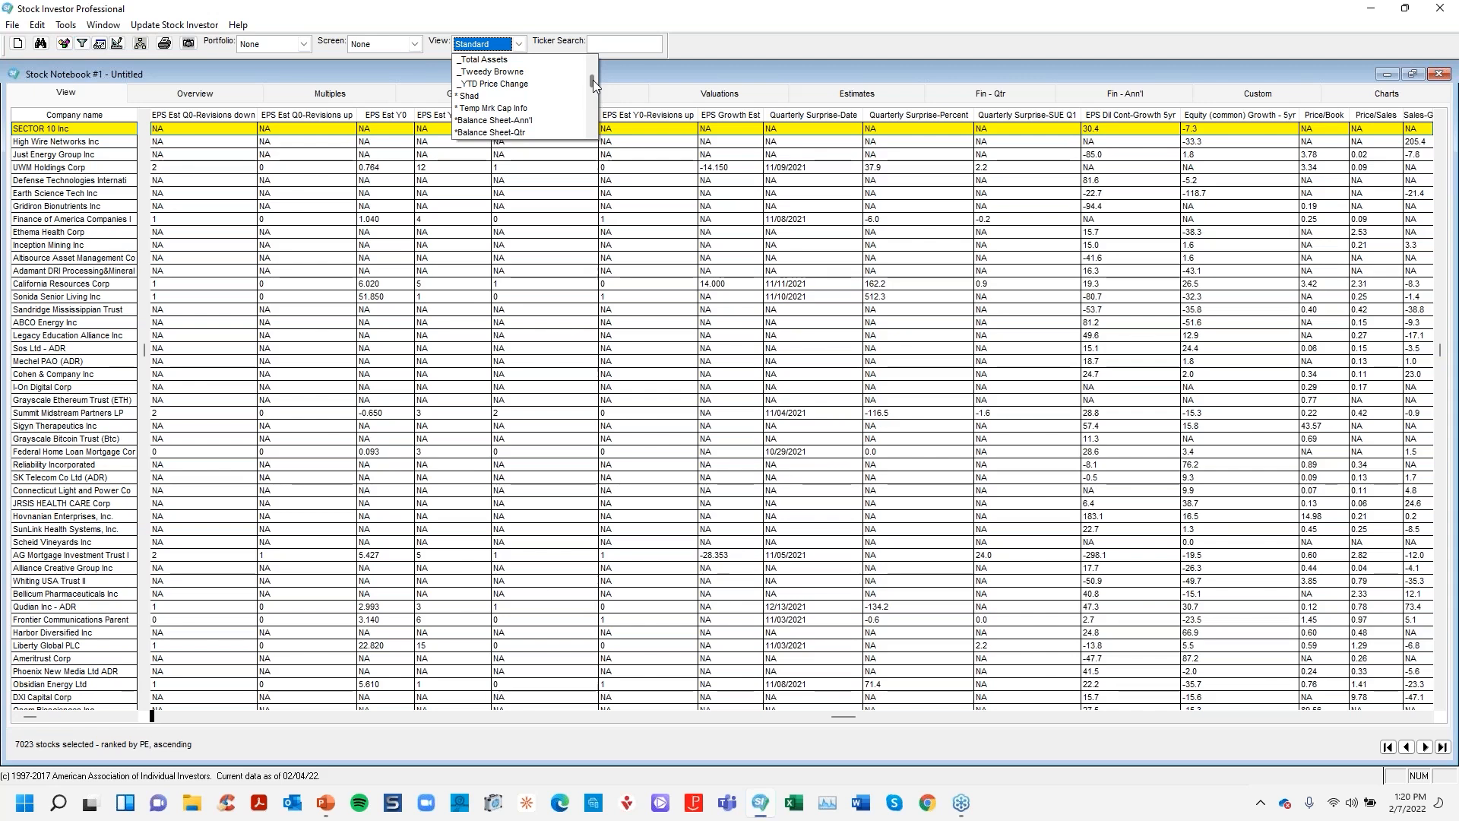
{"action": "scroll", "coordinate": [593, 85], "scroll_direction": "down", "scroll_amount": 2}
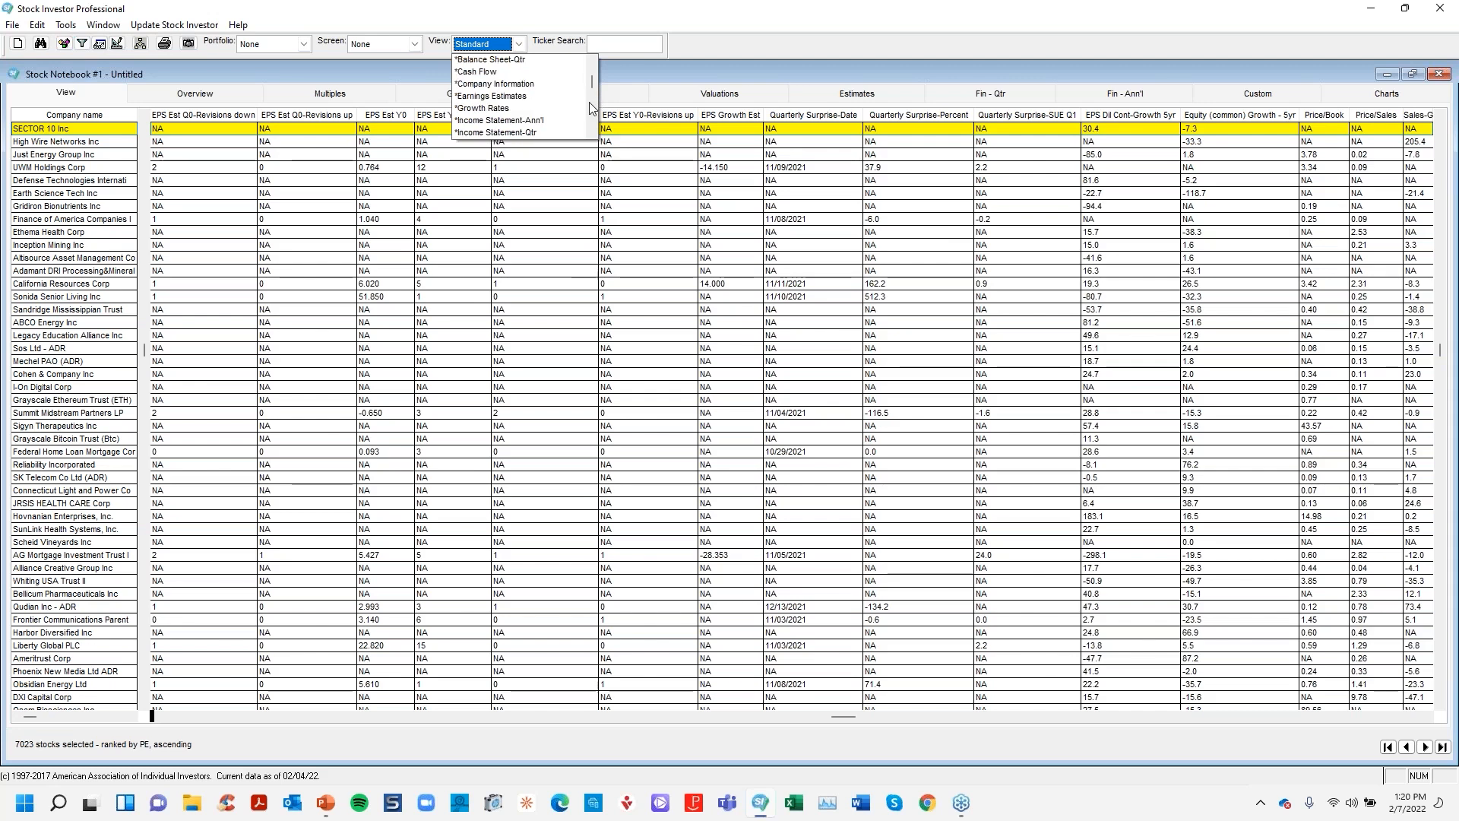
{"action": "left_click_drag", "start_coordinate": [592, 85], "coordinate": [591, 90]}
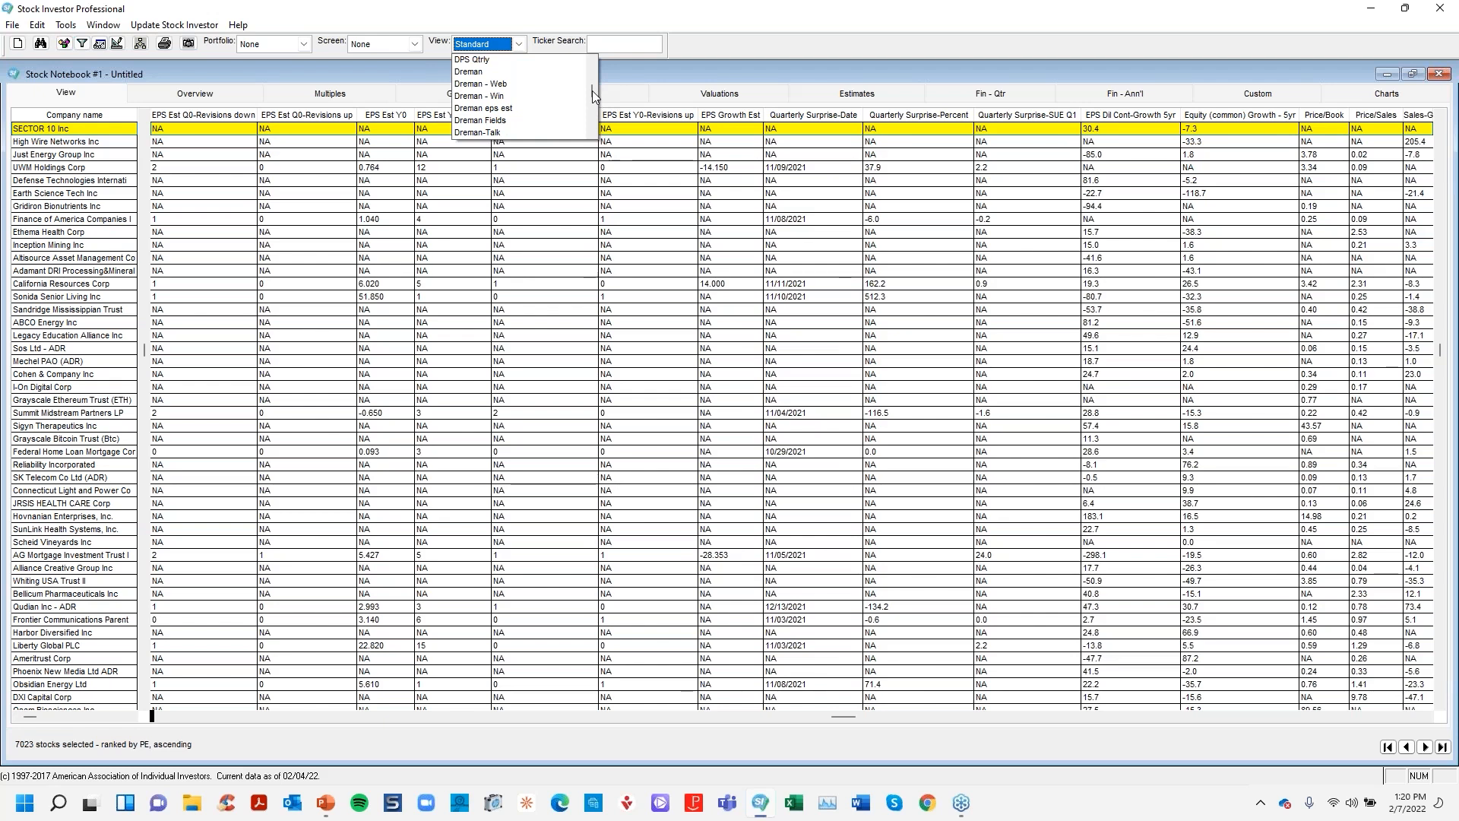
{"action": "key", "text": "Escape"}
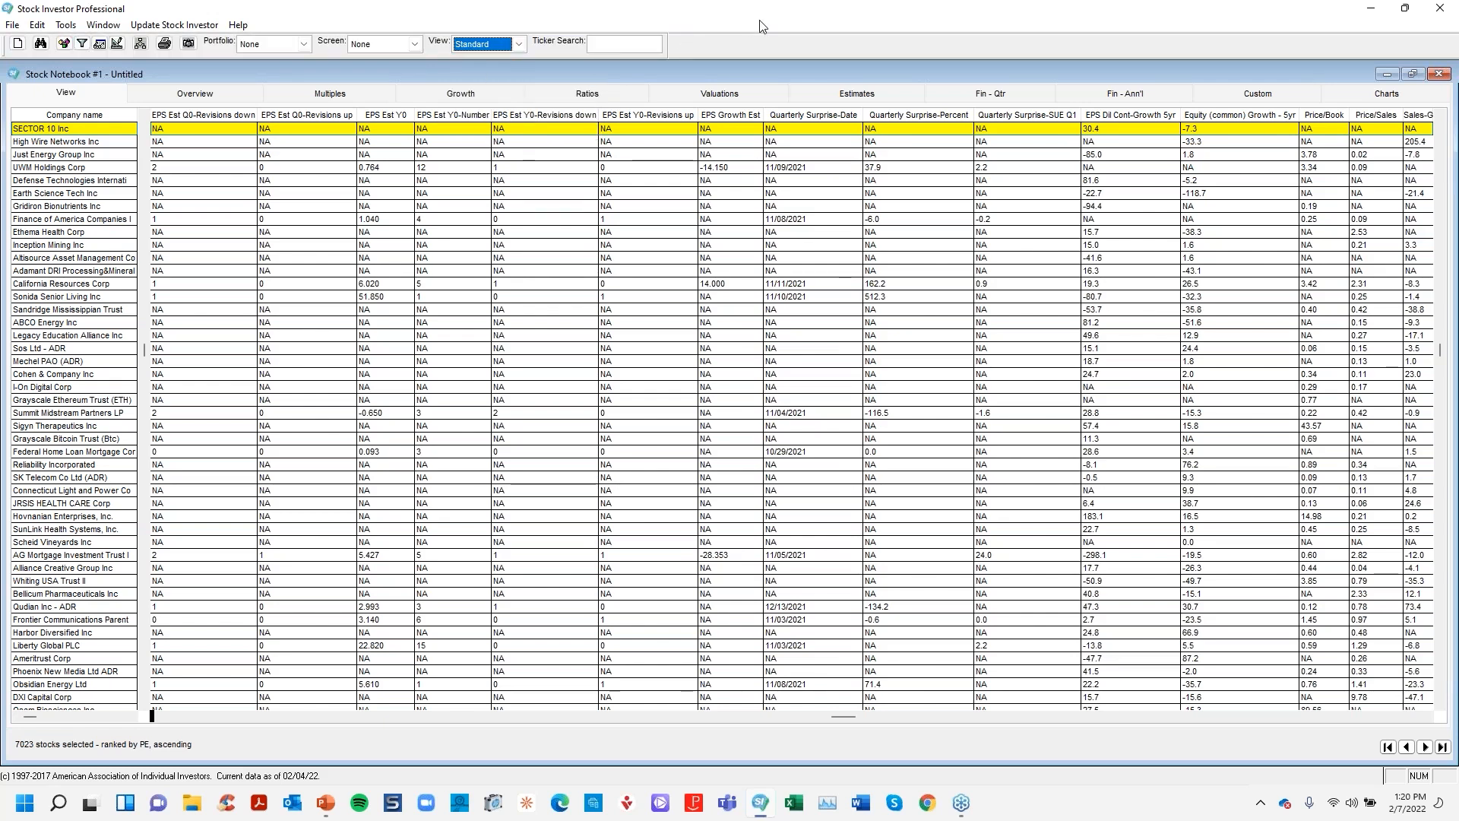
{"action": "left_click", "coordinate": [521, 48]}
{"action": "scroll", "coordinate": [591, 80], "scroll_direction": "up", "scroll_amount": 3}
{"action": "scroll", "coordinate": [590, 80], "scroll_direction": "down", "scroll_amount": 8}
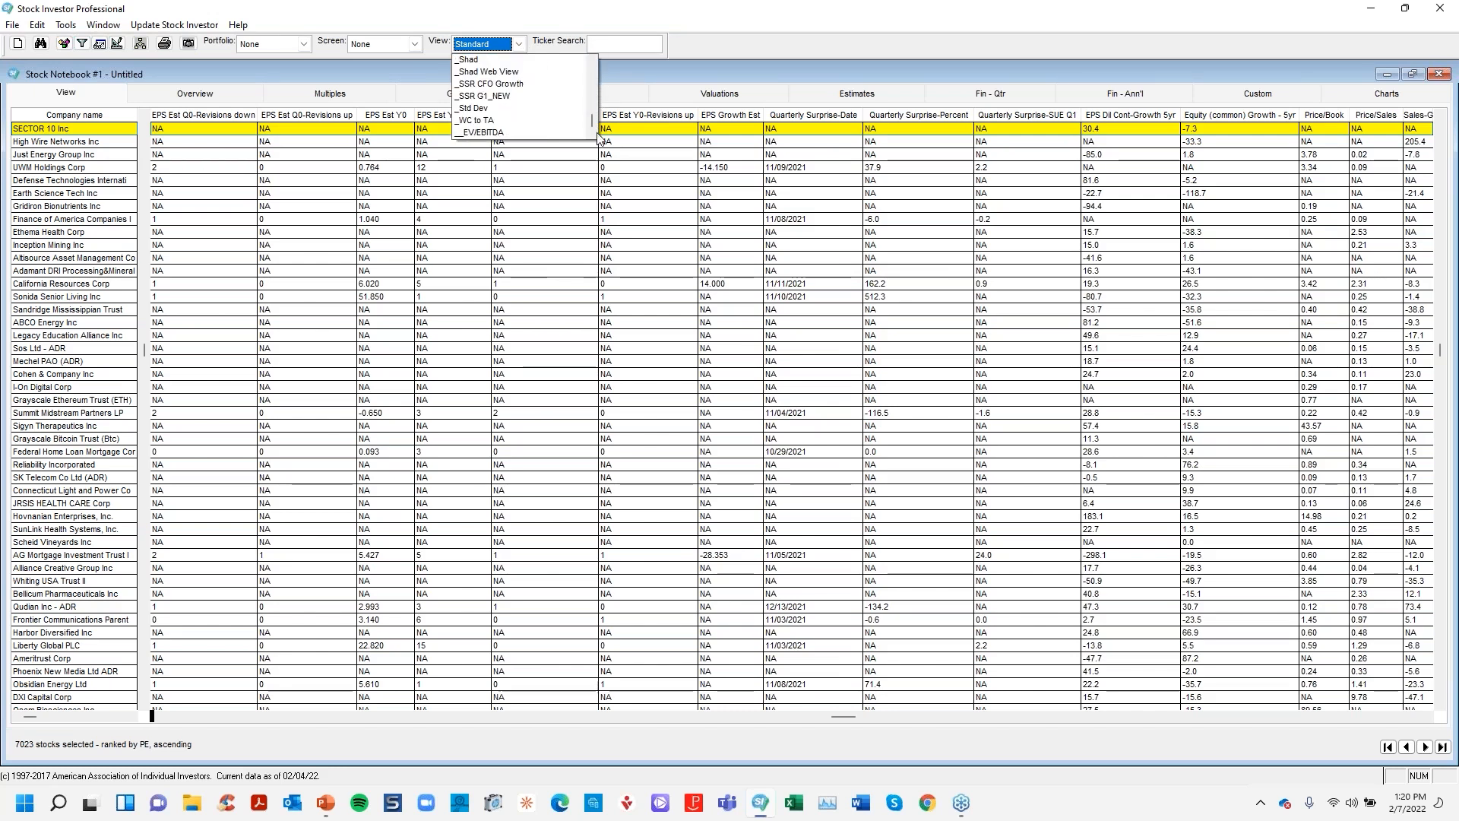
{"action": "scroll", "coordinate": [591, 72], "scroll_direction": "up", "scroll_amount": 2}
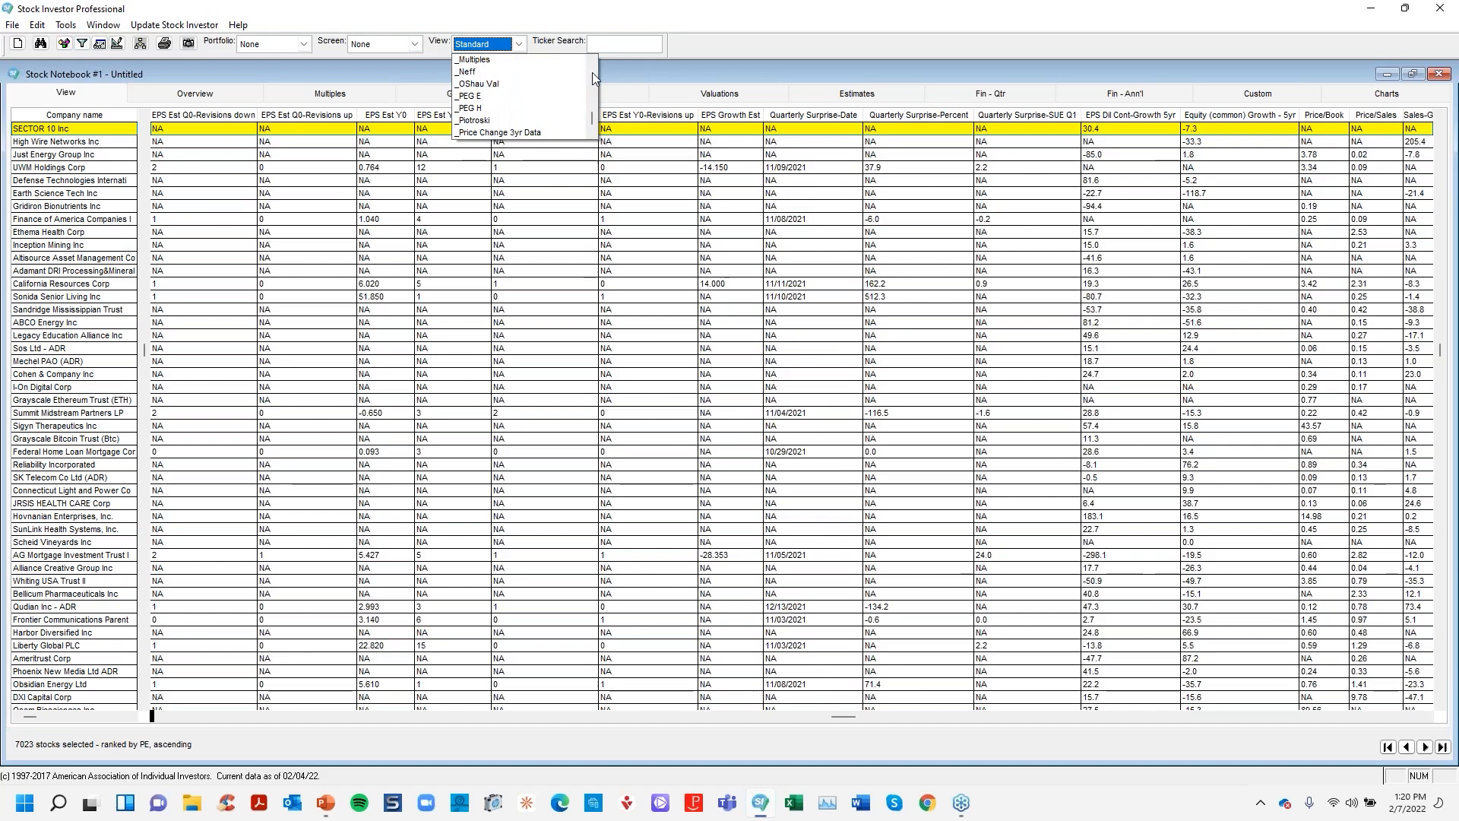
{"action": "left_click", "coordinate": [486, 73]}
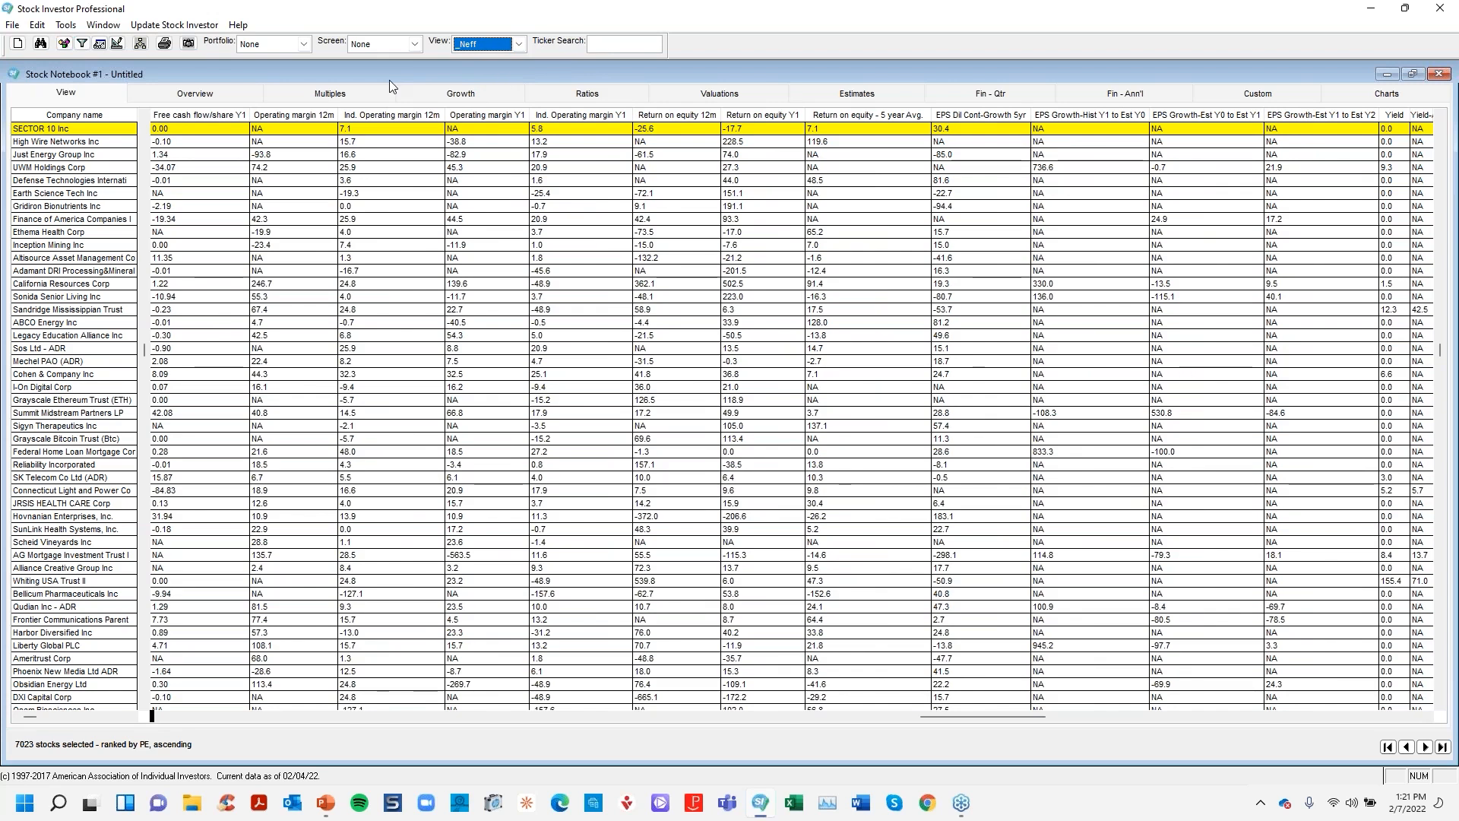
Examine the _Neff view's columns through to the yield and forward PE fields, and return to its first columns.
{"action": "left_click", "coordinate": [1431, 718]}
{"action": "left_click", "coordinate": [1432, 718]}
{"action": "left_click", "coordinate": [1429, 719]}
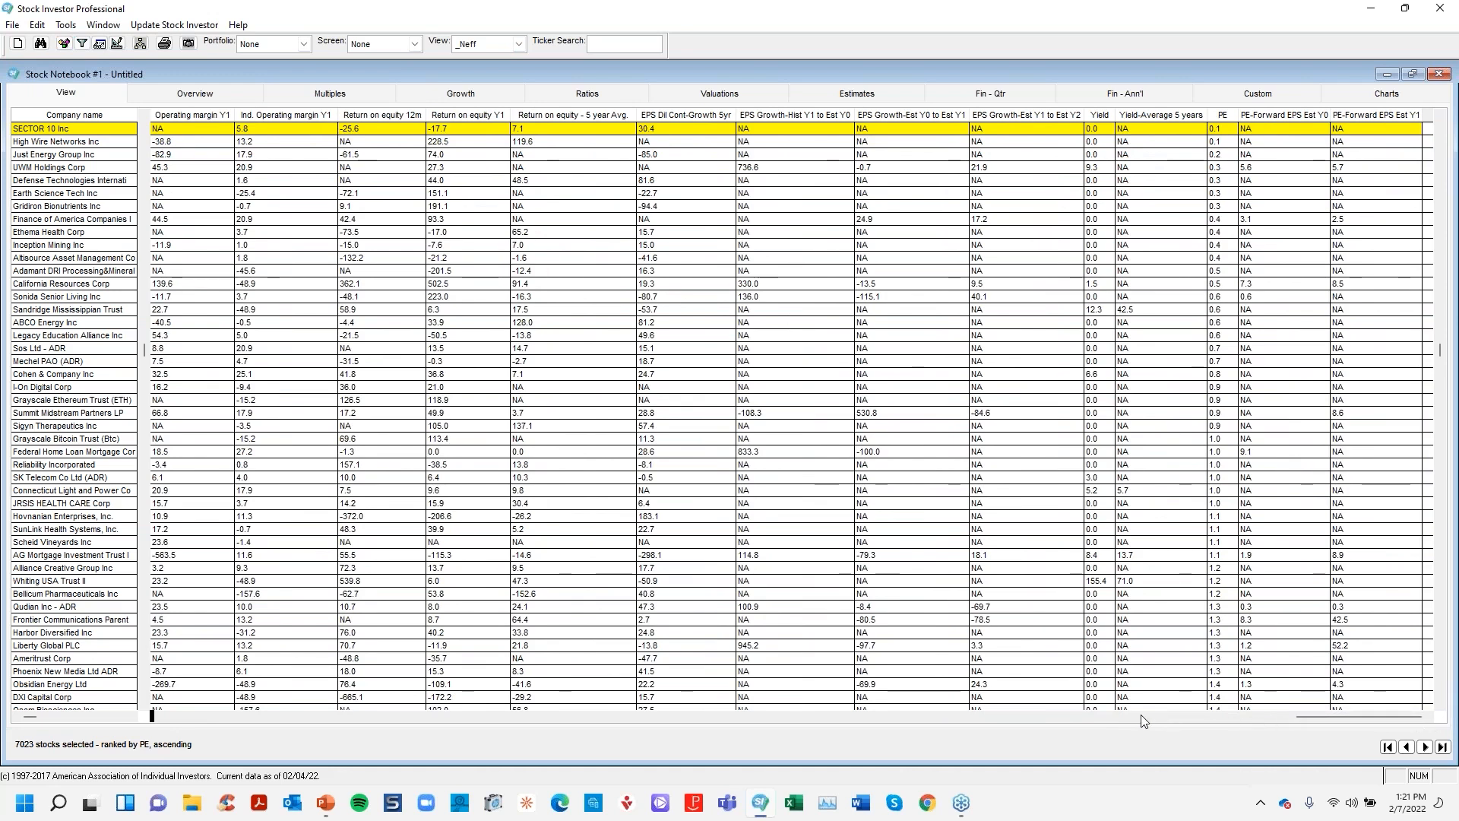
{"action": "left_click", "coordinate": [485, 716]}
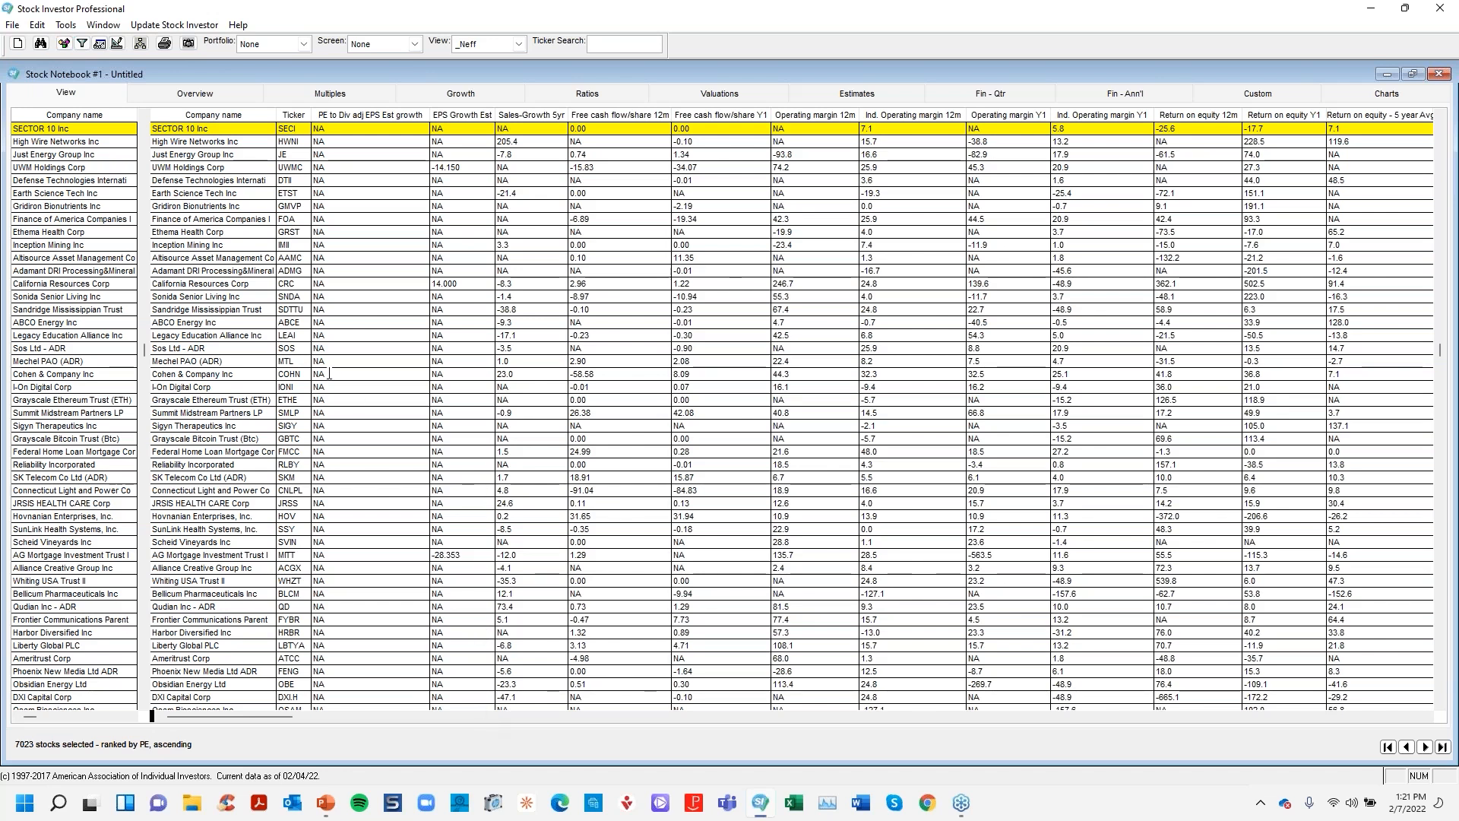
Inspect the fields that make up the _Neff view in the View Editor, including EPS Growth Est, and close the editor.
{"action": "left_click", "coordinate": [68, 27]}
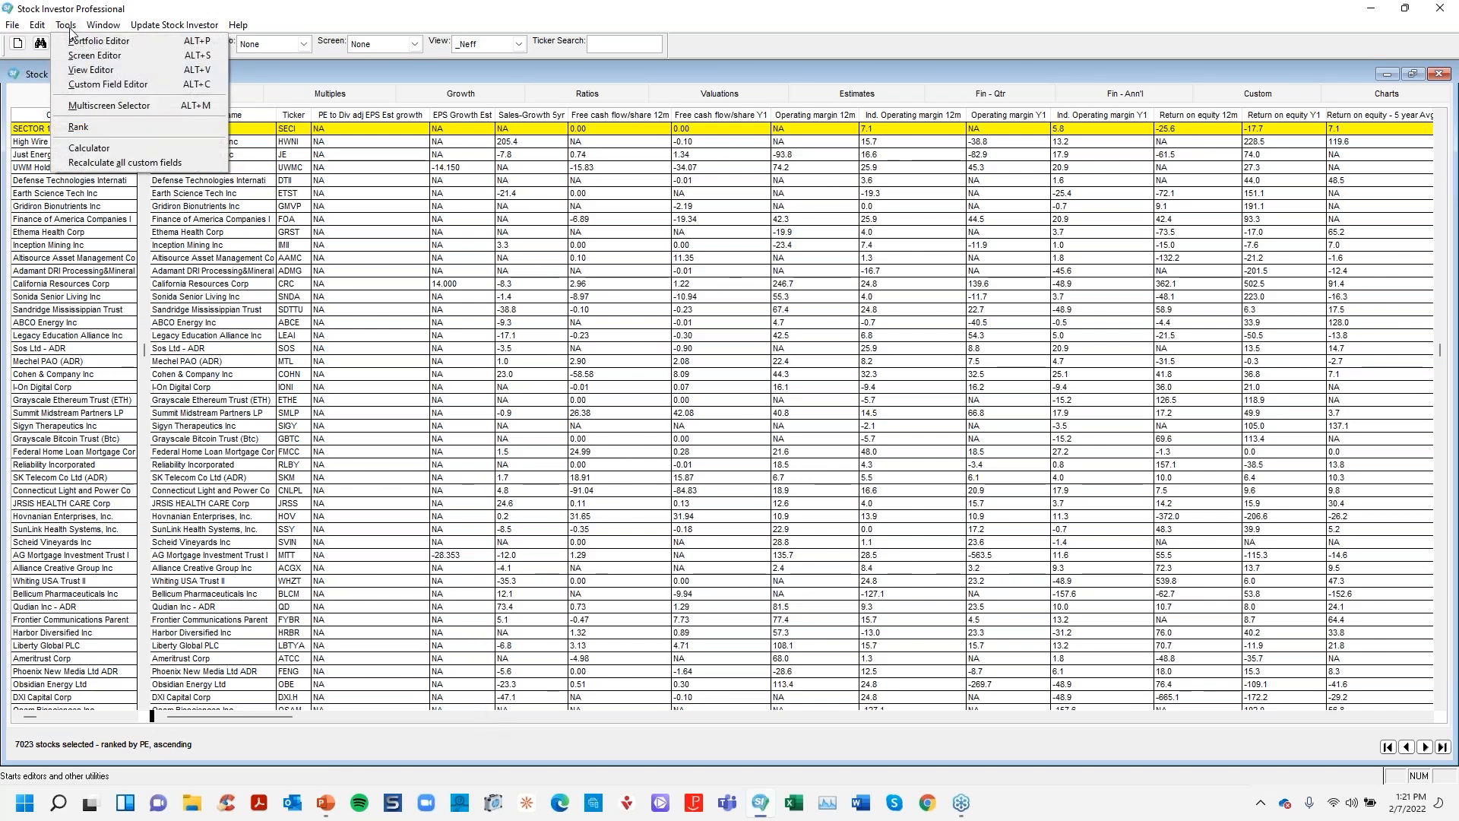
{"action": "left_click", "coordinate": [88, 69]}
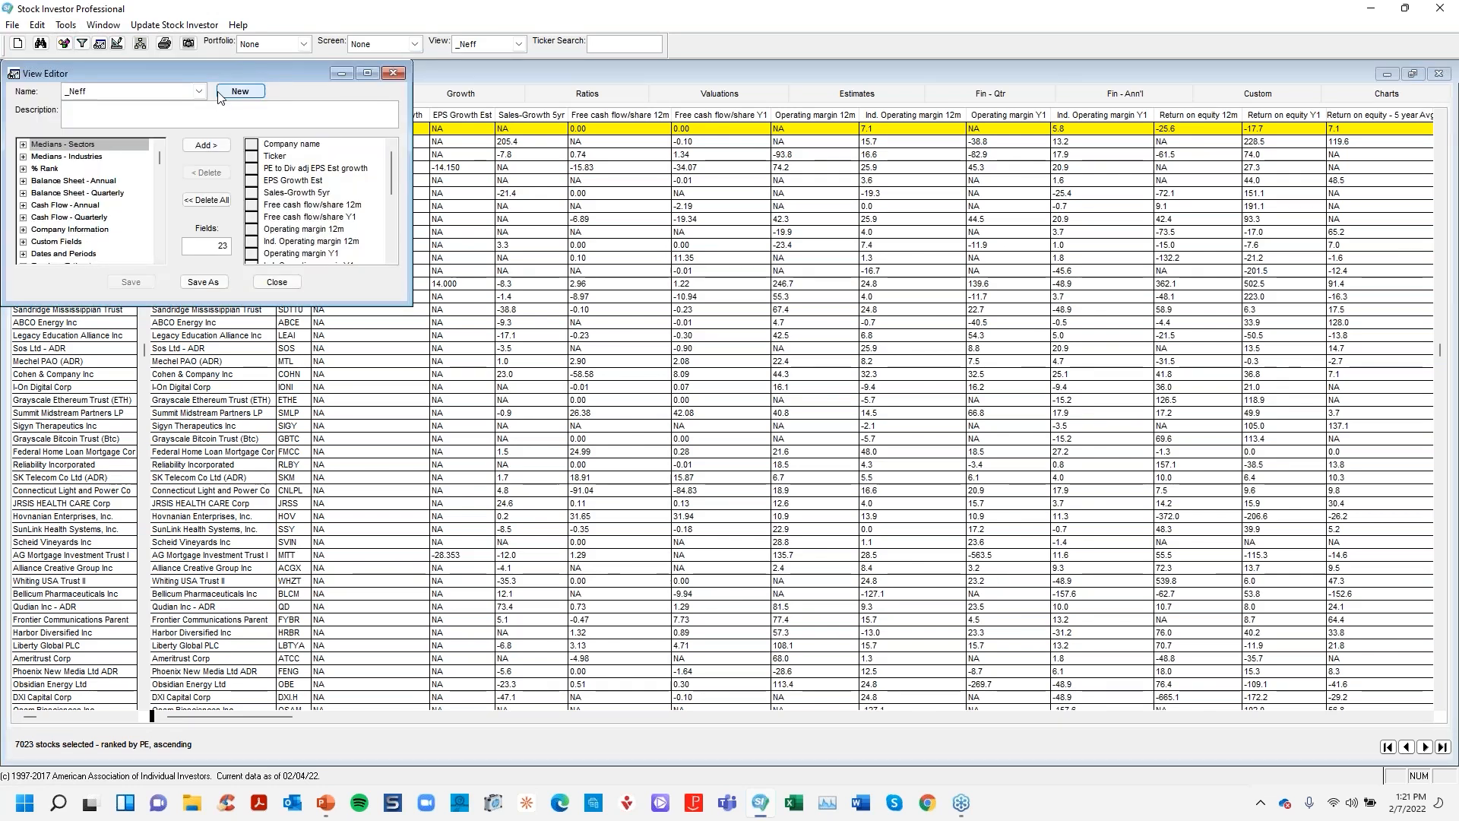
{"action": "left_click_drag", "start_coordinate": [226, 71], "coordinate": [801, 199]}
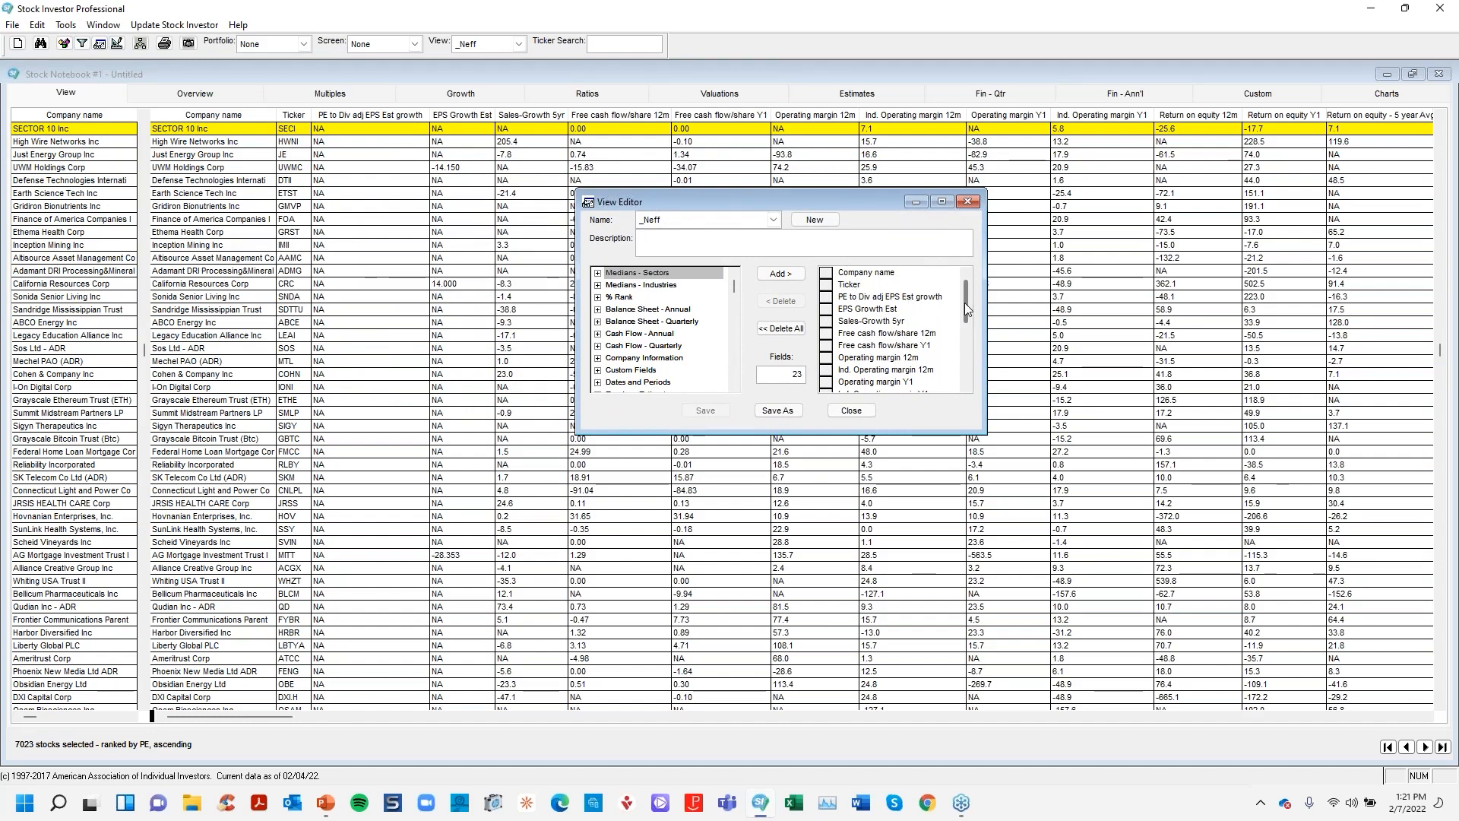
{"action": "mouse_move", "coordinate": [964, 303]}
{"action": "left_mouse_down"}
{"action": "mouse_move", "coordinate": [967, 365]}
{"action": "mouse_move", "coordinate": [969, 275]}
{"action": "left_mouse_up"}
{"action": "left_click_drag", "start_coordinate": [827, 309], "coordinate": [826, 309]}
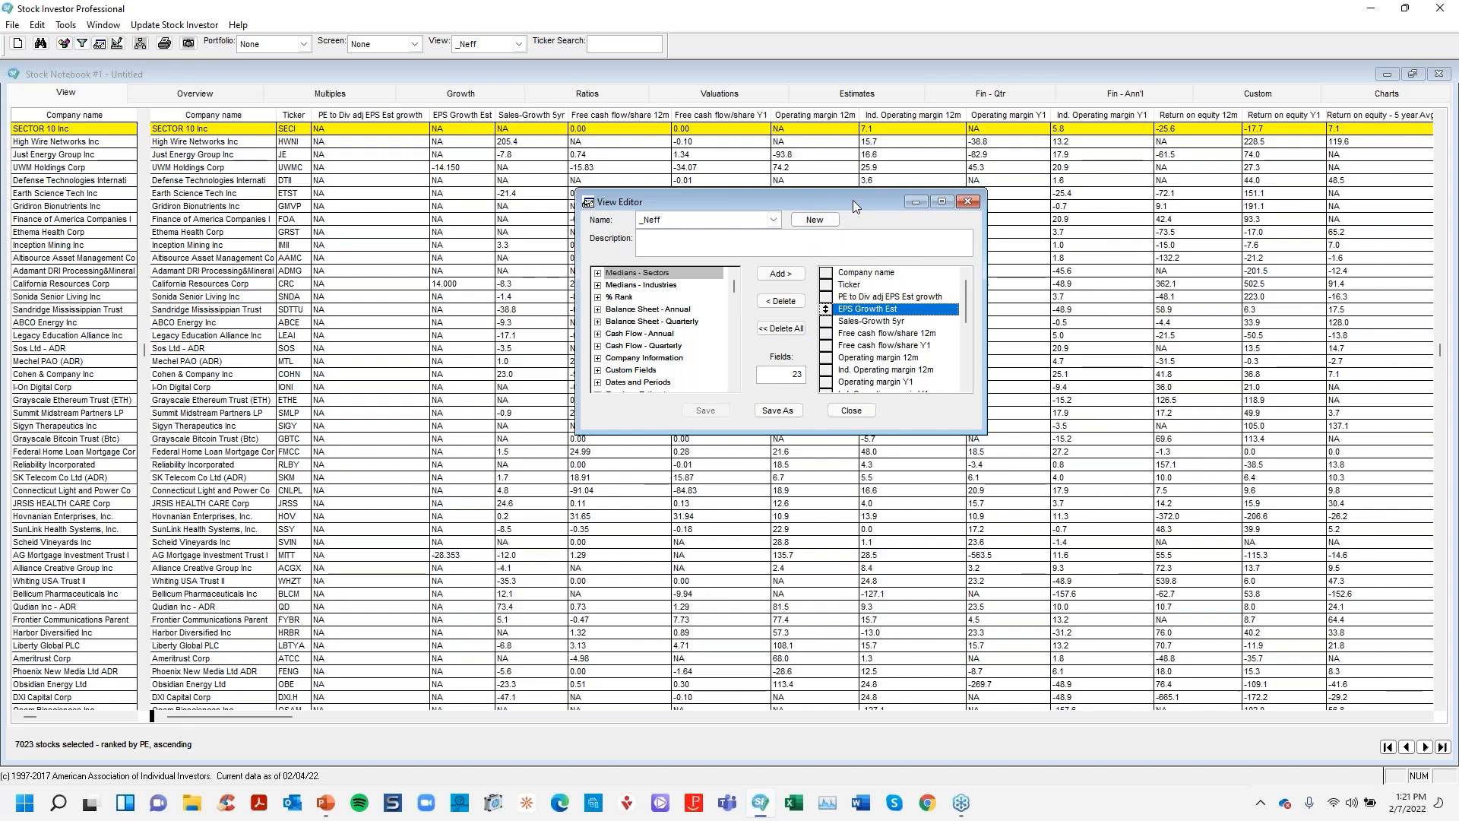
{"action": "left_click", "coordinate": [861, 409]}
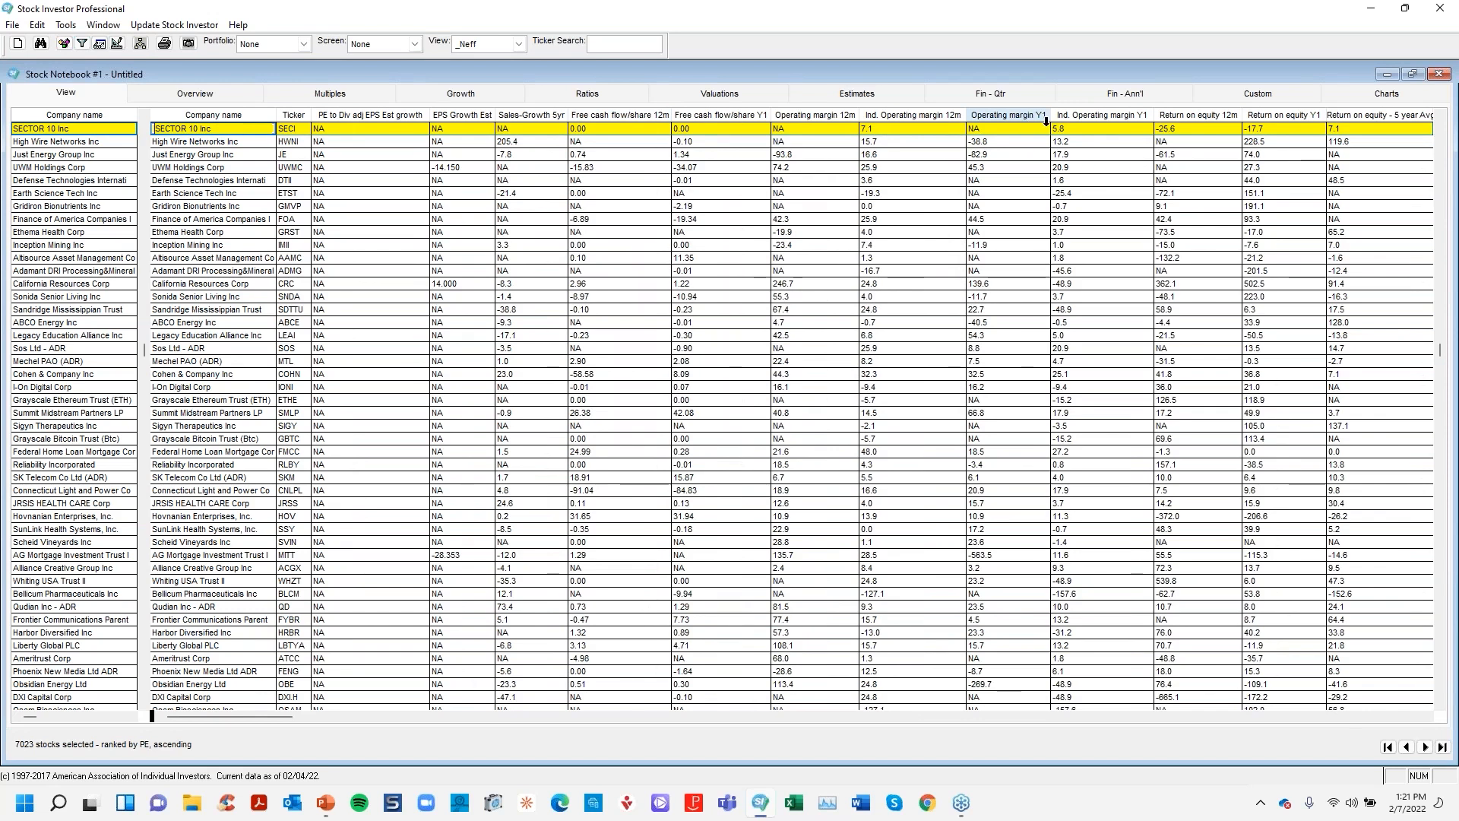
Rank the stock list by Return on equity 12m in descending order.
{"action": "left_click", "coordinate": [1208, 115]}
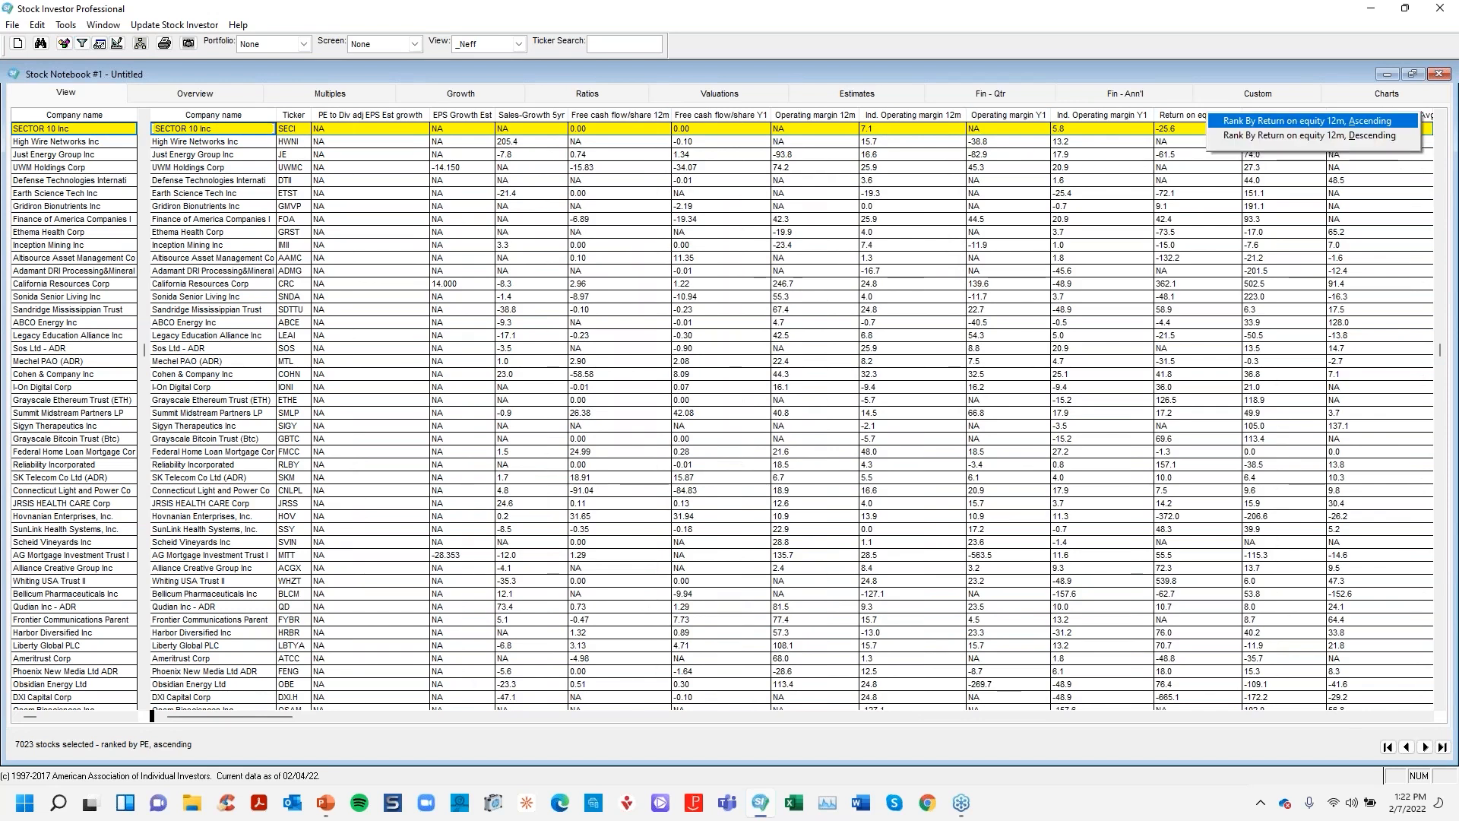
{"action": "left_click", "coordinate": [1233, 136]}
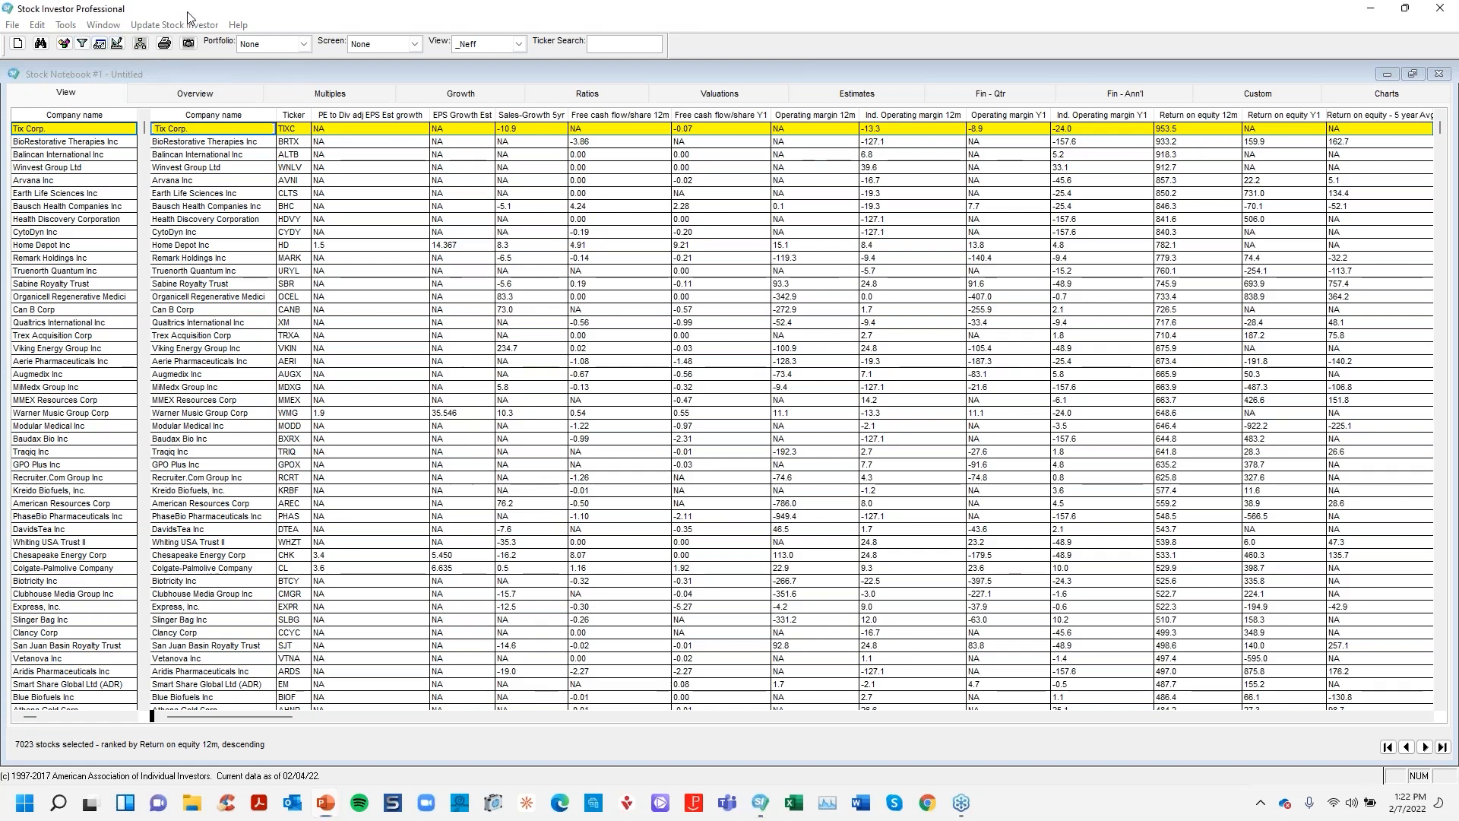
{"action": "left_click", "coordinate": [65, 25]}
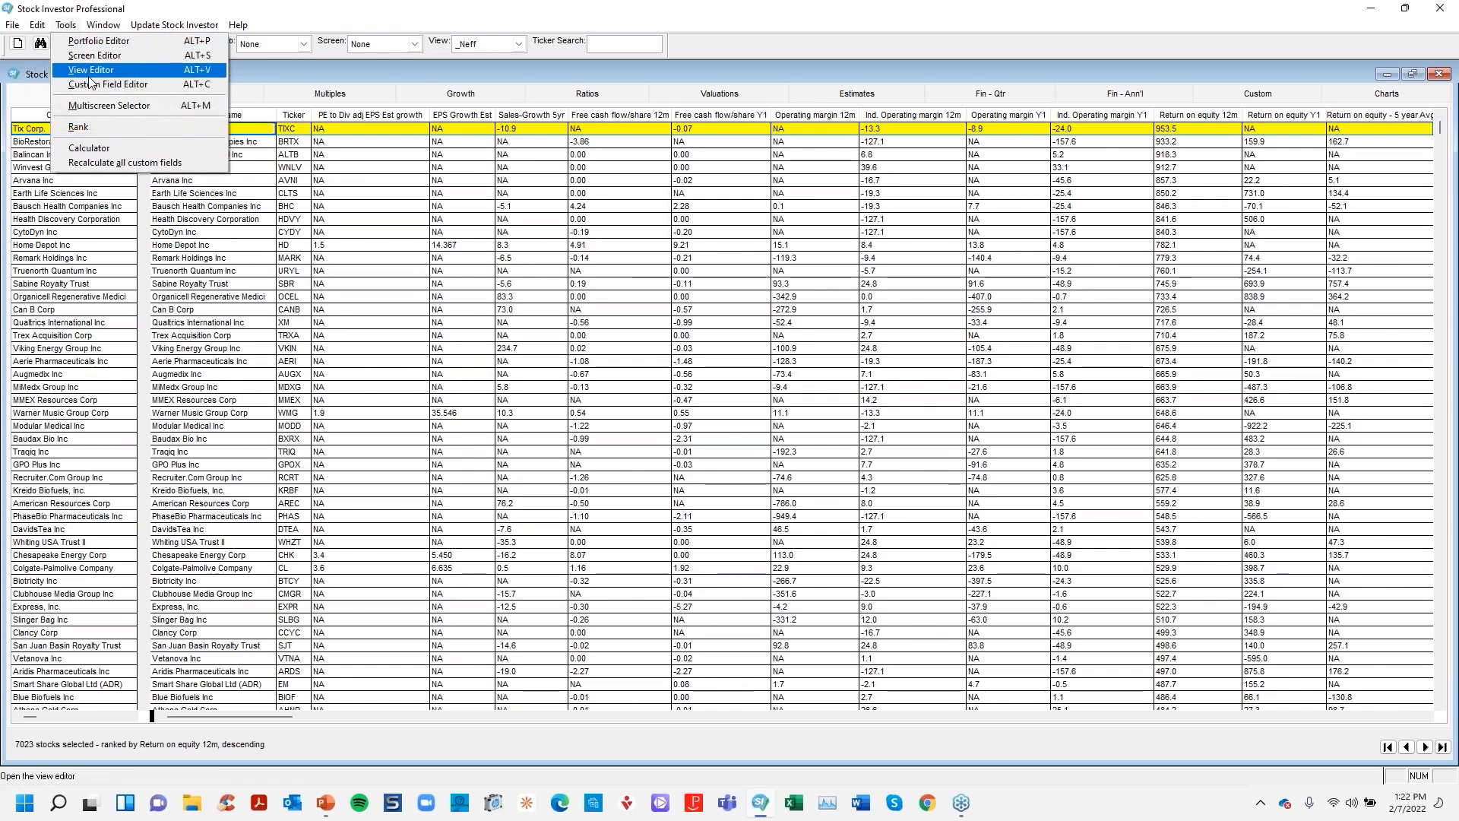
{"action": "left_click", "coordinate": [94, 54]}
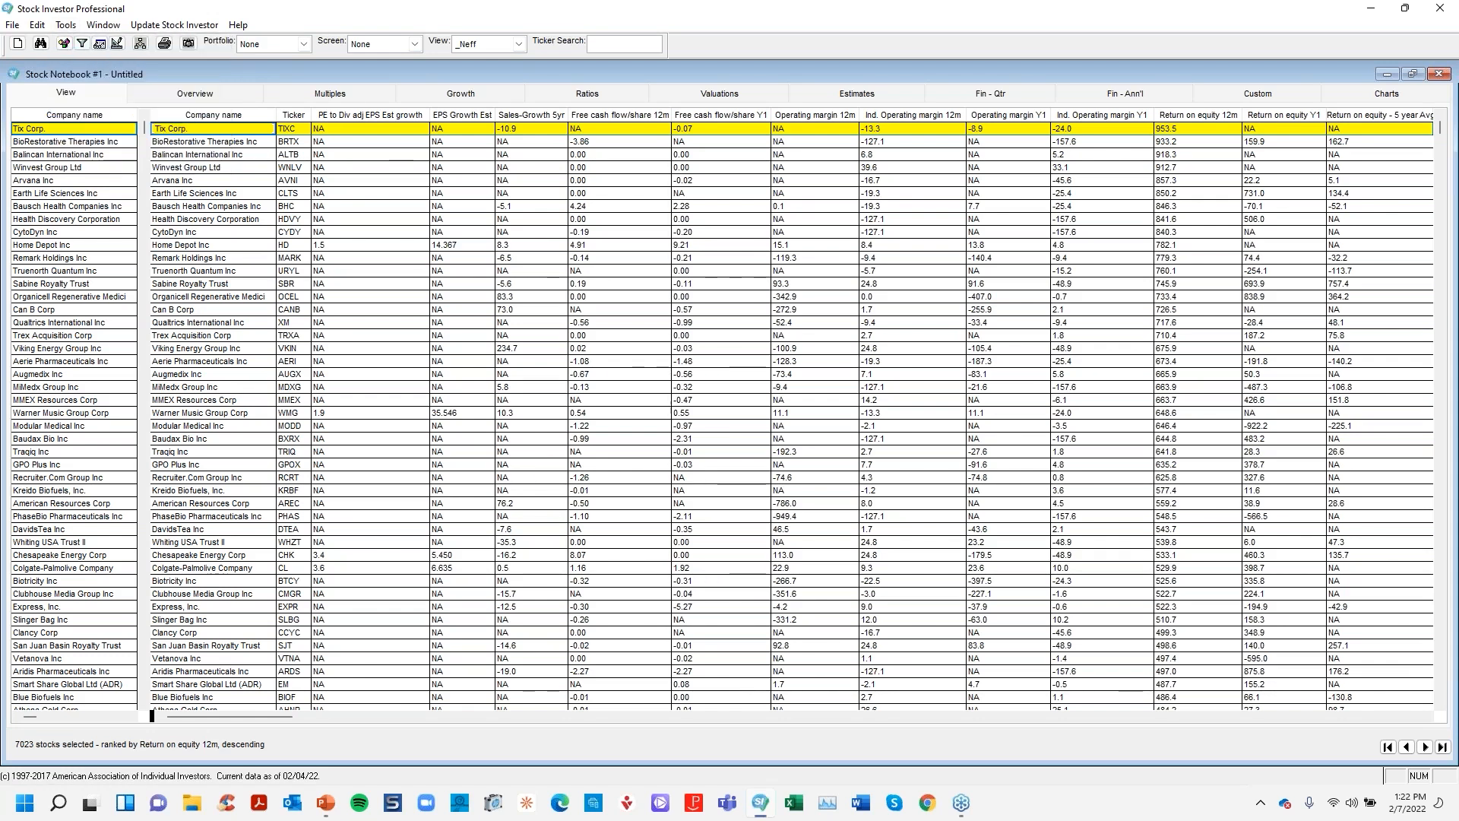
{"action": "left_click_drag", "start_coordinate": [266, 73], "coordinate": [708, 212]}
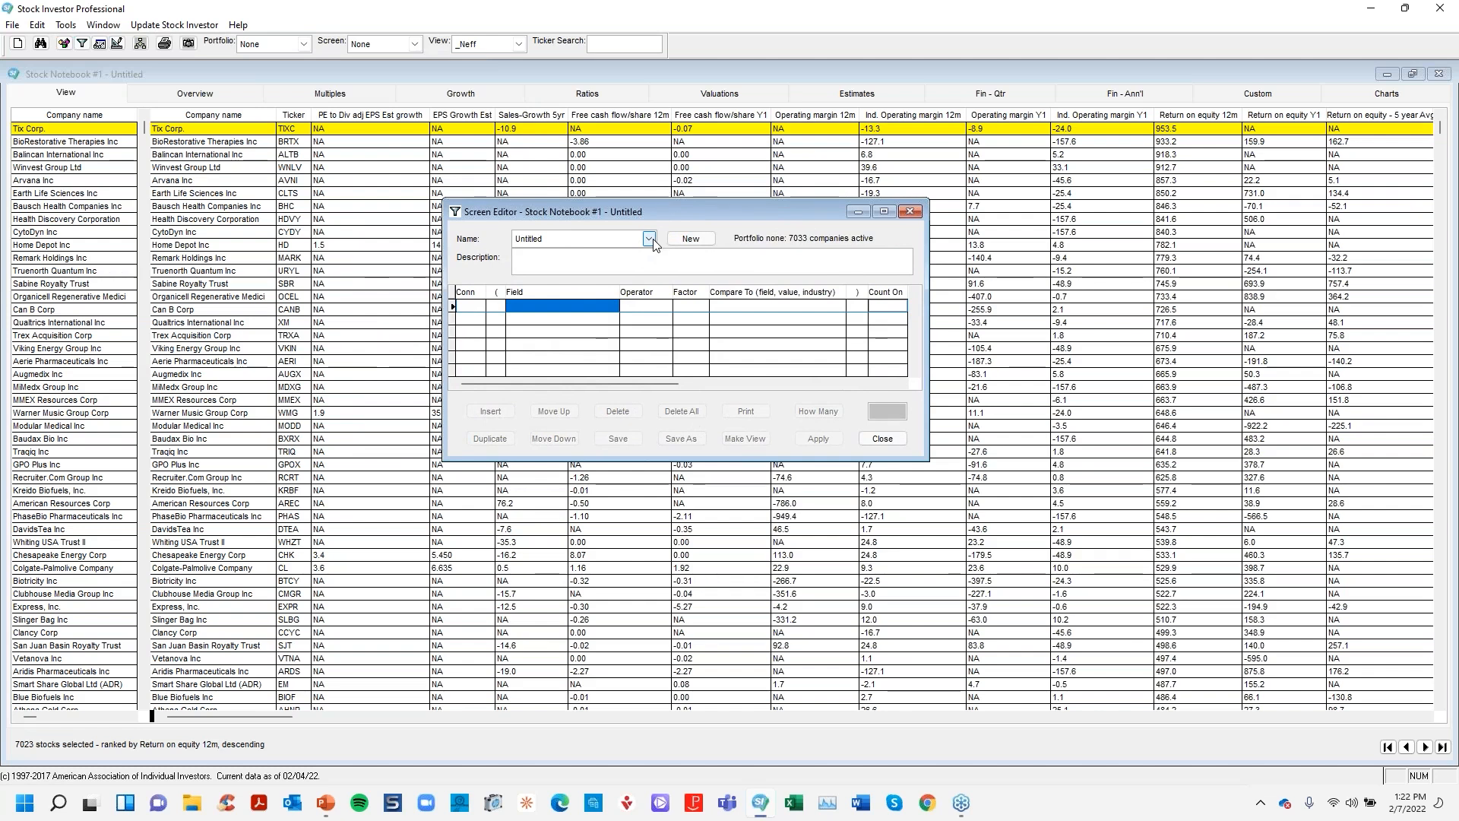
{"action": "left_click", "coordinate": [650, 239]}
{"action": "left_click_drag", "start_coordinate": [655, 308], "coordinate": [651, 297]}
{"action": "scroll", "coordinate": [650, 304], "scroll_direction": "up", "scroll_amount": 5}
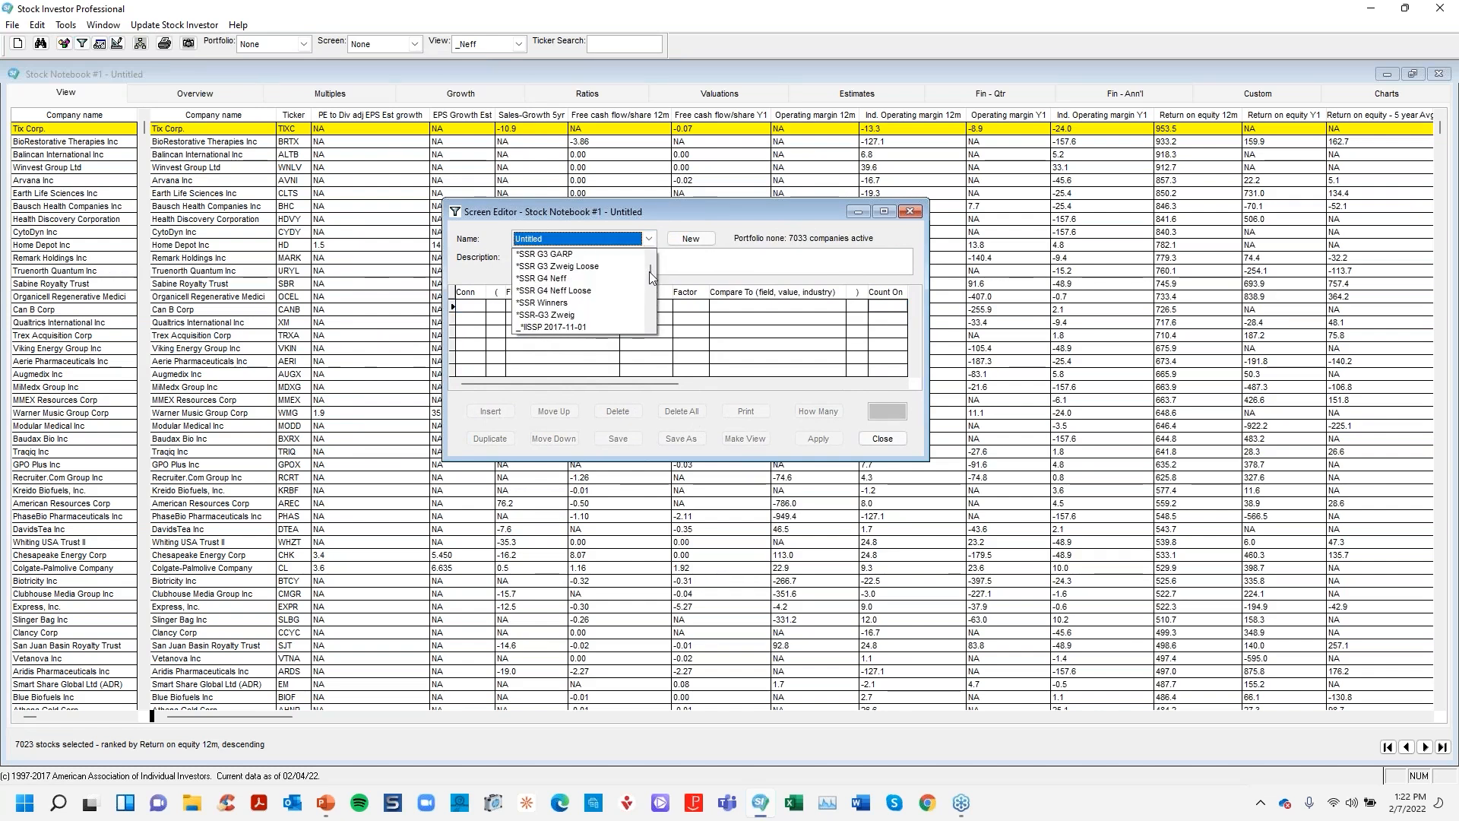
{"action": "scroll", "coordinate": [650, 312], "scroll_direction": "down", "scroll_amount": 5}
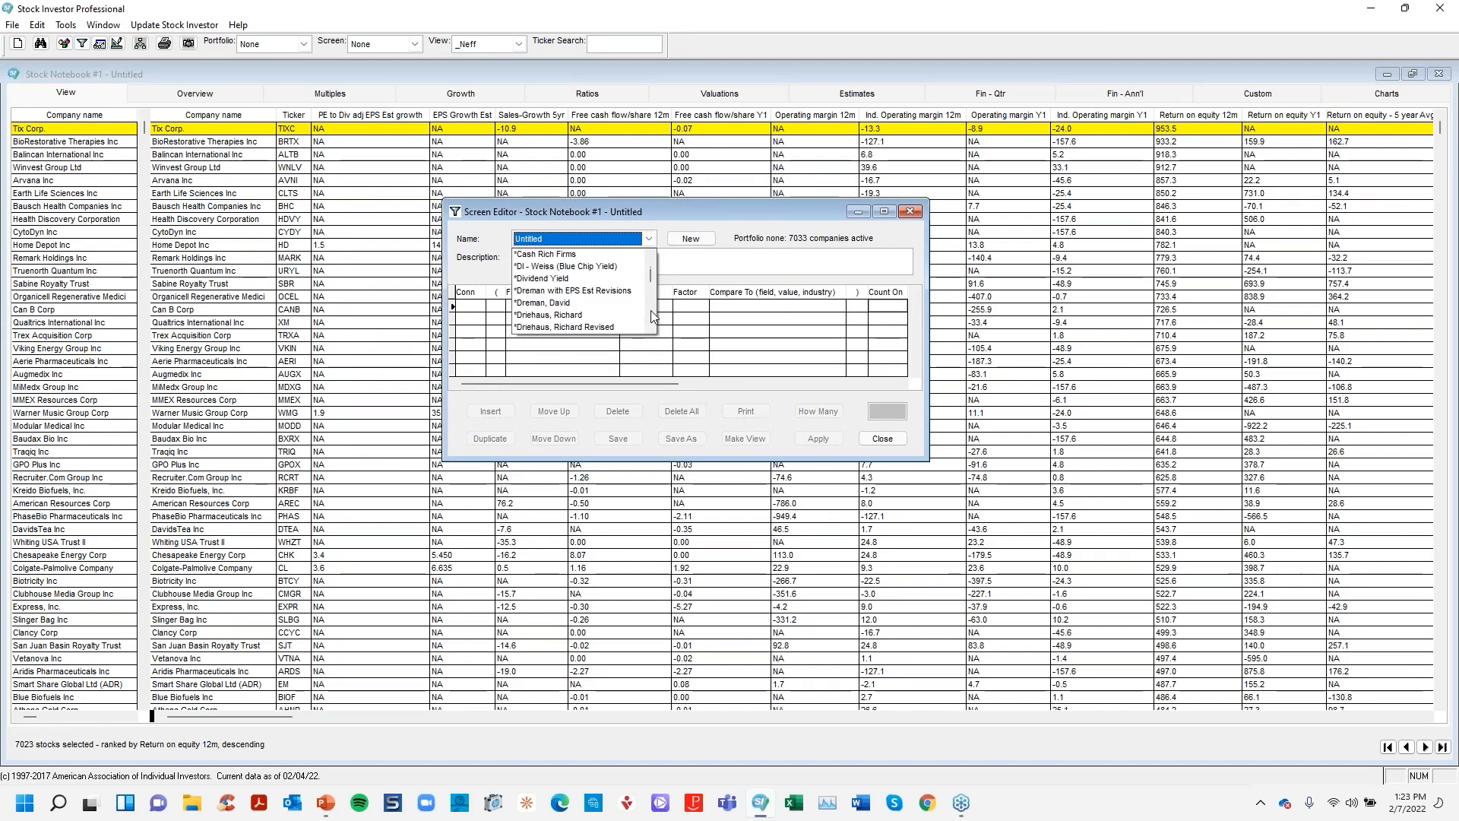
{"action": "scroll", "coordinate": [650, 317], "scroll_direction": "down", "scroll_amount": 5}
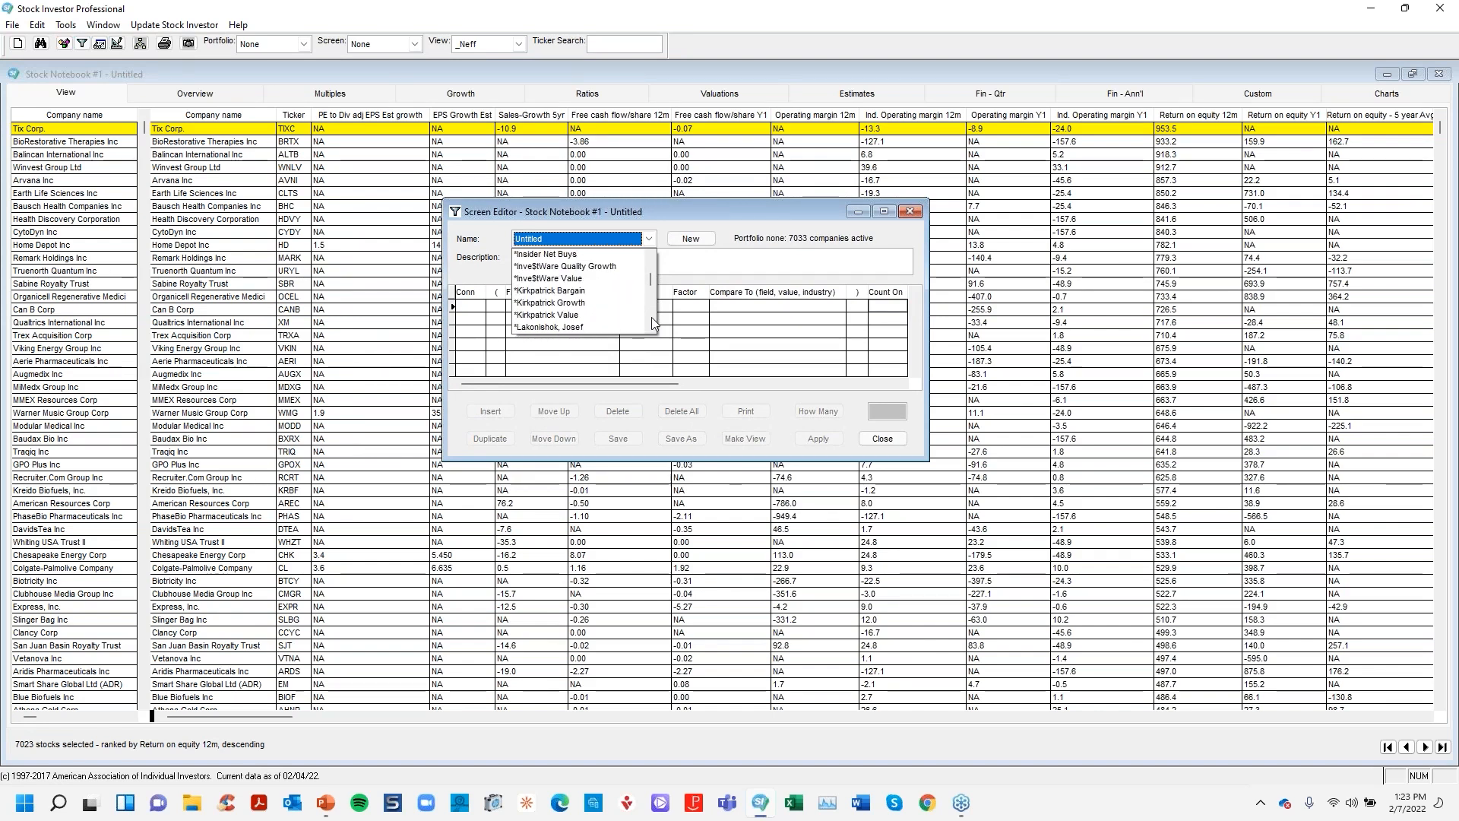
{"action": "left_click", "coordinate": [604, 303]}
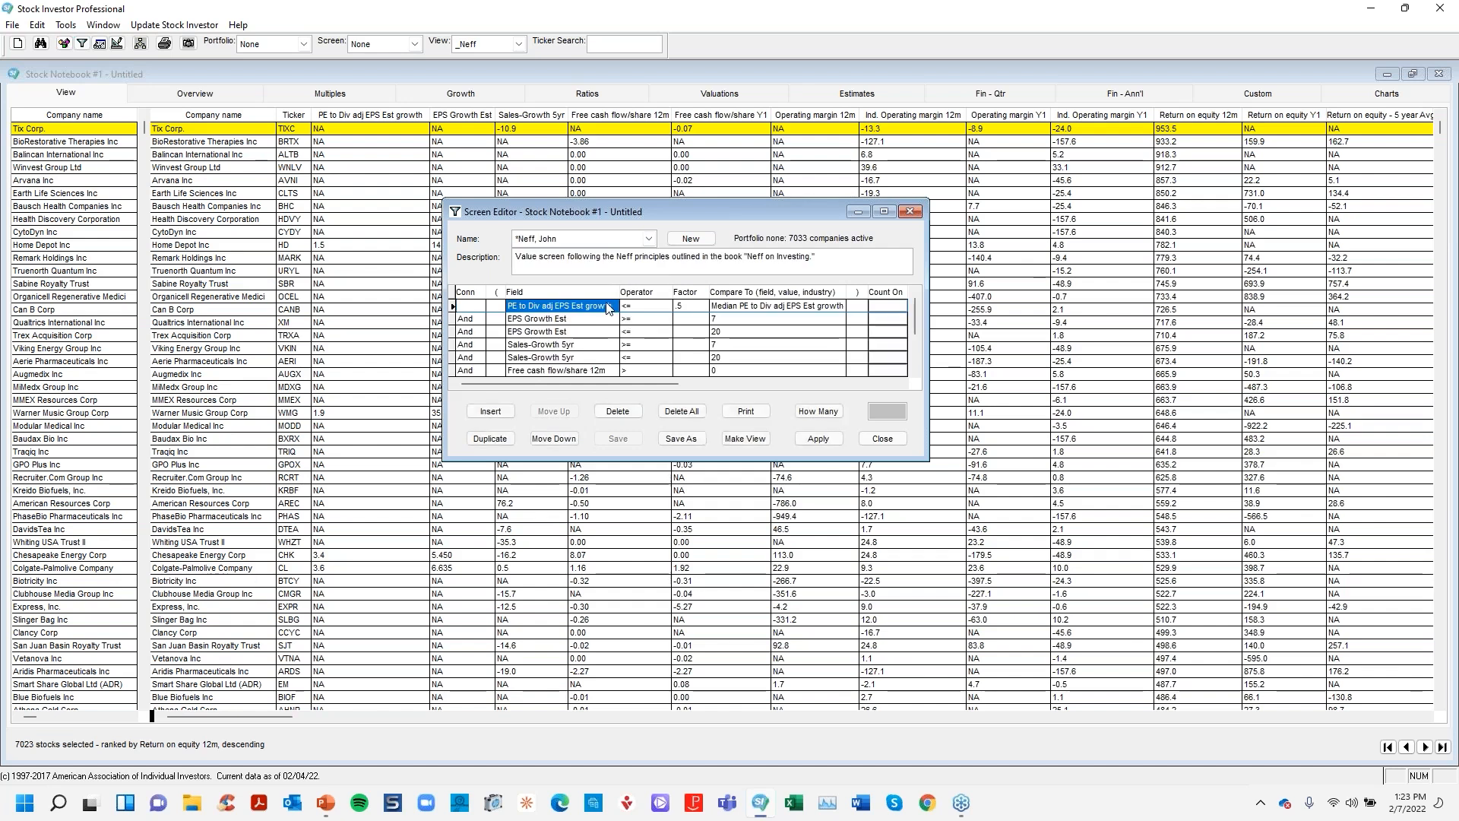
Enlarge the Screen Editor to show more of the Neff criteria and apply the screen to the stock notebook.
{"action": "left_click_drag", "start_coordinate": [724, 458], "coordinate": [723, 568]}
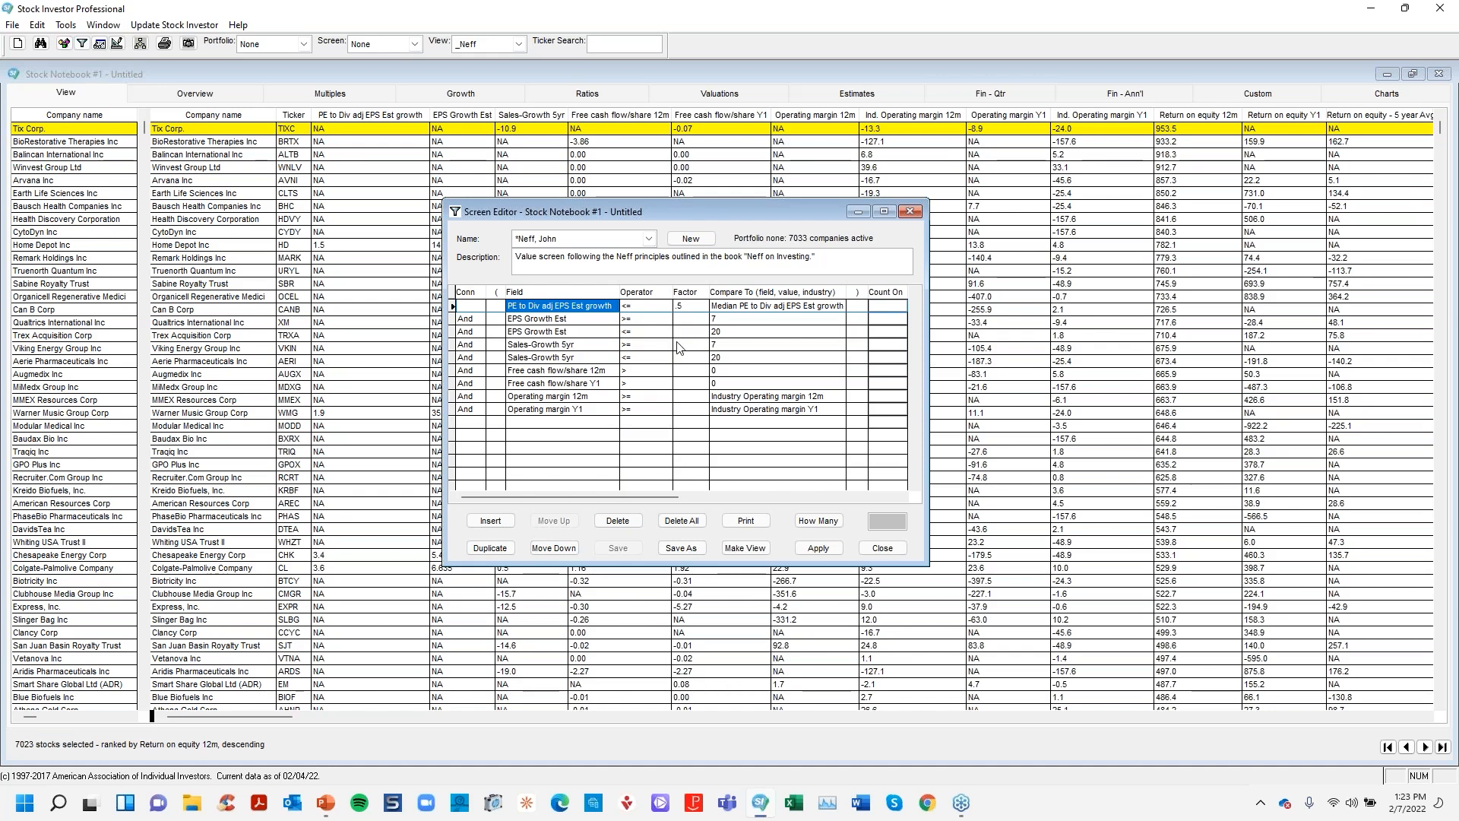
{"action": "left_click", "coordinate": [818, 548]}
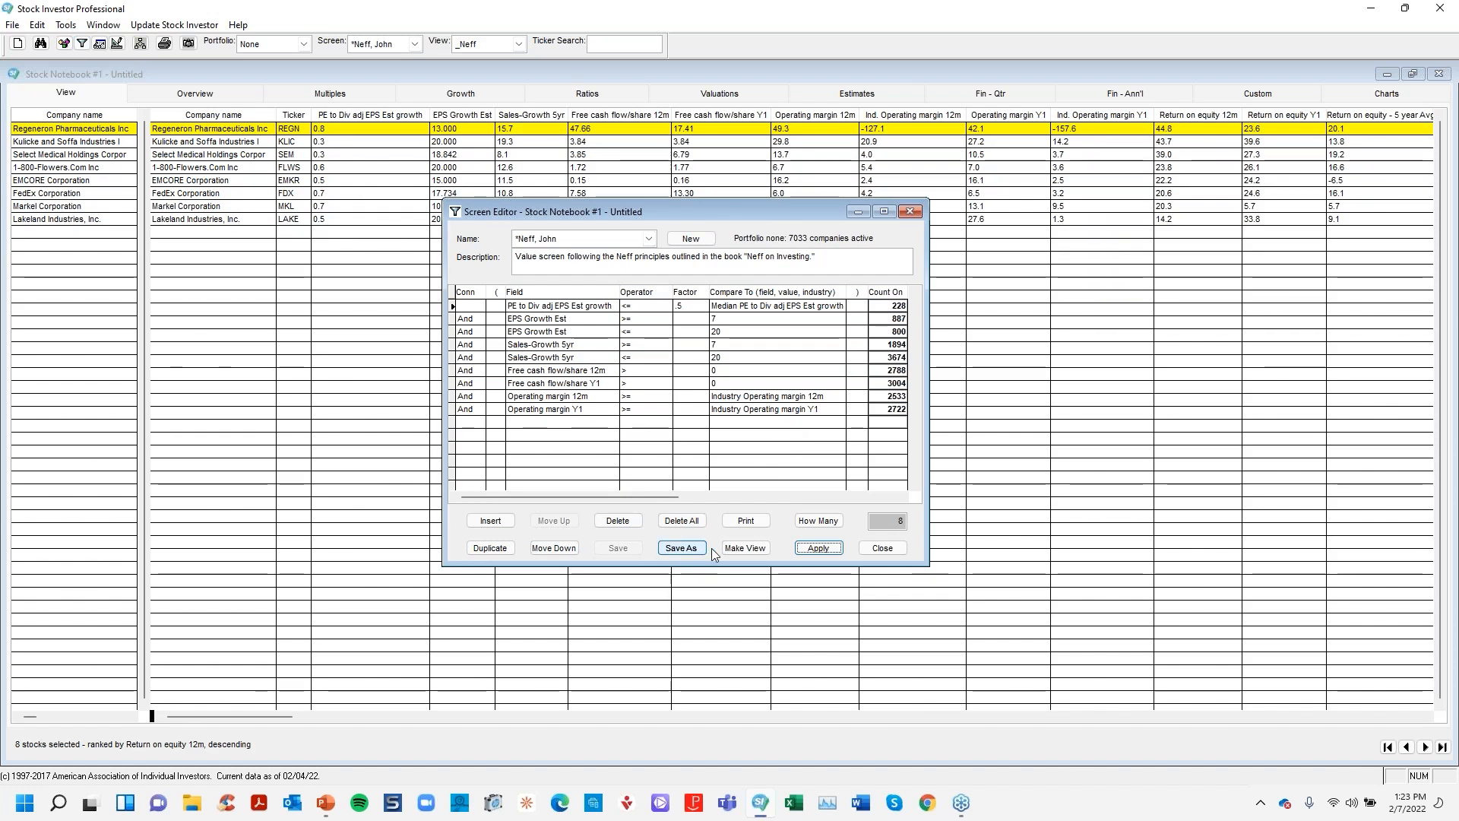
{"action": "left_click", "coordinate": [764, 554]}
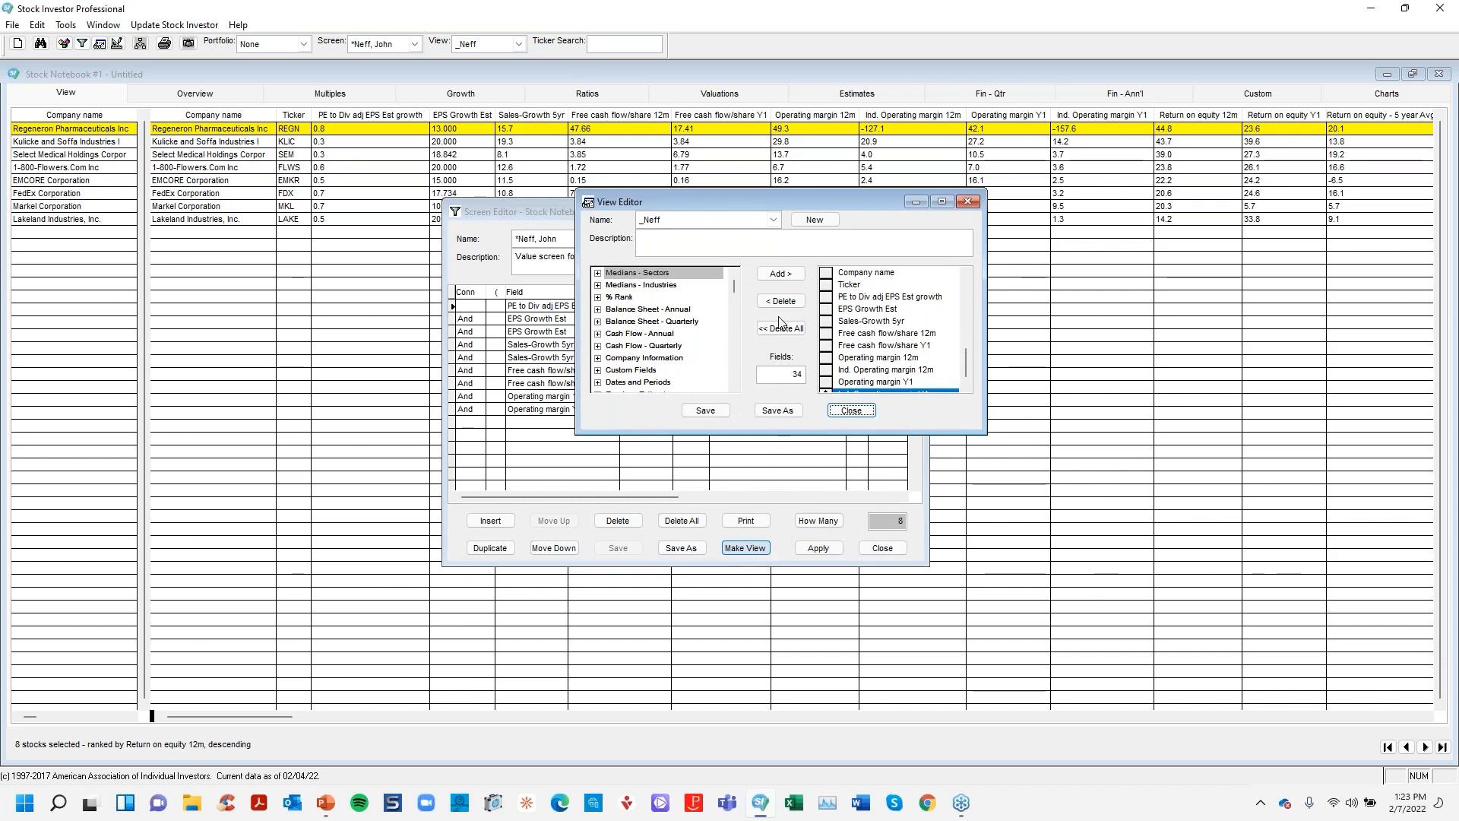
{"action": "left_click", "coordinate": [810, 220]}
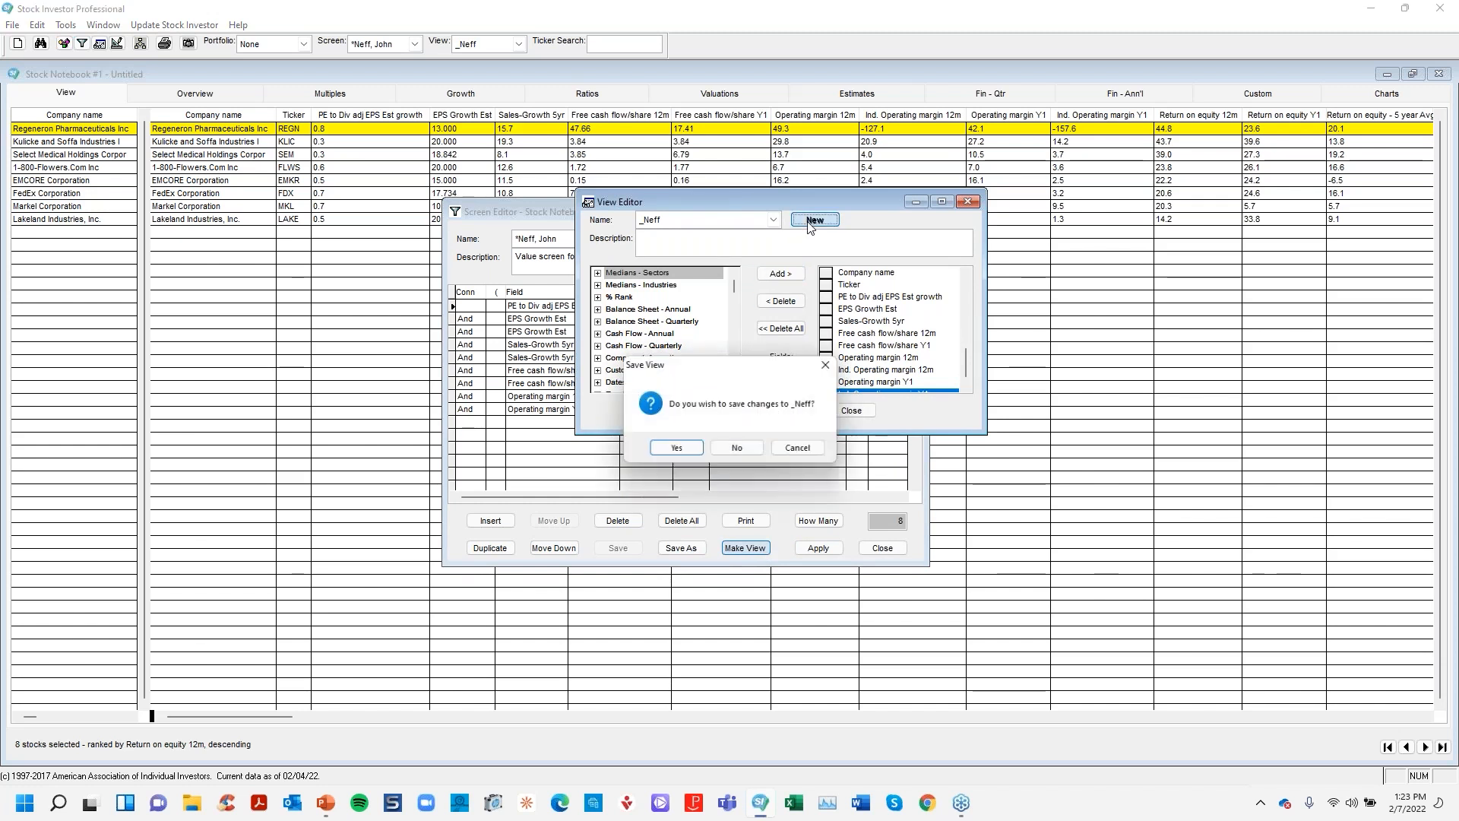
{"action": "left_click", "coordinate": [736, 448]}
Switch the notebook to the Standard view and close the blank View Editor.
{"action": "left_click", "coordinate": [519, 44]}
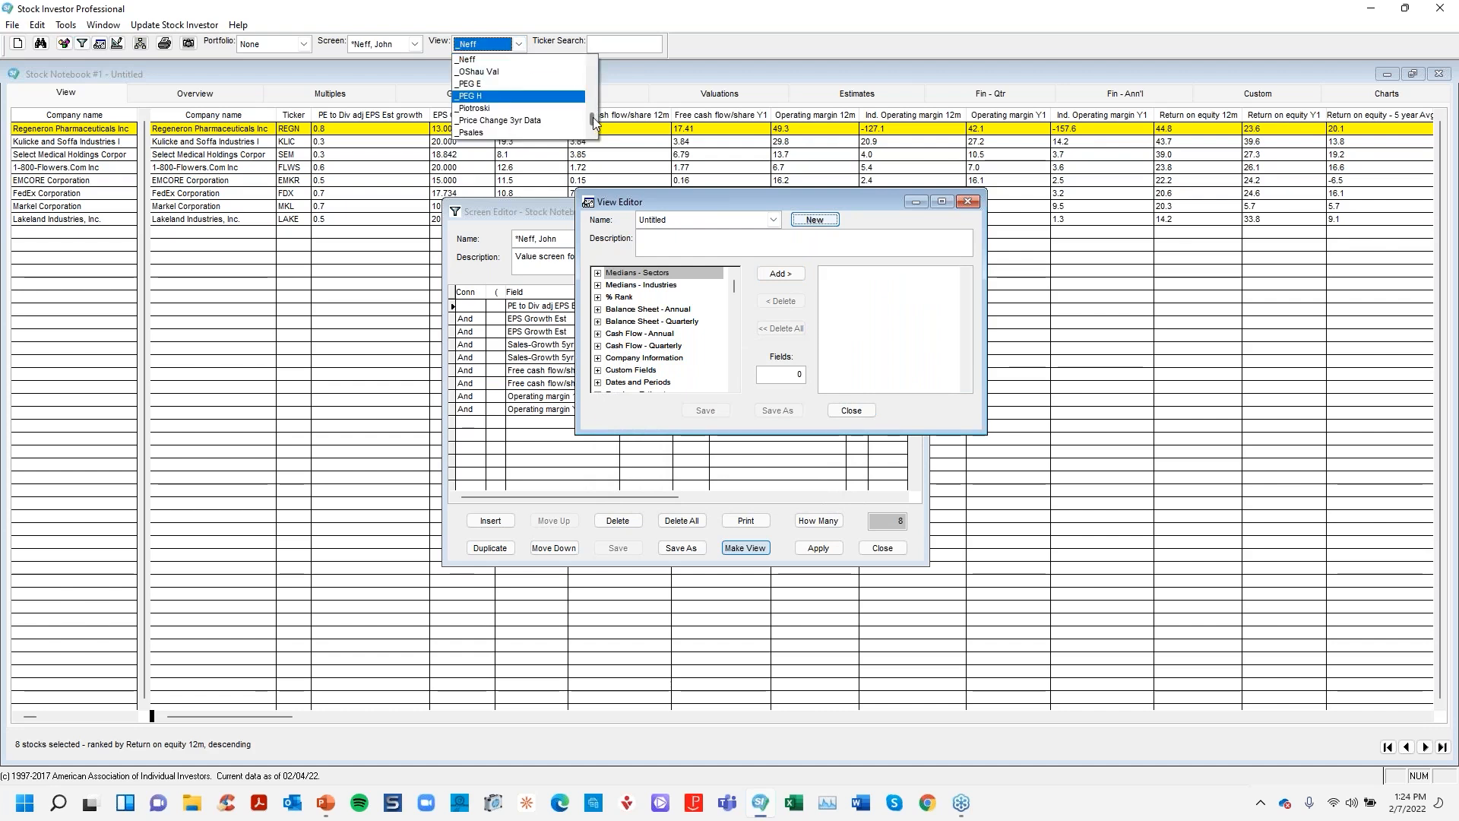
{"action": "scroll", "coordinate": [589, 55], "scroll_direction": "up", "scroll_amount": 3}
{"action": "key", "text": "Escape"}
{"action": "scroll", "coordinate": [575, 68], "scroll_direction": "up", "scroll_amount": 1}
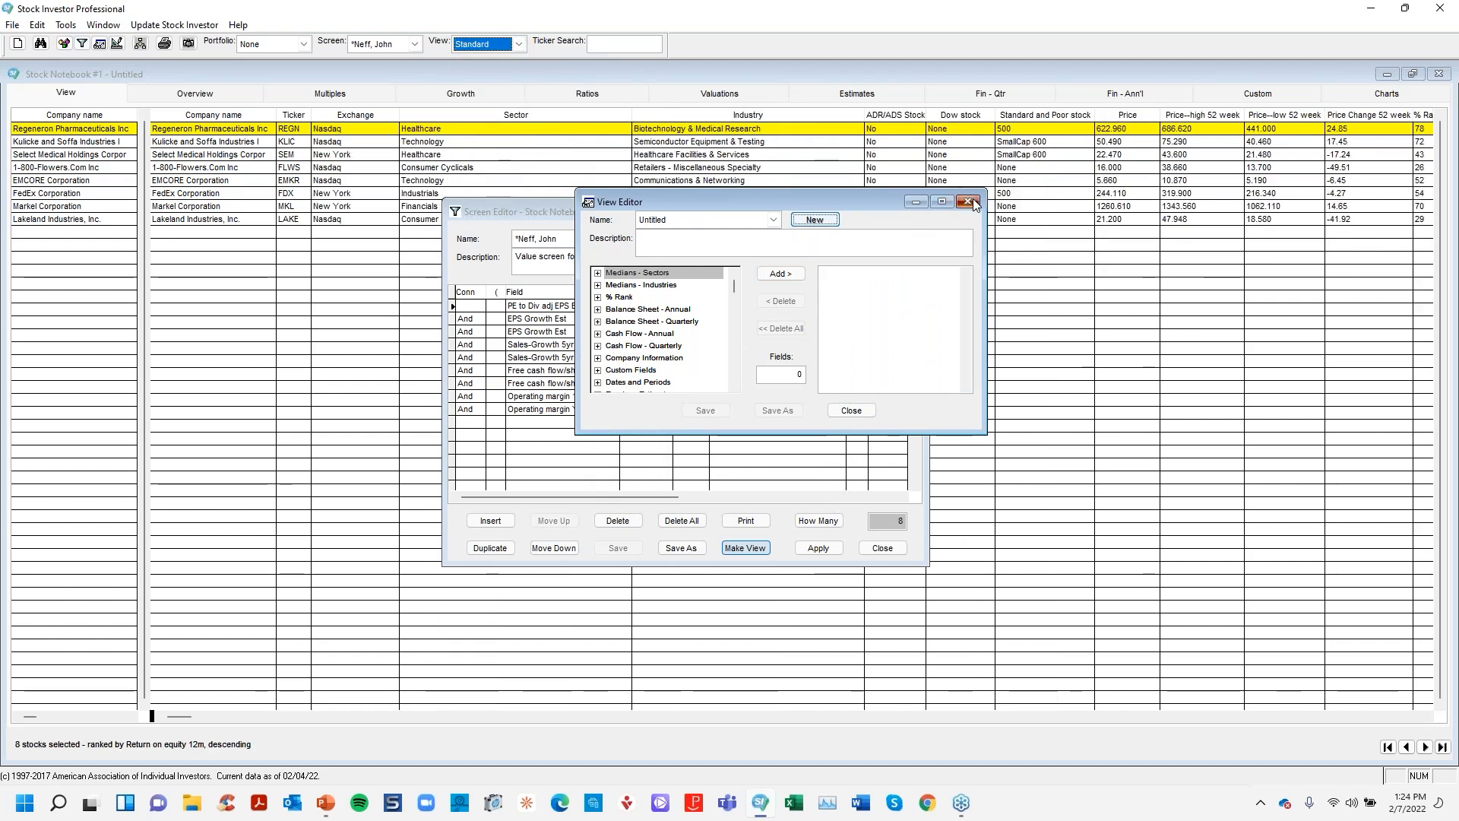
{"action": "left_click", "coordinate": [851, 411]}
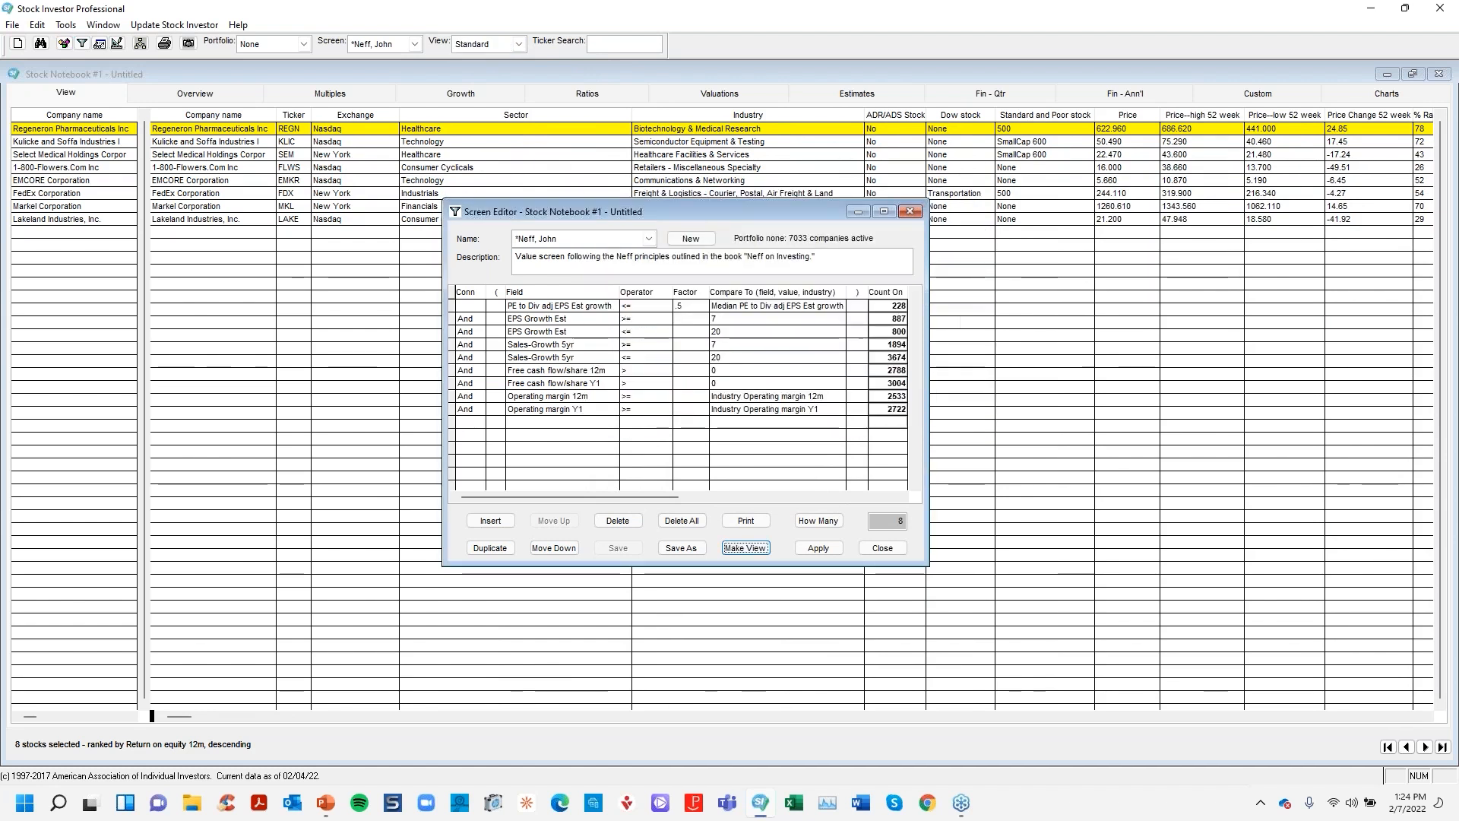
Make a new view from the Neff screen's criteria and review its list of fields.
{"action": "left_click", "coordinate": [758, 554]}
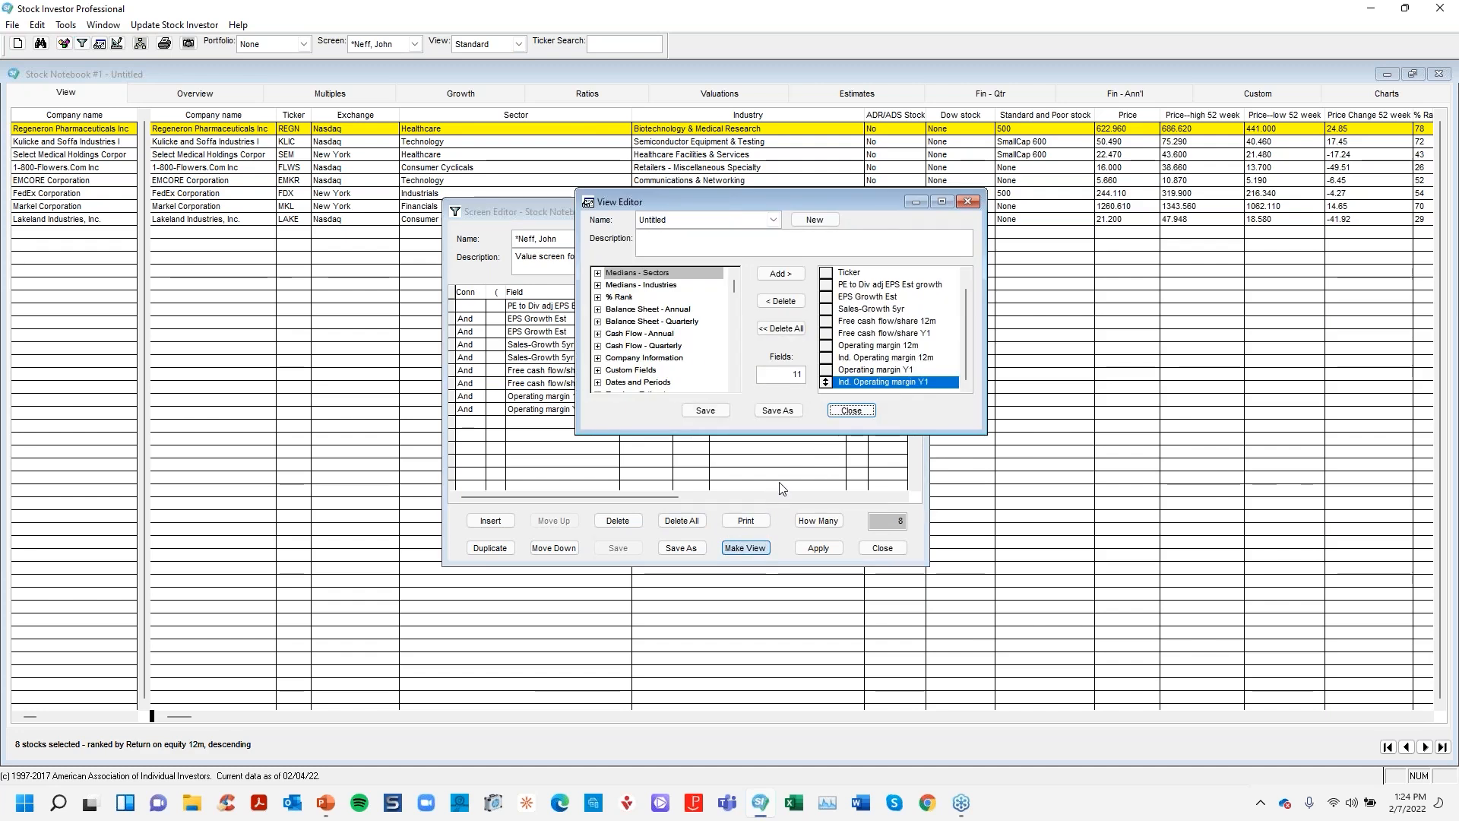
{"action": "left_click_drag", "start_coordinate": [800, 204], "coordinate": [894, 216]}
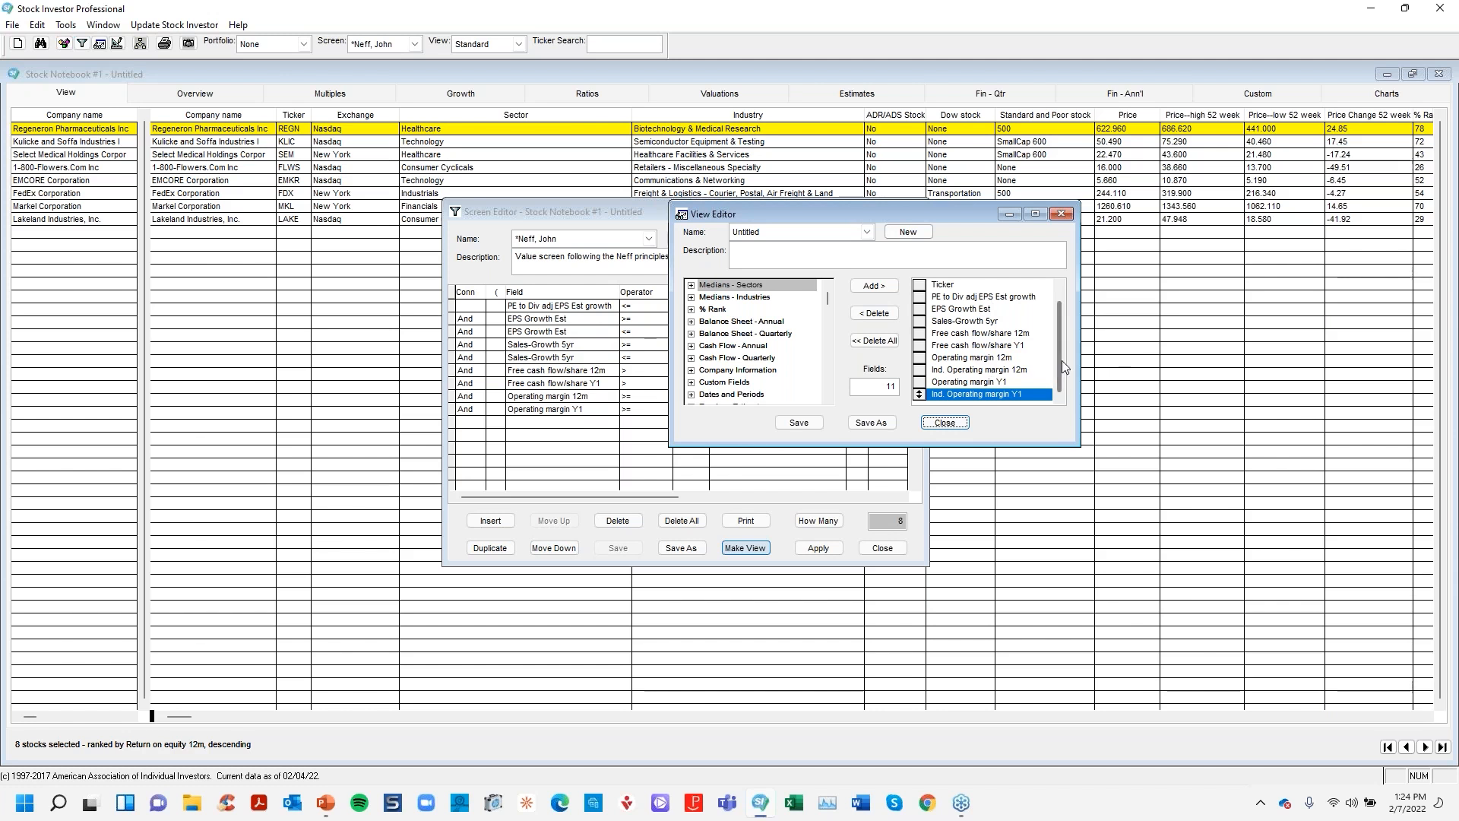
{"action": "left_click_drag", "start_coordinate": [1060, 360], "coordinate": [1060, 326]}
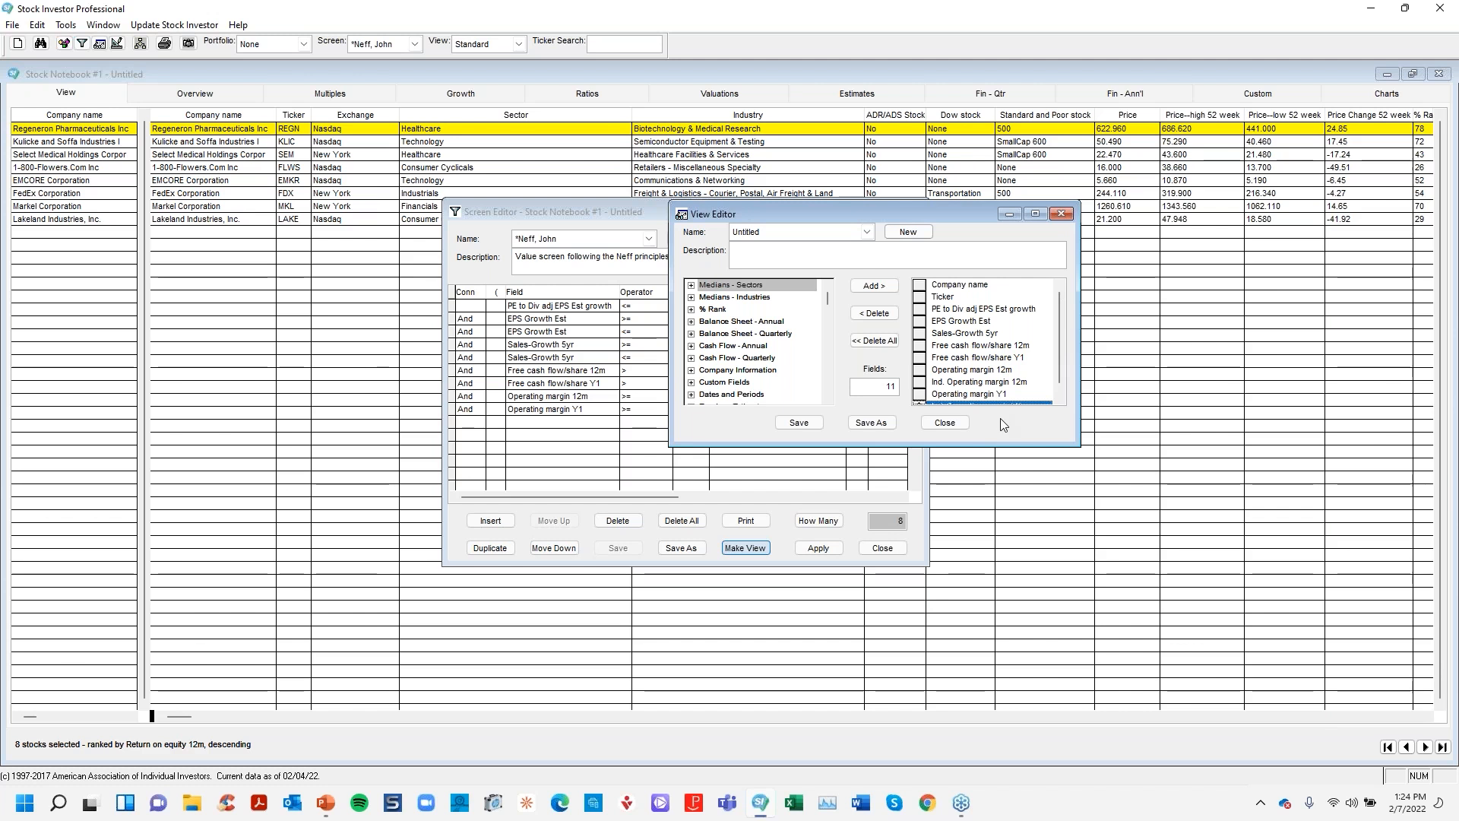
Save the generated view as "_NEW NEFF" and close the View Editor.
{"action": "left_click", "coordinate": [890, 427]}
{"action": "key", "text": "BackSpace"}
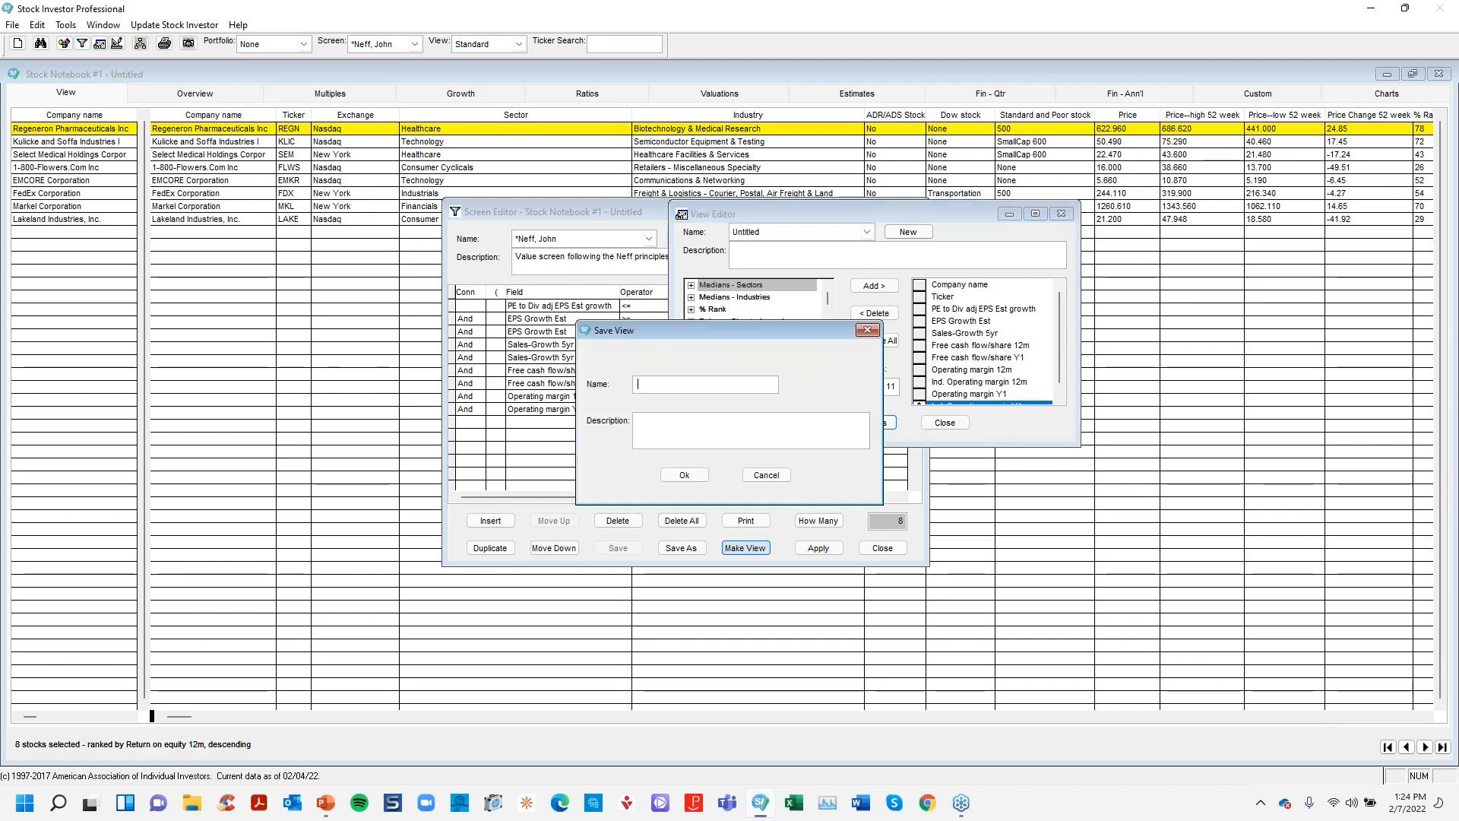
{"action": "type", "text": "_NEW"}
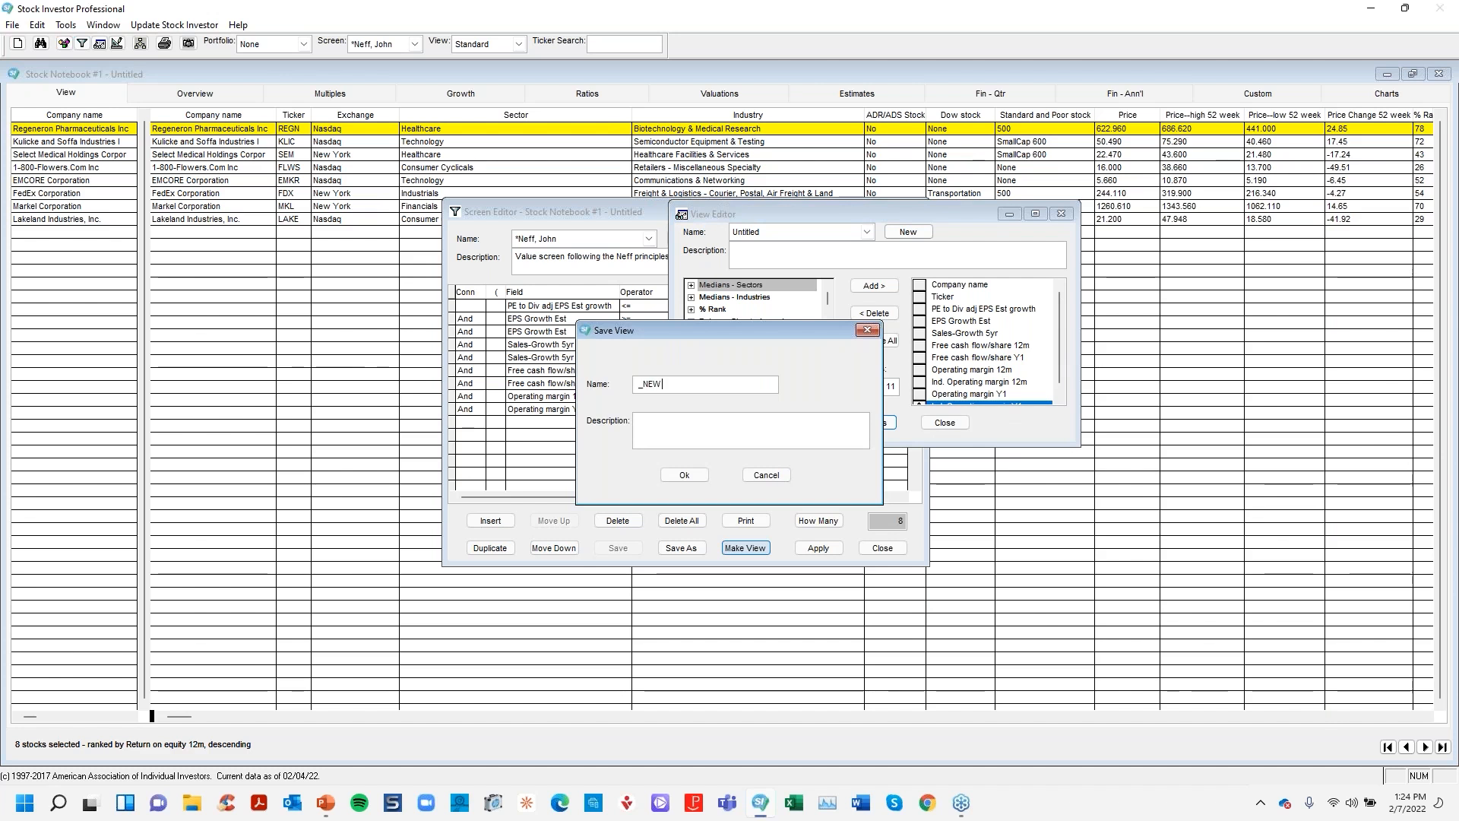
{"action": "type", "text": " NEFF"}
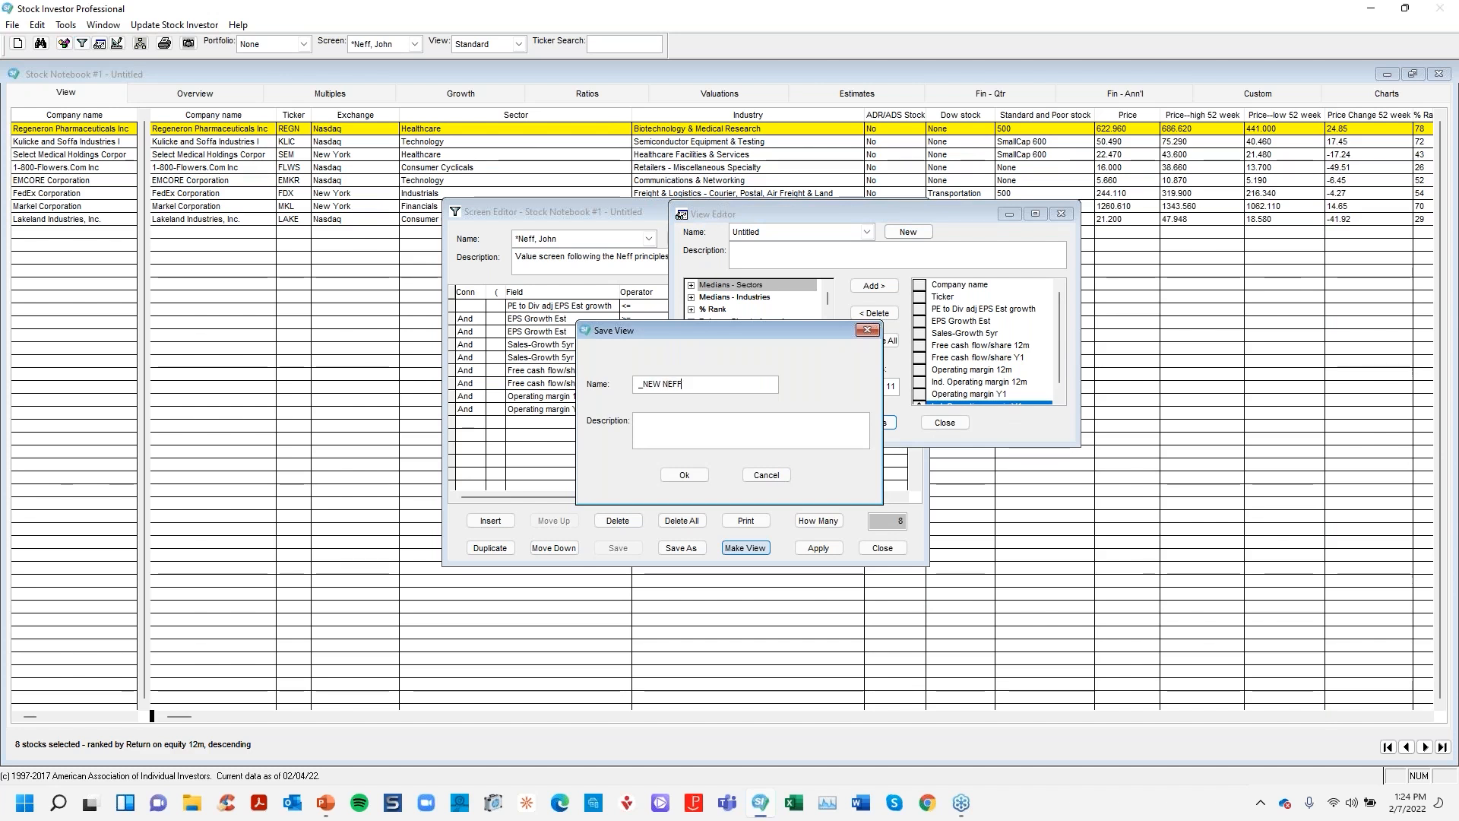
{"action": "left_click", "coordinate": [686, 476]}
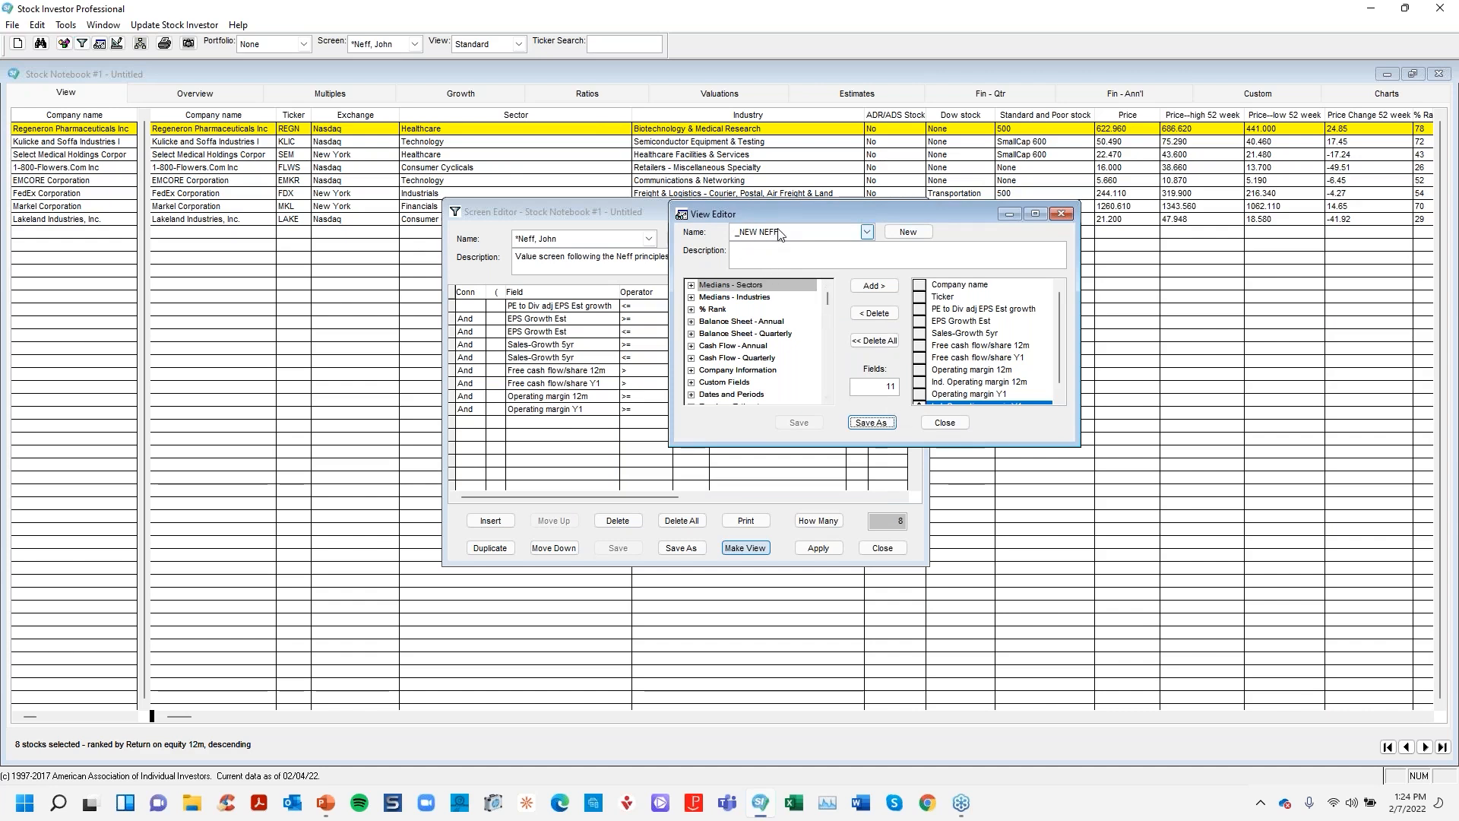
{"action": "left_click", "coordinate": [956, 421]}
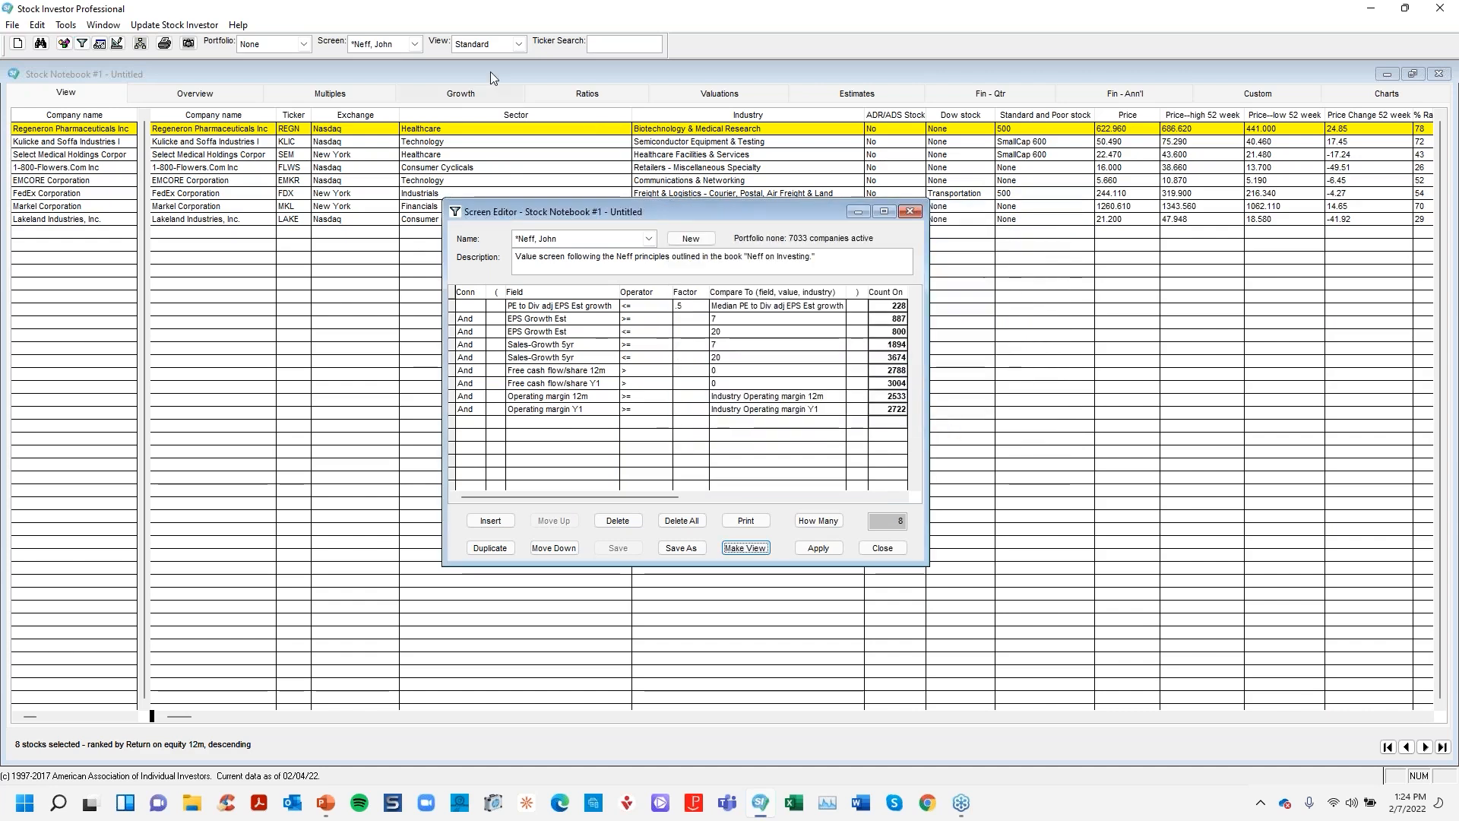
Apply the _NEW NEFF view to the stock notebook and close the Screen Editor.
{"action": "left_click", "coordinate": [472, 49]}
{"action": "scroll", "coordinate": [586, 99], "scroll_direction": "down", "scroll_amount": 3}
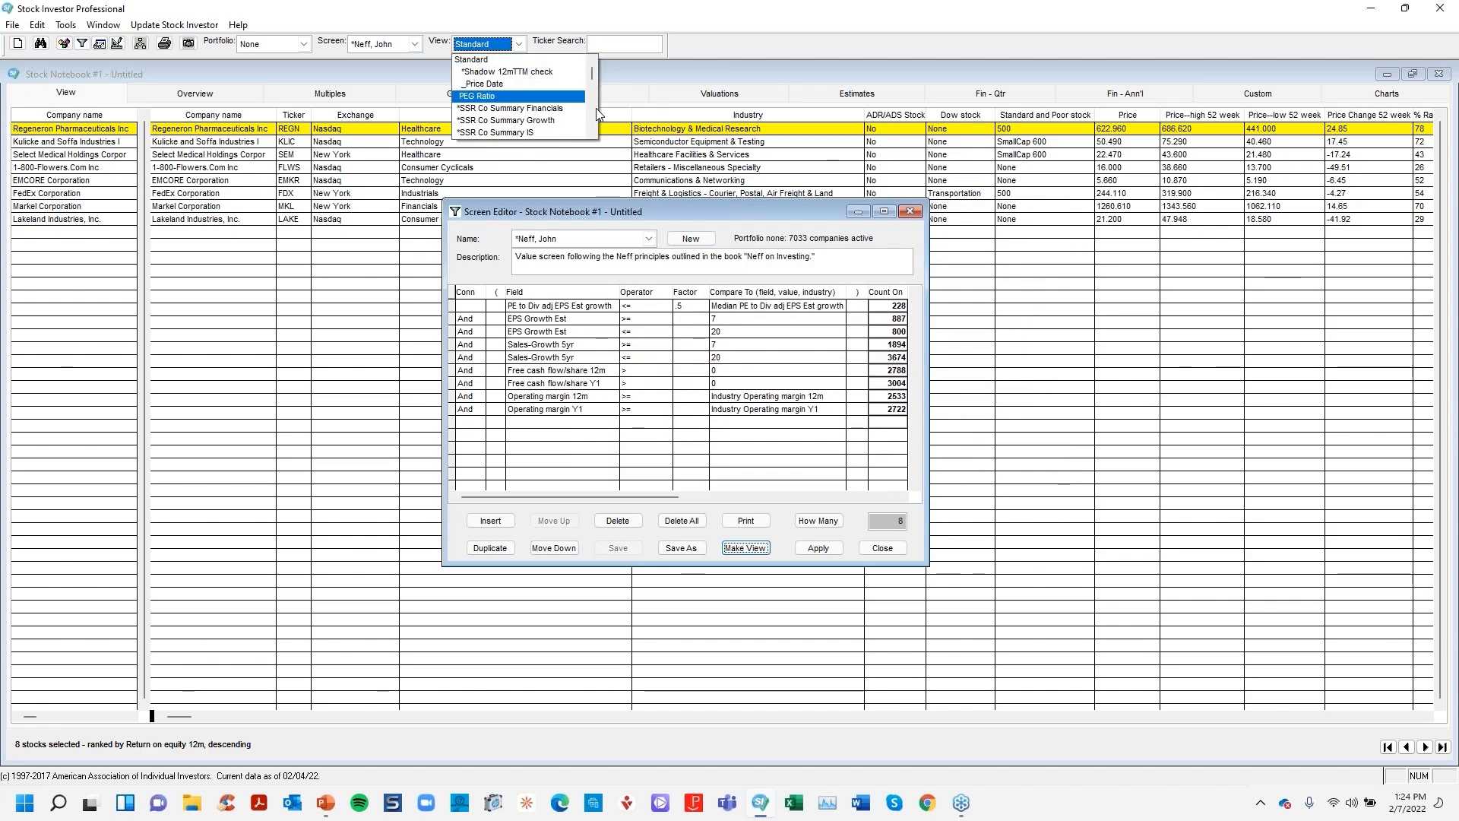
{"action": "scroll", "coordinate": [598, 113], "scroll_direction": "down", "scroll_amount": 4}
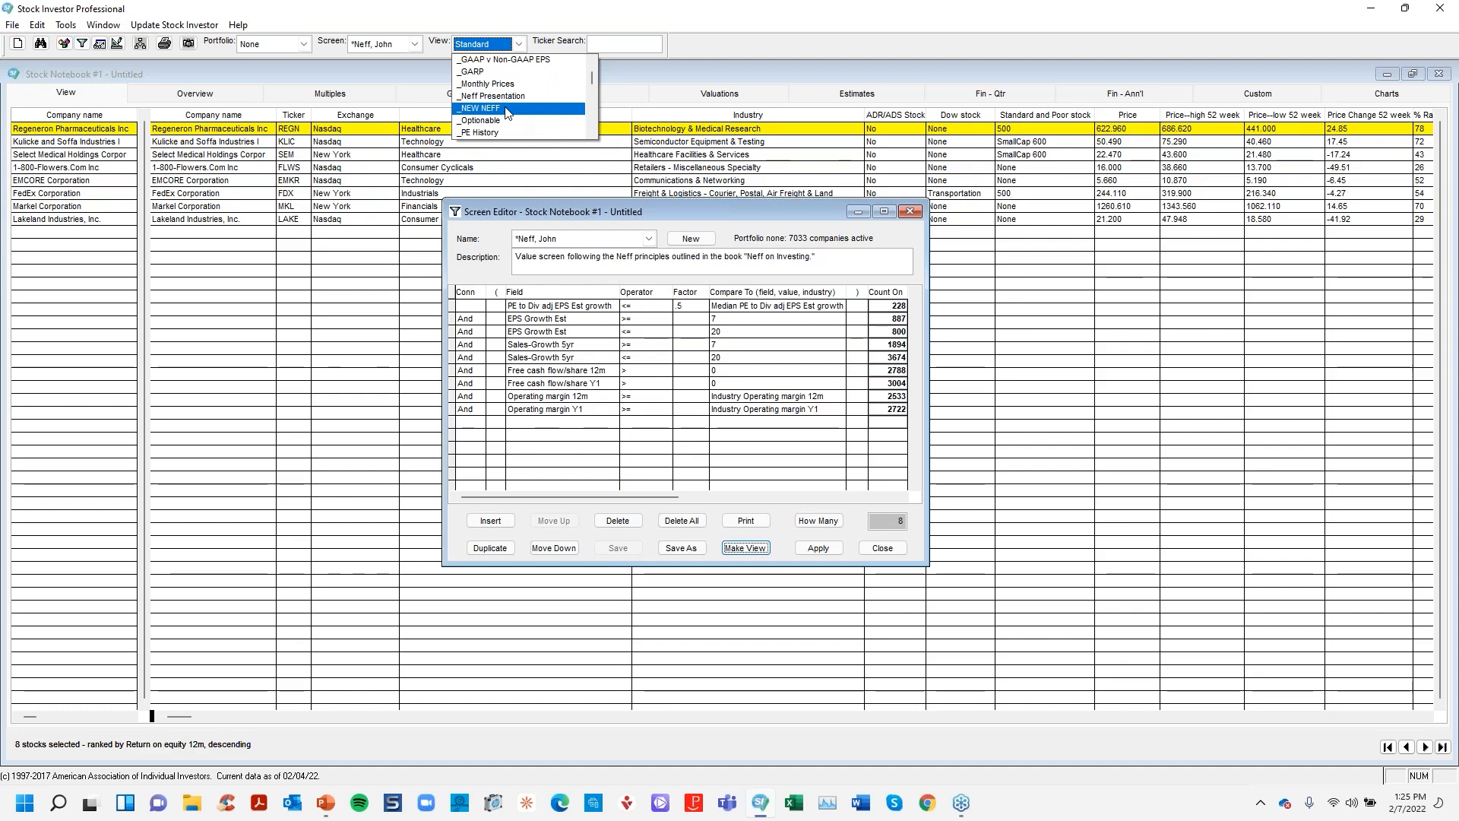
{"action": "left_click", "coordinate": [505, 109]}
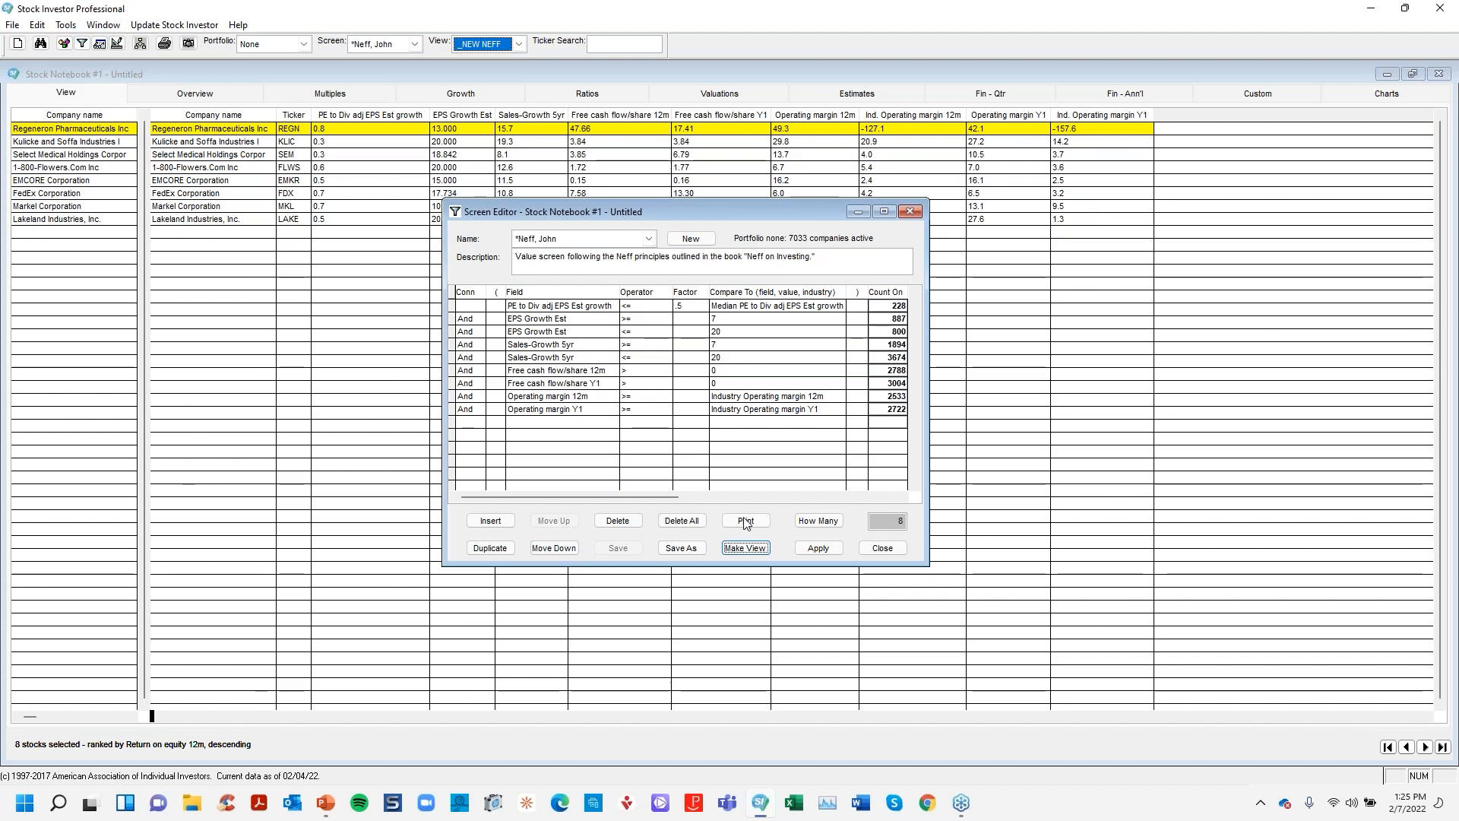
{"action": "left_click", "coordinate": [766, 548]}
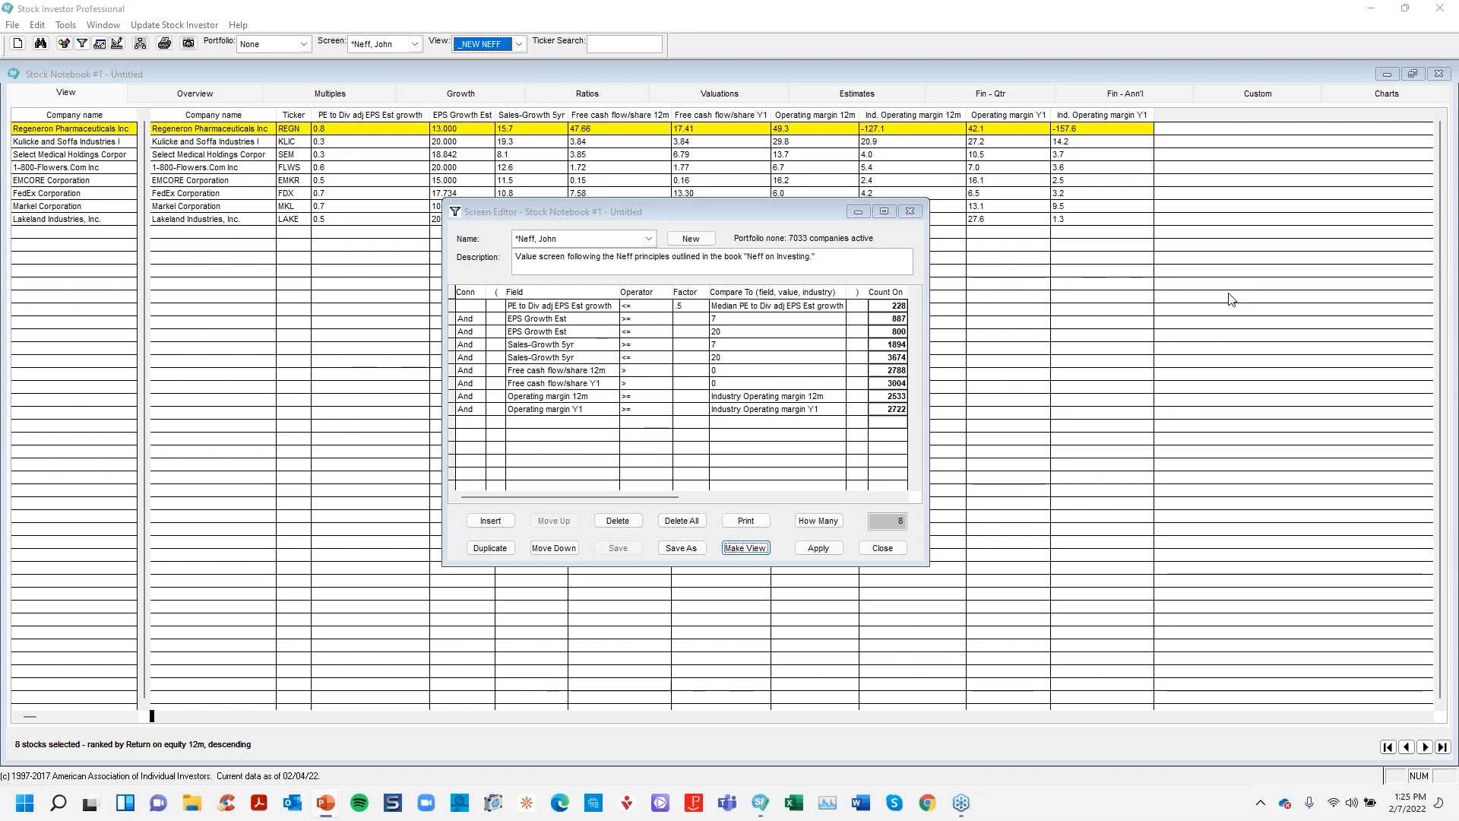
{"action": "left_click", "coordinate": [913, 210]}
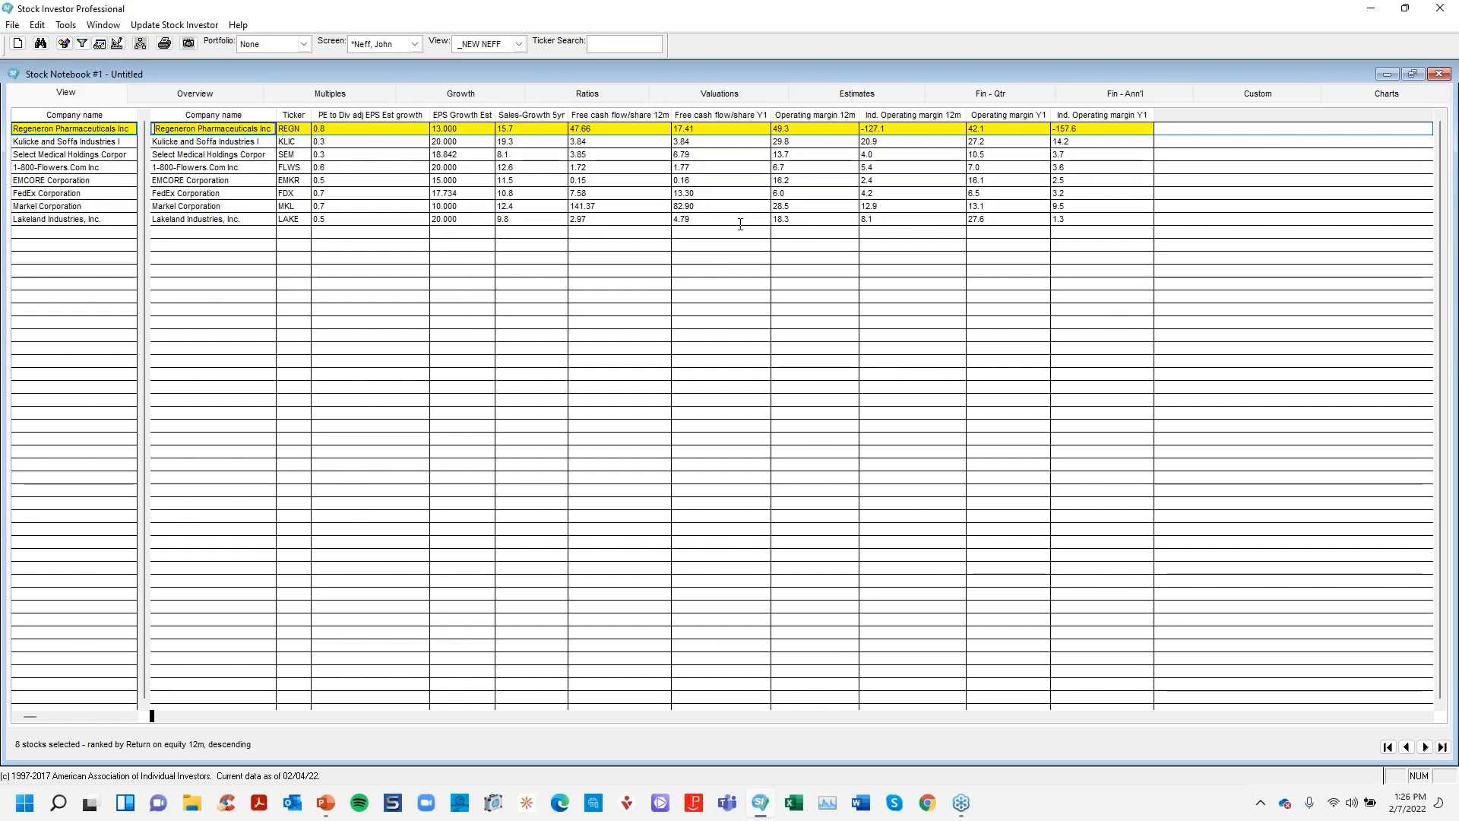
Start a preview of the "View Report - All Companies in Active Notebook" report.
{"action": "left_click", "coordinate": [167, 44]}
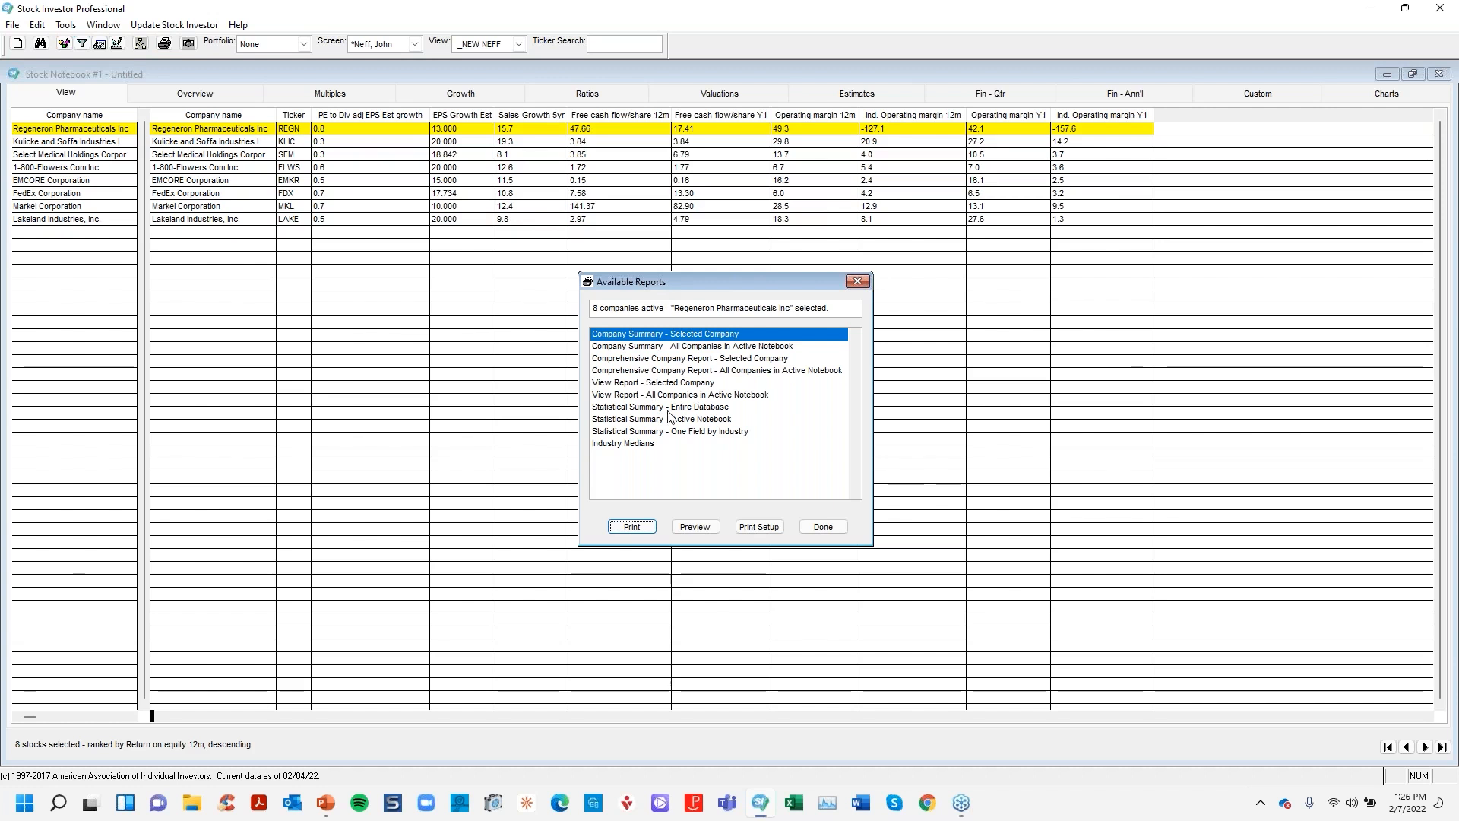
{"action": "left_click", "coordinate": [657, 396]}
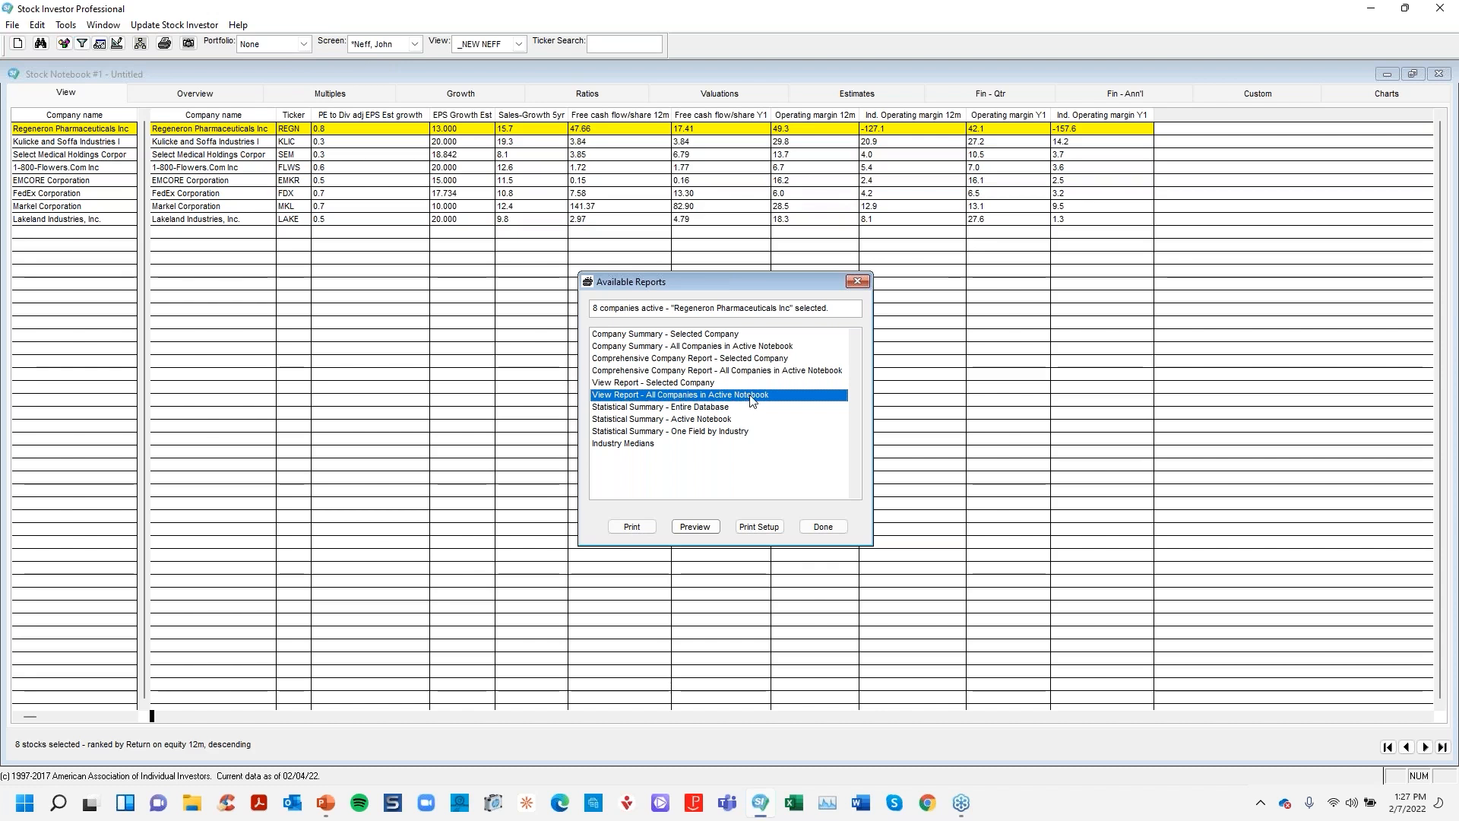
{"action": "left_click_drag", "start_coordinate": [593, 309], "coordinate": [670, 309]}
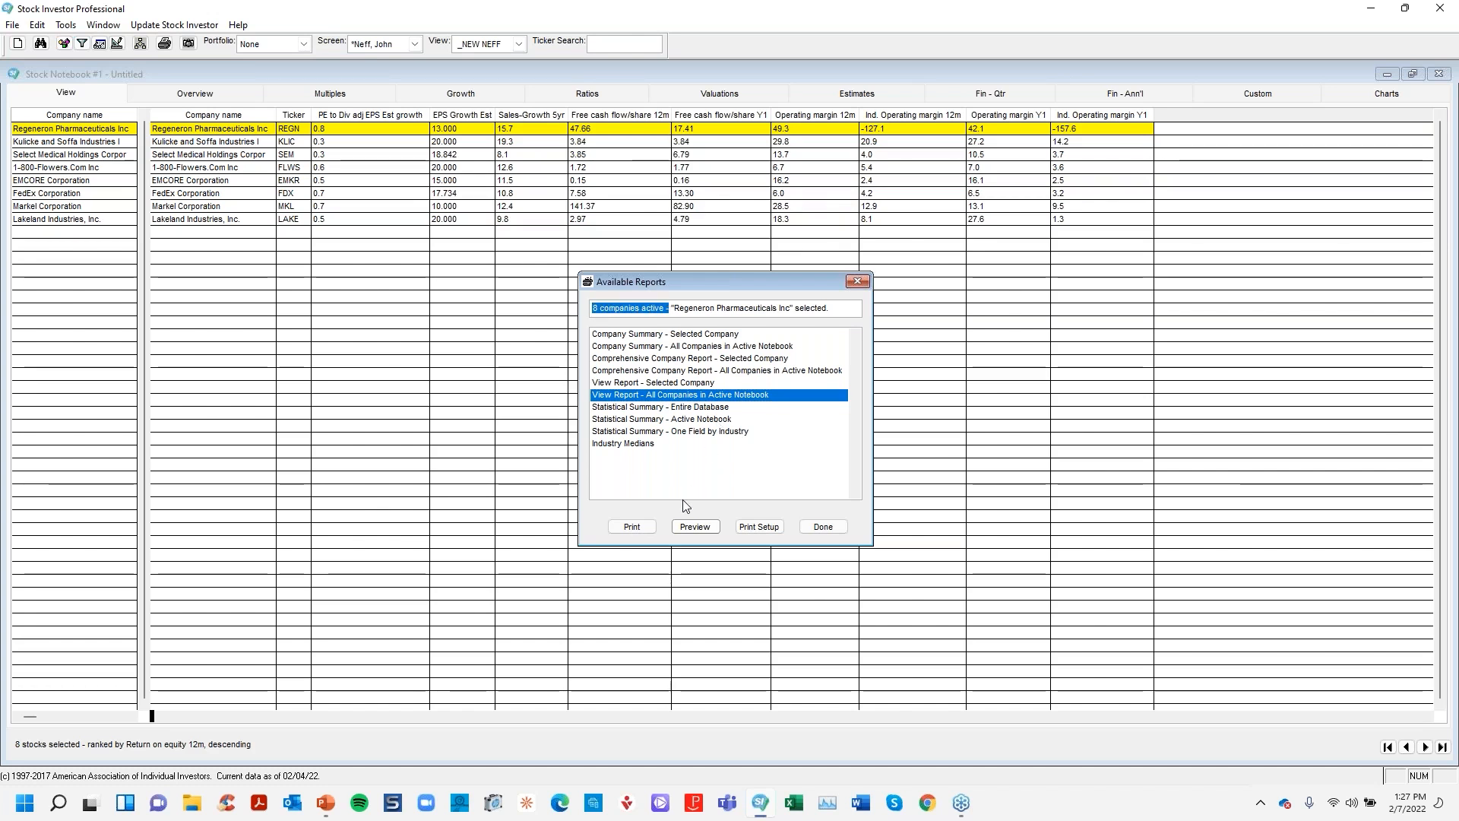
{"action": "left_click", "coordinate": [705, 527]}
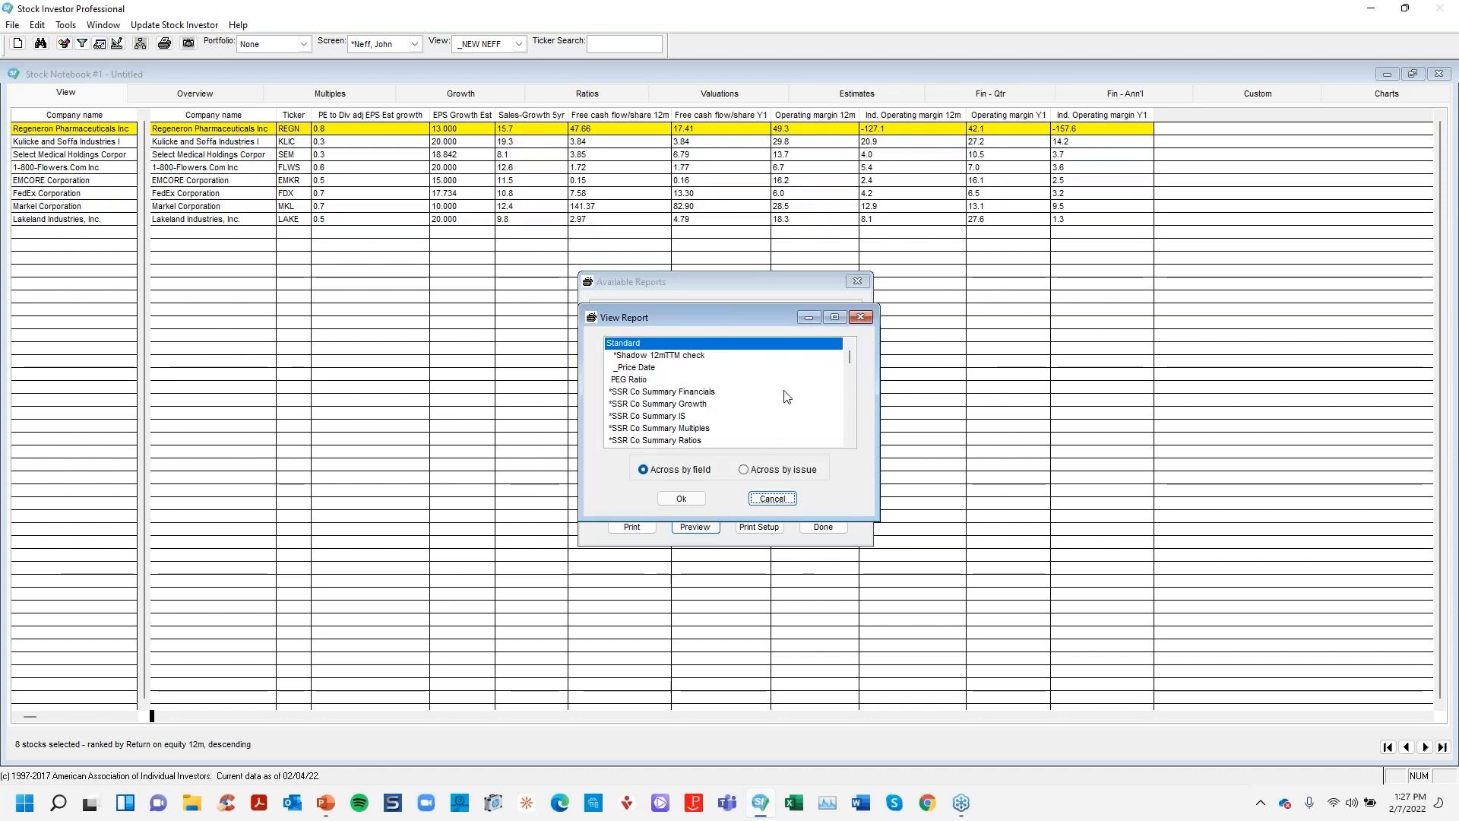
Preview the report using the _NEW NEFF view arranged across by issue, and close the preview and the list of reports.
{"action": "left_click", "coordinate": [849, 354]}
{"action": "left_click_drag", "start_coordinate": [850, 354], "coordinate": [849, 377]}
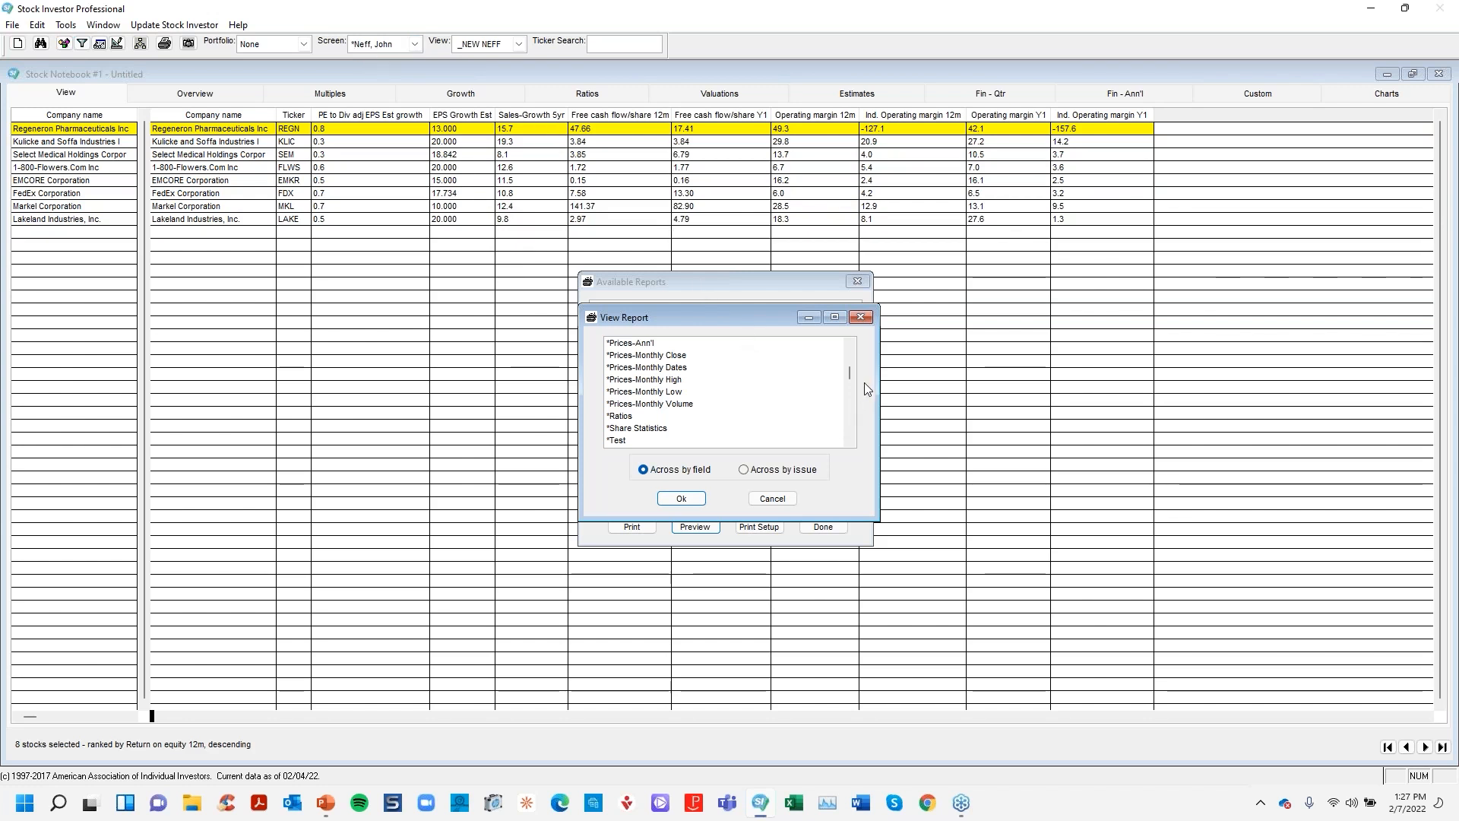
{"action": "mouse_move", "coordinate": [851, 373]}
{"action": "left_mouse_down"}
{"action": "mouse_move", "coordinate": [850, 403]}
{"action": "mouse_move", "coordinate": [846, 349]}
{"action": "left_mouse_up"}
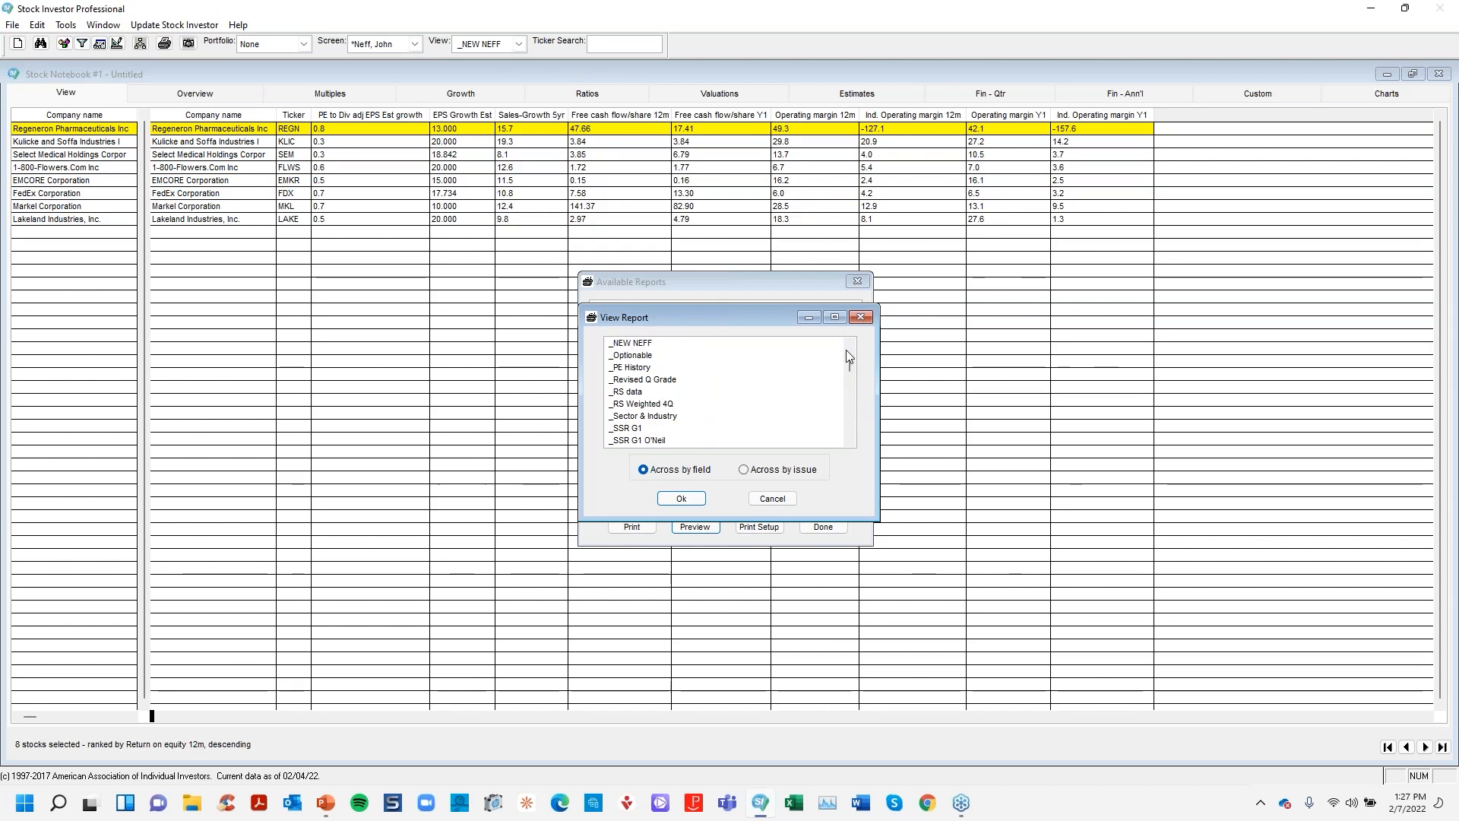
{"action": "left_click", "coordinate": [650, 344]}
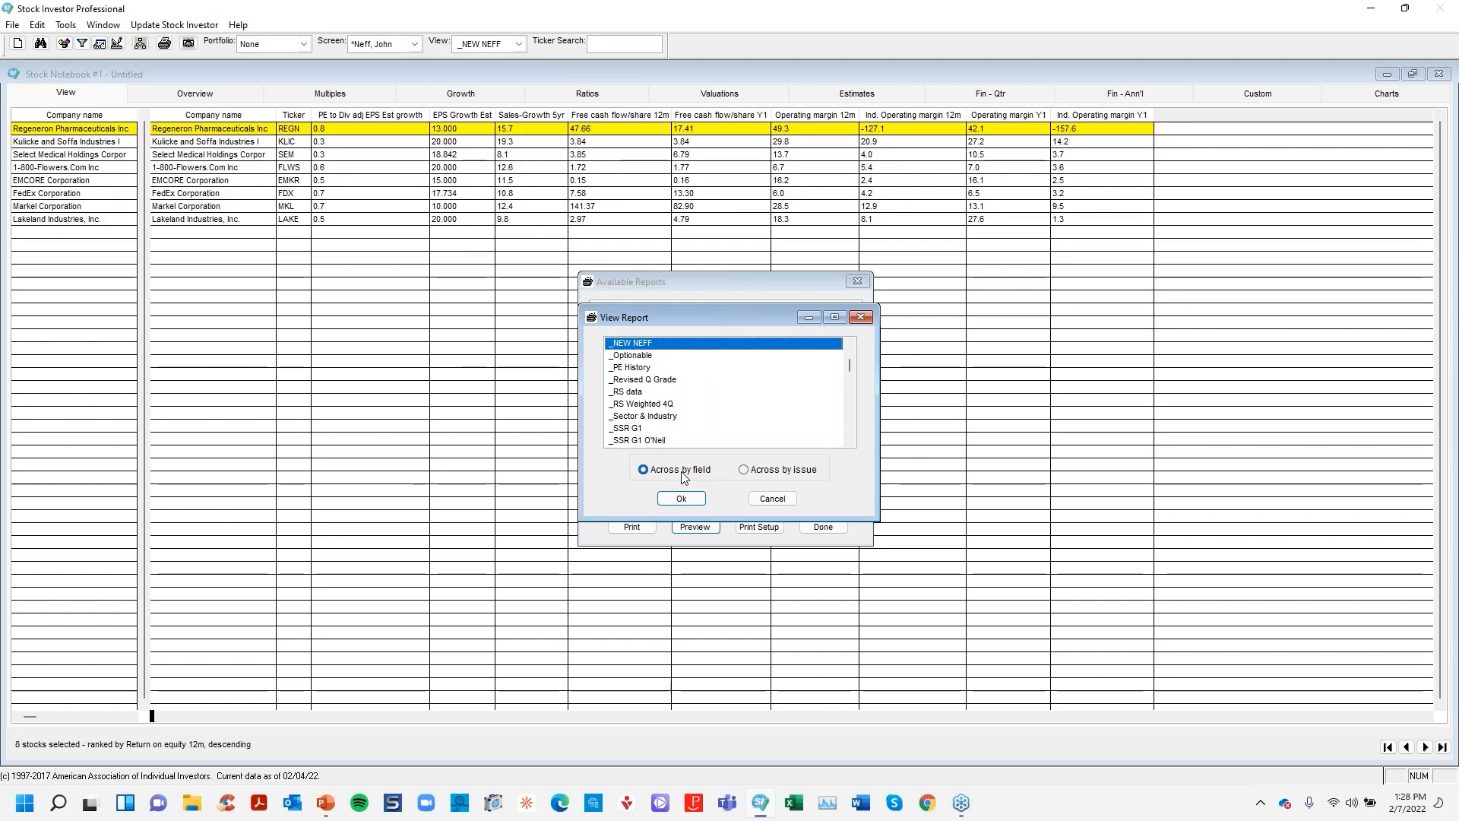
{"action": "left_click", "coordinate": [794, 470]}
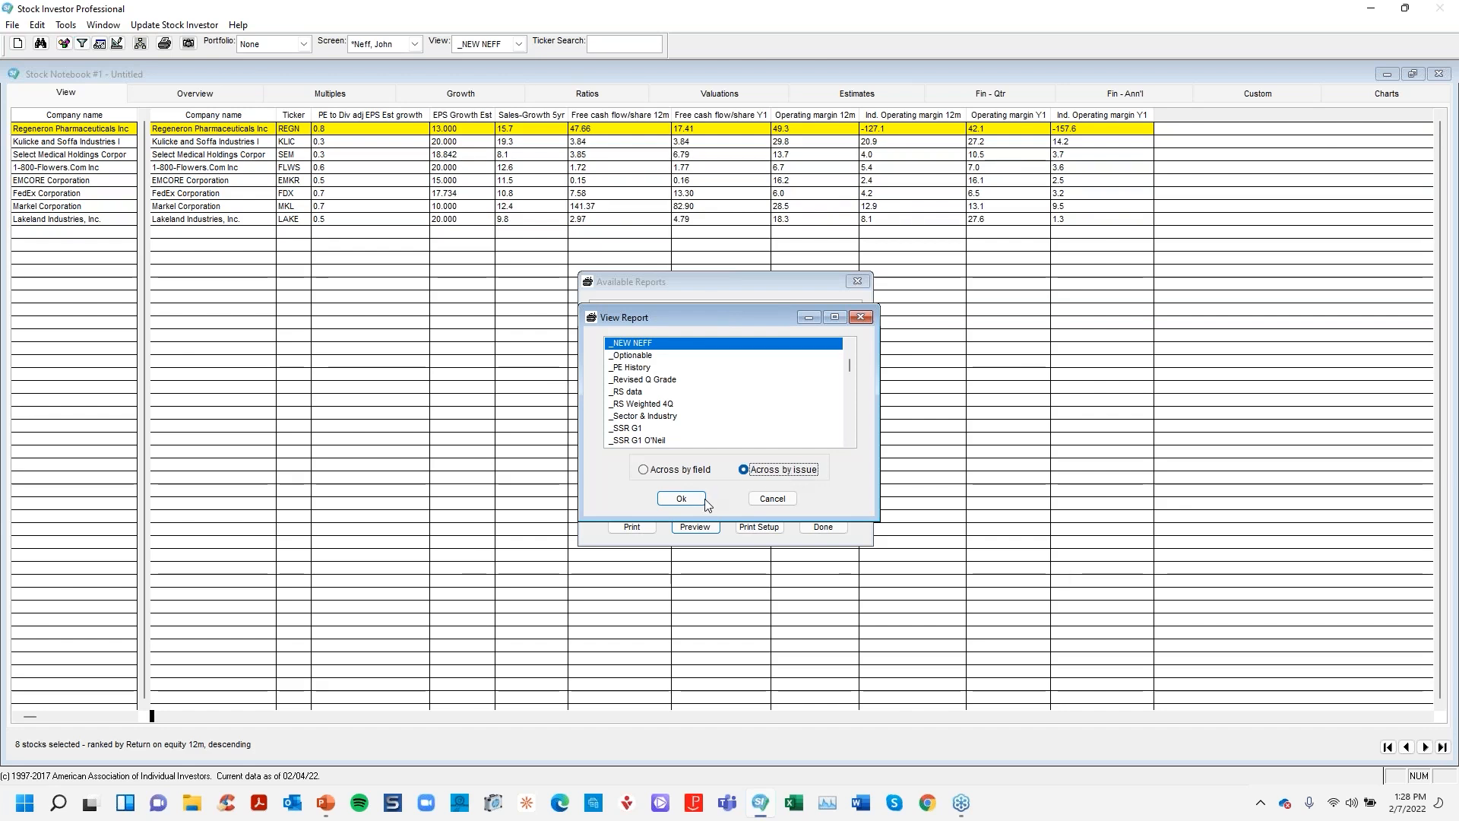
{"action": "left_click", "coordinate": [681, 499]}
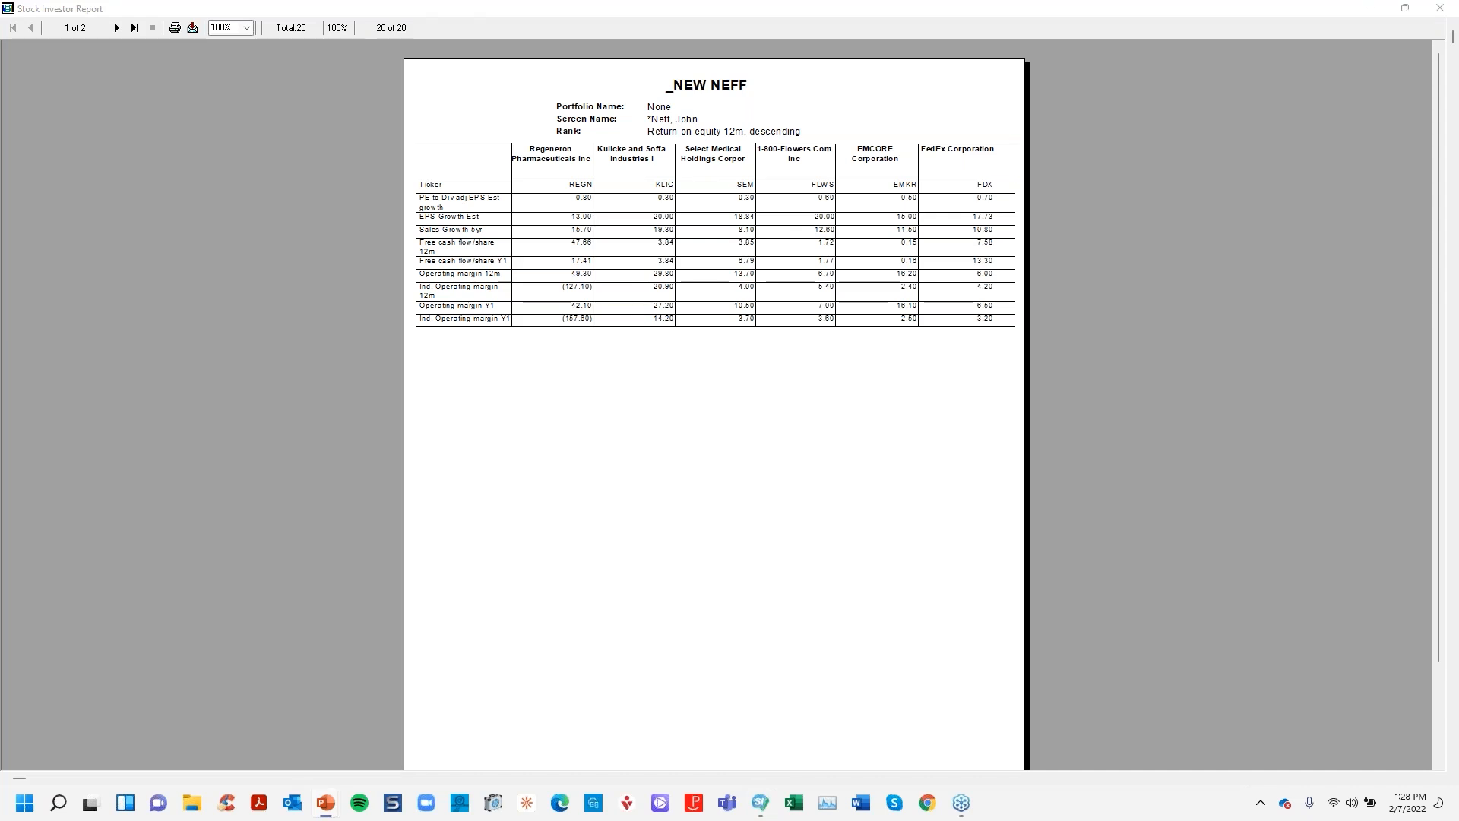
{"action": "left_click", "coordinate": [1440, 9]}
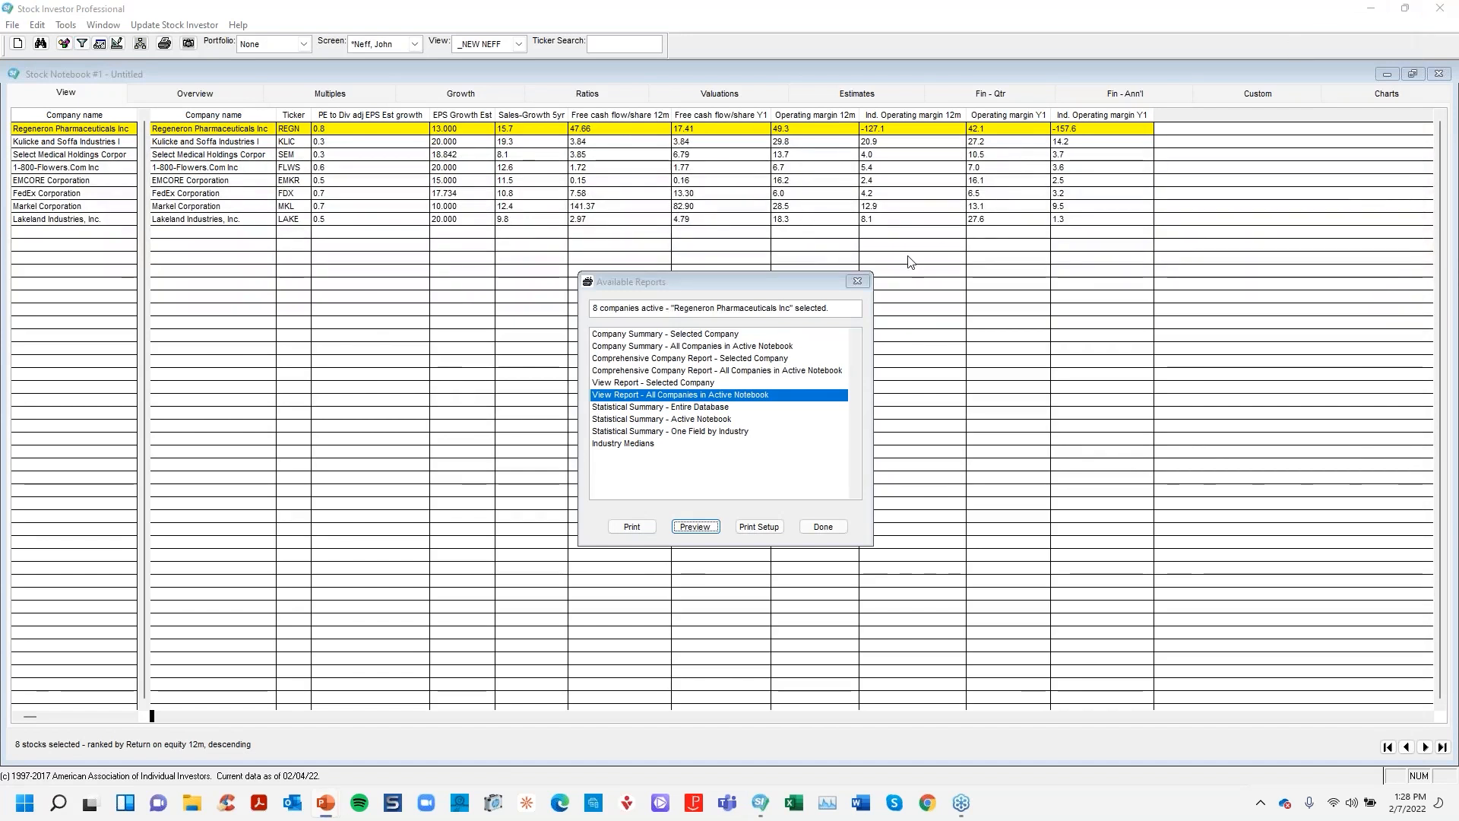
{"action": "left_click", "coordinate": [857, 281]}
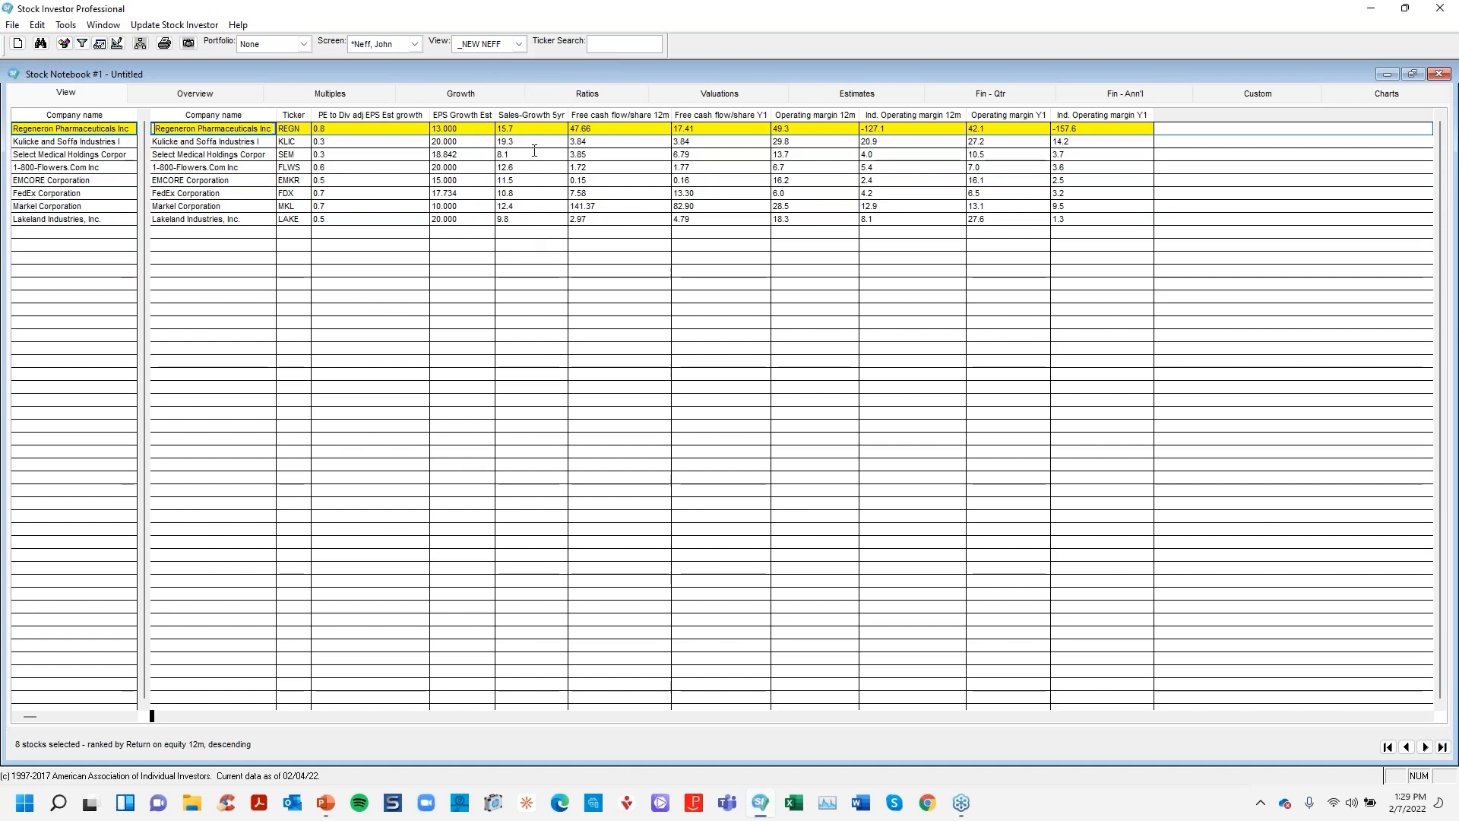
Copy the notebook to the clipboard, switch to Excel and paste it into a blank workbook at cell A1.
{"action": "right_click", "coordinate": [534, 155]}
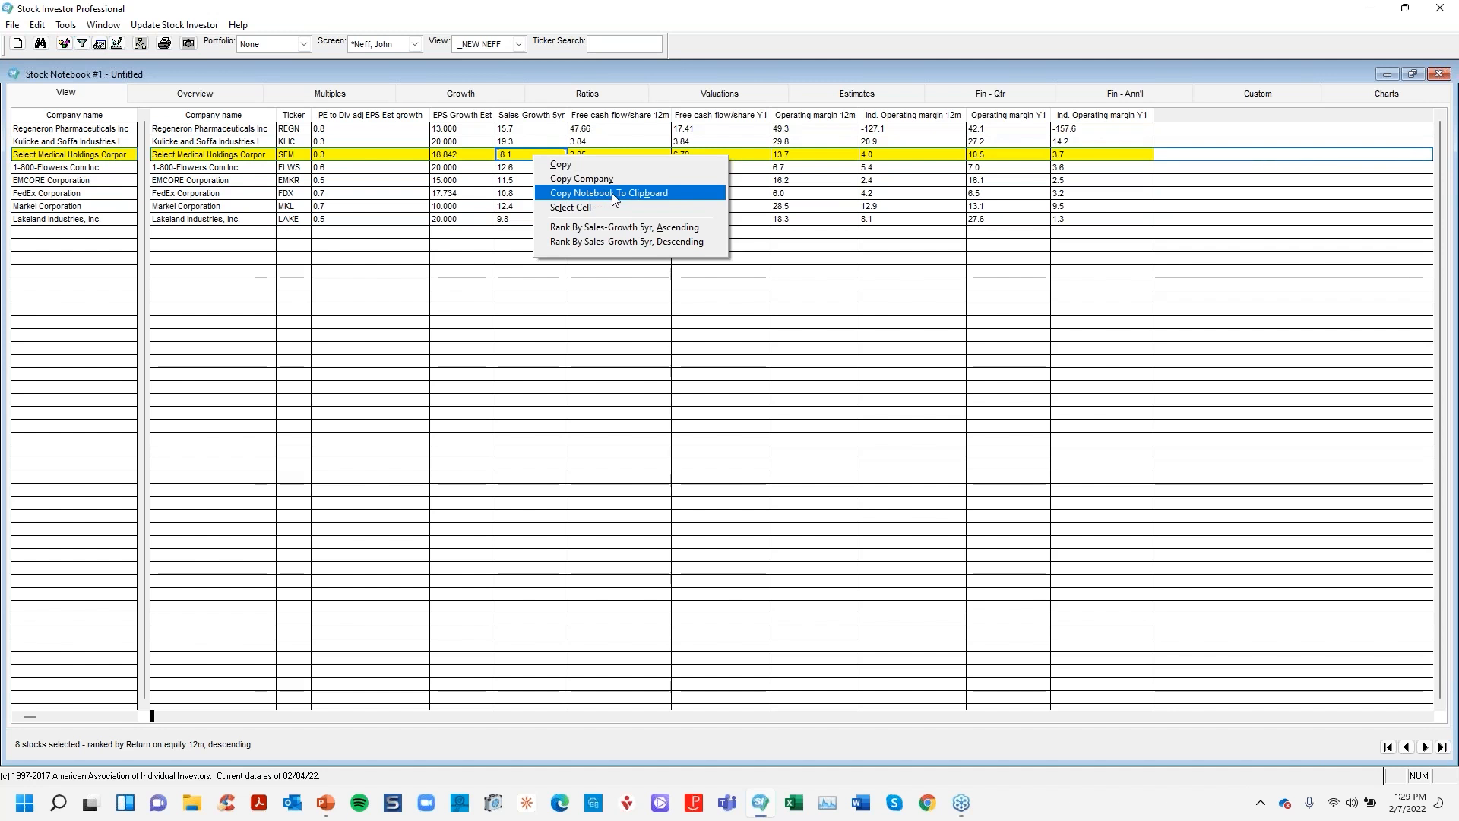
{"action": "left_click", "coordinate": [661, 194]}
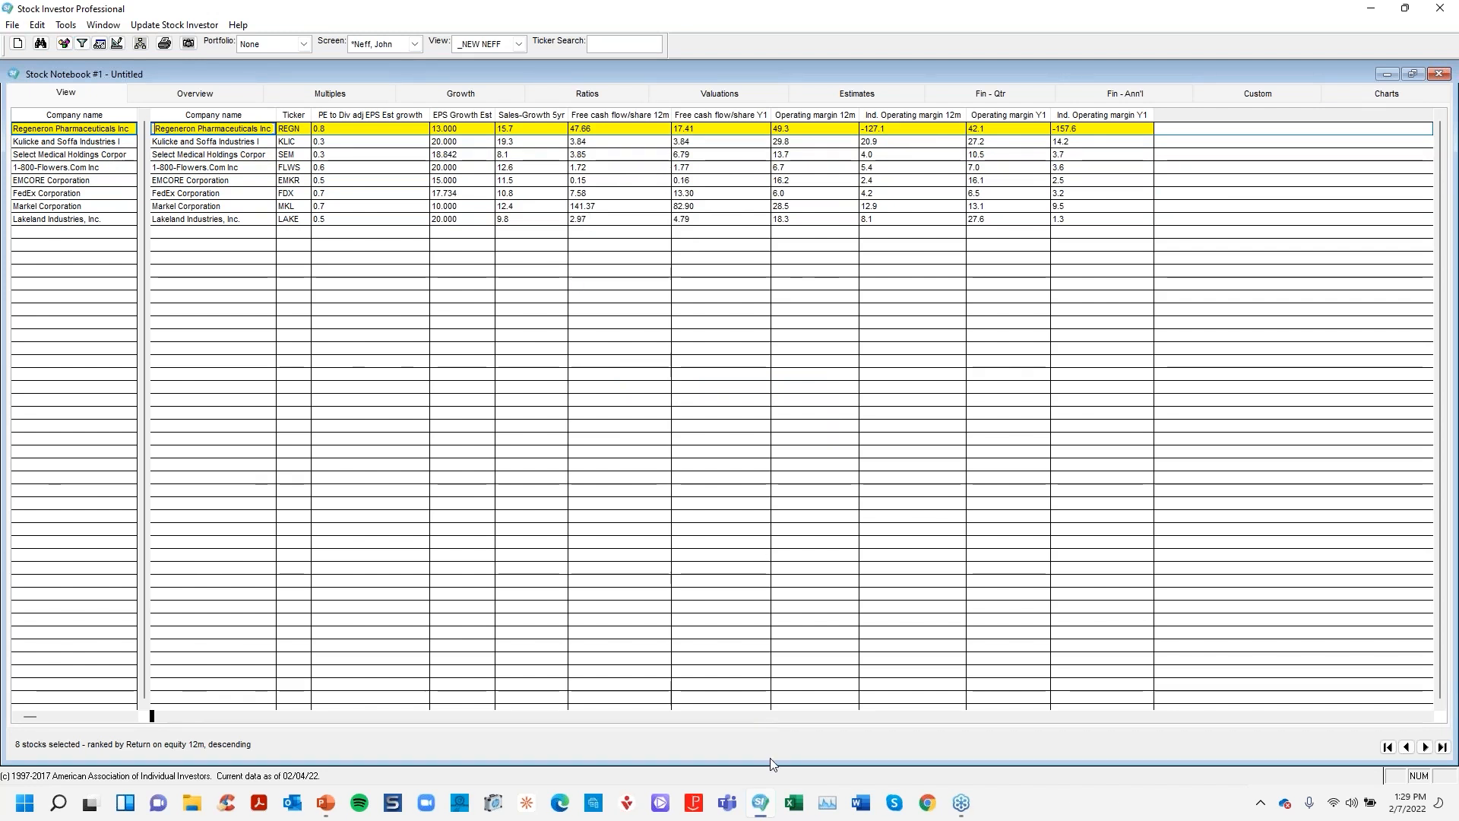
{"action": "left_click", "coordinate": [795, 807]}
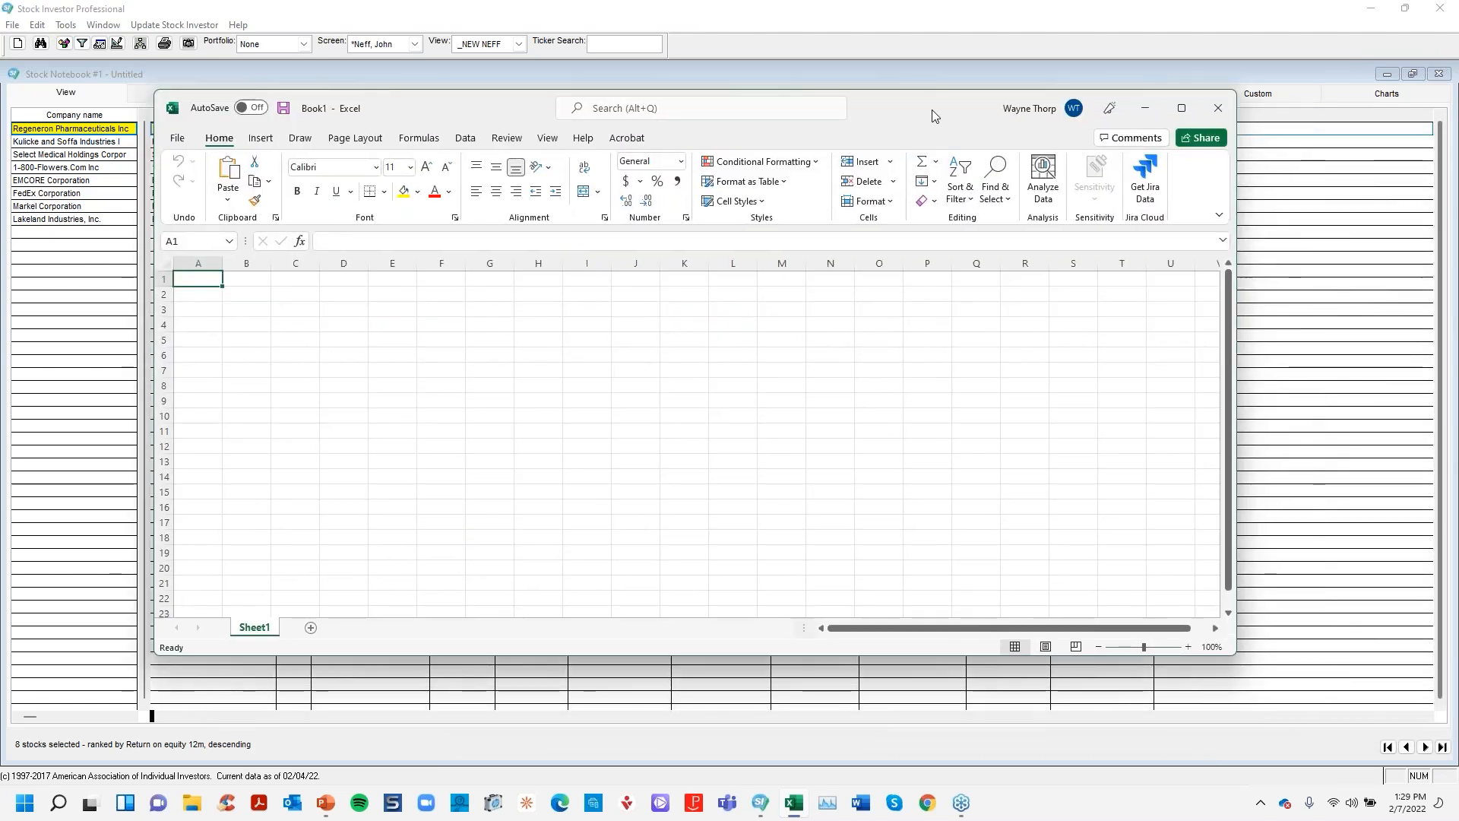
{"action": "double_click", "coordinate": [931, 110]}
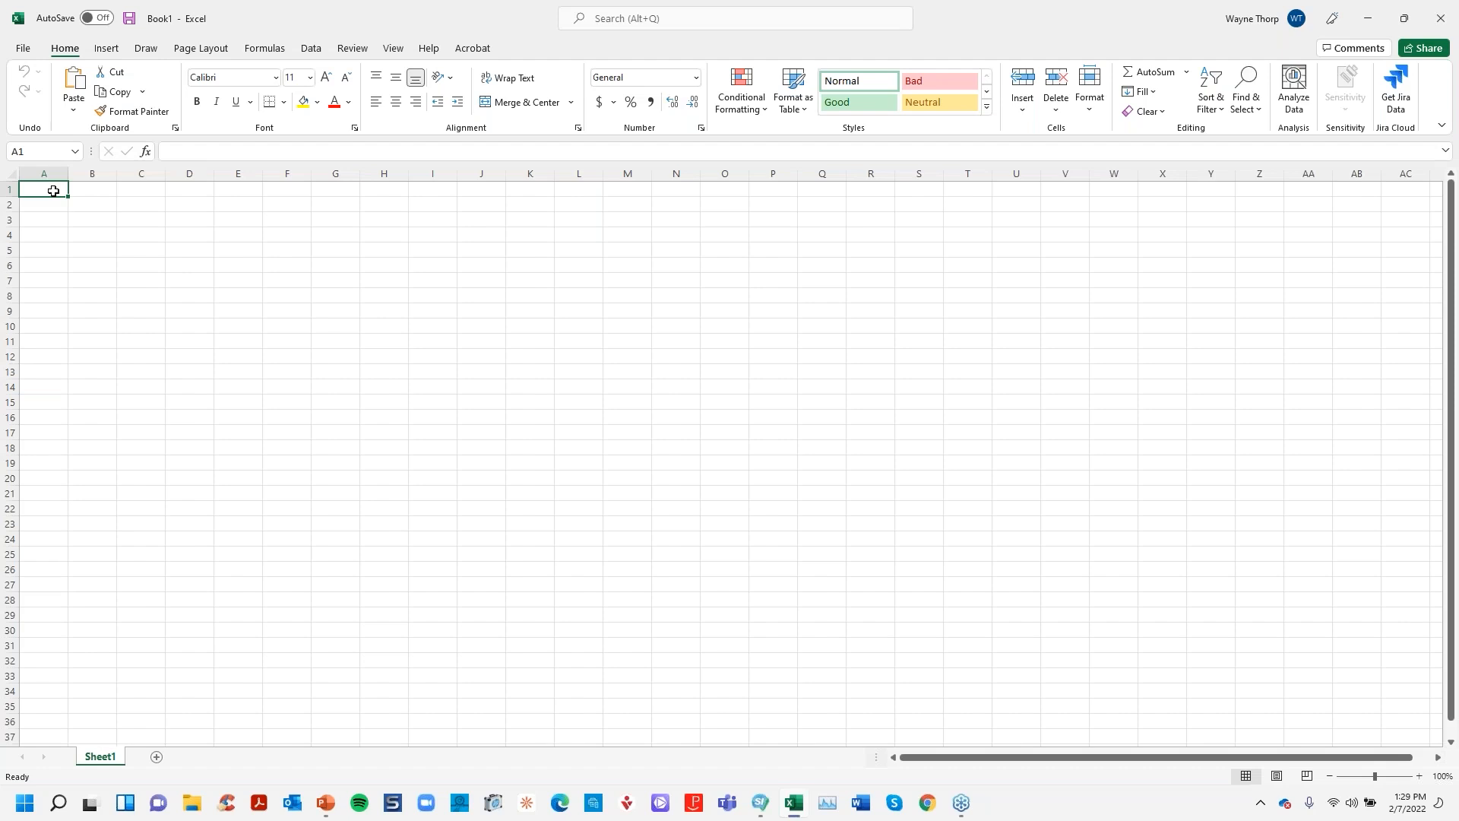
{"action": "key", "text": "ctrl+v"}
Autofit all column widths in the worksheet to the pasted stock data.
{"action": "left_click", "coordinate": [12, 175]}
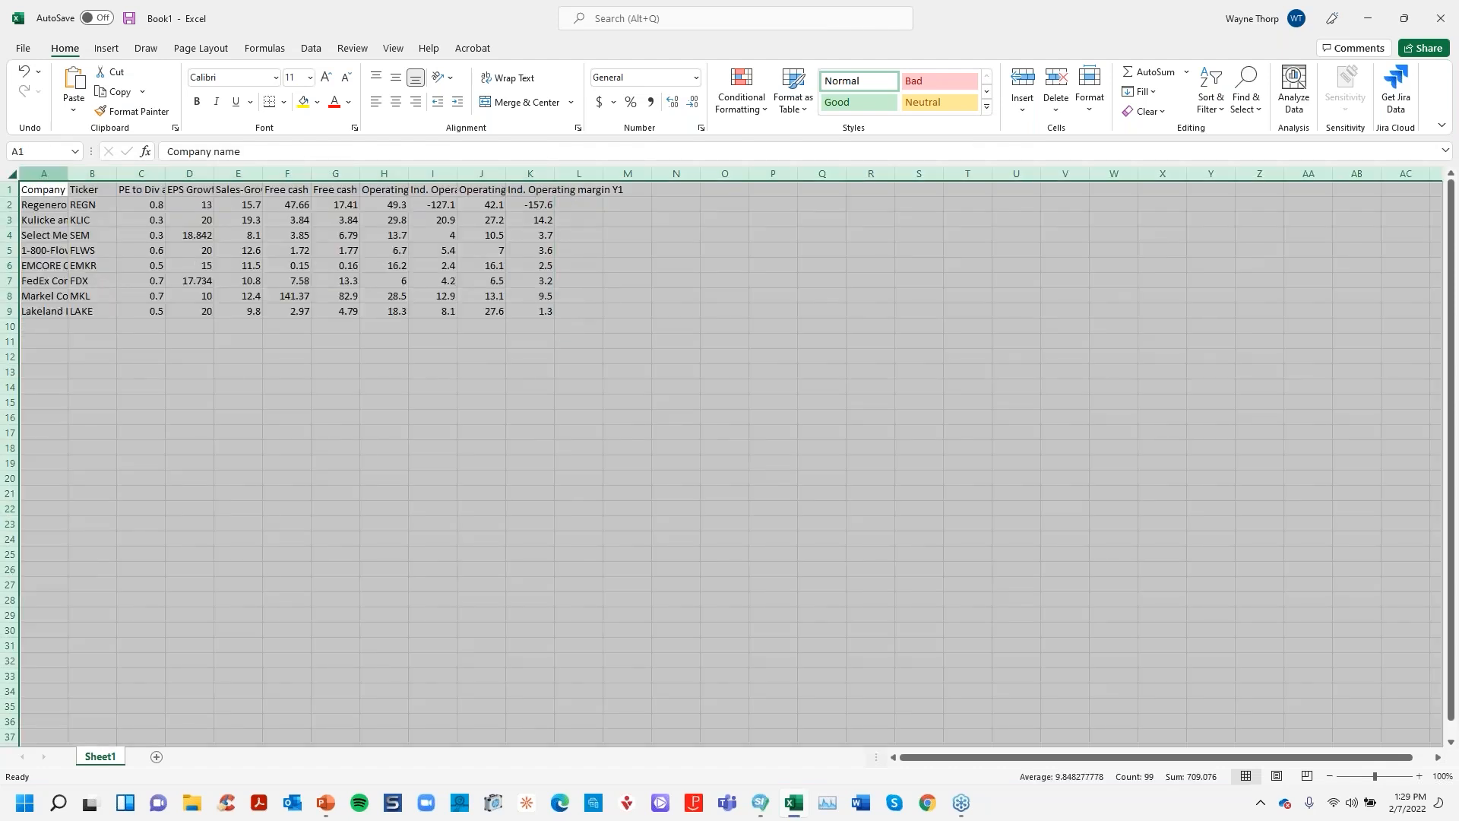
{"action": "double_click", "coordinate": [67, 173]}
{"action": "left_click", "coordinate": [67, 212]}
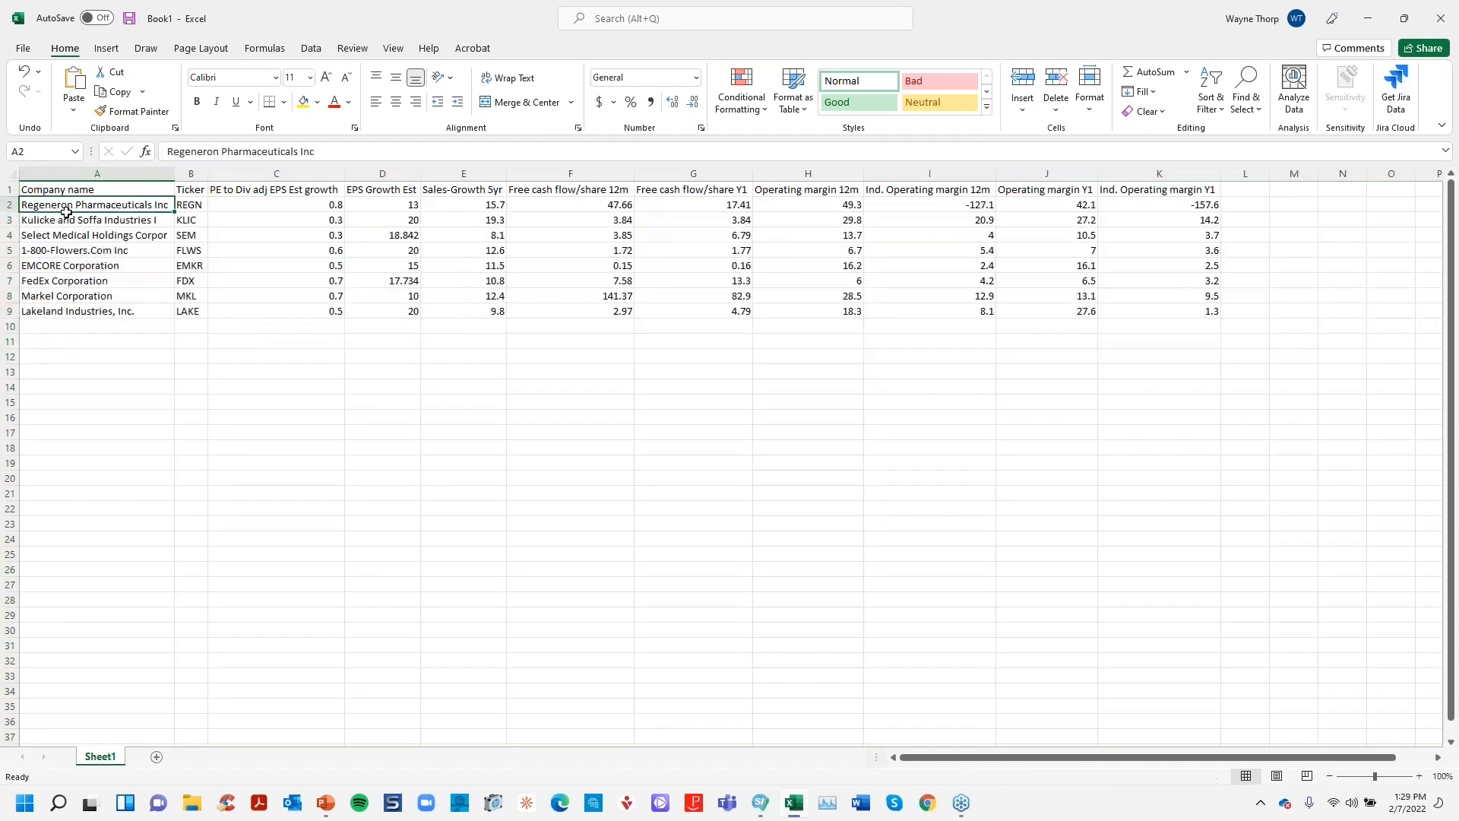
Review the pasted company names and data columns in the worksheet, and close the workbook without saving it.
{"action": "left_click_drag", "start_coordinate": [67, 212], "coordinate": [66, 310]}
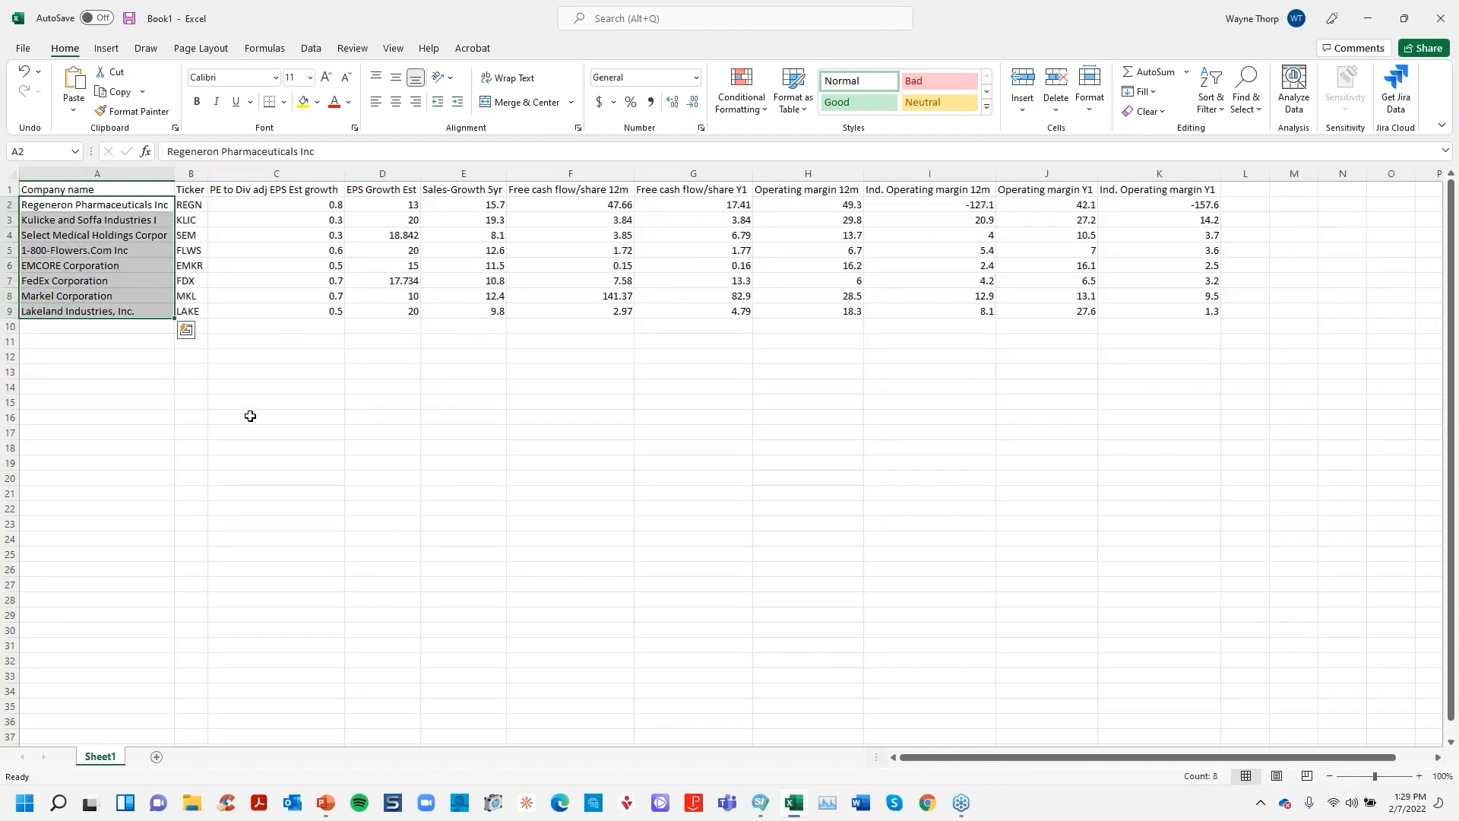
{"action": "left_click_drag", "start_coordinate": [247, 189], "coordinate": [1137, 316]}
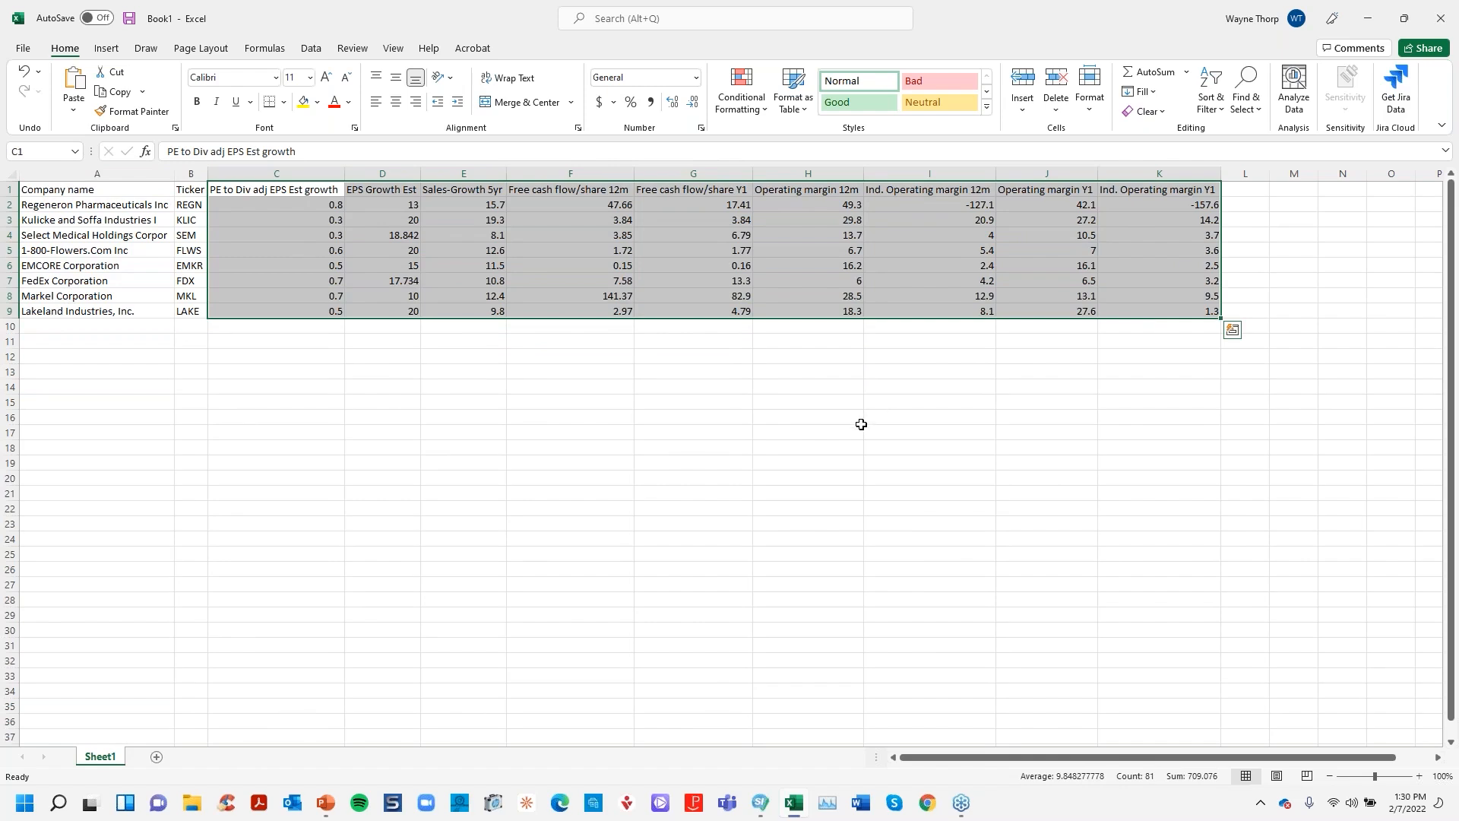
{"action": "left_click", "coordinate": [745, 431]}
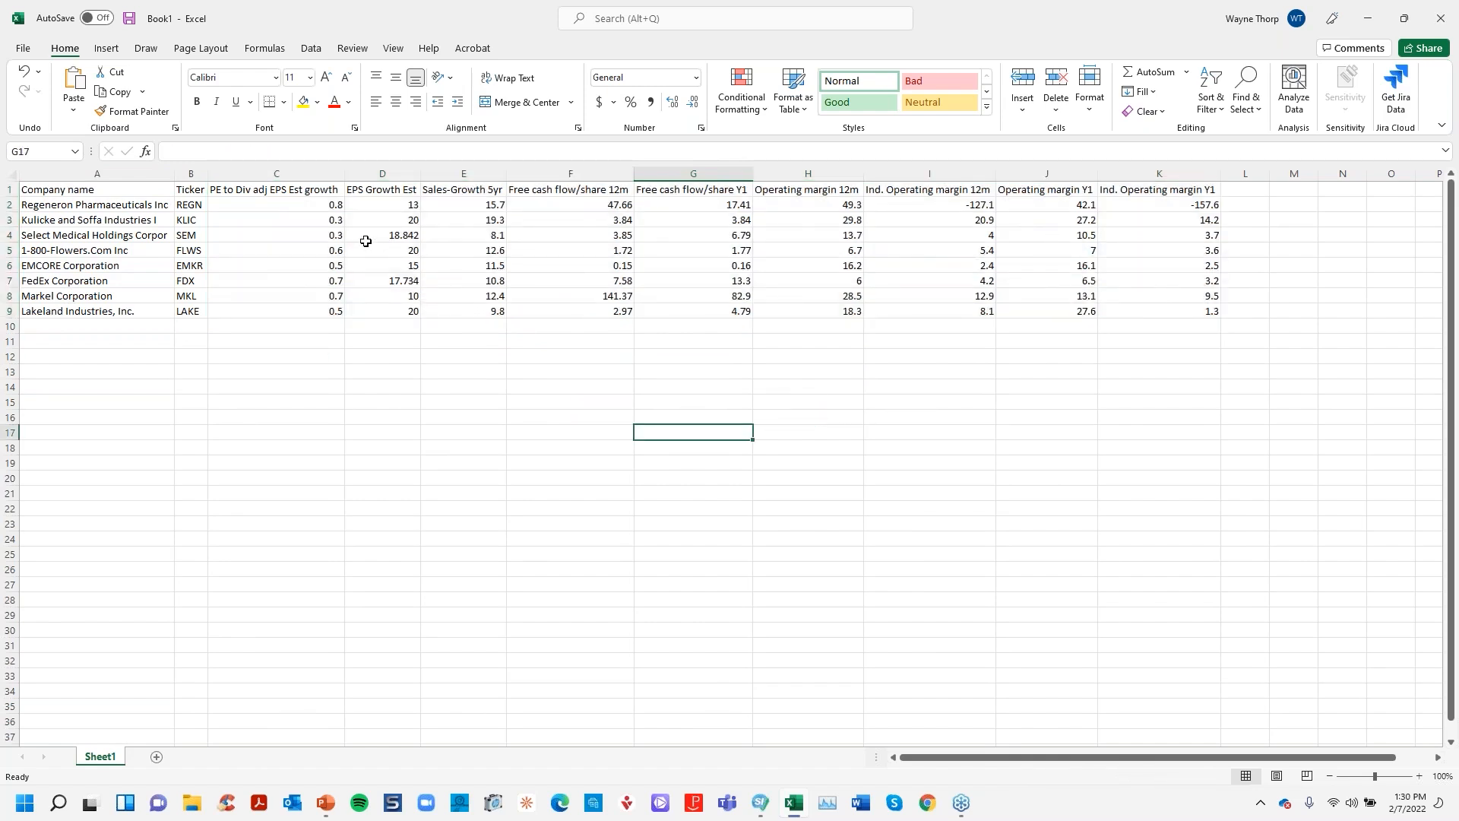
{"action": "left_click_drag", "start_coordinate": [120, 187], "coordinate": [1195, 312]}
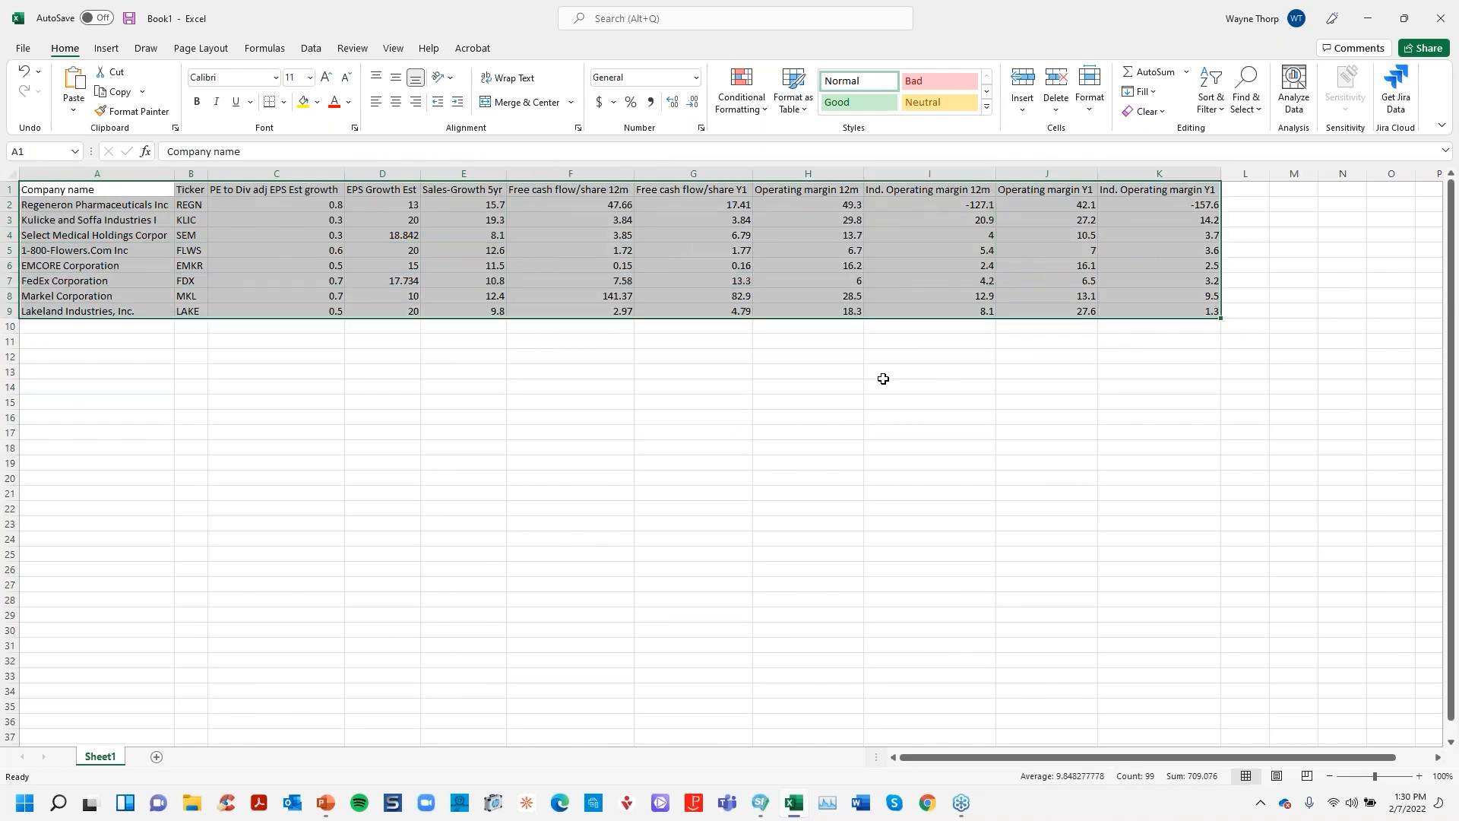
{"action": "left_click", "coordinate": [845, 398]}
{"action": "left_click_drag", "start_coordinate": [598, 205], "coordinate": [599, 311]}
{"action": "left_click", "coordinate": [566, 369]}
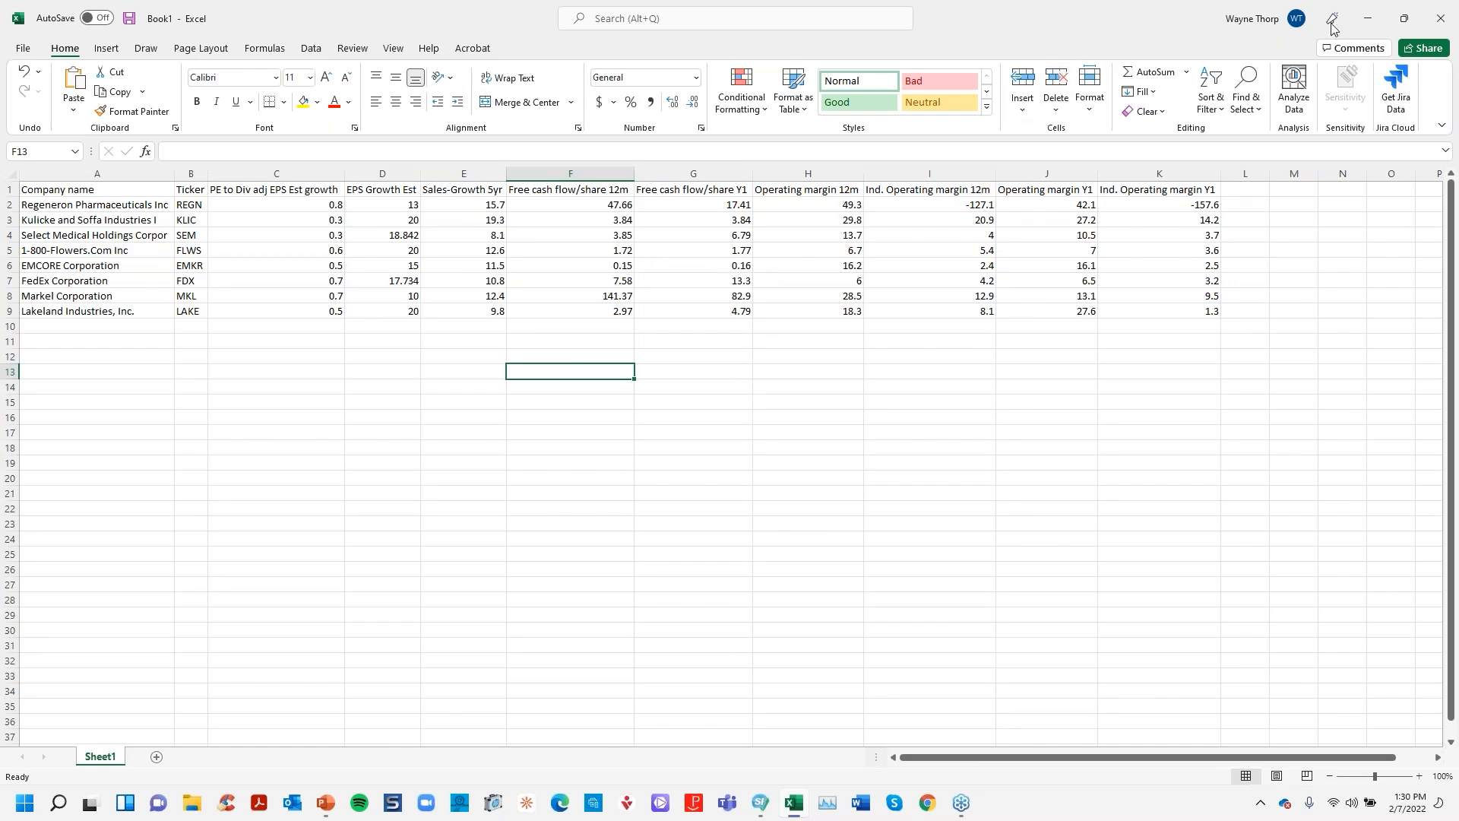
{"action": "left_click", "coordinate": [1439, 23]}
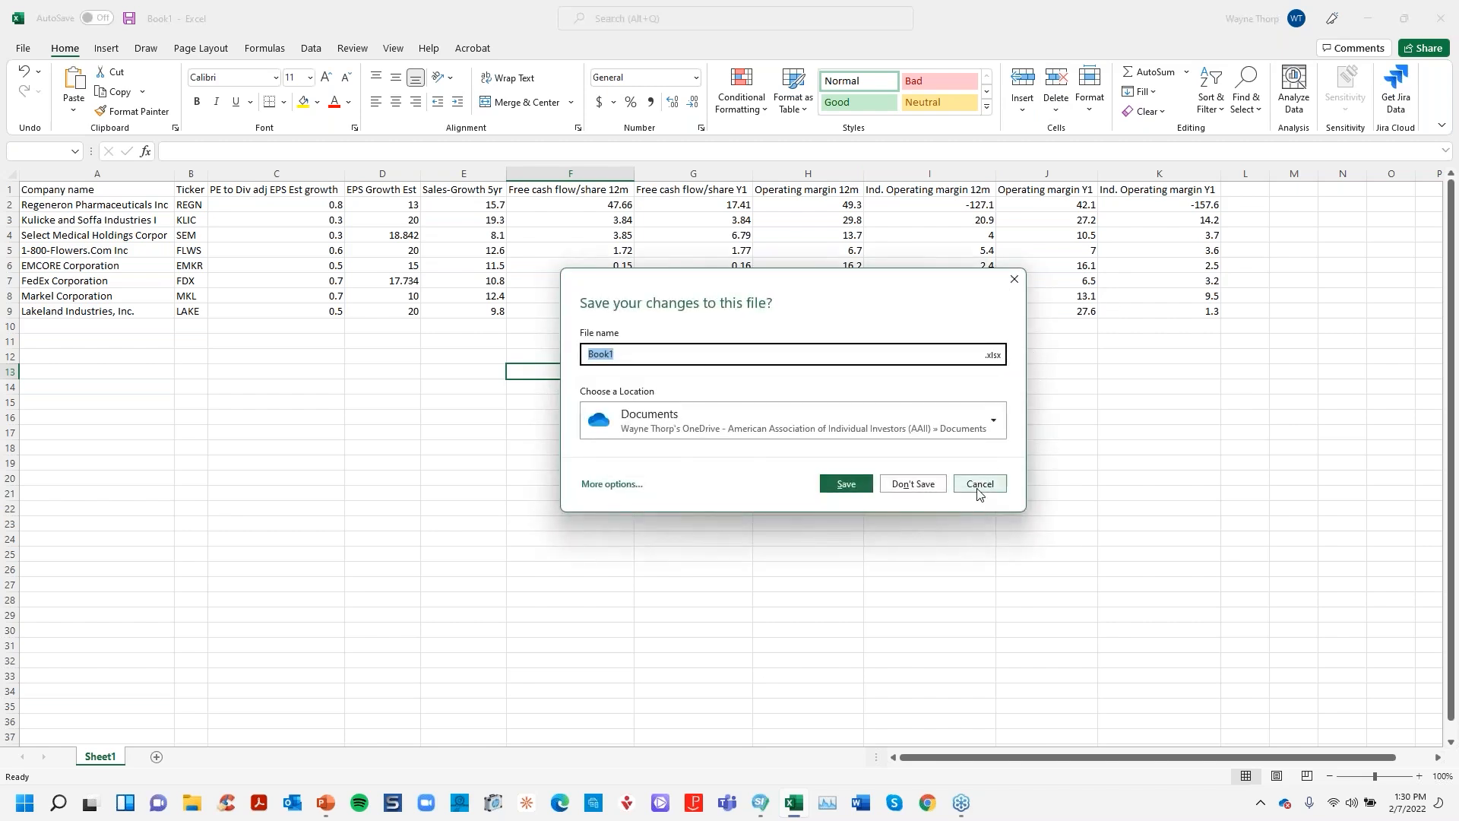
{"action": "left_click", "coordinate": [912, 484]}
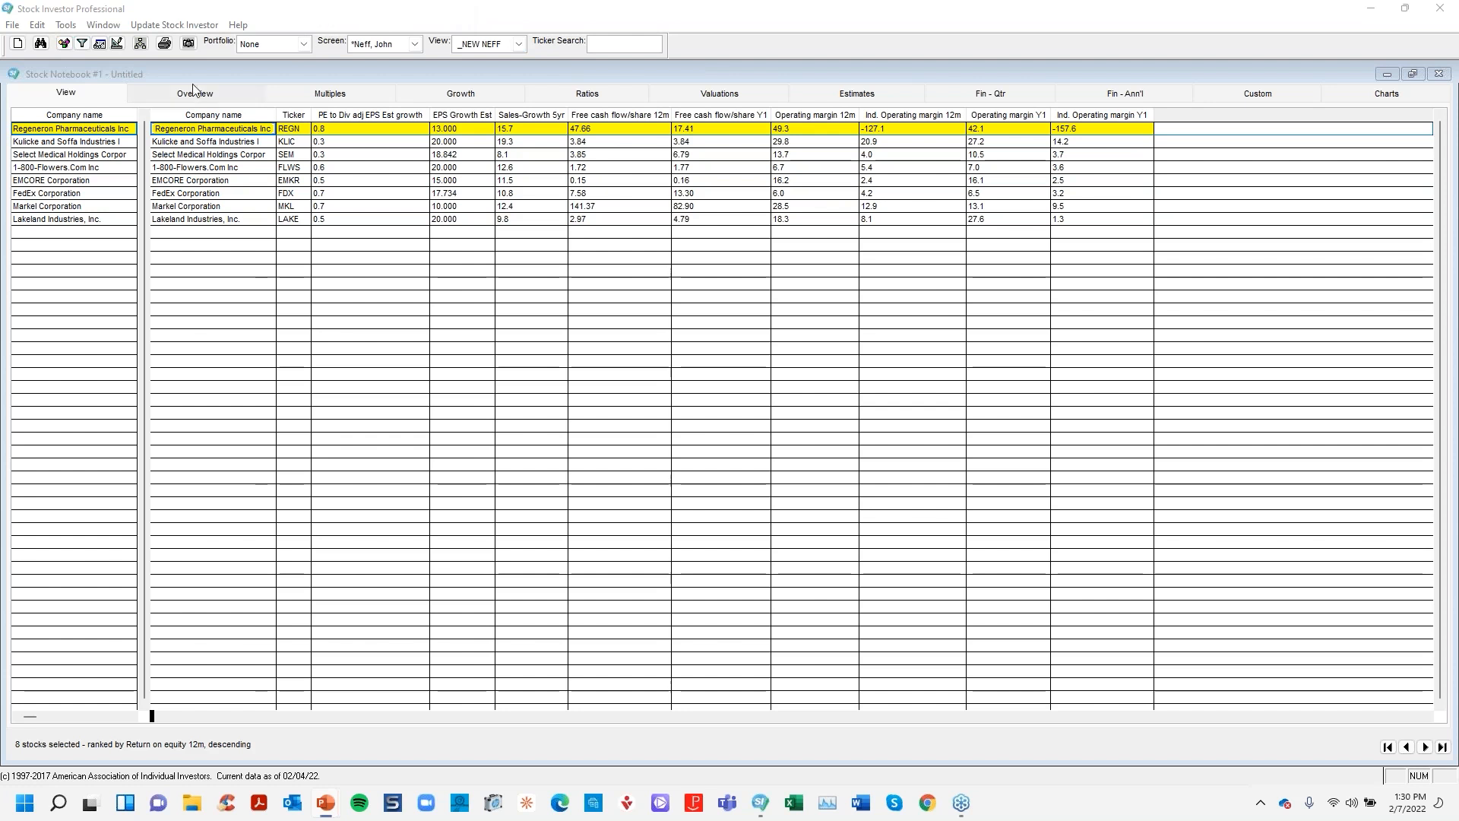
Open the list of available reports, make FedEx Corporation the selected company in the notebook view, and close the list.
{"action": "left_click", "coordinate": [164, 44]}
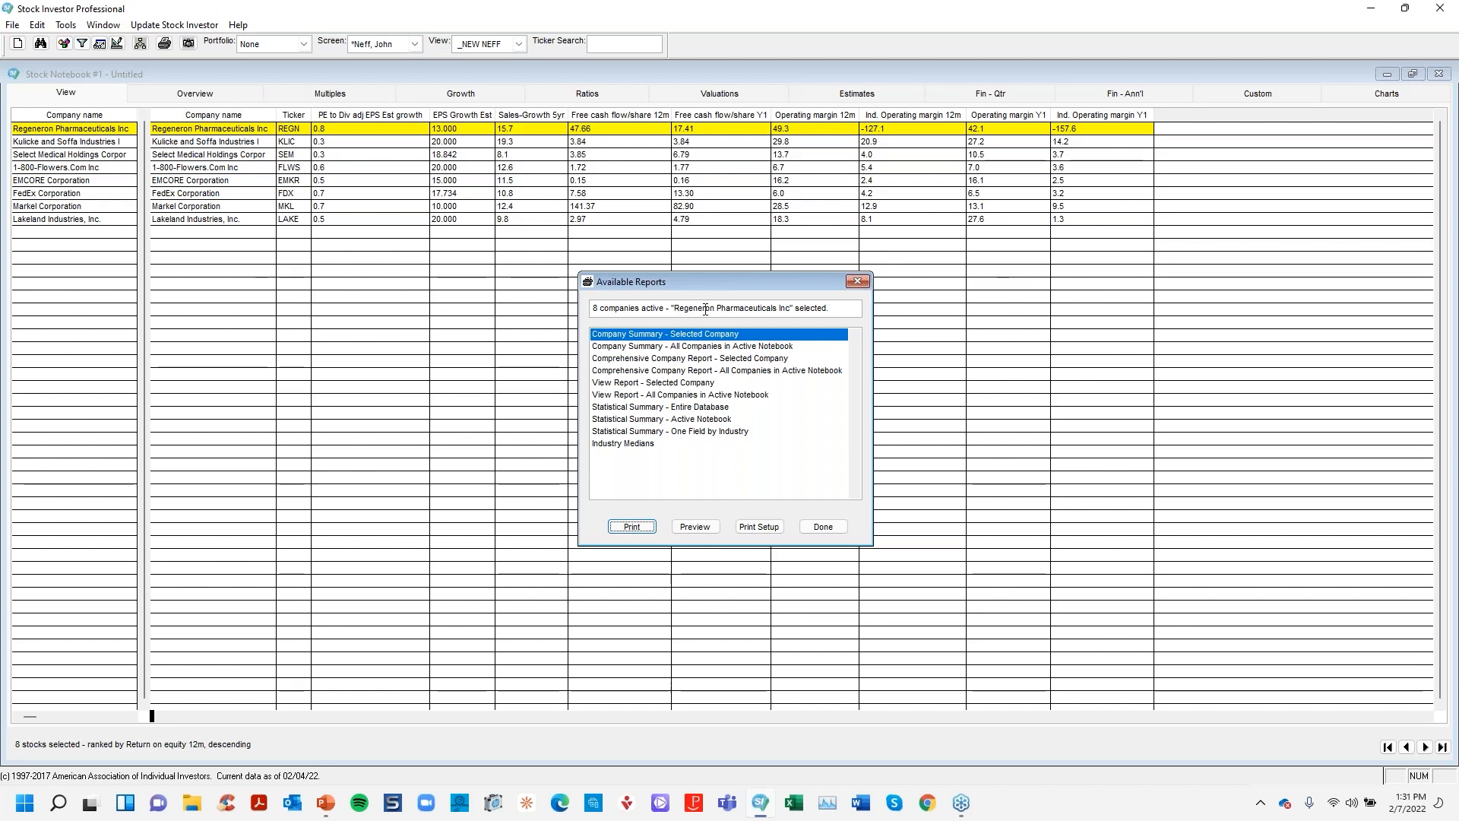
{"action": "left_click_drag", "start_coordinate": [677, 309], "coordinate": [790, 311]}
{"action": "left_click", "coordinate": [742, 348]}
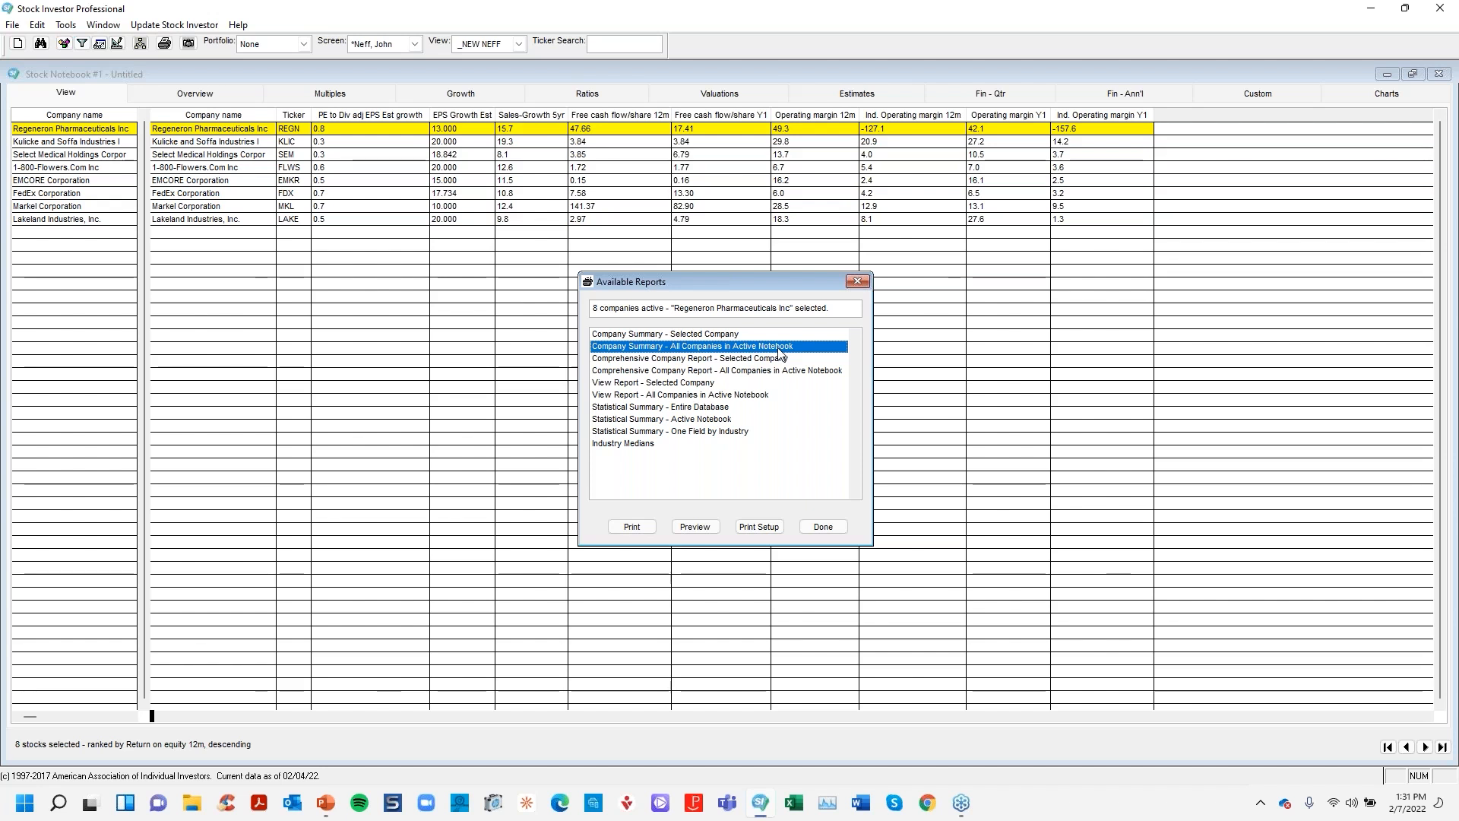
{"action": "left_click", "coordinate": [103, 194]}
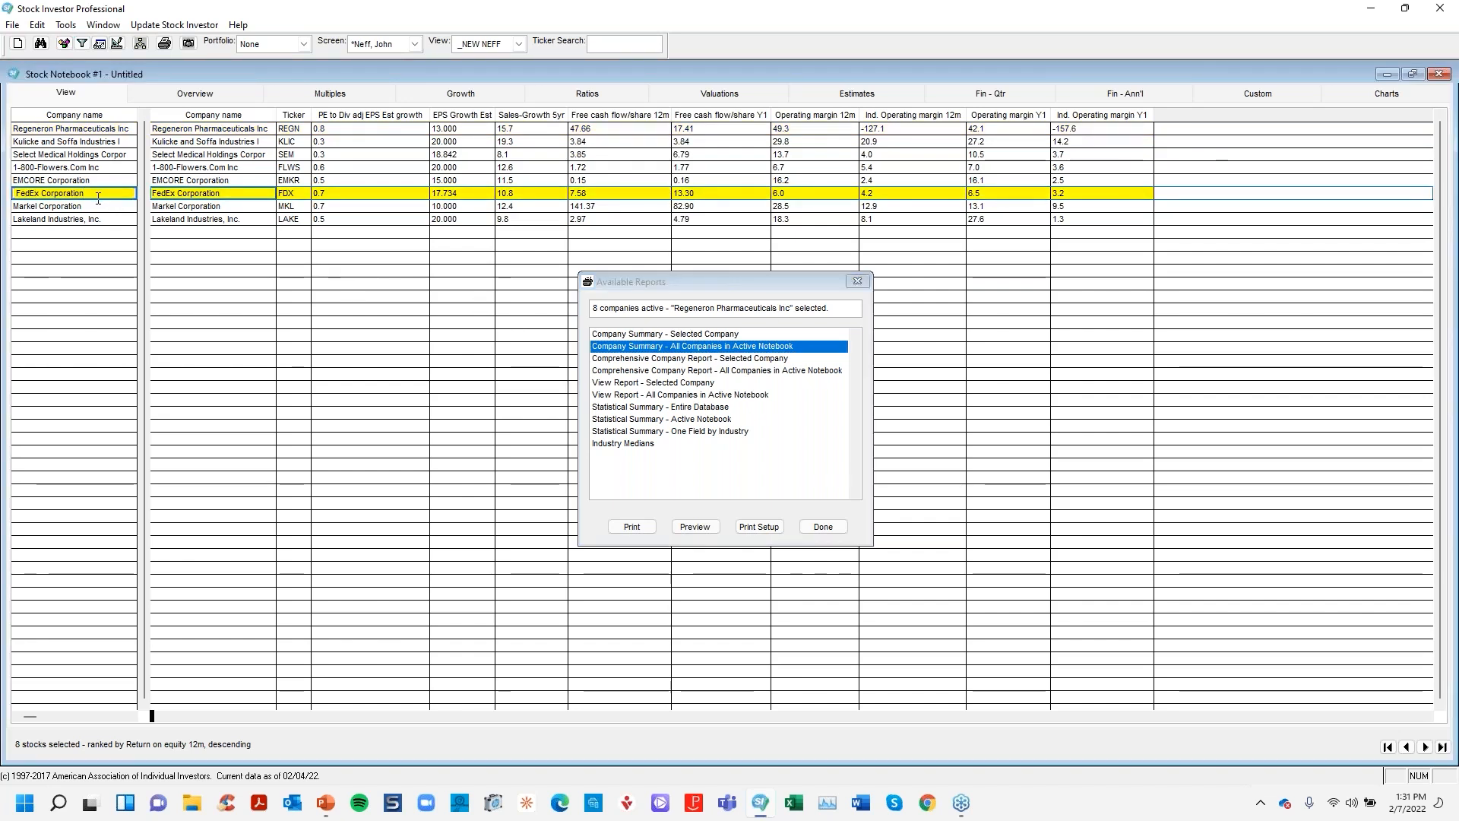
{"action": "double_click", "coordinate": [98, 196]}
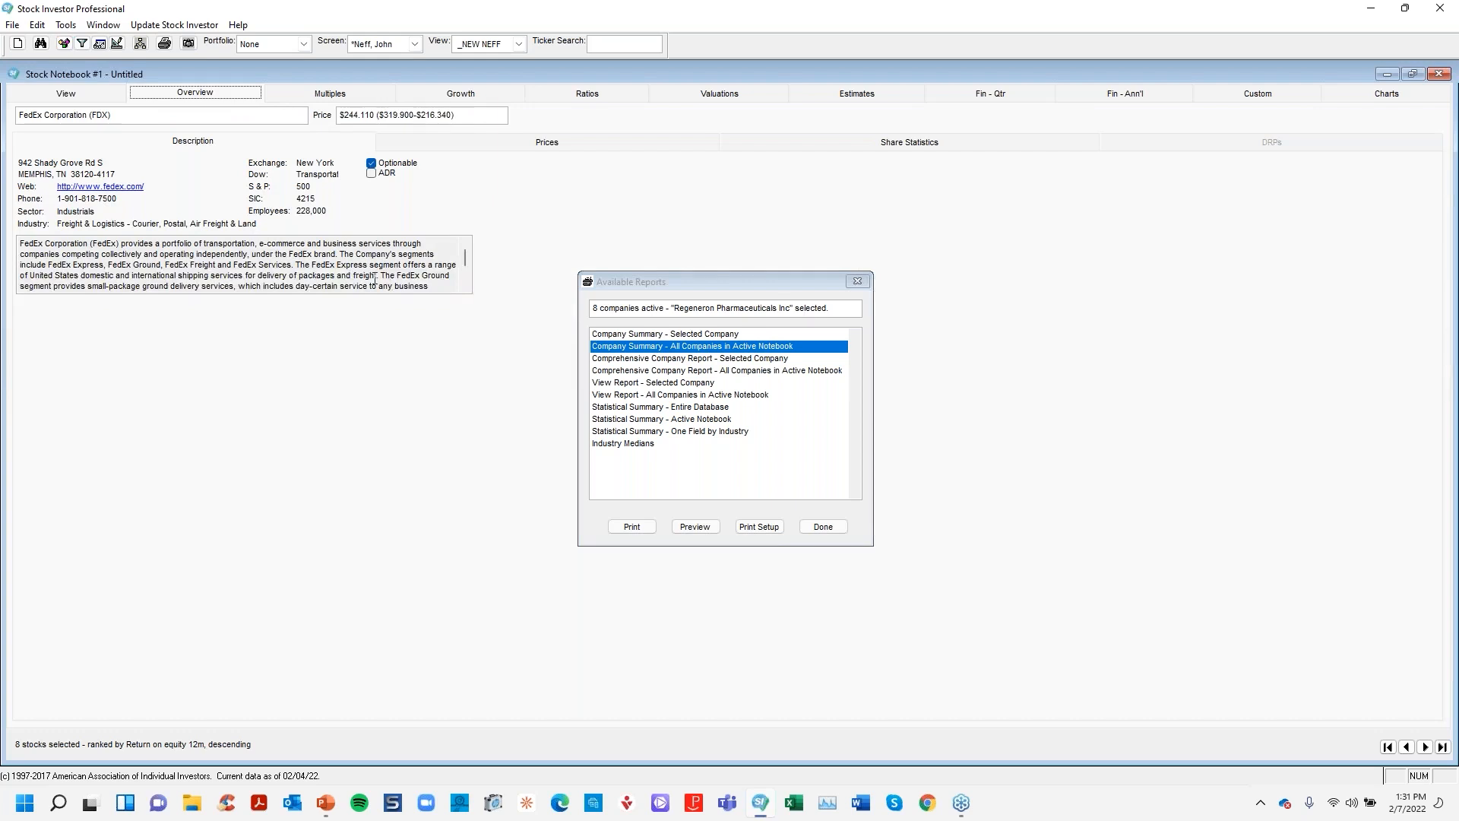
{"action": "left_click", "coordinate": [81, 94]}
{"action": "left_click", "coordinate": [857, 283]}
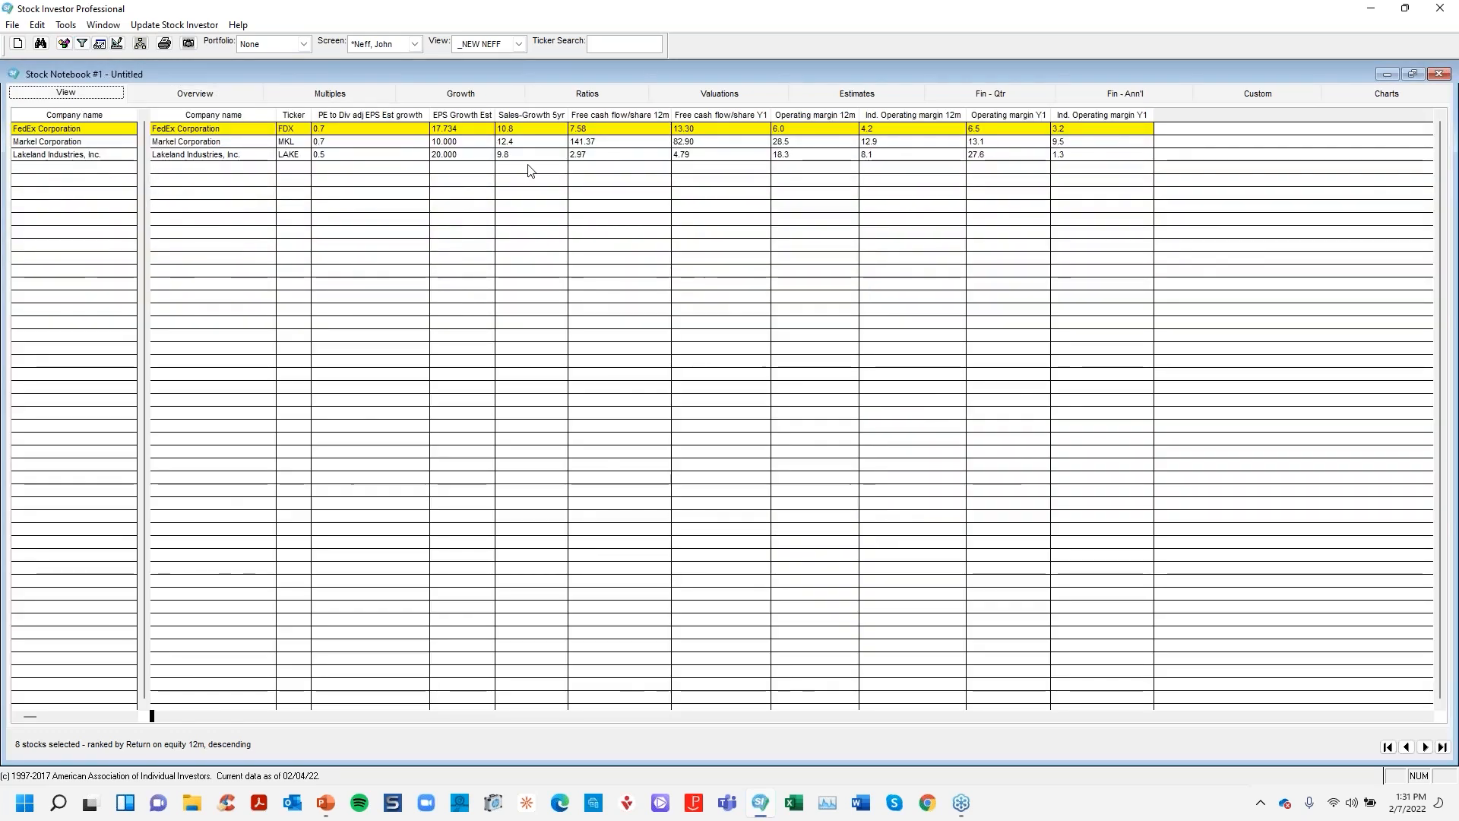
Preview the "Company Summary - Selected Company" report for FedEx Corporation, read it to the end of the page and close the preview.
{"action": "left_click", "coordinate": [164, 44]}
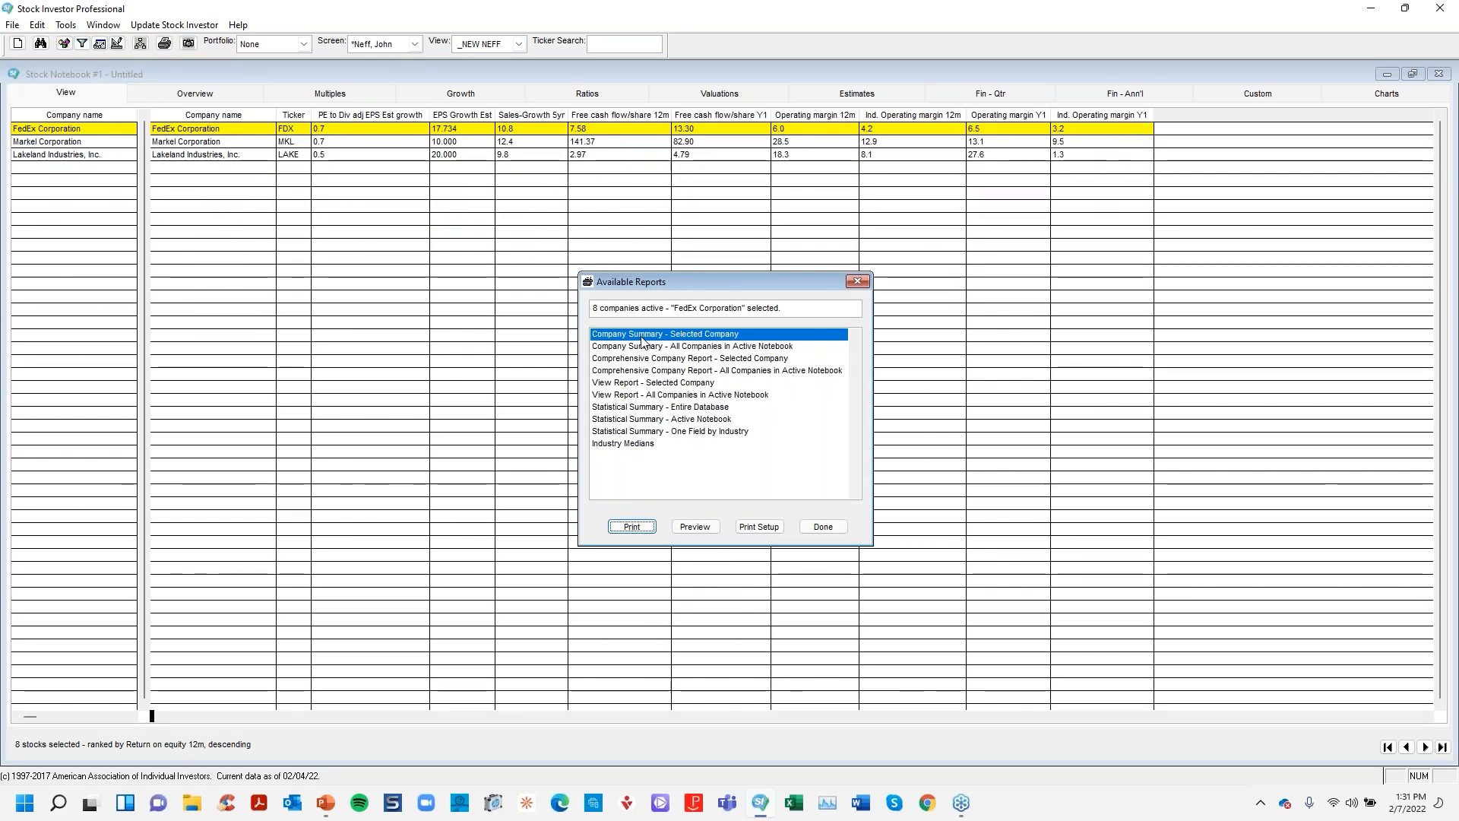
{"action": "left_click", "coordinate": [695, 527]}
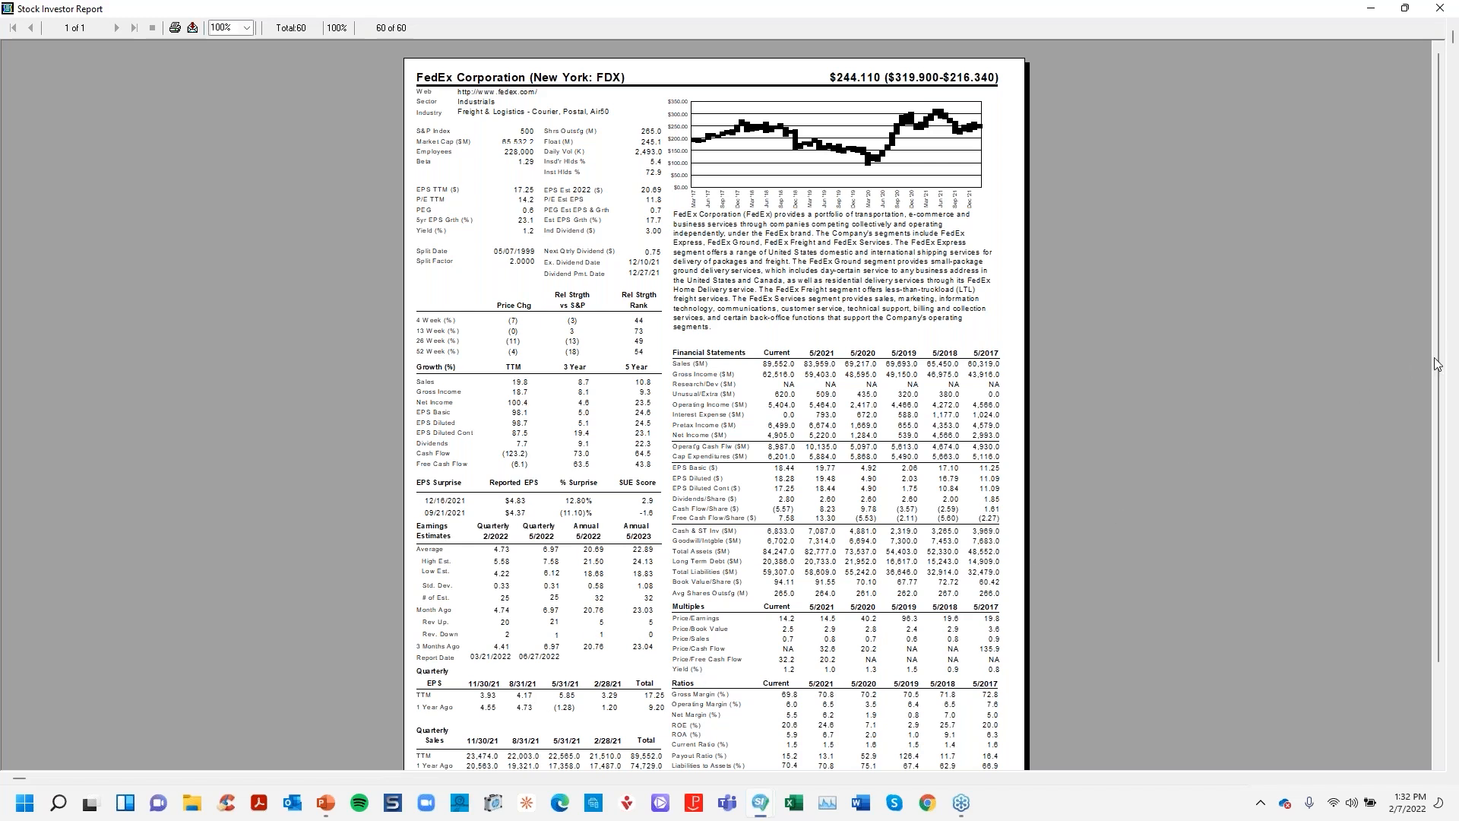
{"action": "scroll", "coordinate": [1434, 363], "scroll_direction": "down", "scroll_amount": 2}
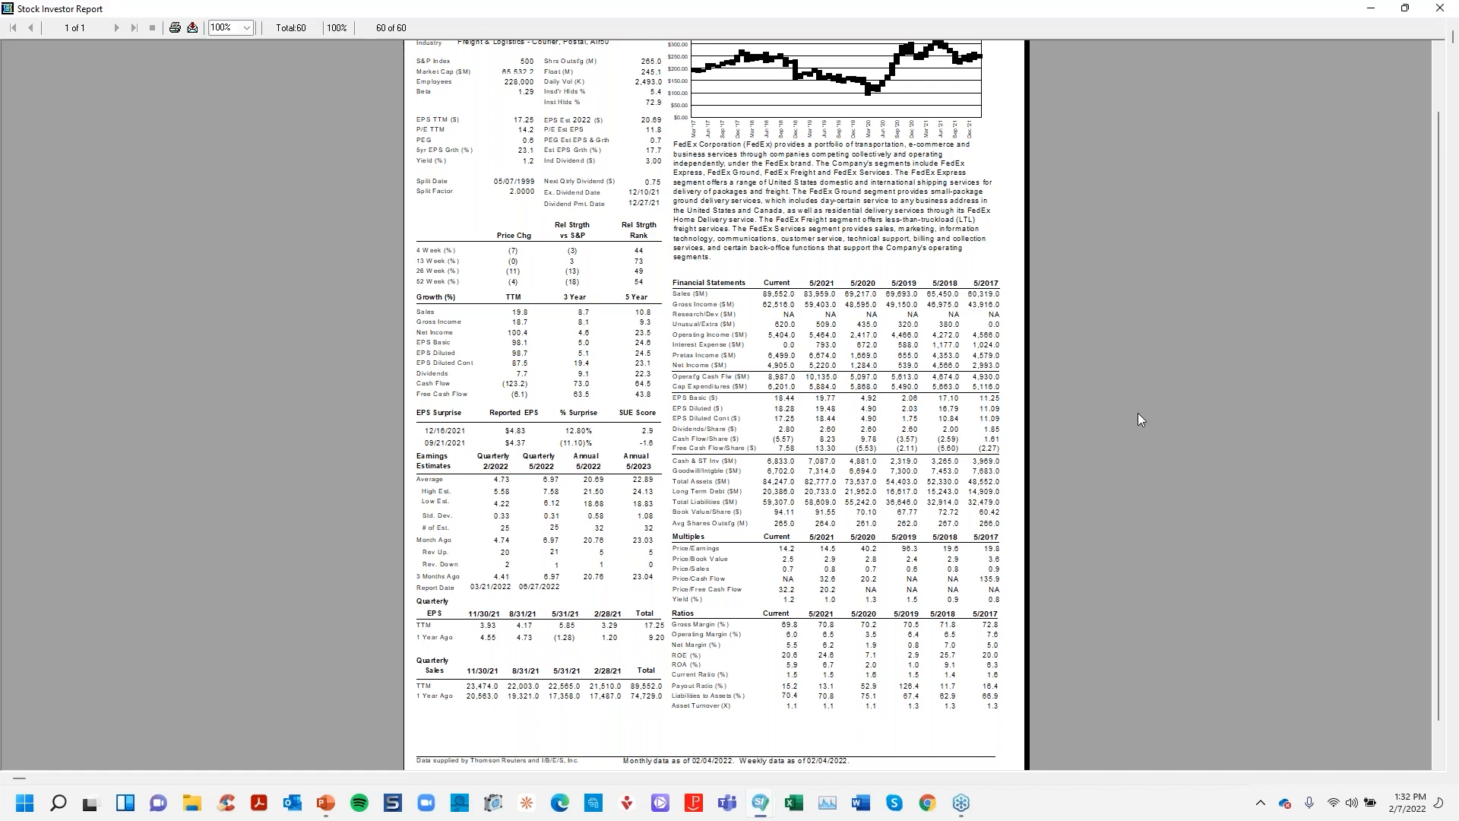
{"action": "left_click", "coordinate": [1443, 13]}
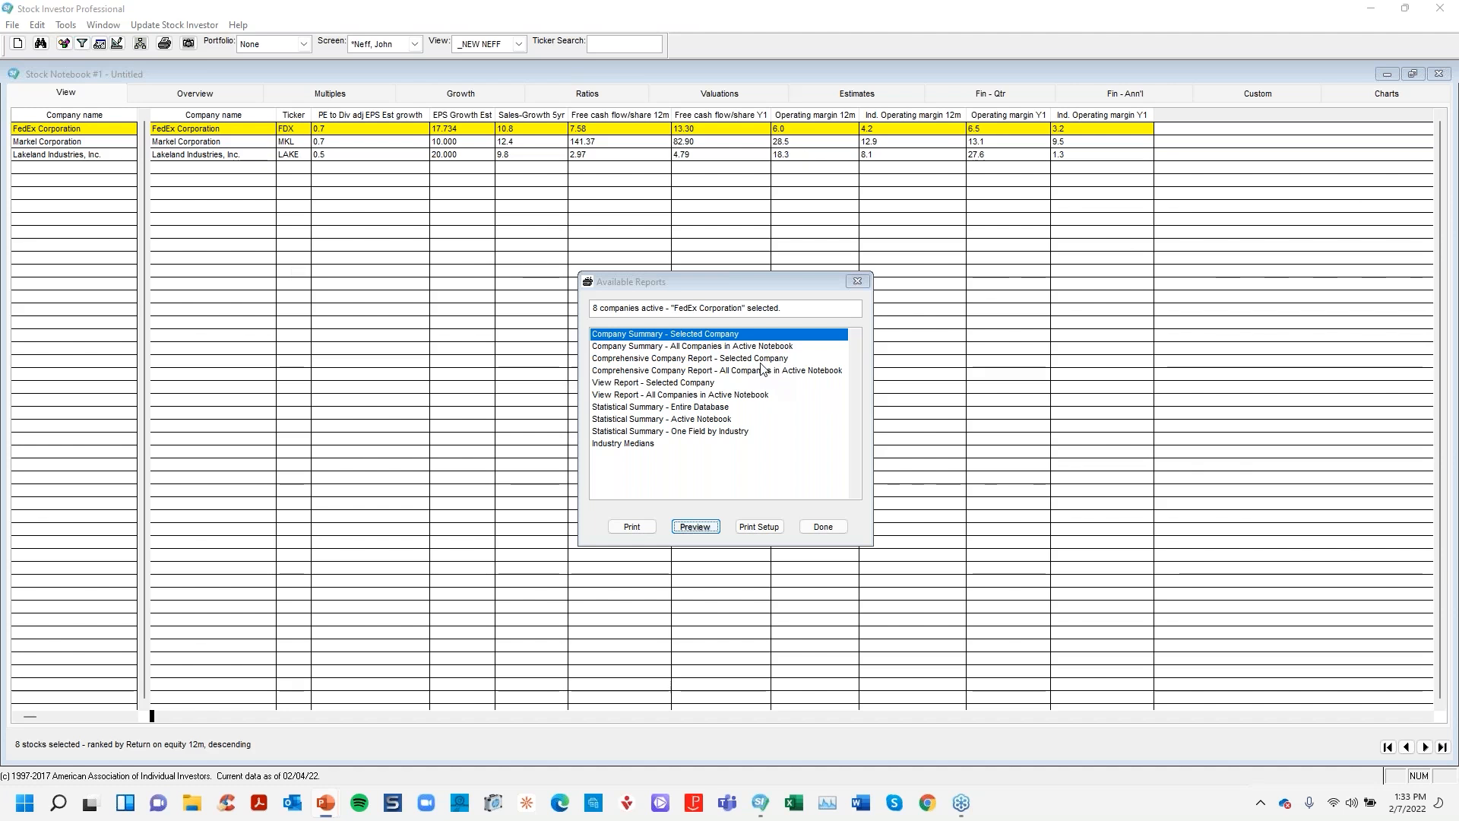
Start a preview of the "Comprehensive Company Report - Selected Company" report and move its section selection dialog beside the list of reports.
{"action": "left_click", "coordinate": [687, 359]}
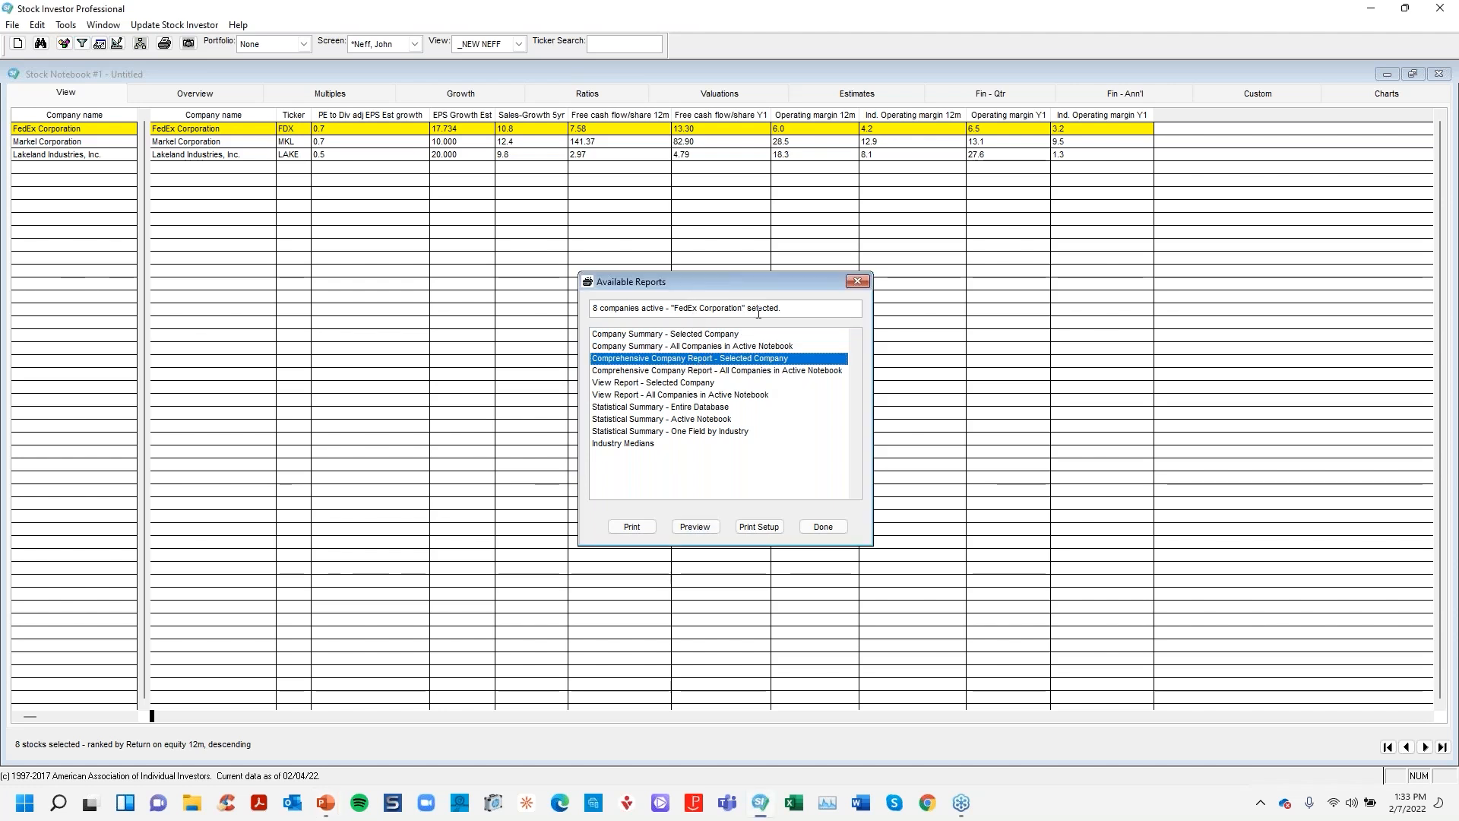
{"action": "left_click", "coordinate": [756, 370]}
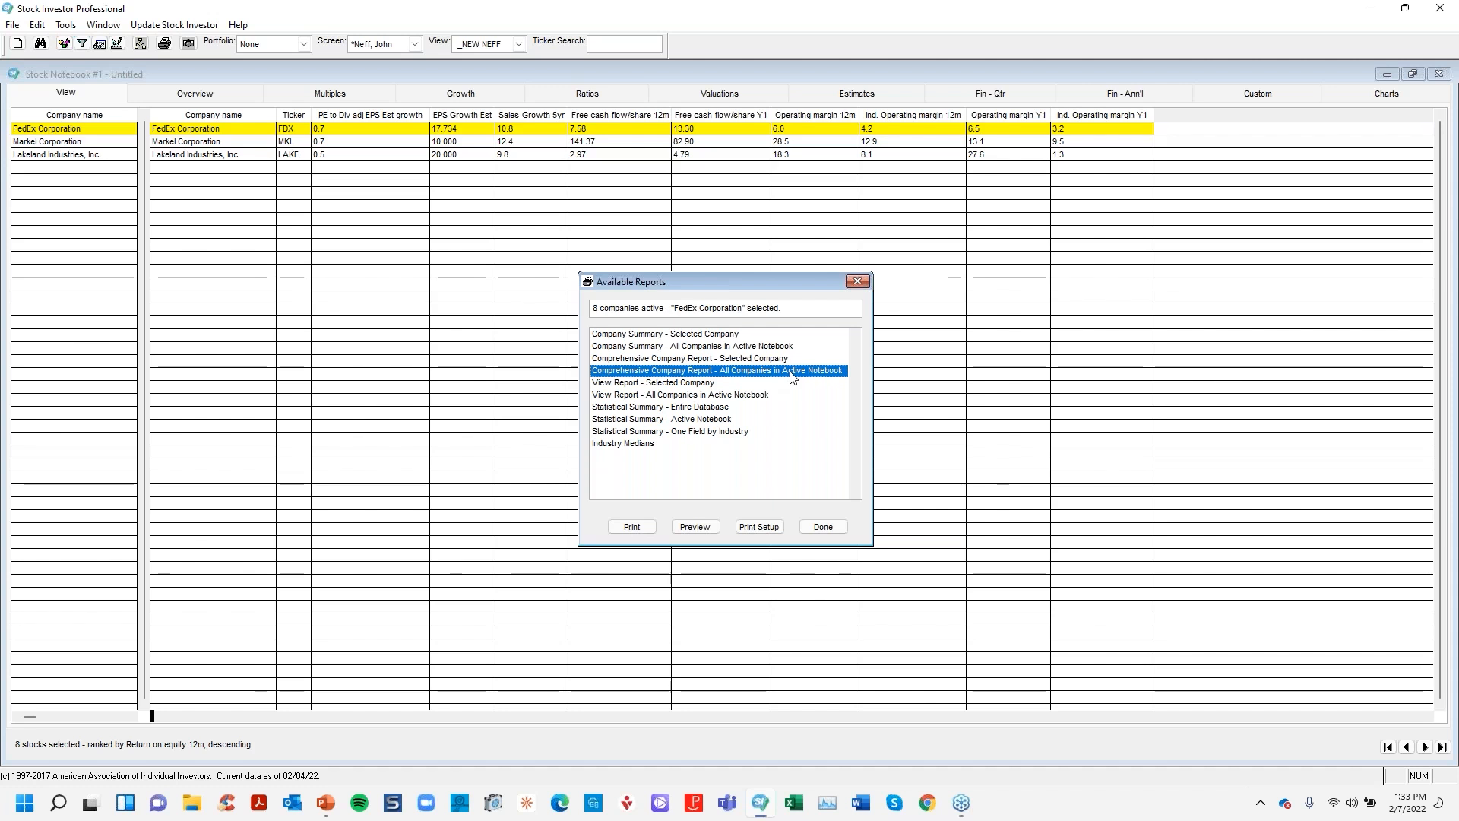
{"action": "left_click", "coordinate": [754, 359]}
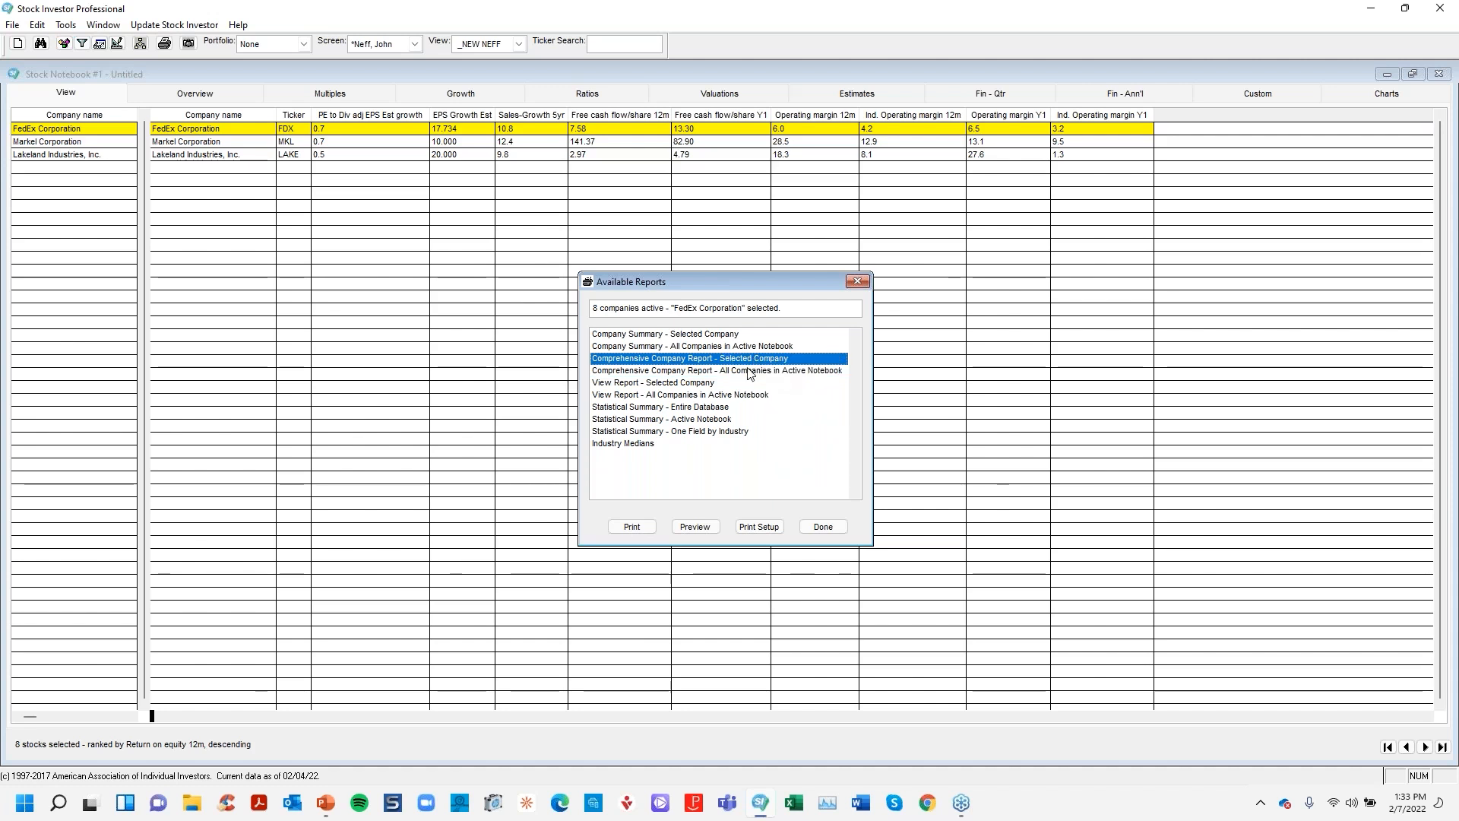
{"action": "left_click", "coordinate": [694, 528]}
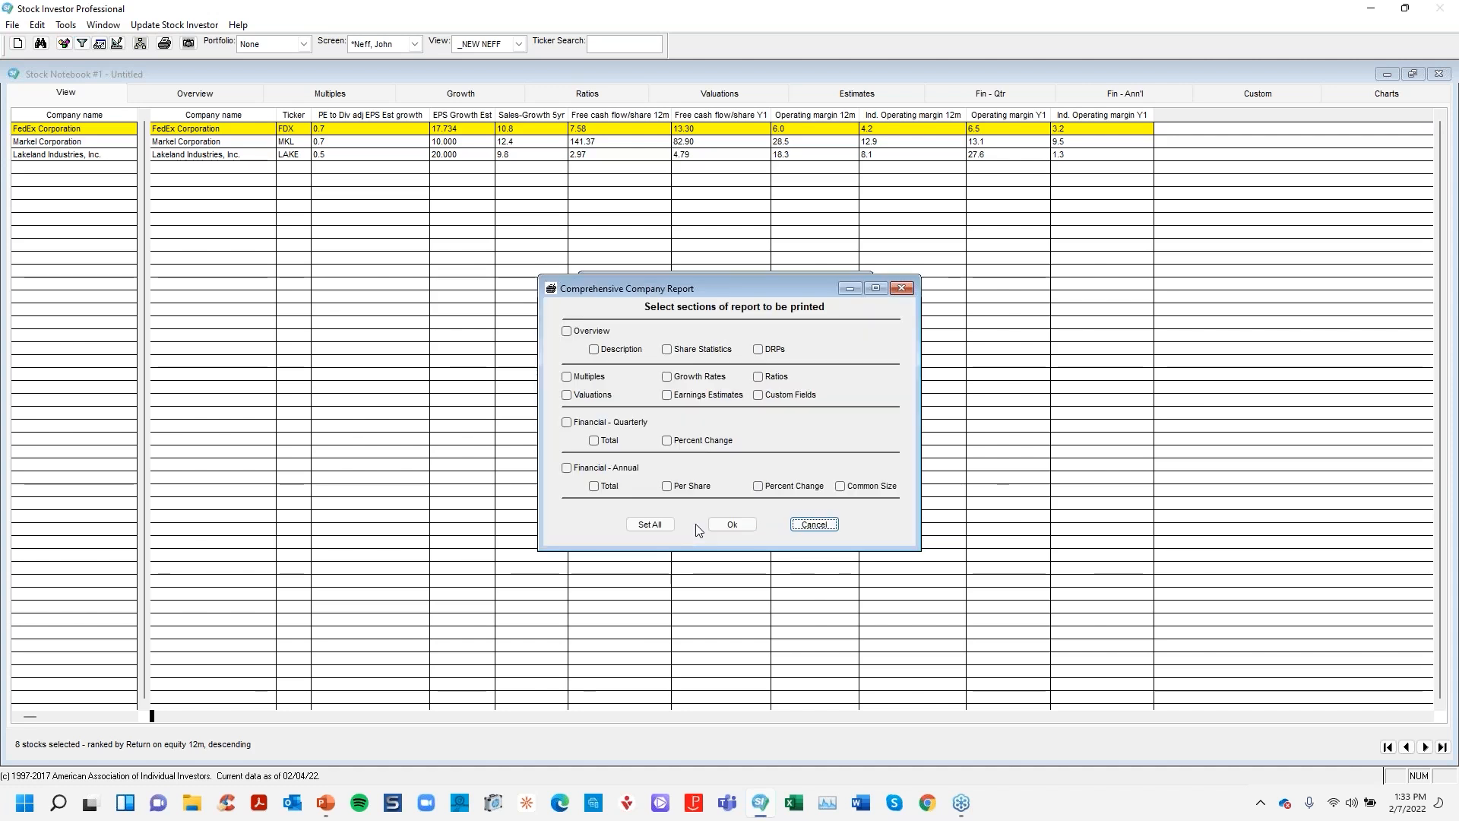
{"action": "left_click_drag", "start_coordinate": [718, 286], "coordinate": [1067, 287]}
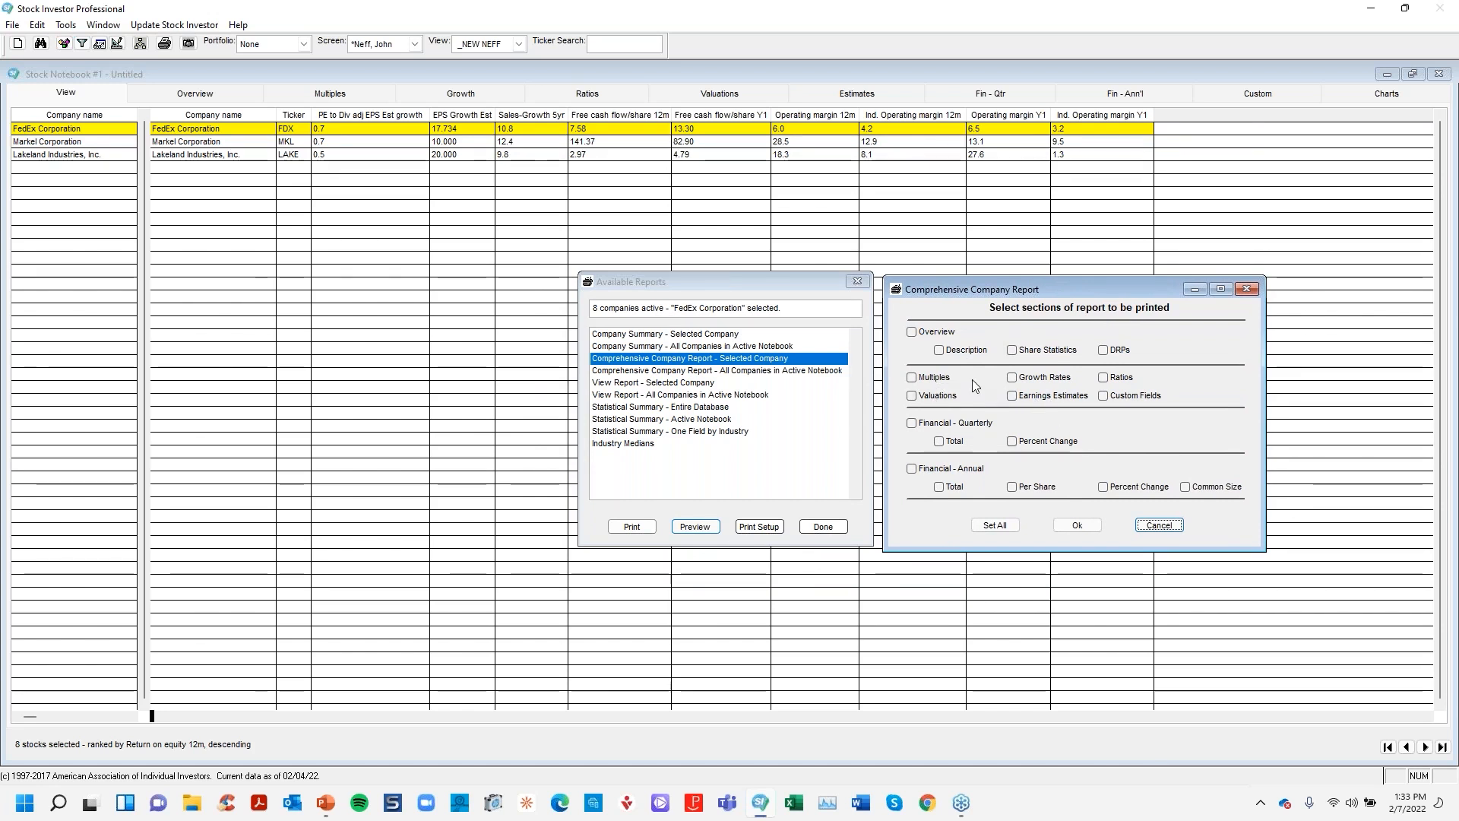
Include Share Statistics, Multiples, Growth Rates, Earnings Estimates, Ratios, and quarterly and annual Percent Change in the comprehensive report, and generate its preview.
{"action": "left_click", "coordinate": [1032, 351]}
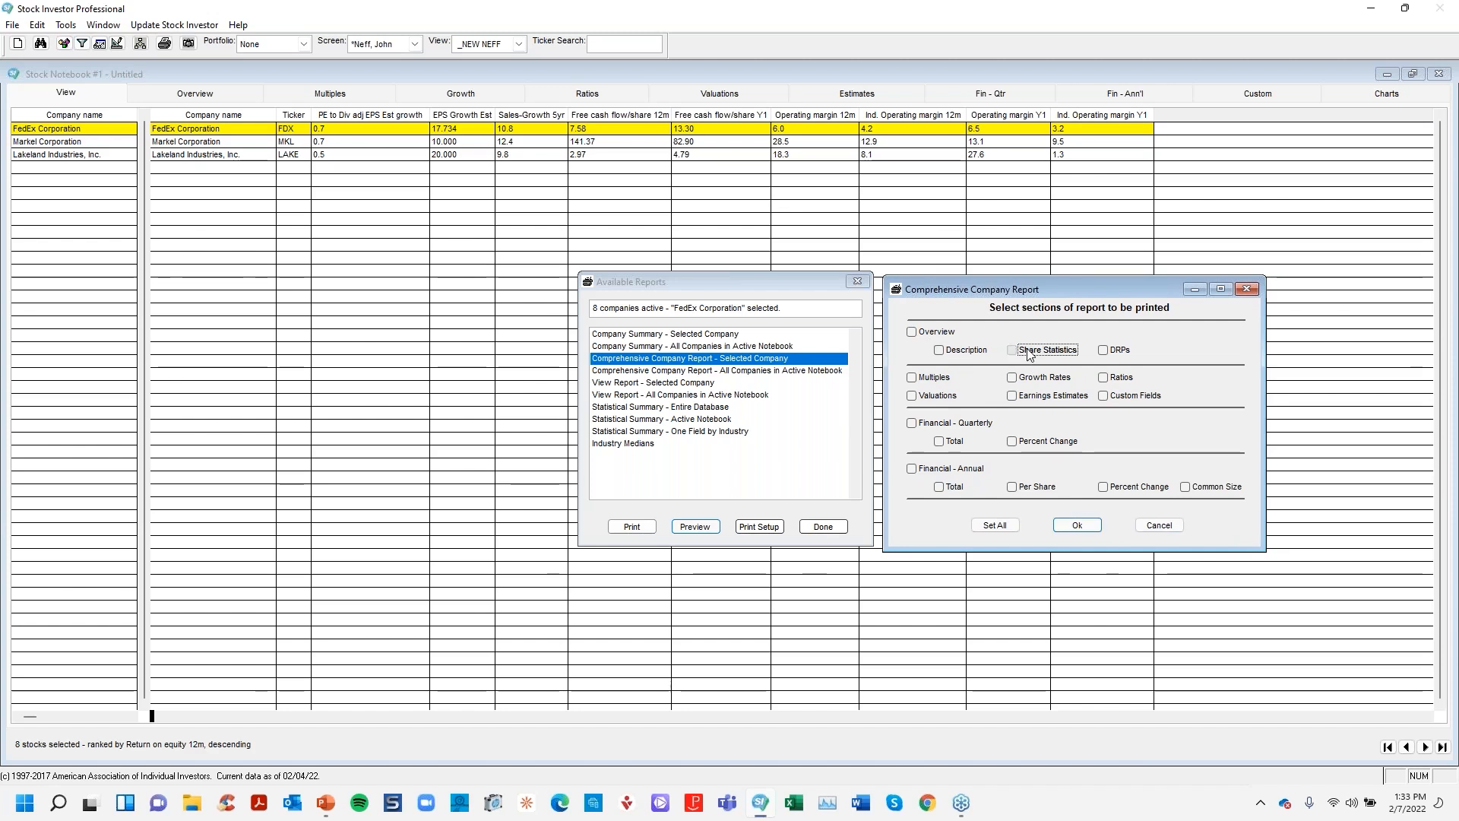
{"action": "left_click", "coordinate": [938, 380]}
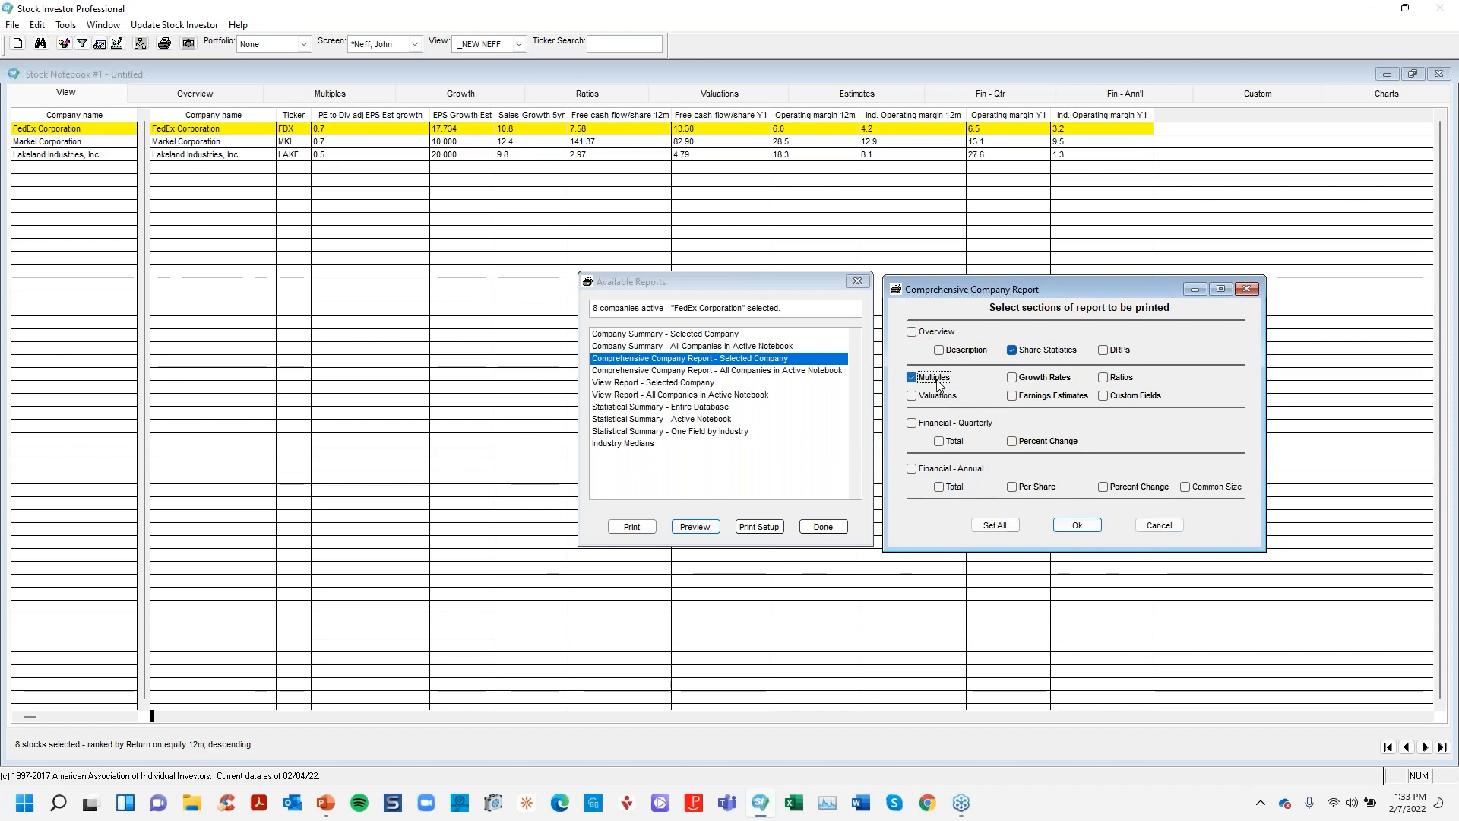
{"action": "left_click", "coordinate": [1021, 380]}
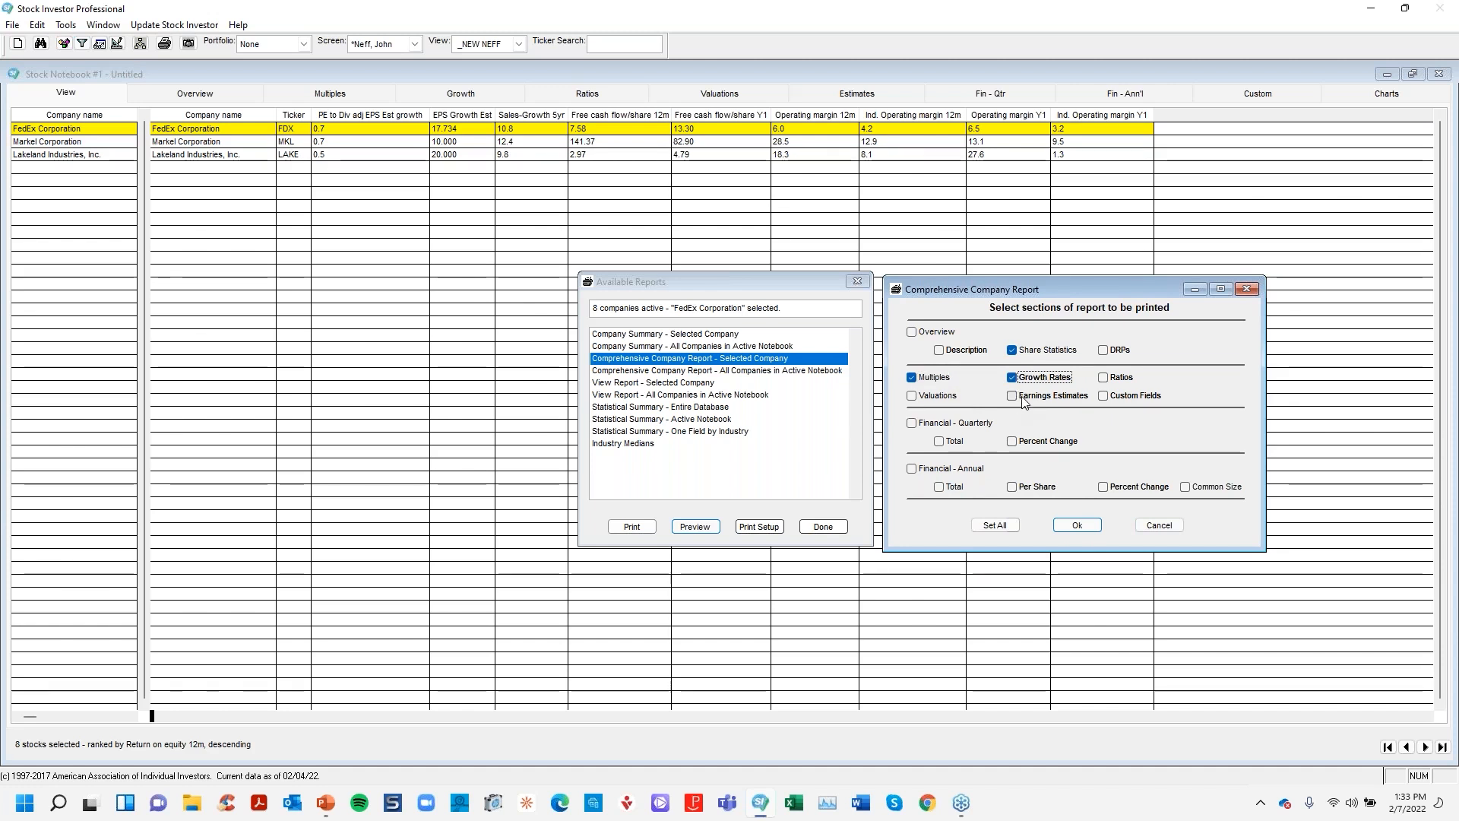
{"action": "left_click", "coordinate": [1023, 398]}
{"action": "left_click", "coordinate": [1116, 380]}
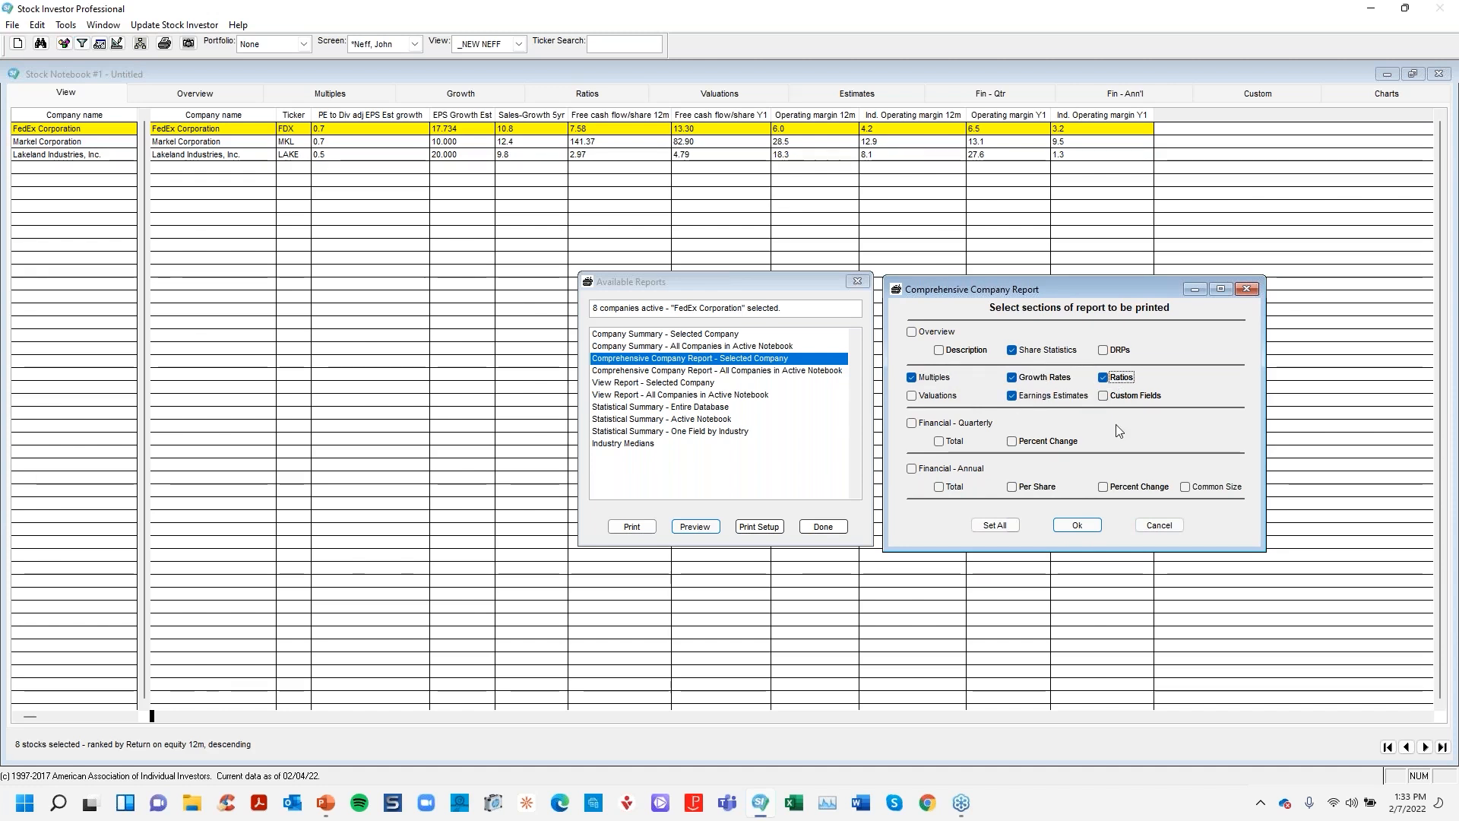
{"action": "left_click", "coordinate": [1016, 450]}
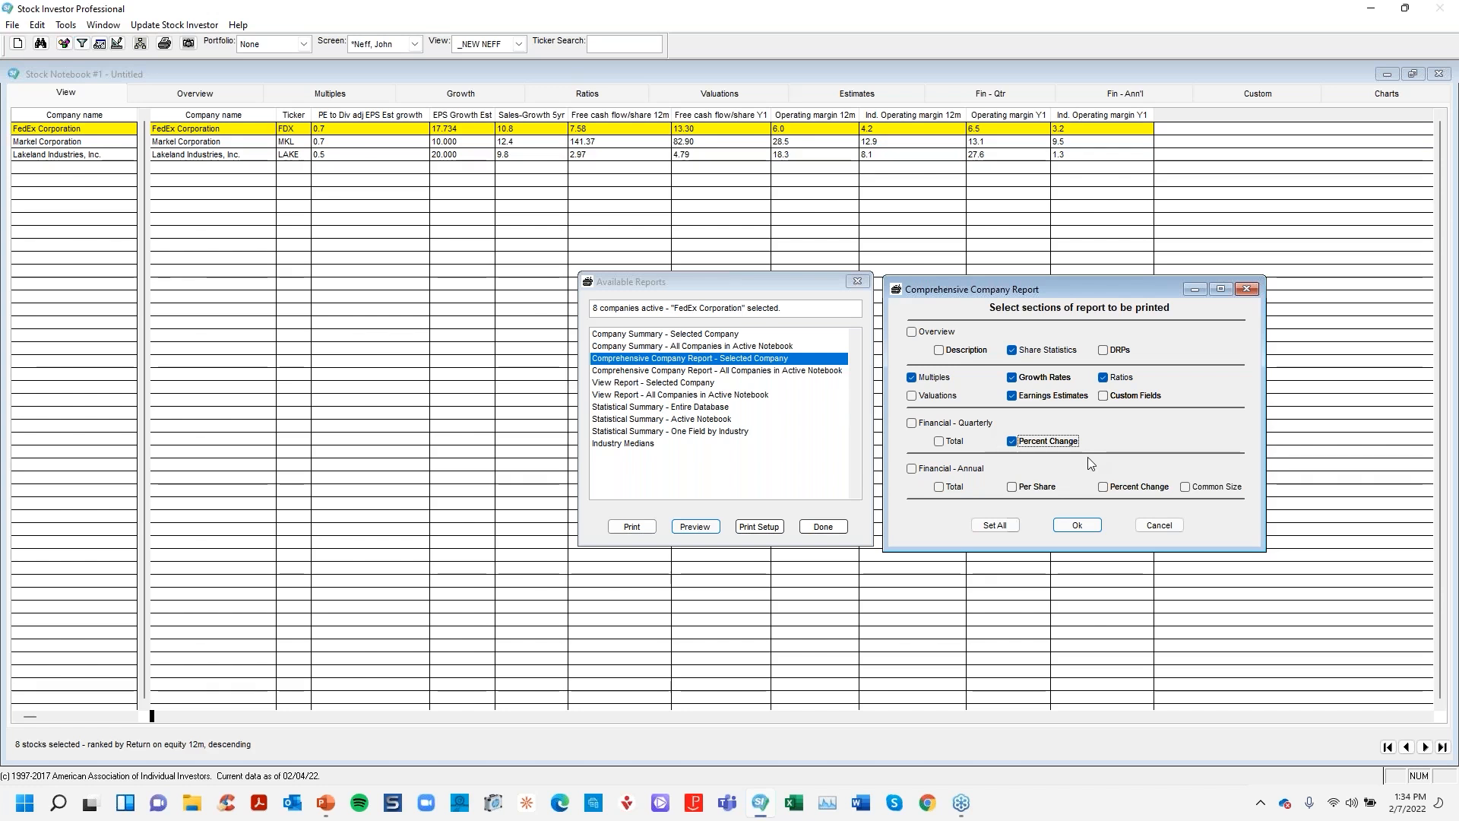
{"action": "left_click", "coordinate": [1117, 489]}
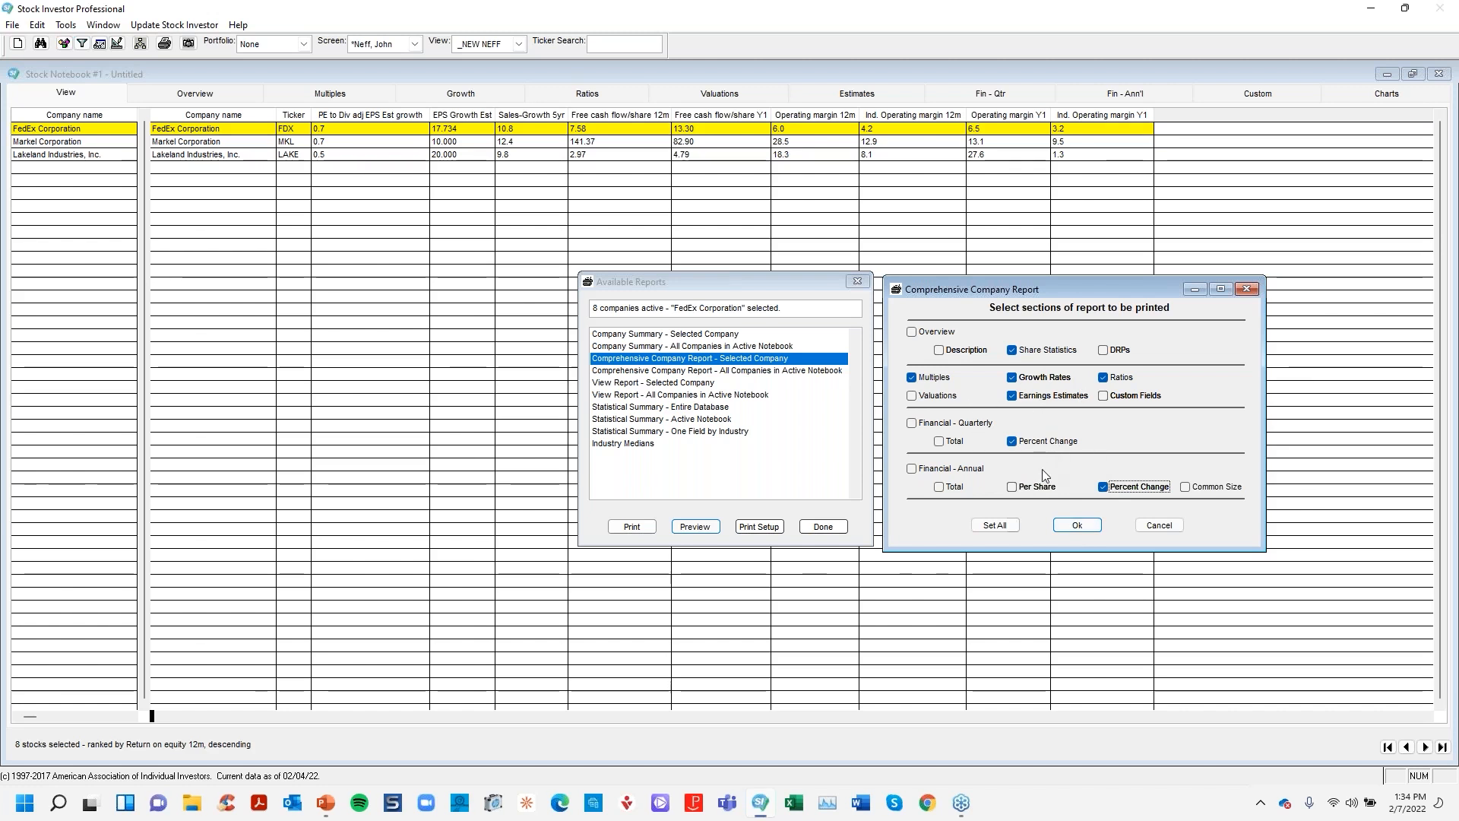
{"action": "left_click", "coordinate": [1077, 525]}
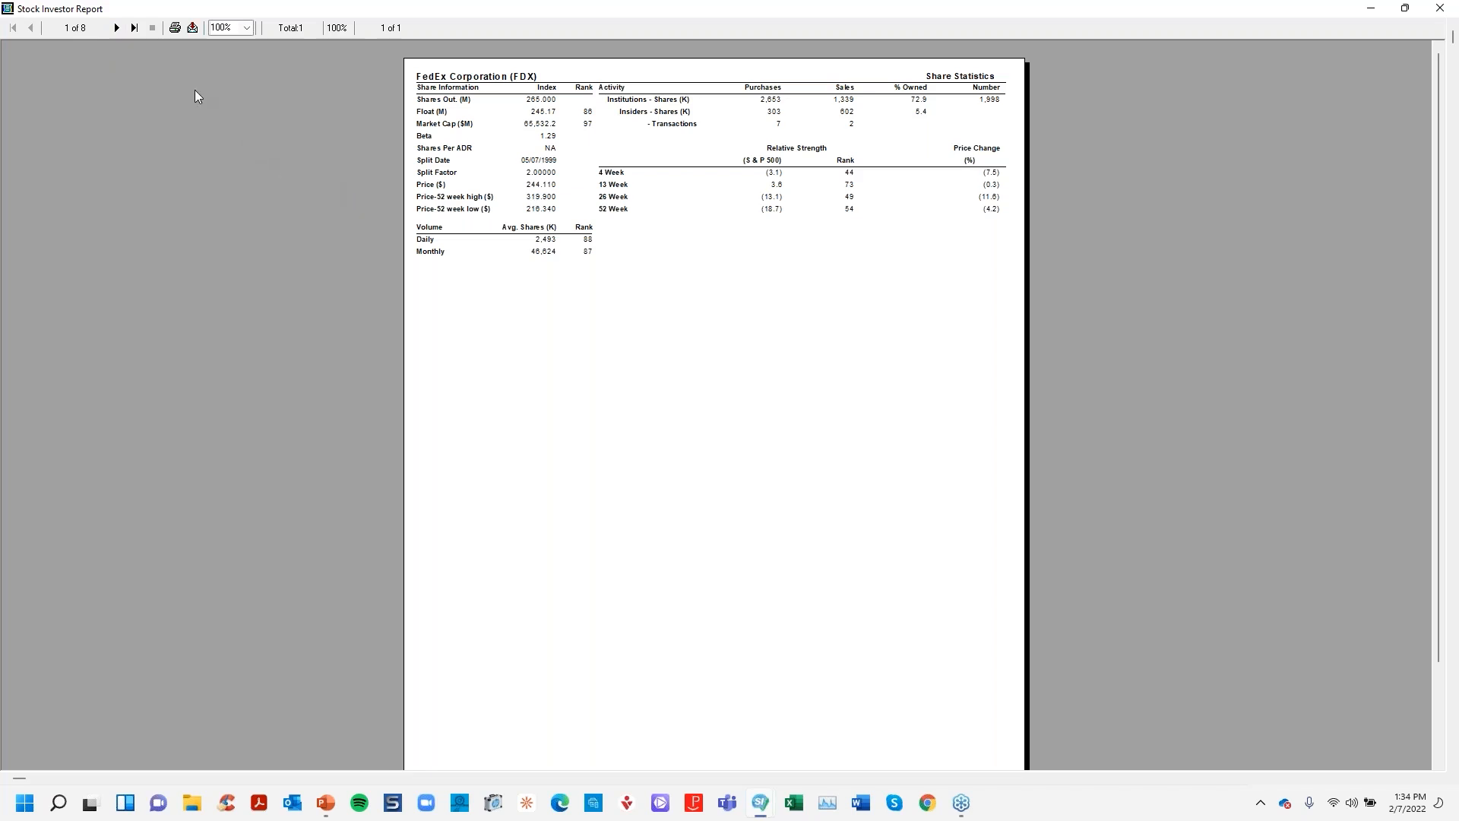
Page through the FedEx comprehensive report to its last page, examining earnings estimates, multiples, growth rates, ratios and percent changes.
{"action": "left_click", "coordinate": [116, 28]}
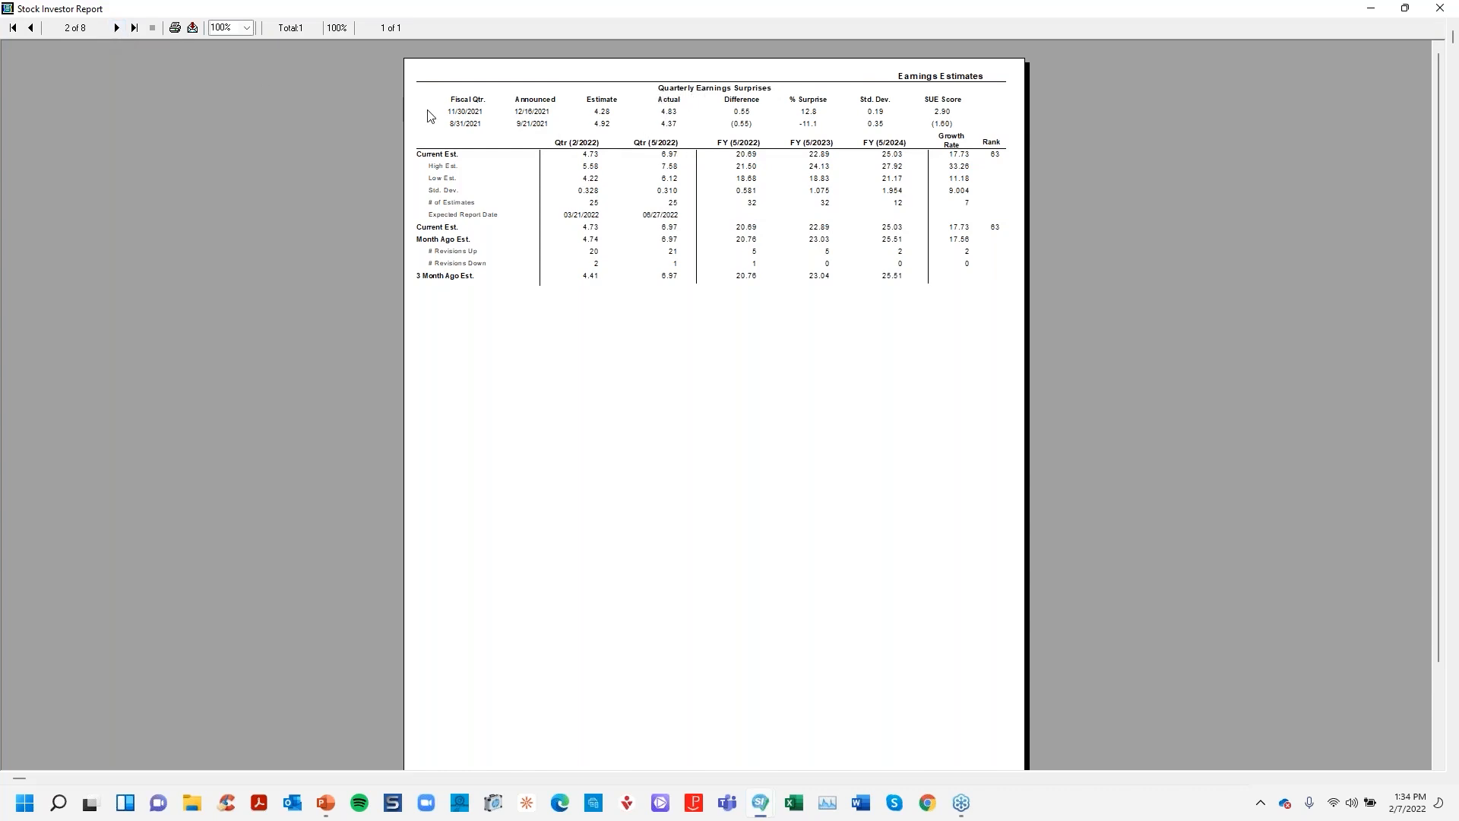
{"action": "left_click", "coordinate": [116, 28]}
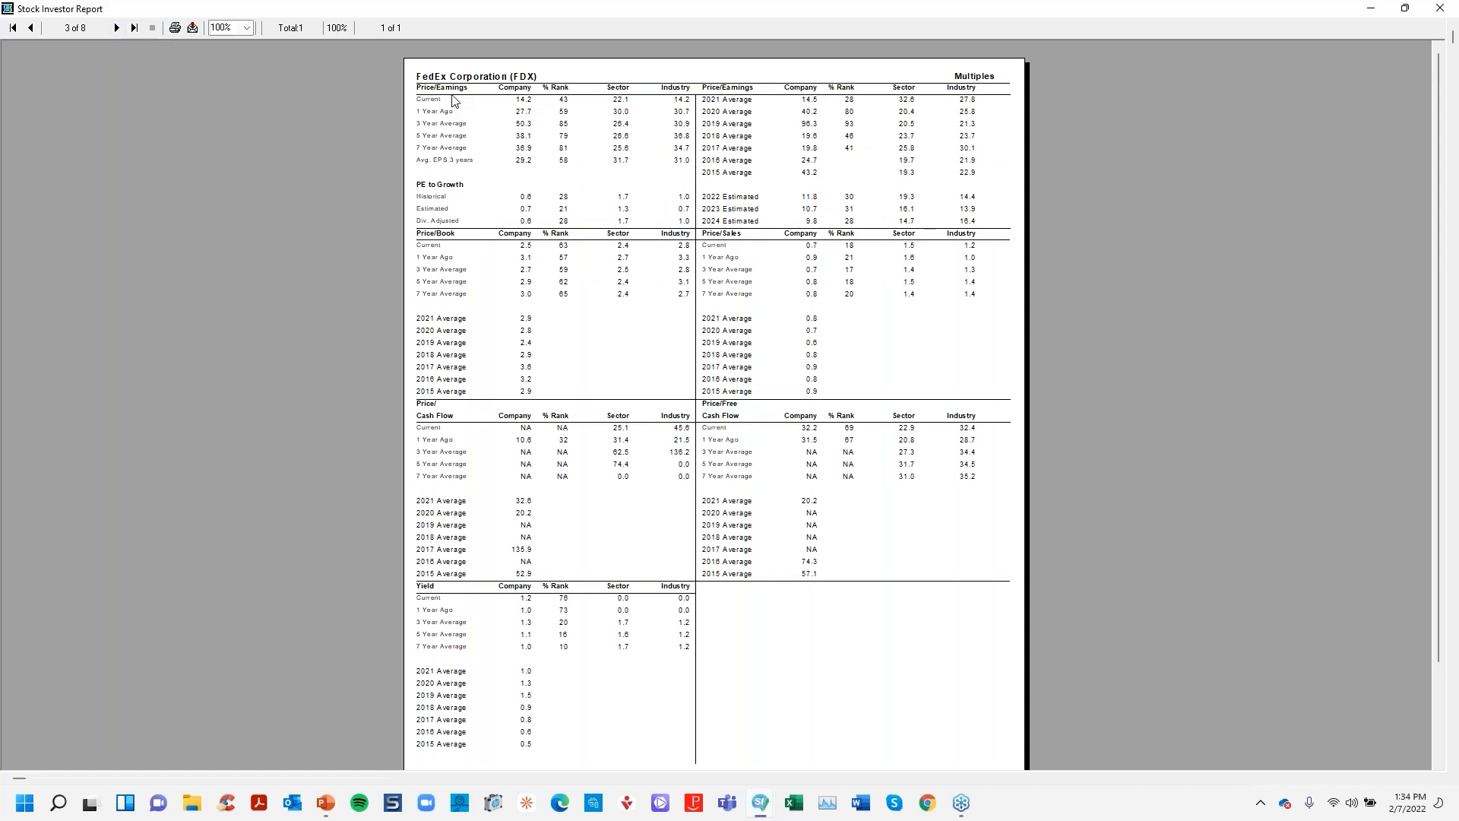
{"action": "left_click", "coordinate": [116, 28]}
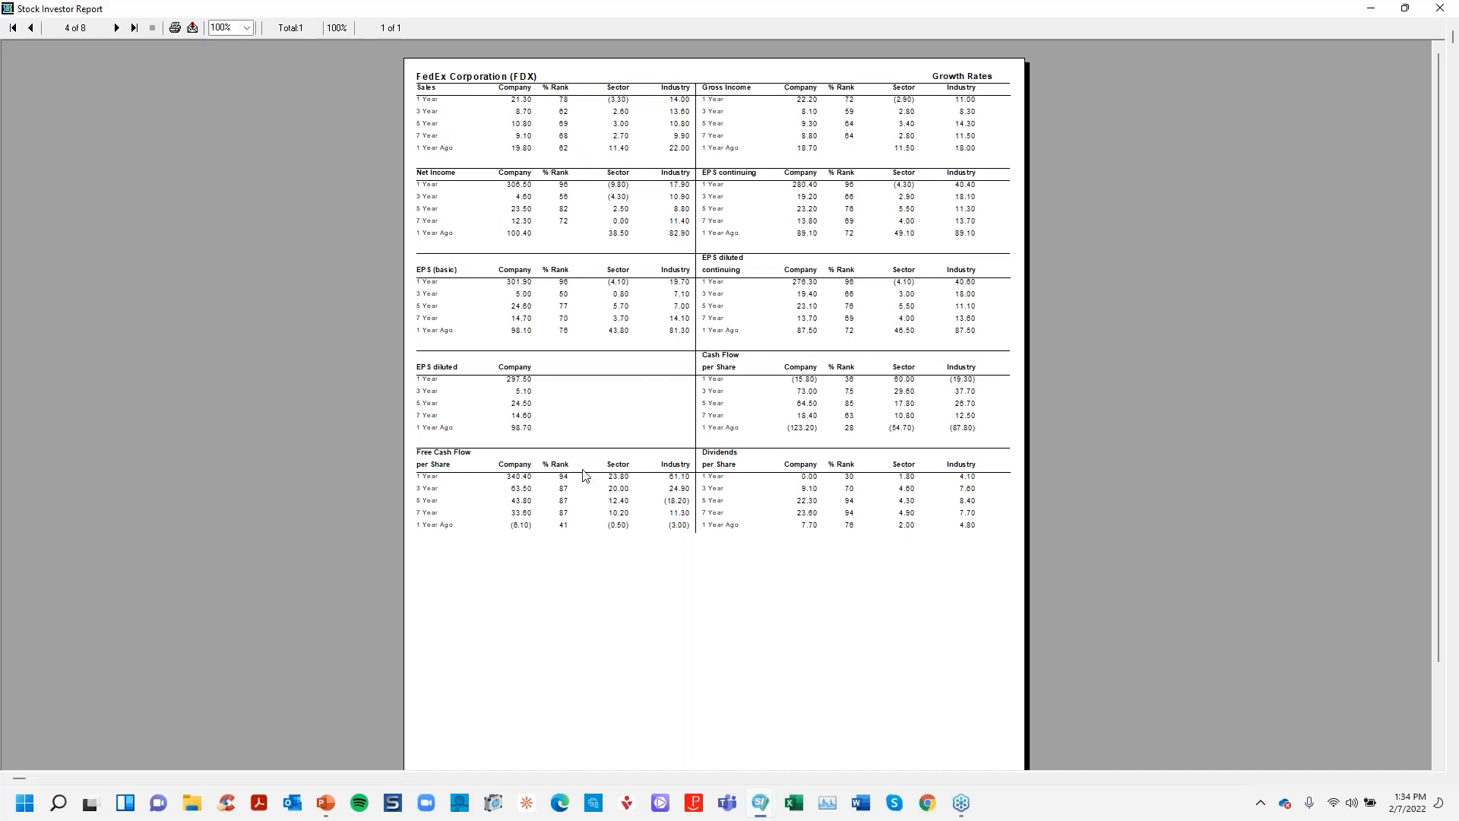
{"action": "left_click", "coordinate": [118, 29]}
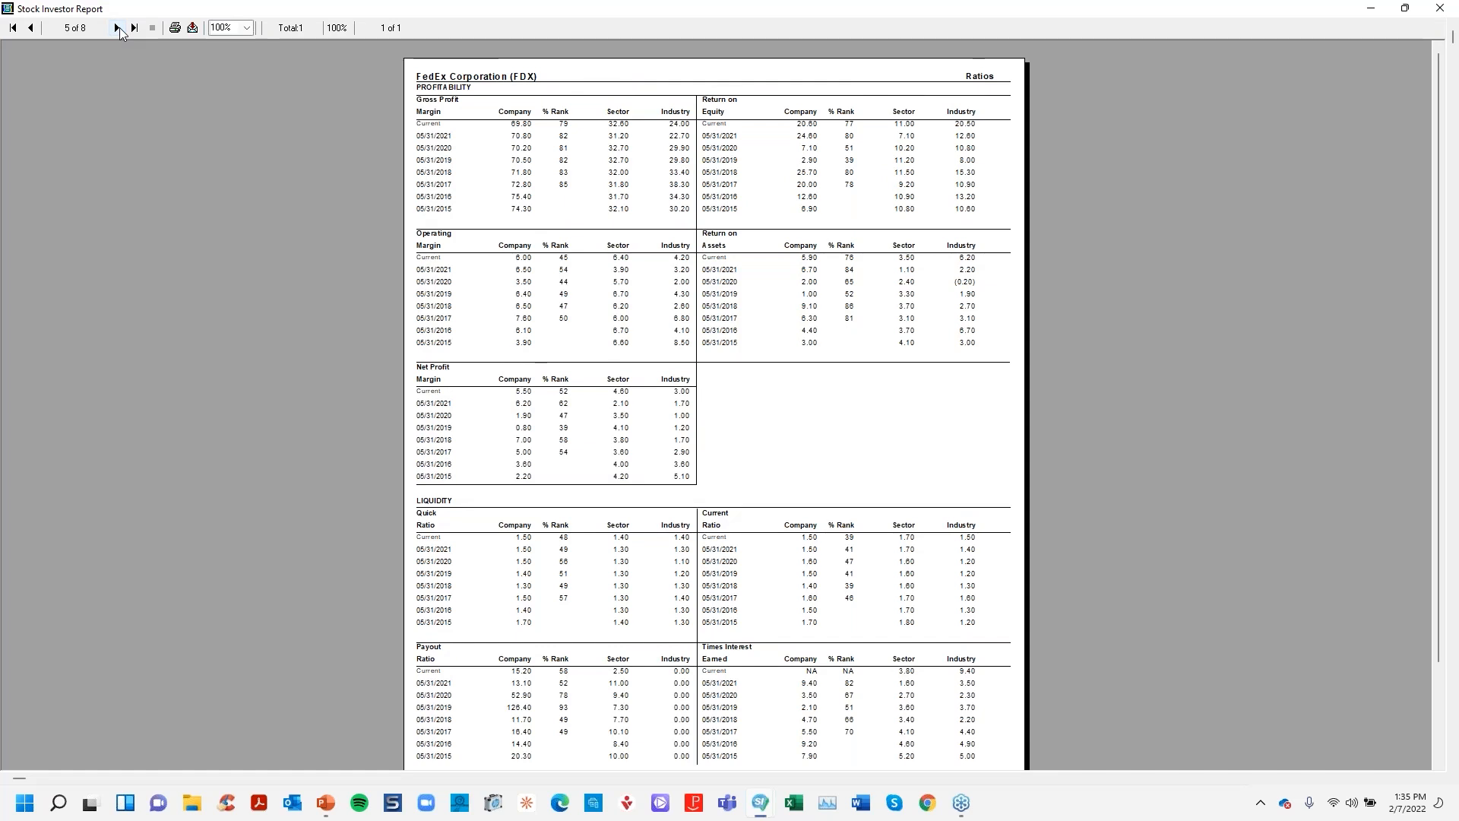
{"action": "left_click", "coordinate": [118, 28]}
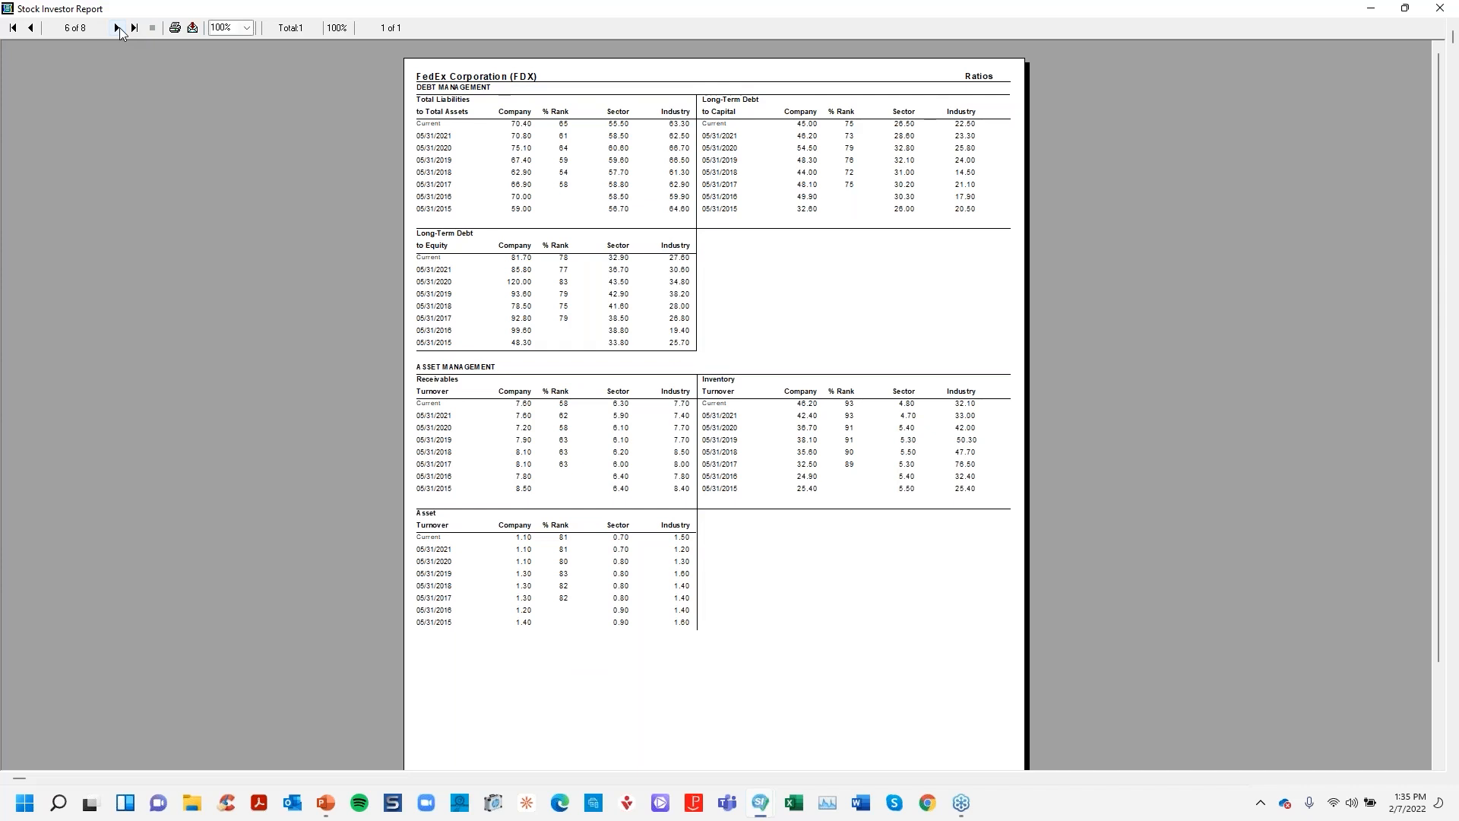
{"action": "left_click", "coordinate": [118, 28]}
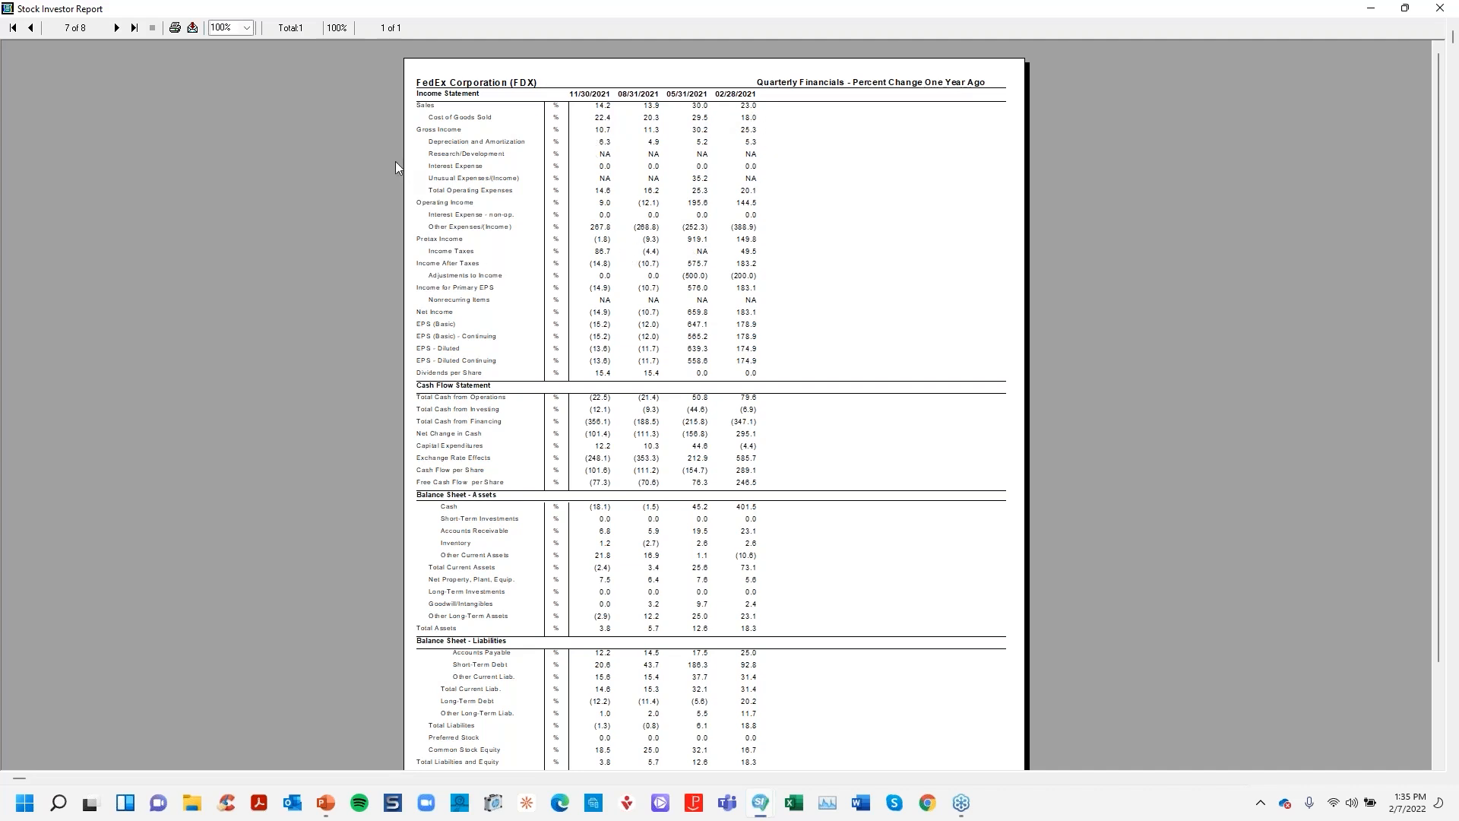
{"action": "left_click", "coordinate": [117, 28]}
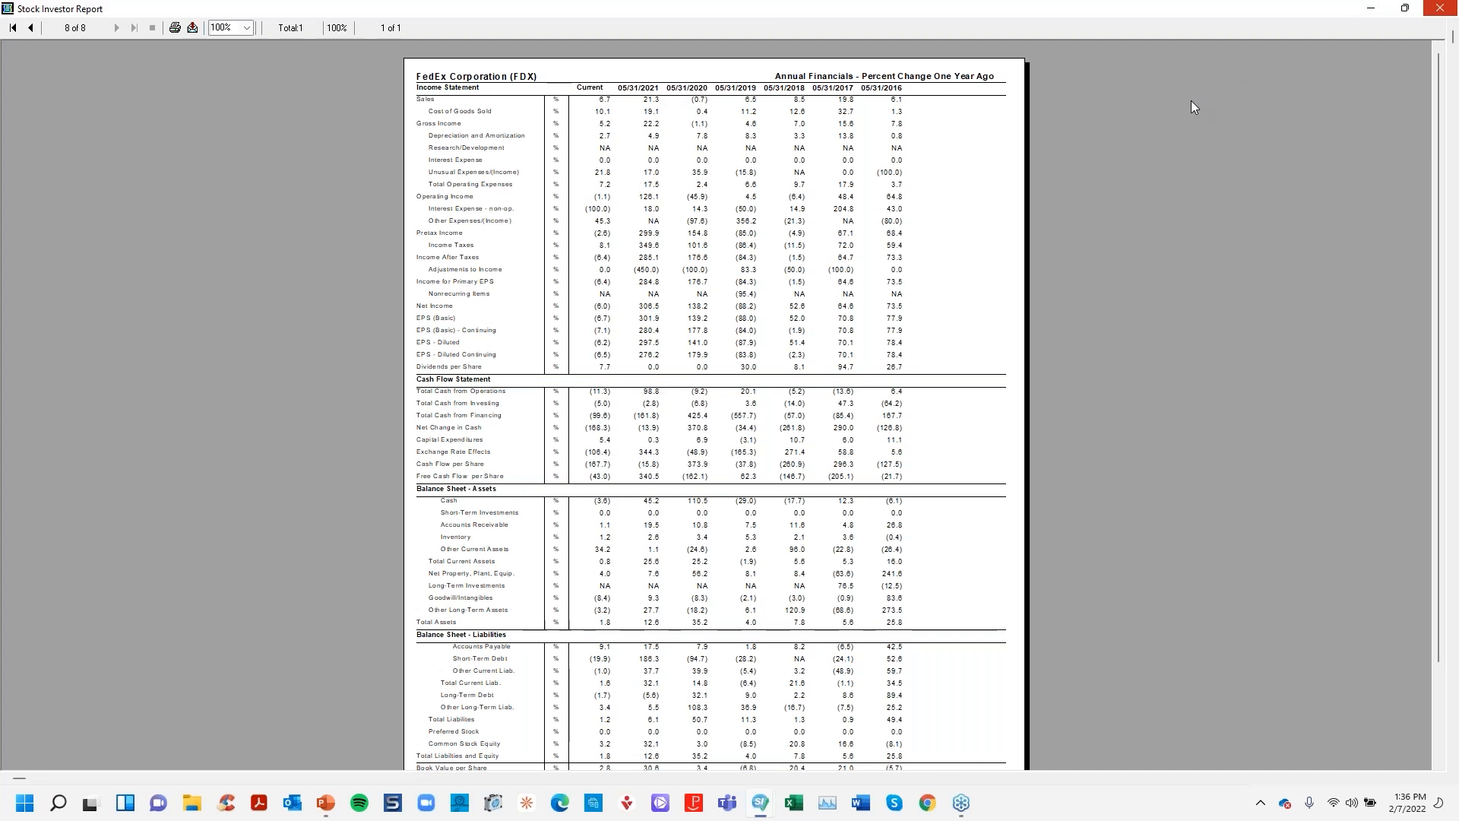
Close the comprehensive report preview and start a new blank screen in the Screen Editor, placed beside the list of reports.
{"action": "left_click", "coordinate": [1440, 9]}
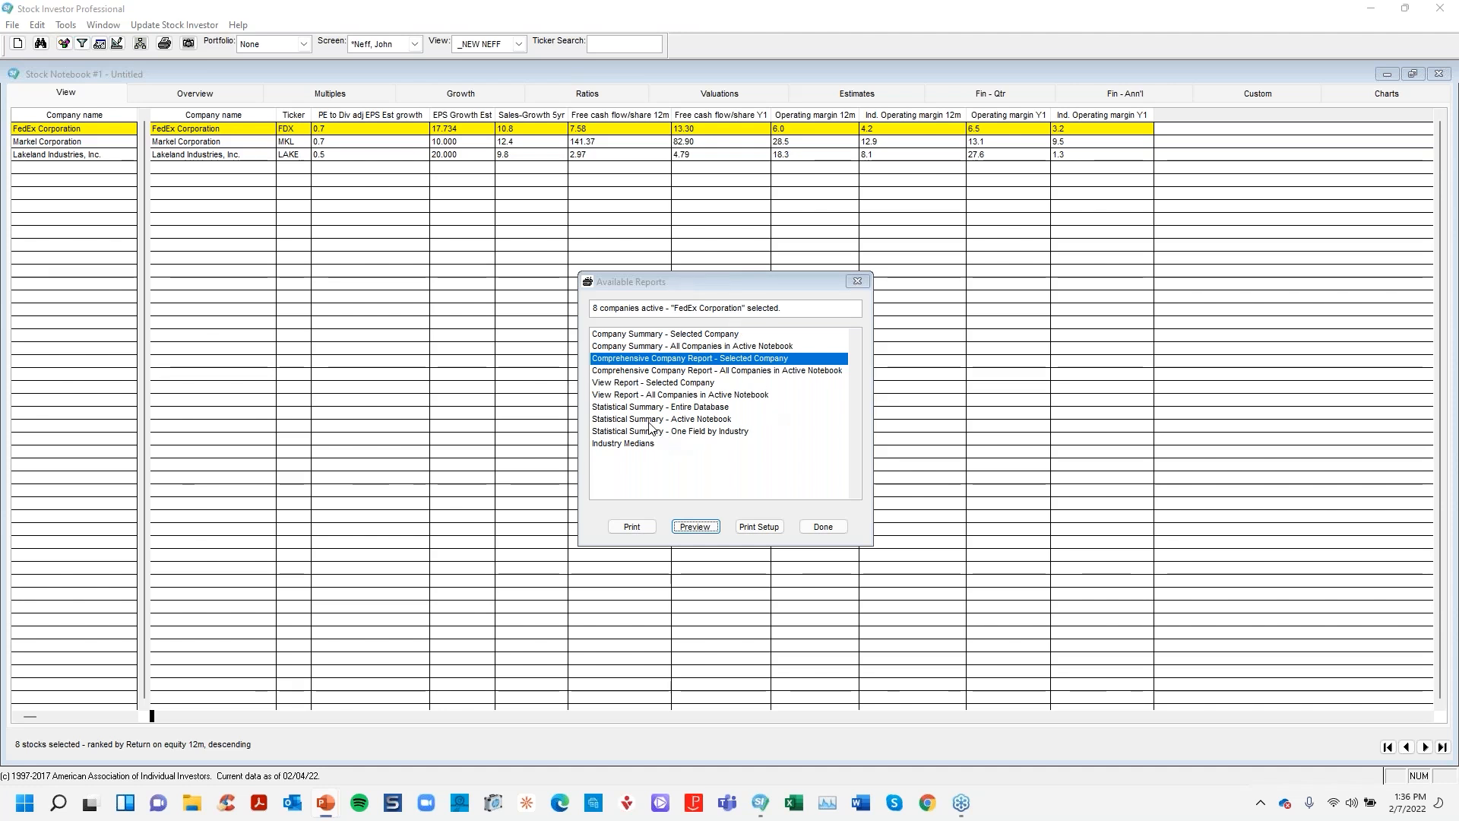
{"action": "left_click", "coordinate": [82, 43]}
{"action": "left_click_drag", "start_coordinate": [699, 210], "coordinate": [316, 201]}
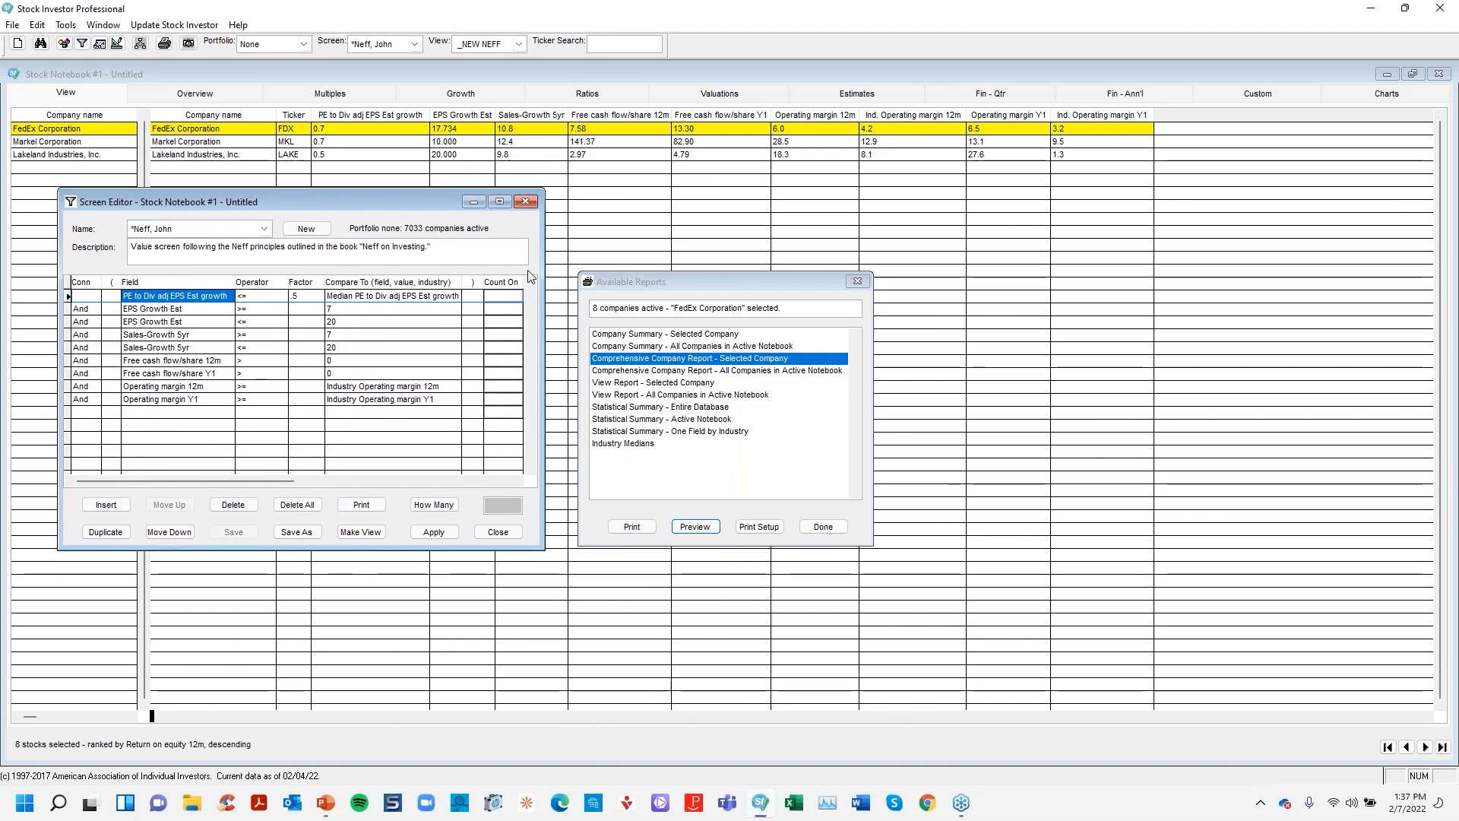
{"action": "left_click_drag", "start_coordinate": [754, 281], "coordinate": [900, 244]}
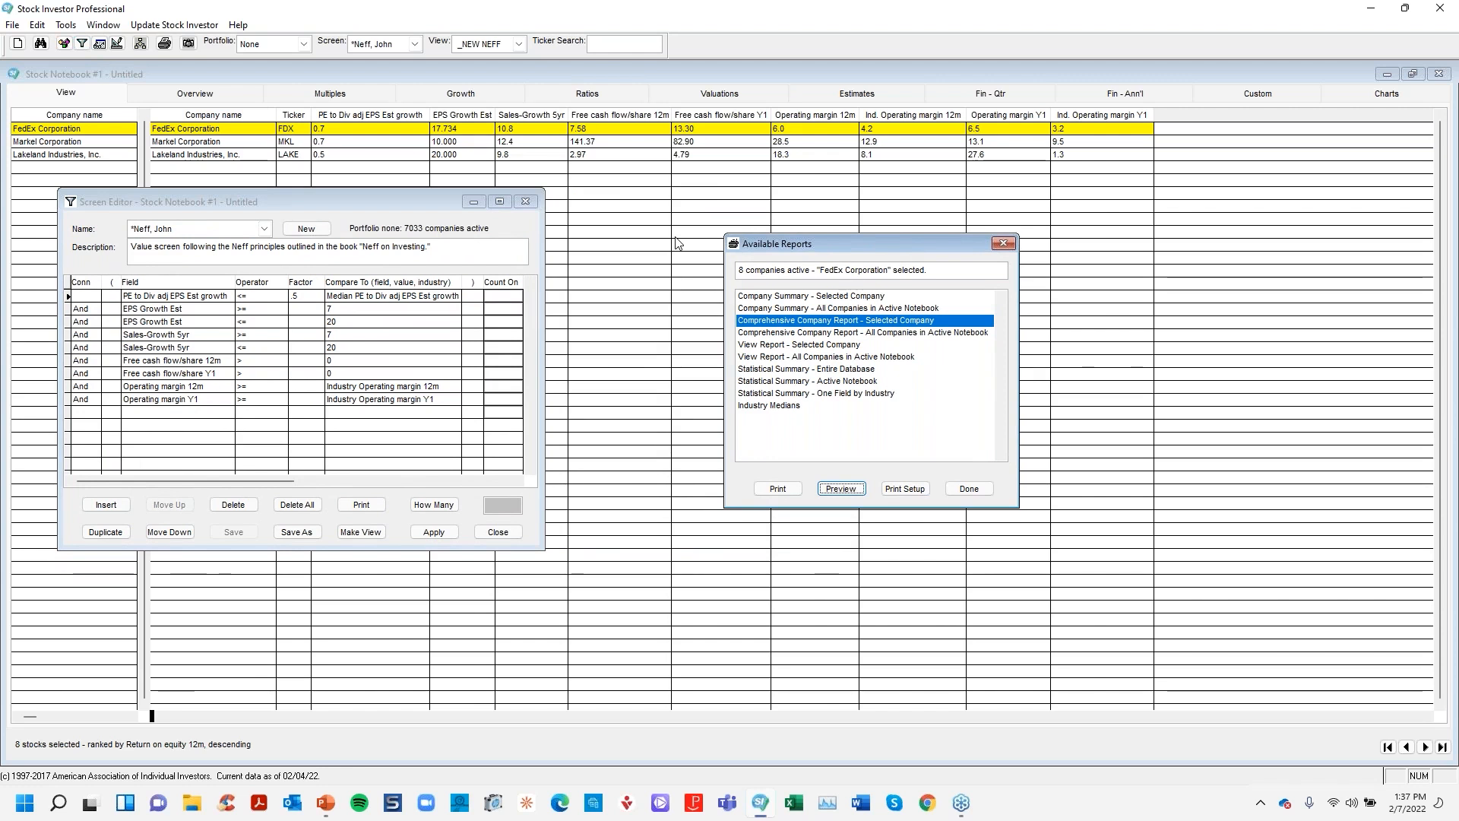
{"action": "left_click", "coordinate": [304, 228]}
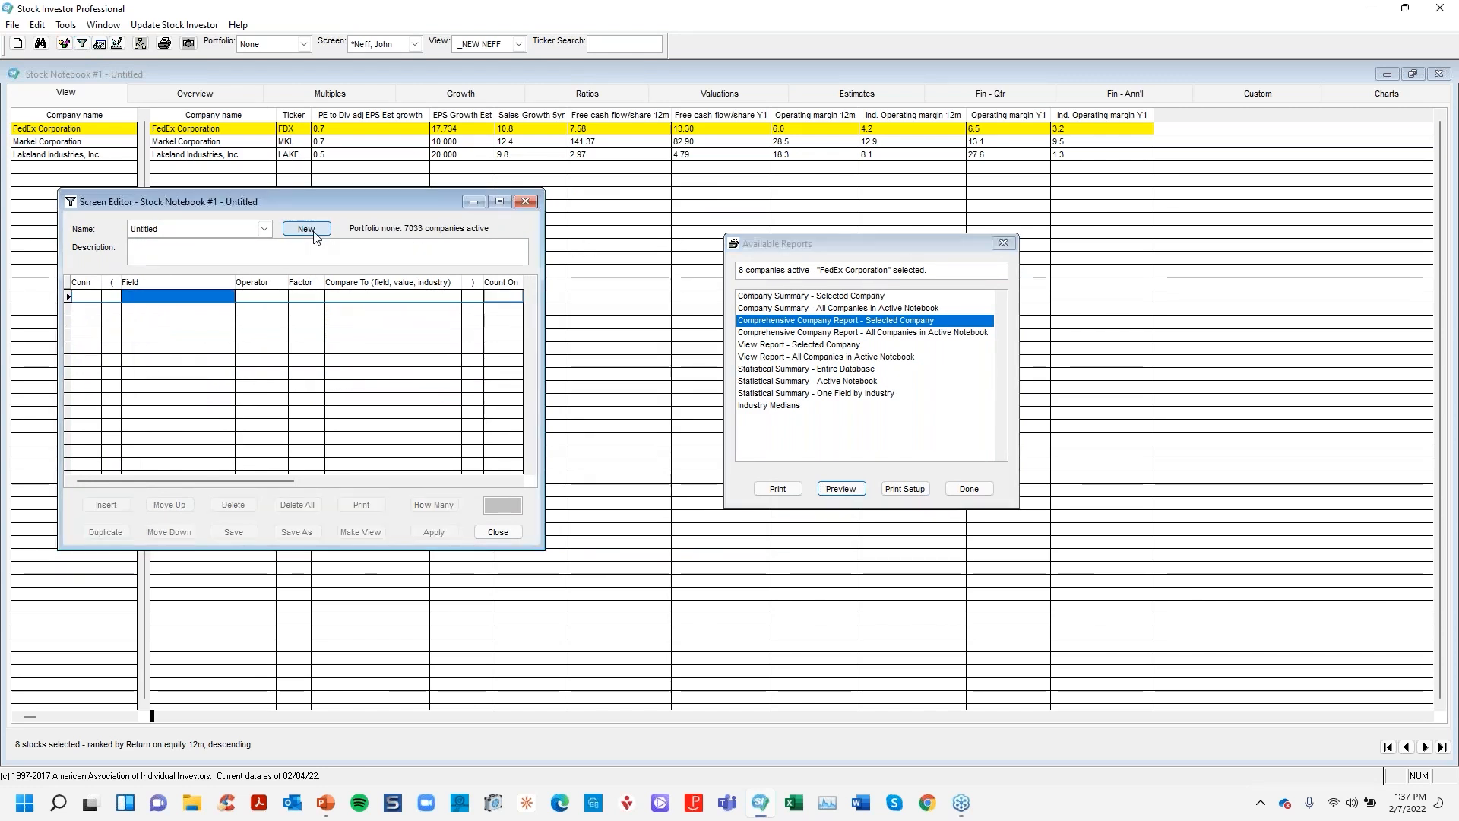
{"action": "left_click_drag", "start_coordinate": [355, 203], "coordinate": [493, 207]}
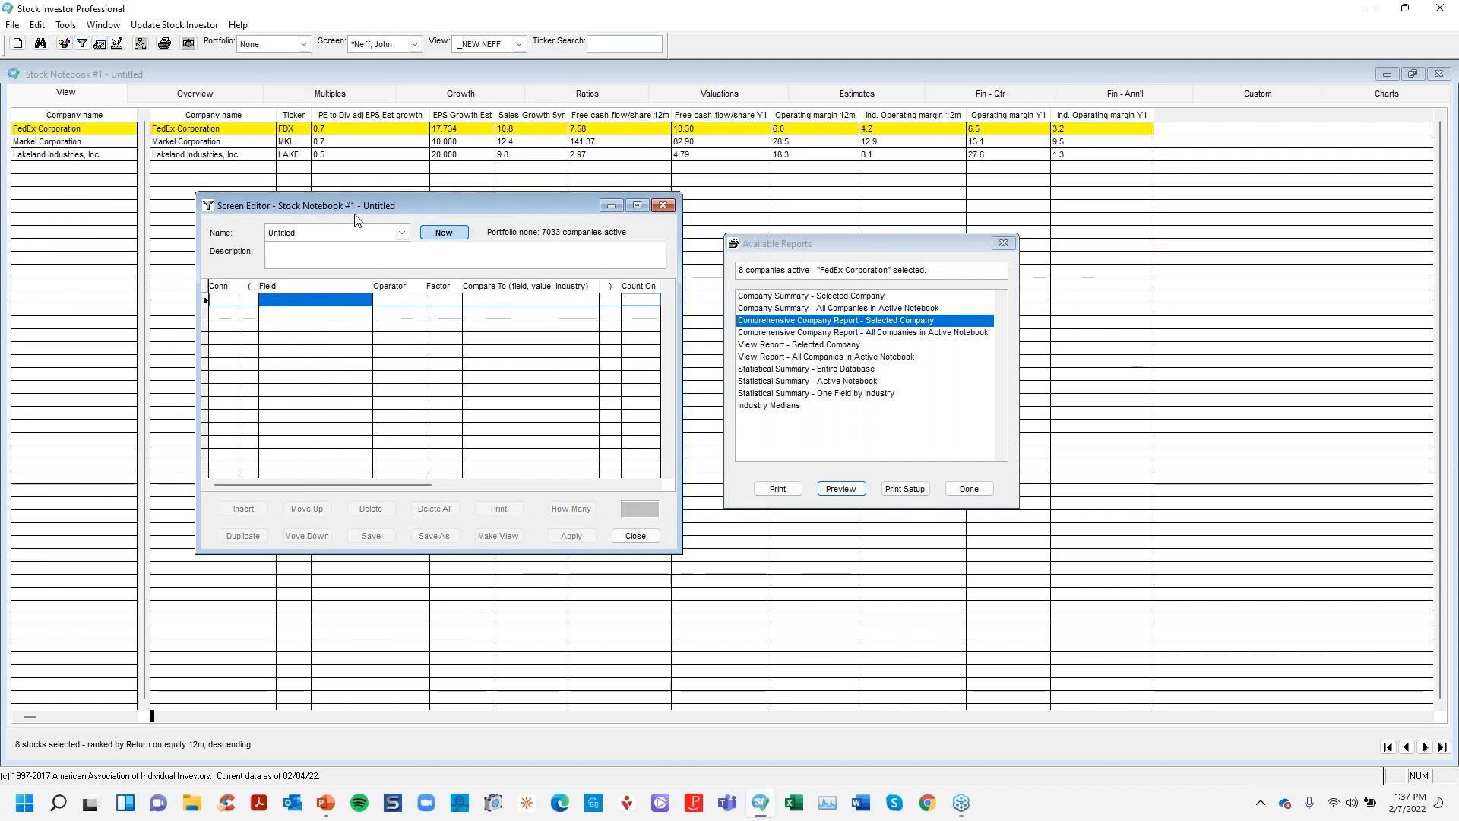
Add a screening criterion requiring the company information field "Standard and Poor stock" to equal 500.
{"action": "left_click", "coordinate": [272, 301]}
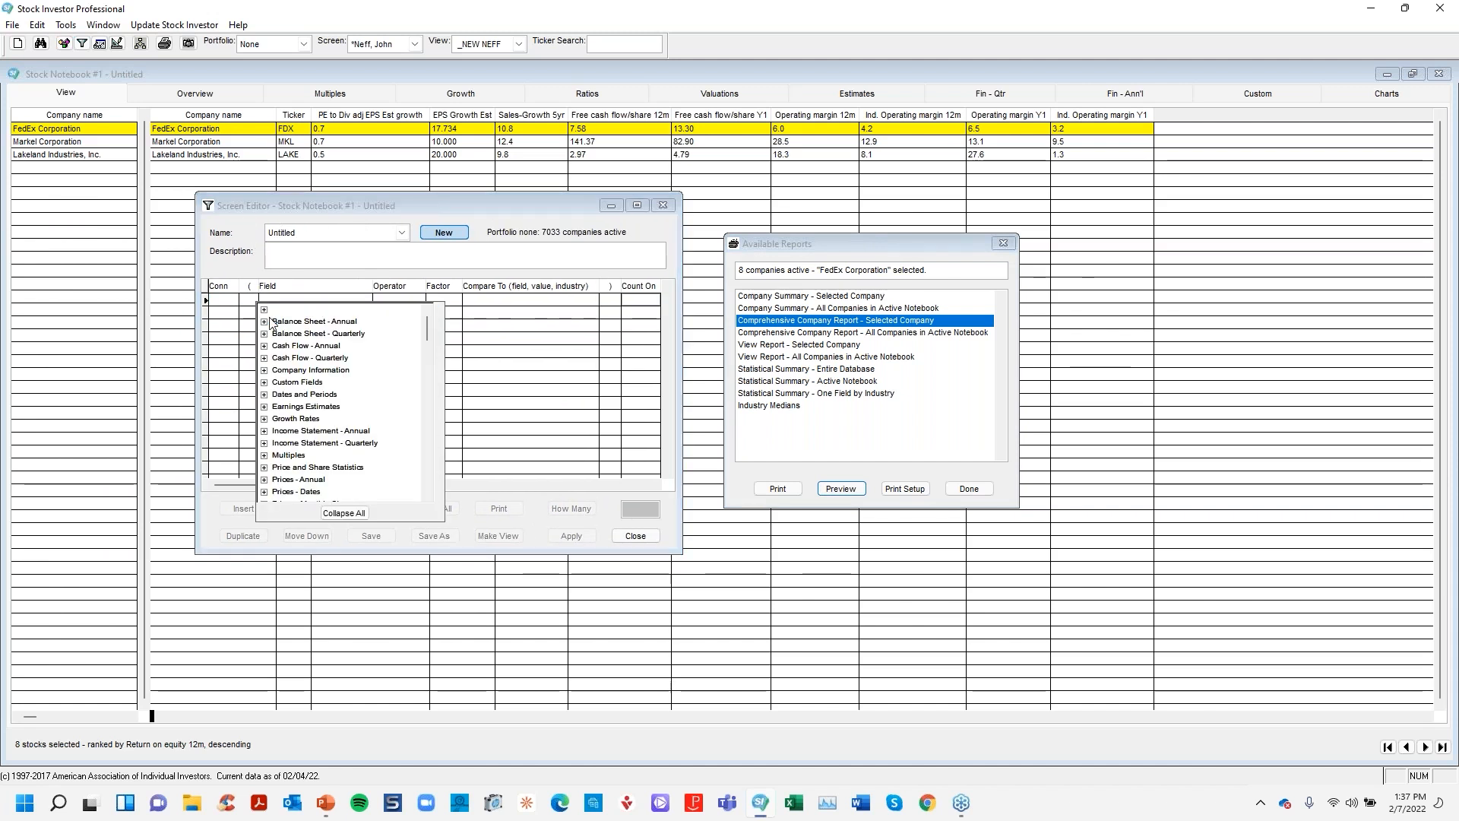
{"action": "left_click", "coordinate": [265, 370]}
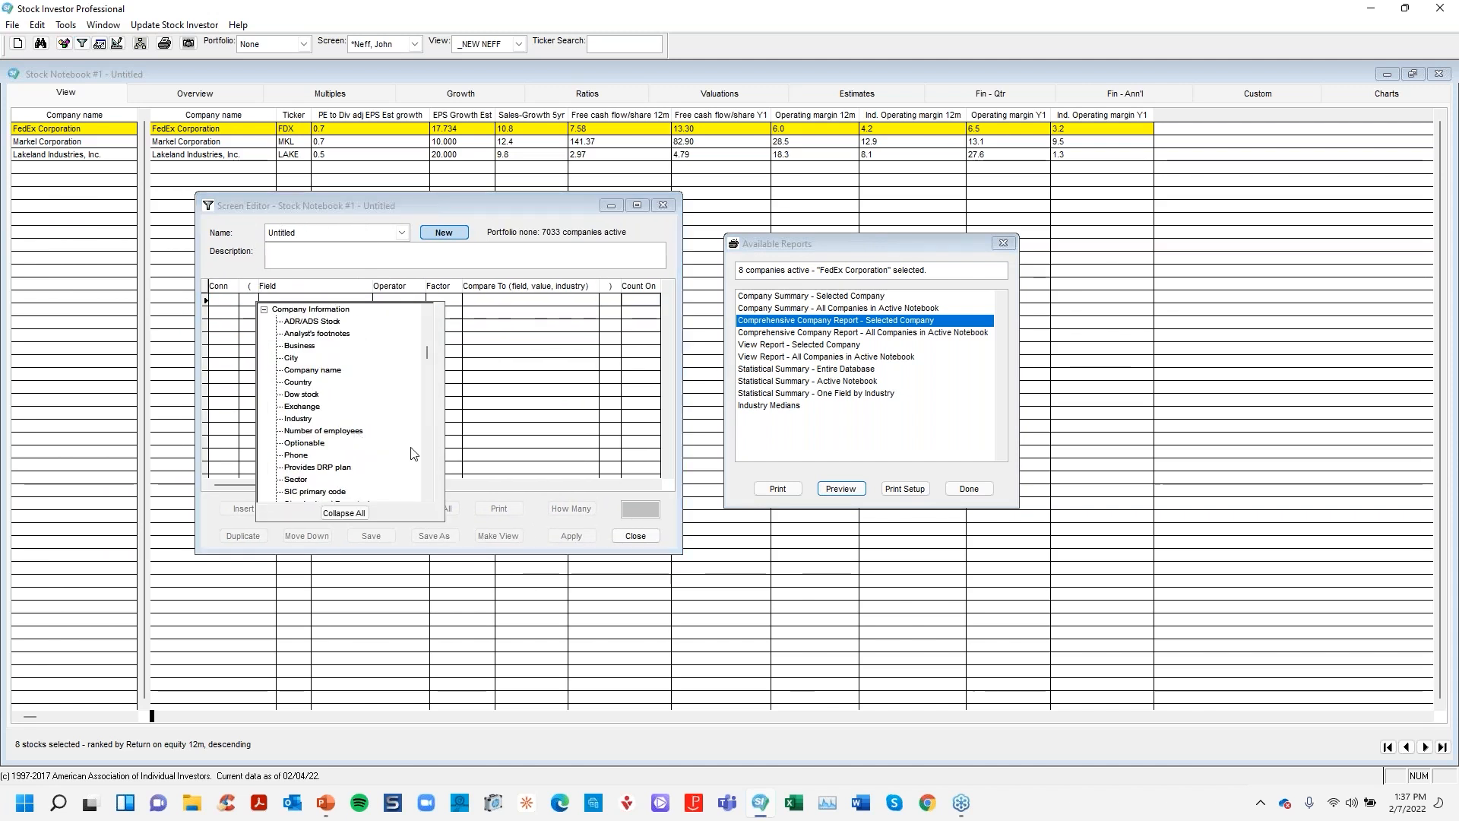
{"action": "left_click", "coordinate": [430, 444]}
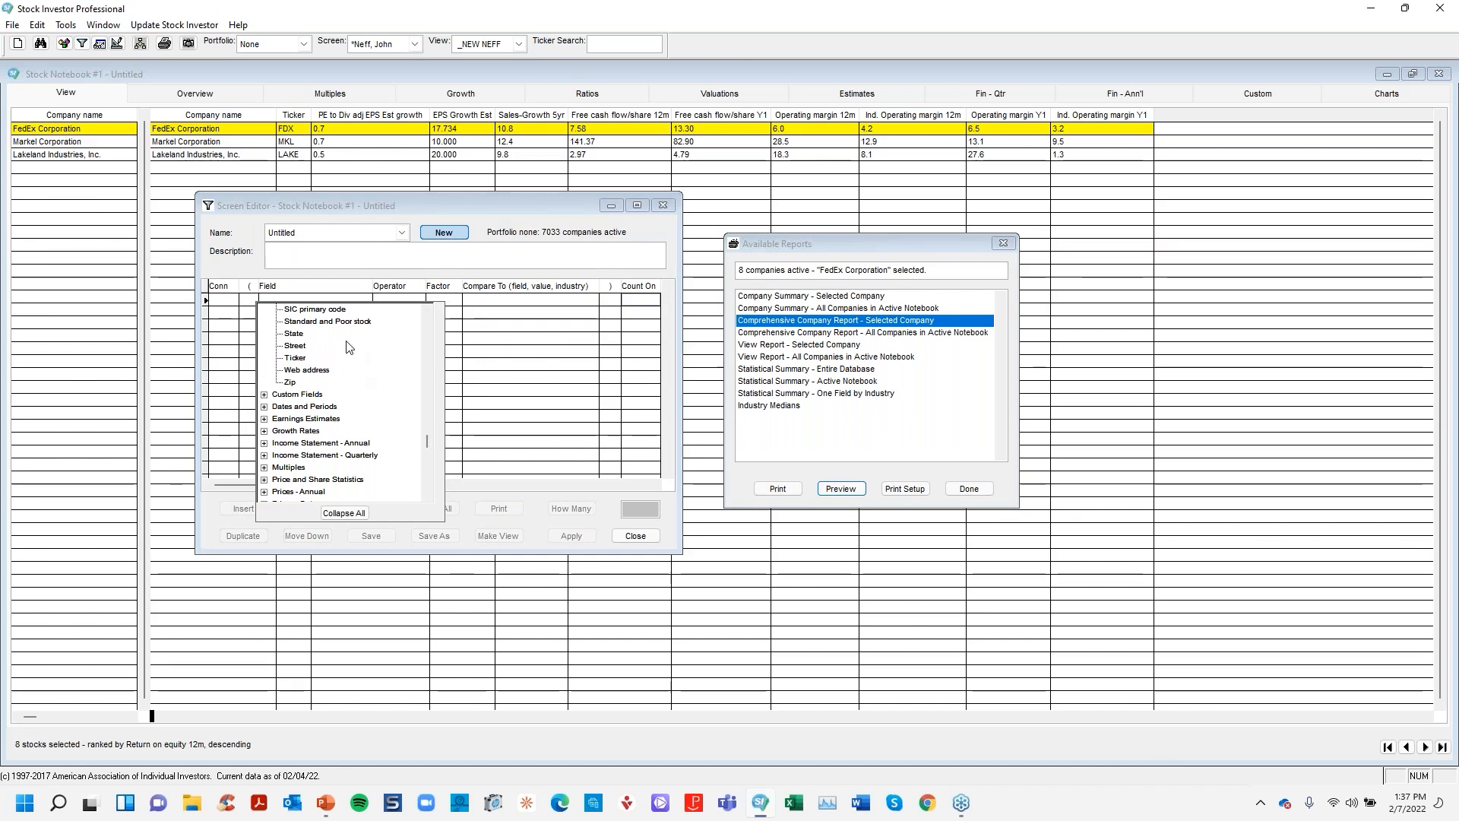
{"action": "left_click", "coordinate": [329, 321]}
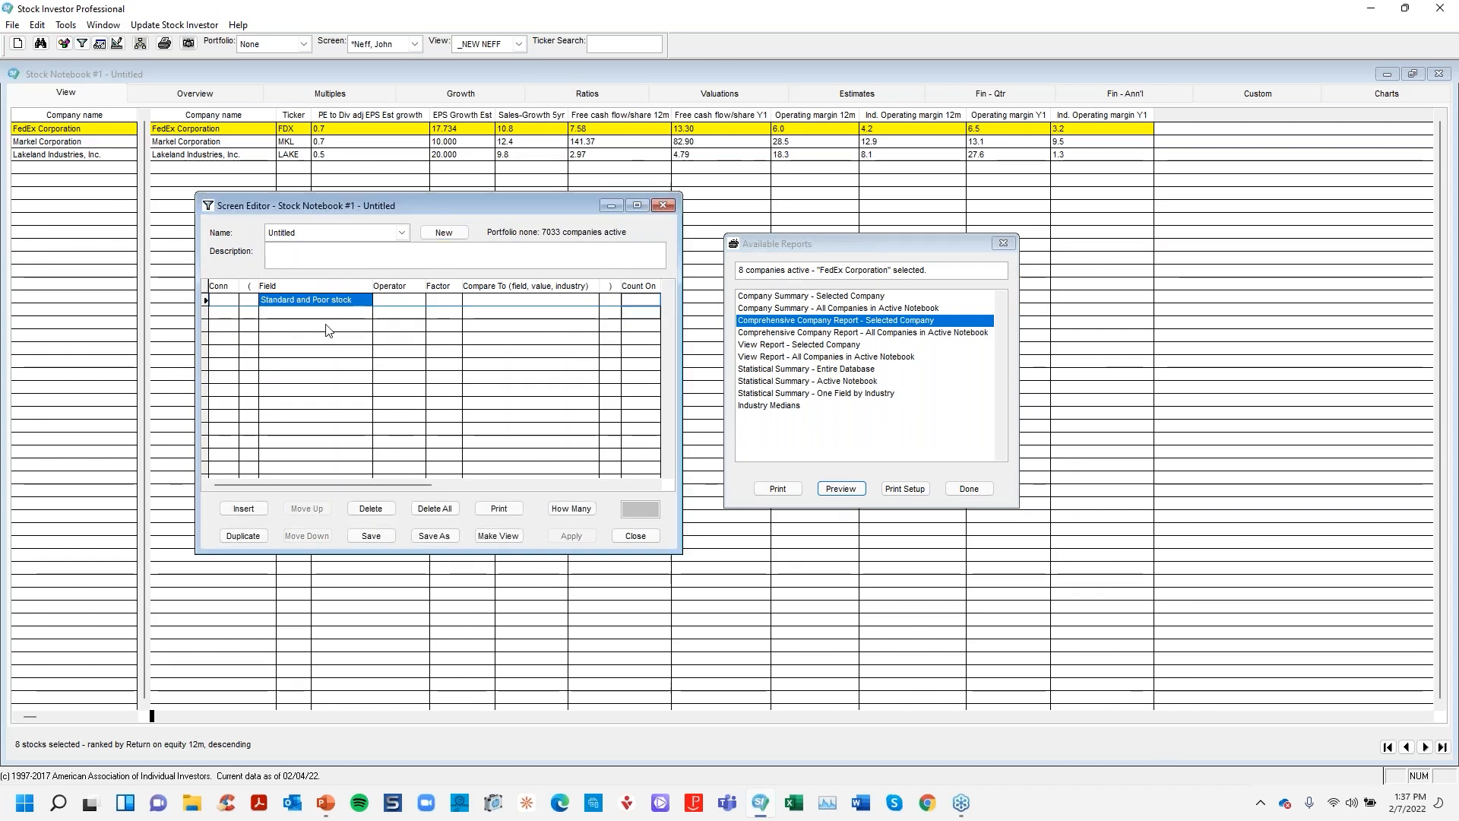
{"action": "left_click", "coordinate": [399, 303]}
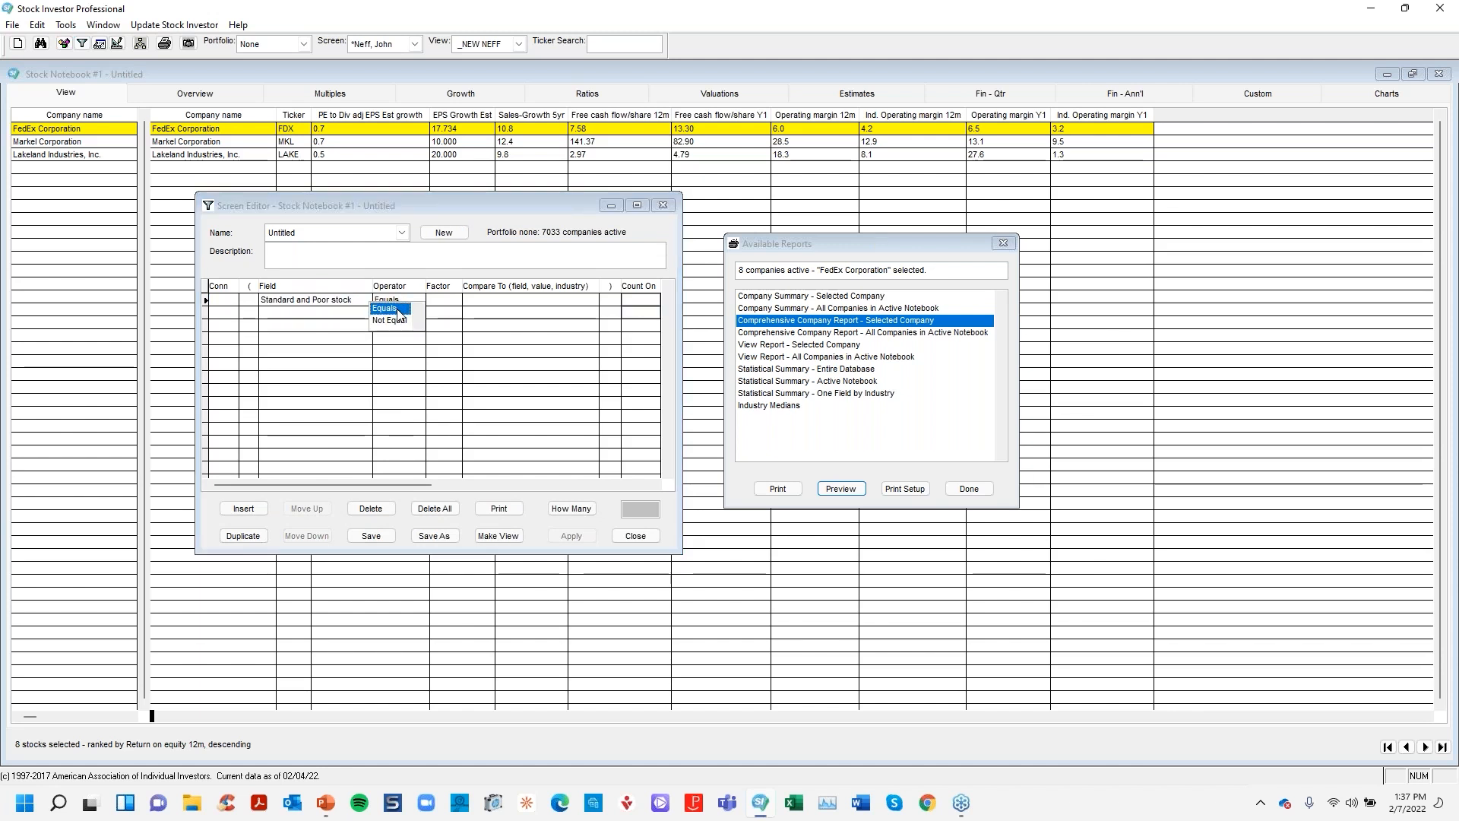
{"action": "left_click", "coordinate": [397, 310]}
{"action": "left_click", "coordinate": [478, 301]}
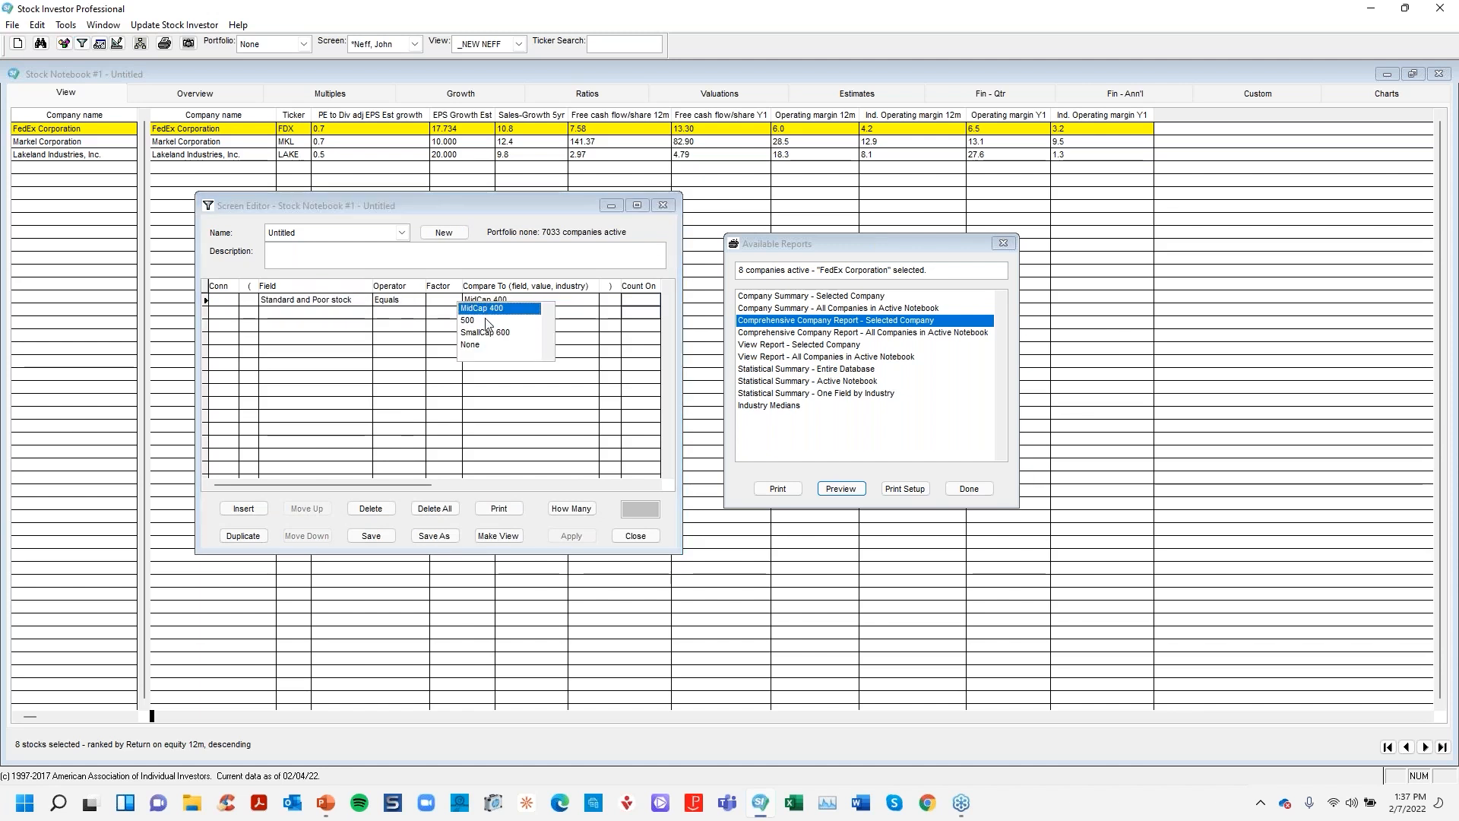
{"action": "left_click", "coordinate": [486, 321]}
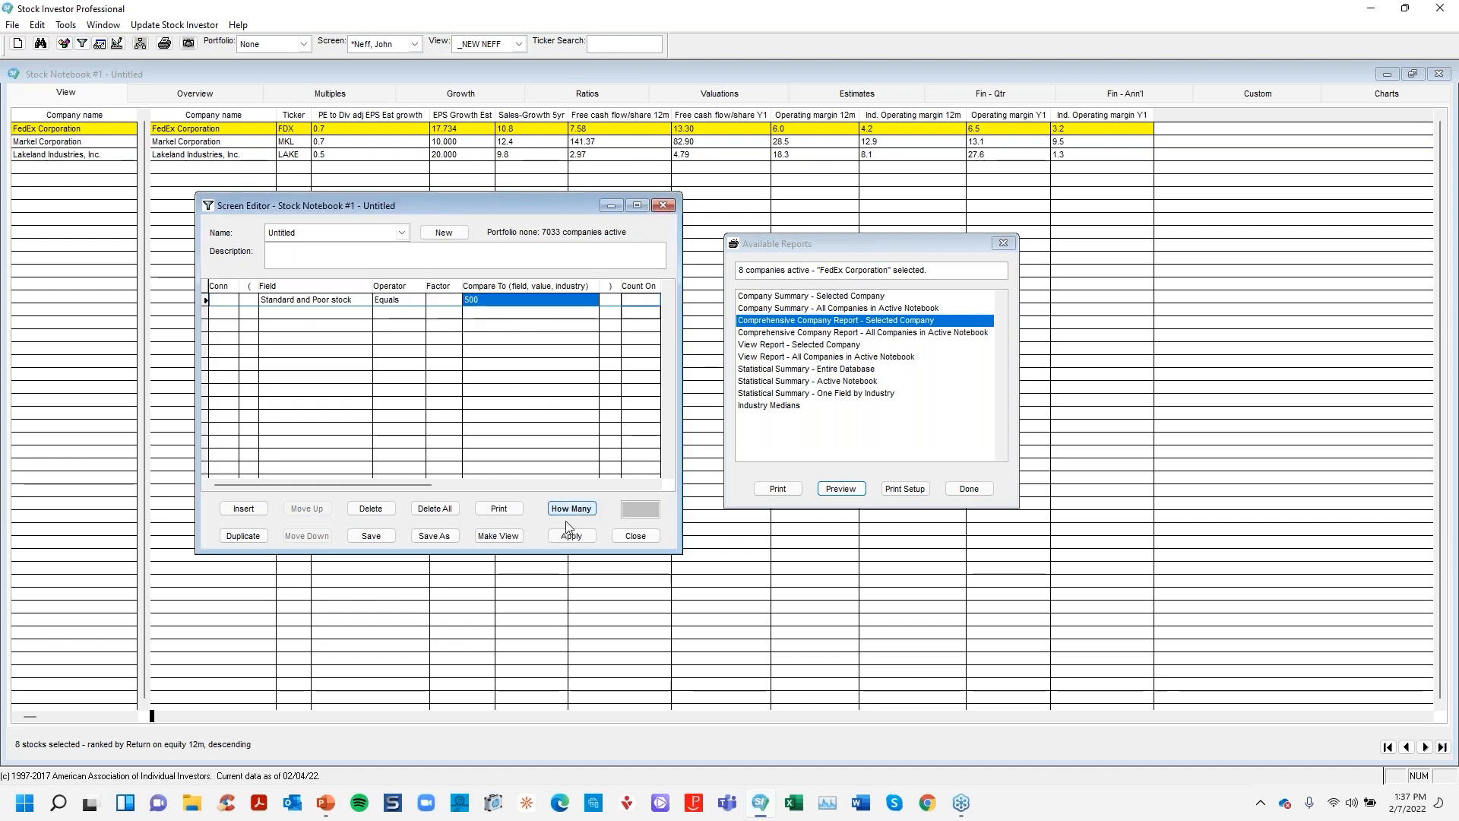
Apply the untitled S&P 500 screen to the notebook and close the Screen Editor.
{"action": "left_click", "coordinate": [574, 536]}
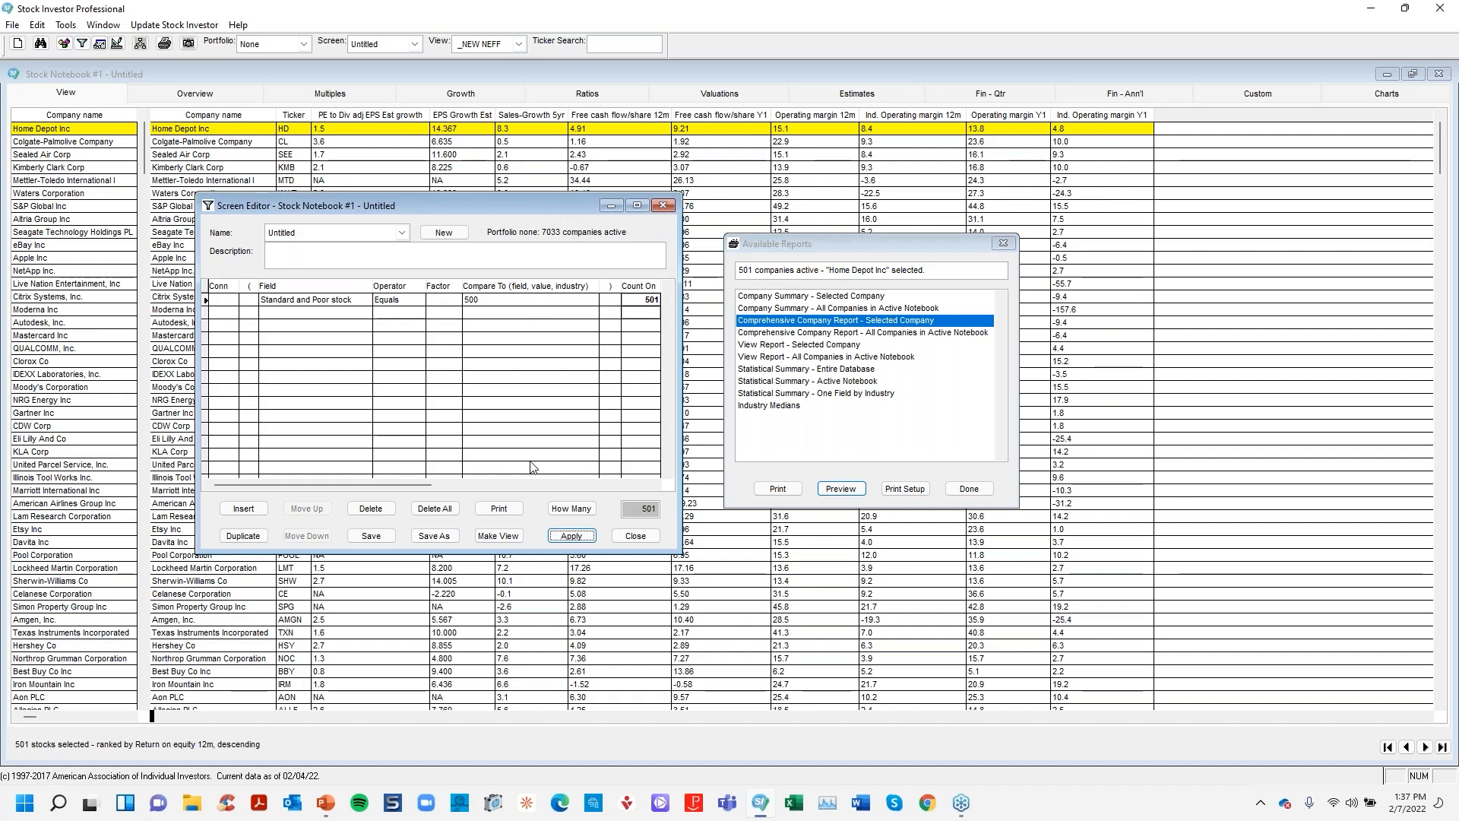
{"action": "left_click", "coordinate": [572, 535]}
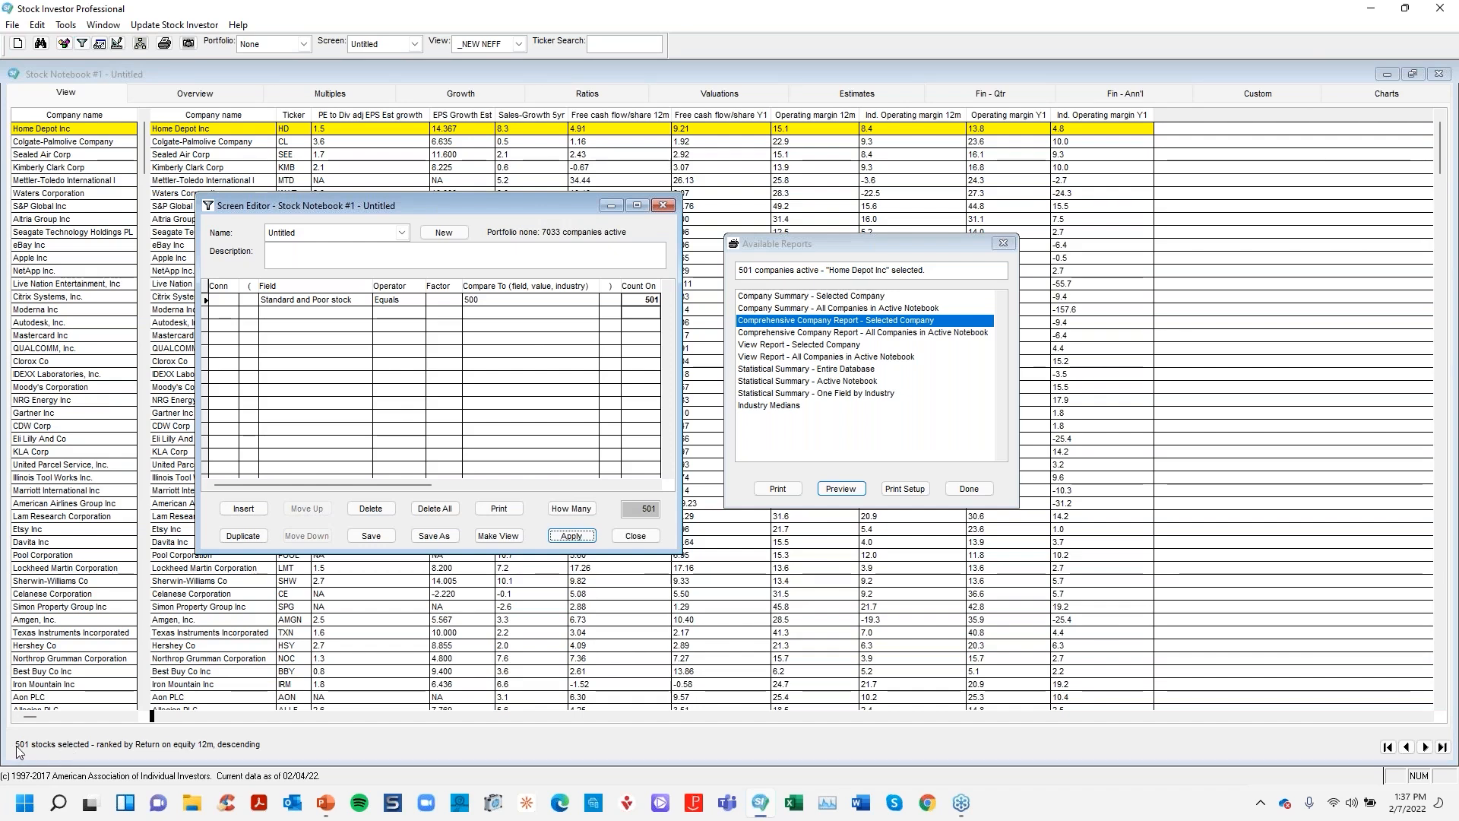
{"action": "key", "text": "Escape"}
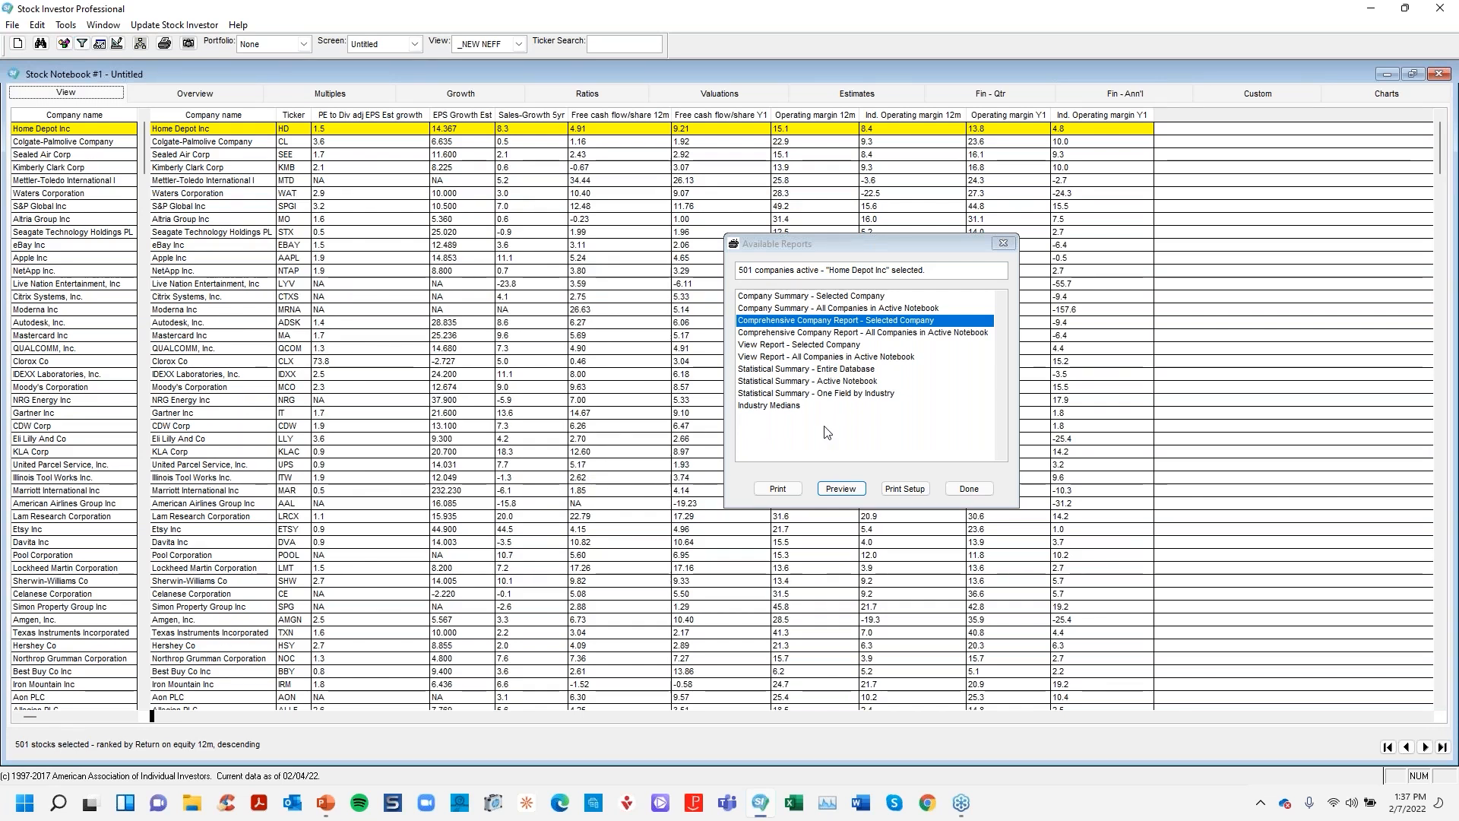
Start a preview of the "Statistical Summary - Active Notebook" report and choose _NEW NEFF as the view supplying its fields.
{"action": "left_click", "coordinate": [805, 382]}
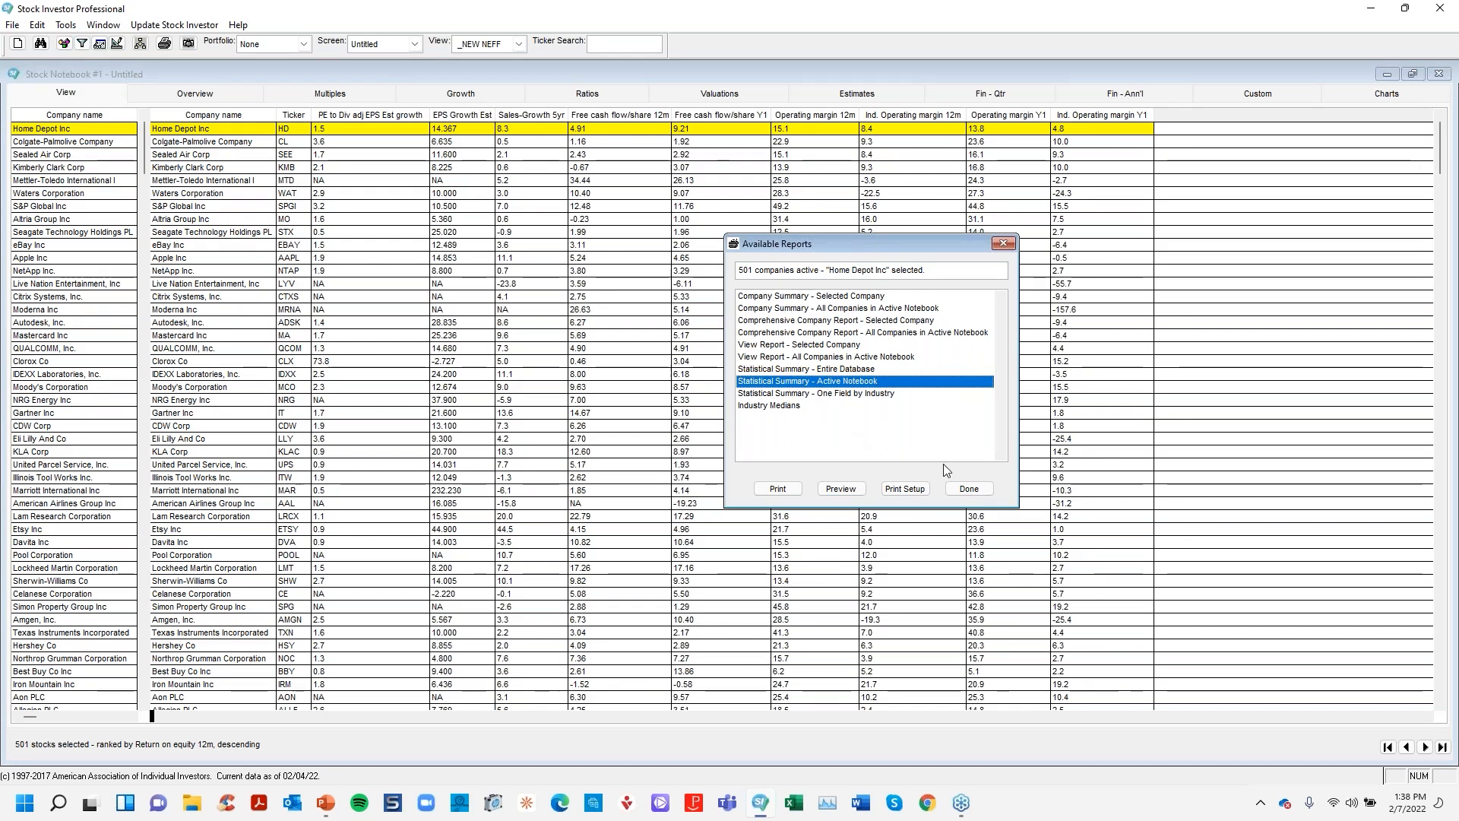
{"action": "left_click", "coordinate": [845, 490]}
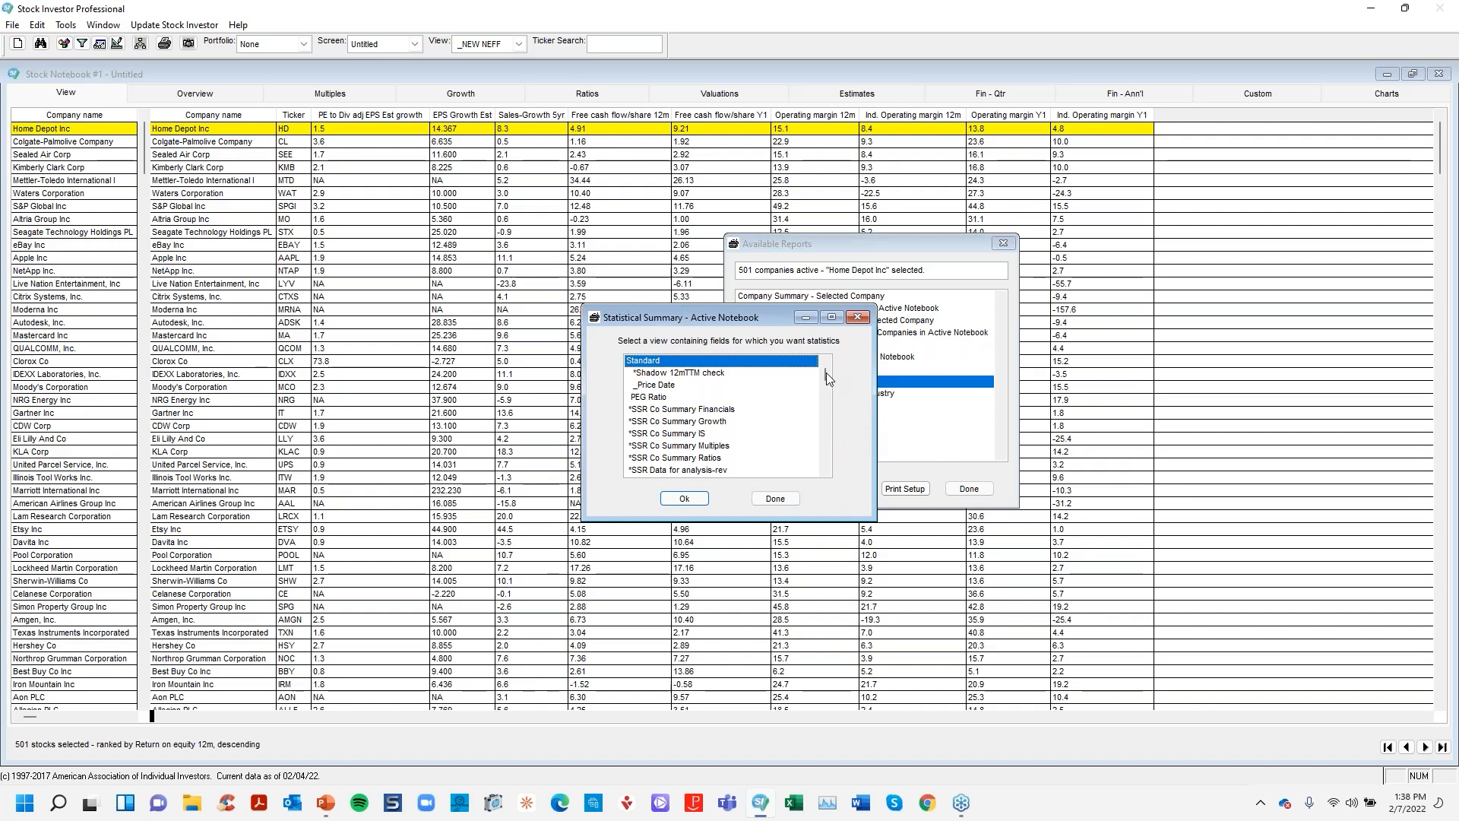
{"action": "mouse_move", "coordinate": [827, 372]}
{"action": "left_mouse_down"}
{"action": "mouse_move", "coordinate": [825, 404]}
{"action": "mouse_move", "coordinate": [825, 388]}
{"action": "left_mouse_up"}
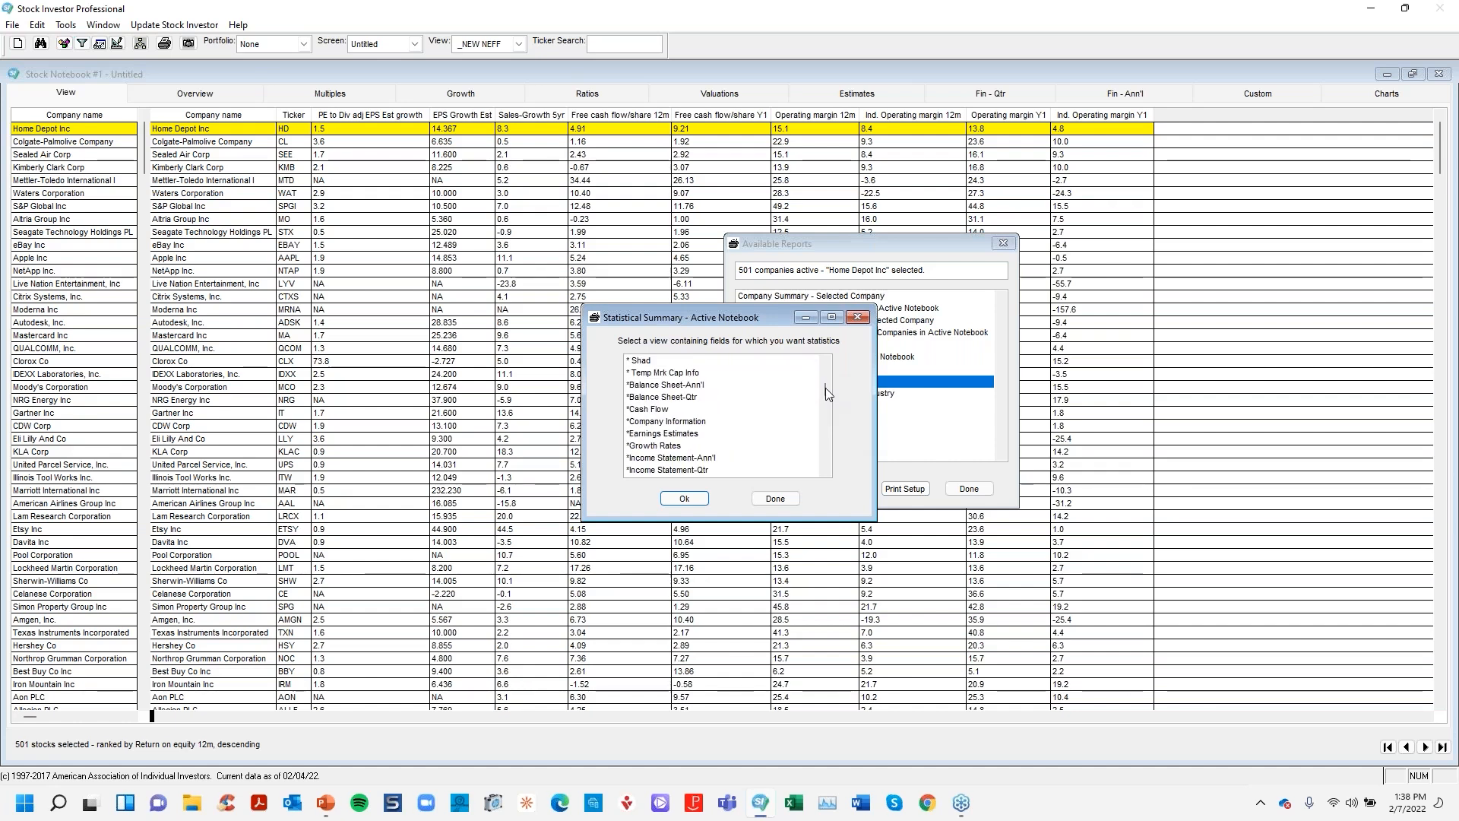
{"action": "left_click", "coordinate": [829, 435]}
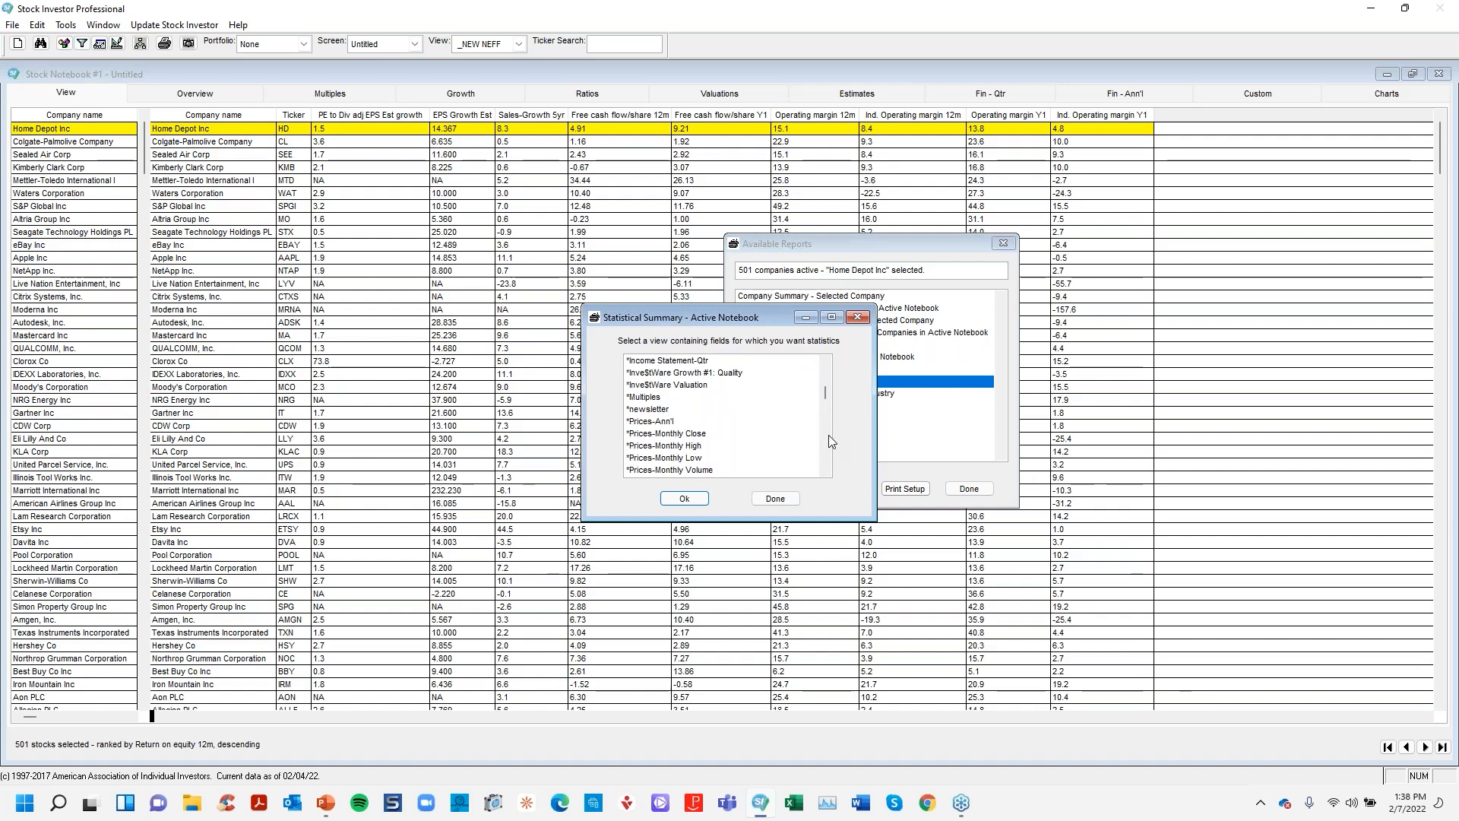
{"action": "left_click", "coordinate": [828, 435]}
{"action": "left_click", "coordinate": [828, 434]}
{"action": "left_click", "coordinate": [828, 434]}
{"action": "left_click", "coordinate": [829, 435]}
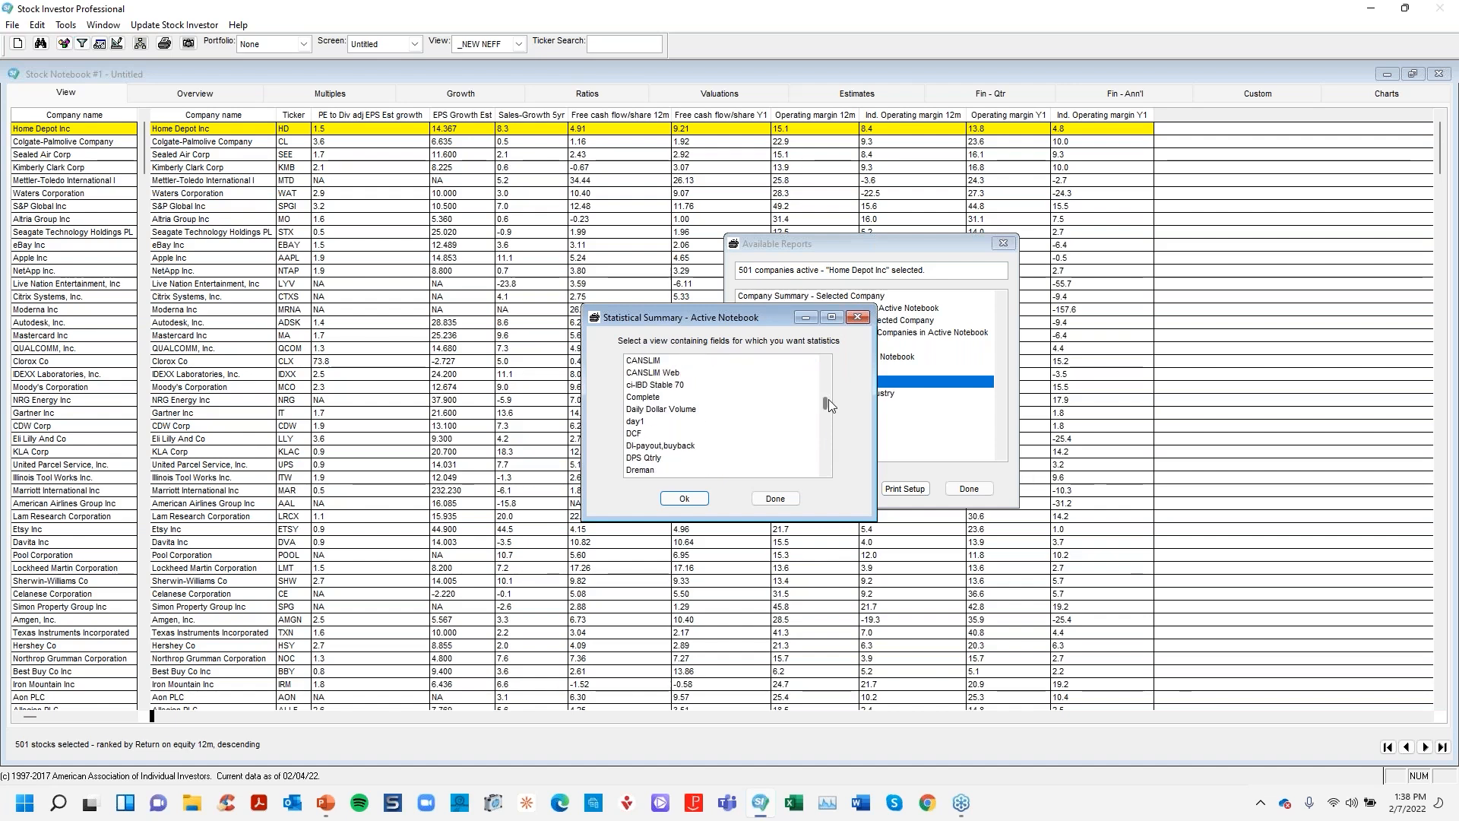
{"action": "left_click_drag", "start_coordinate": [828, 399], "coordinate": [825, 355]}
{"action": "left_click", "coordinate": [827, 424]}
{"action": "left_click", "coordinate": [827, 423]}
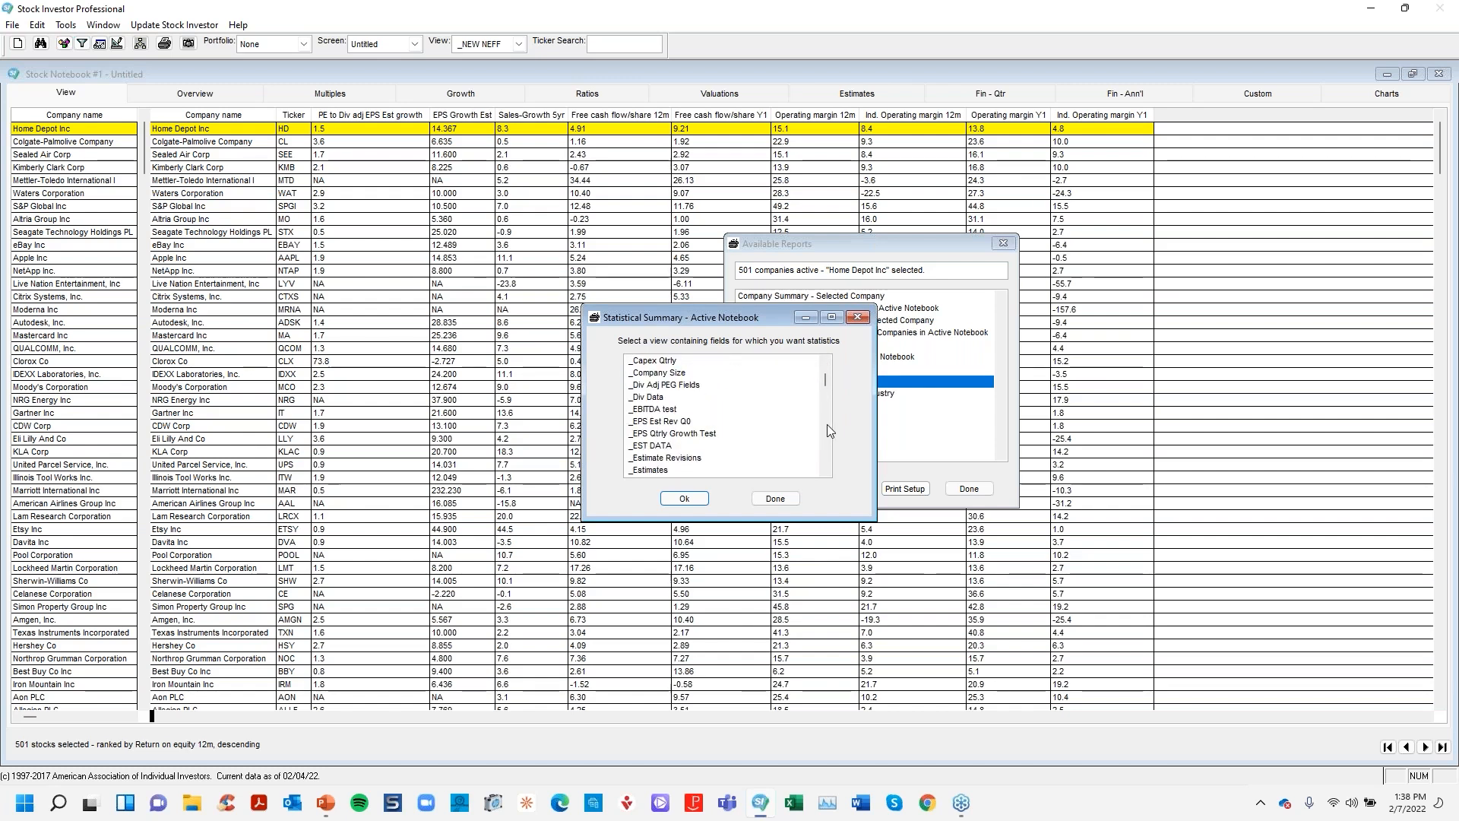
{"action": "left_click", "coordinate": [827, 424]}
{"action": "left_click", "coordinate": [647, 448]}
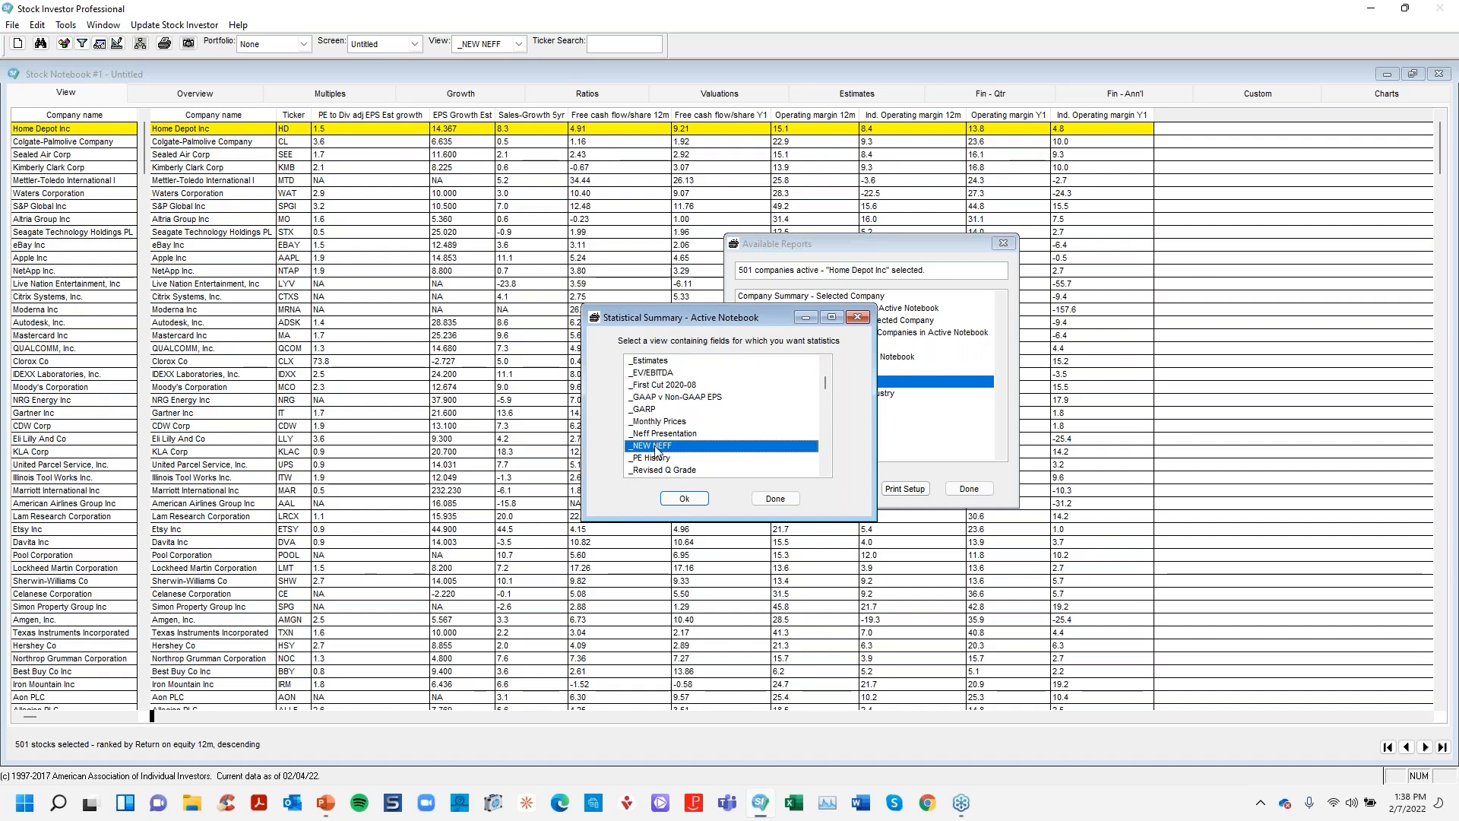
Generate the statistical summary for the active notebook, agreeing to the lengthy calculation, review its field statistics and close the preview.
{"action": "left_click", "coordinate": [684, 499]}
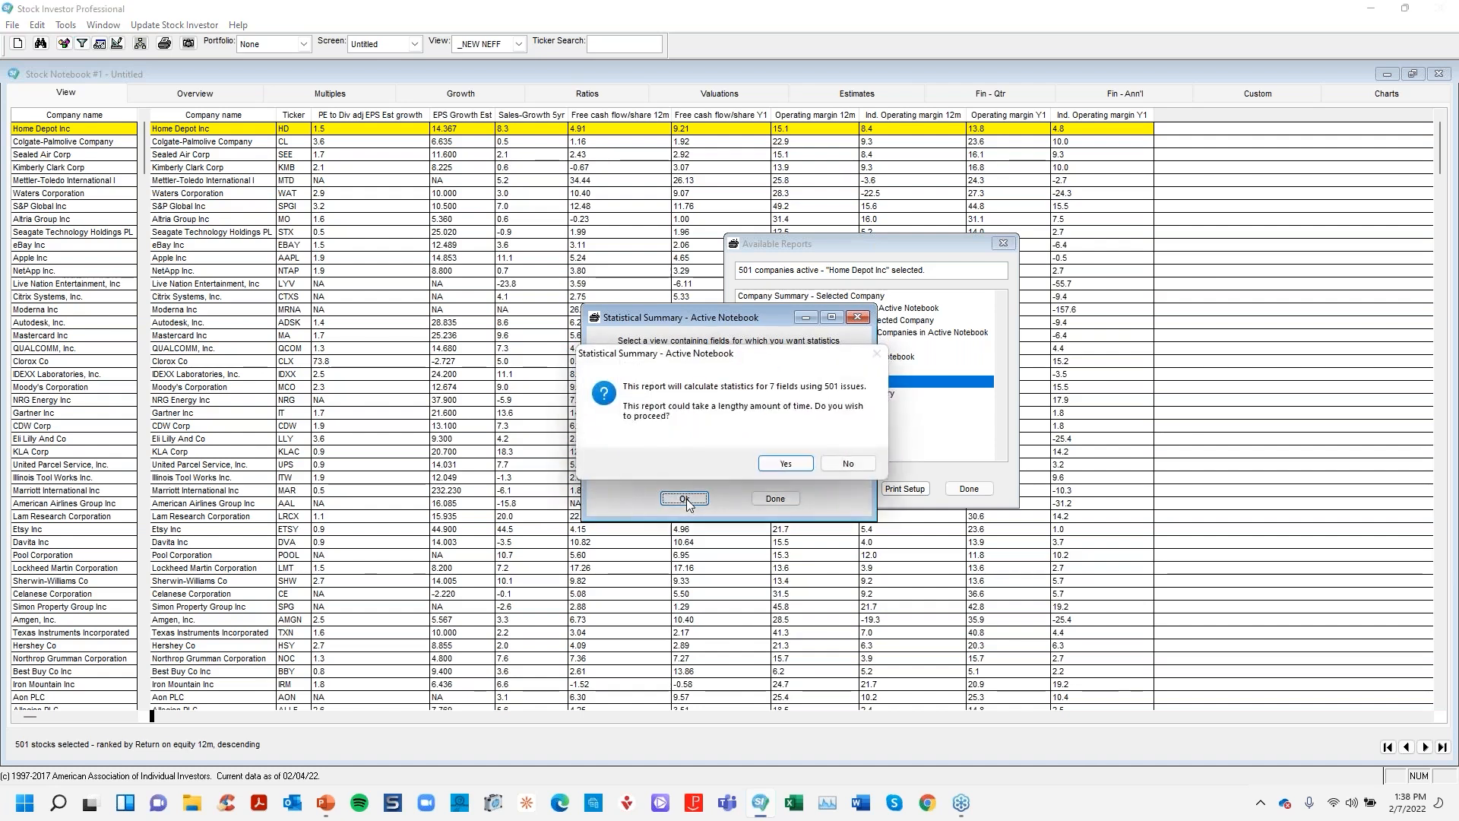
{"action": "left_click", "coordinate": [785, 464]}
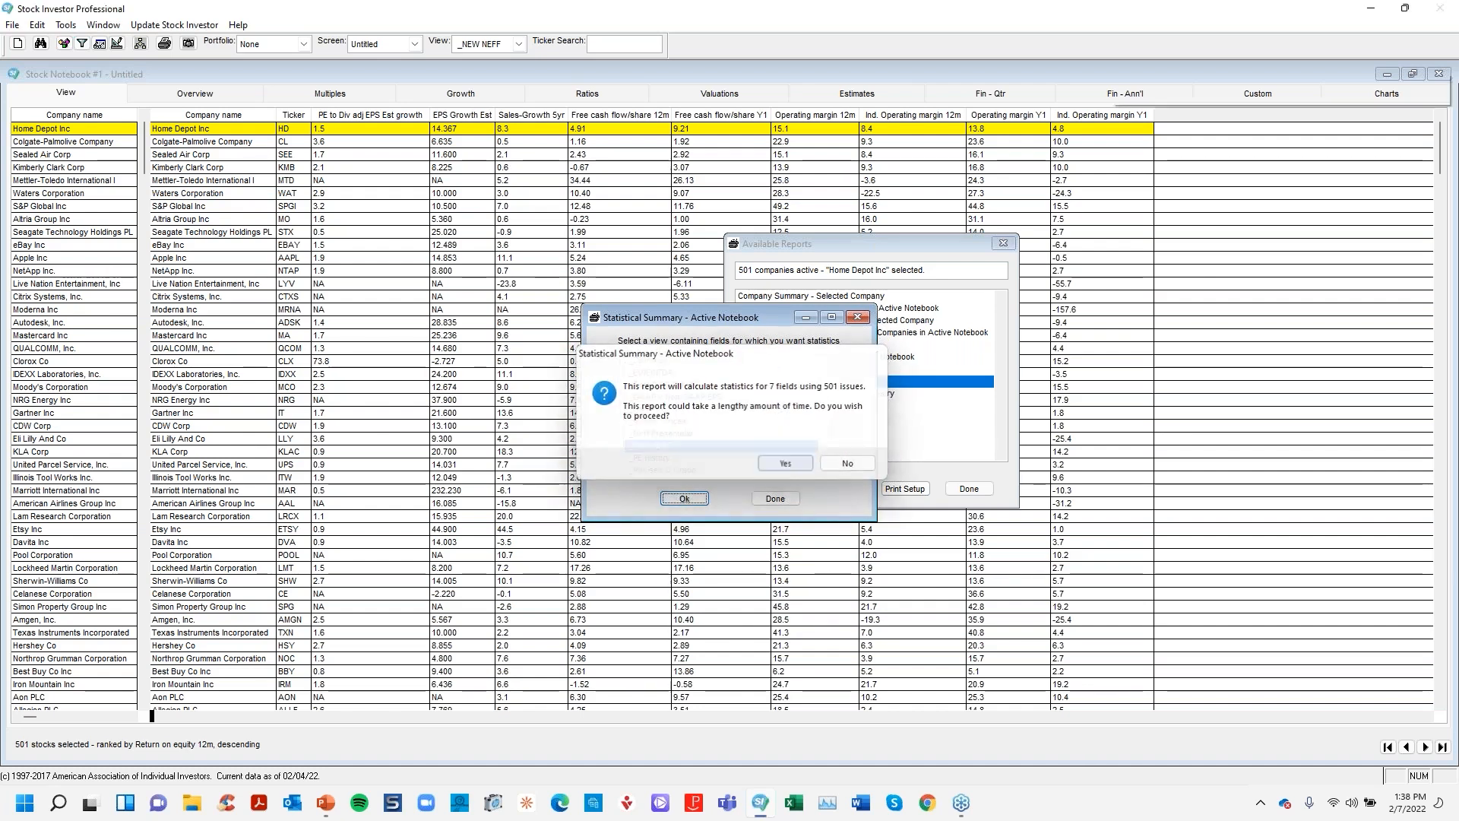
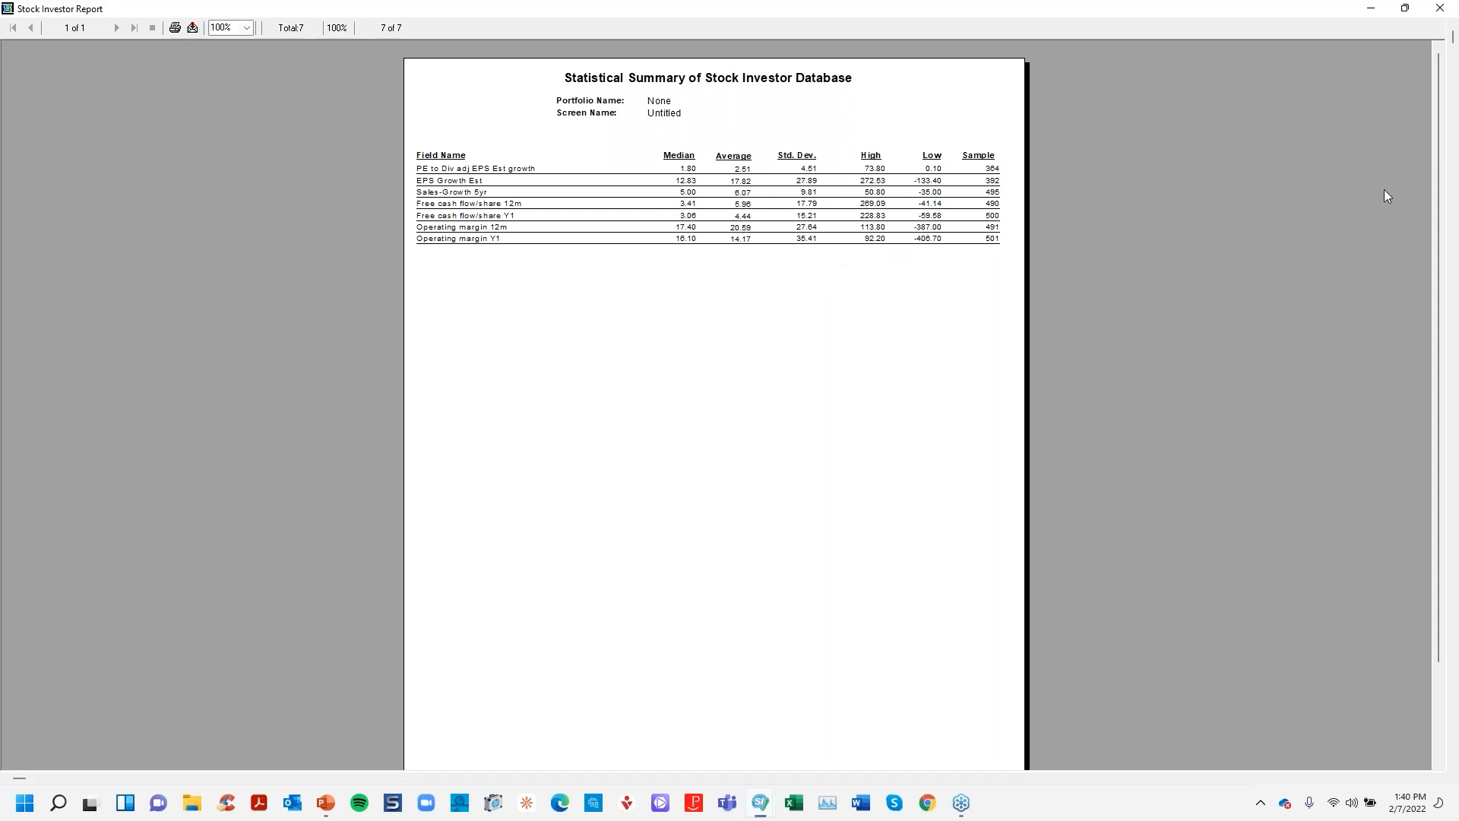
{"action": "key", "text": "super+shift+q"}
{"action": "left_click", "coordinate": [1440, 8]}
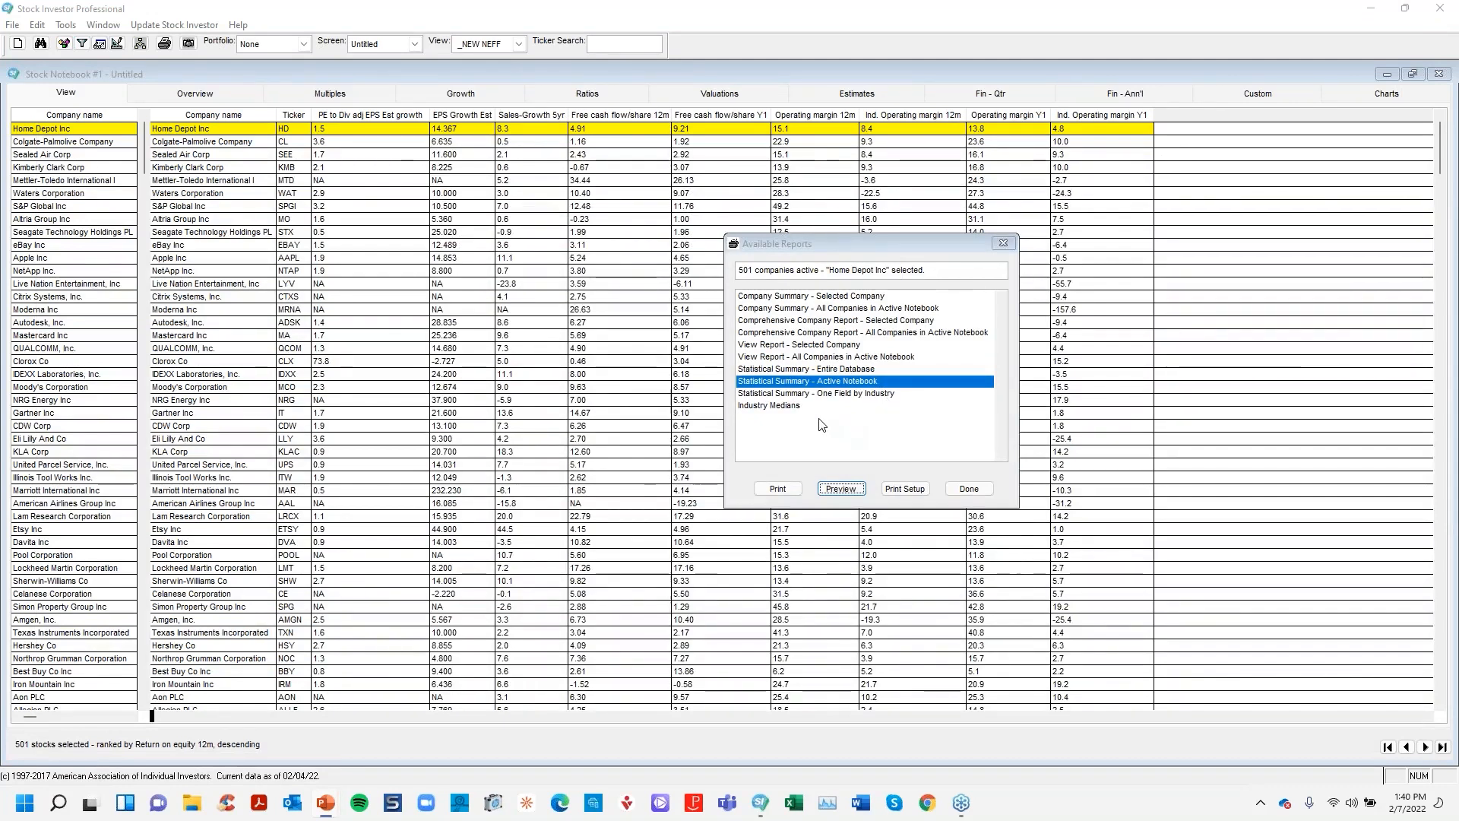
Preview the "Industry Medians" report for the Technology sector, review its first page and close the preview.
{"action": "left_click", "coordinate": [800, 406]}
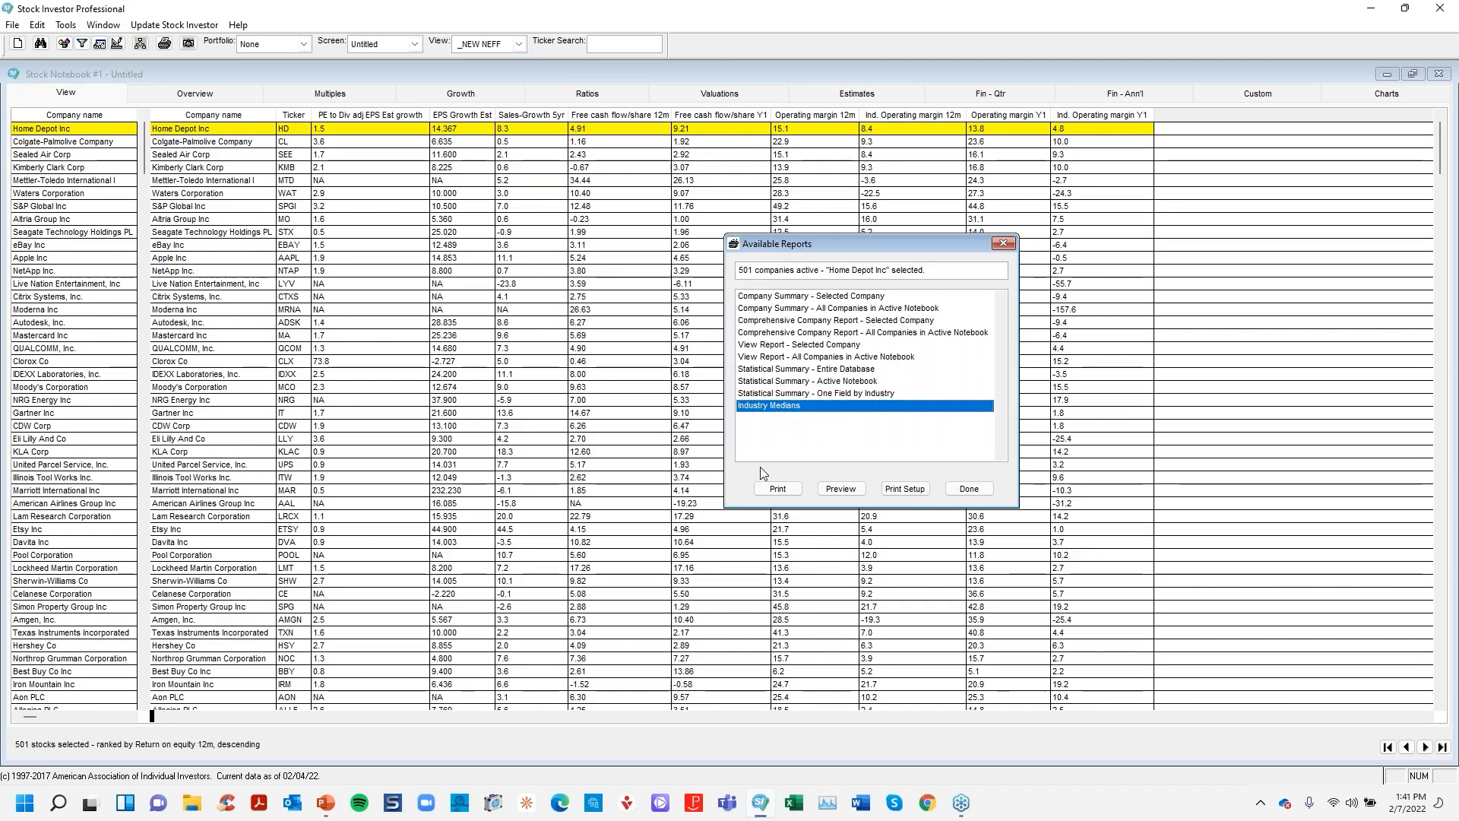
{"action": "left_click", "coordinate": [840, 489]}
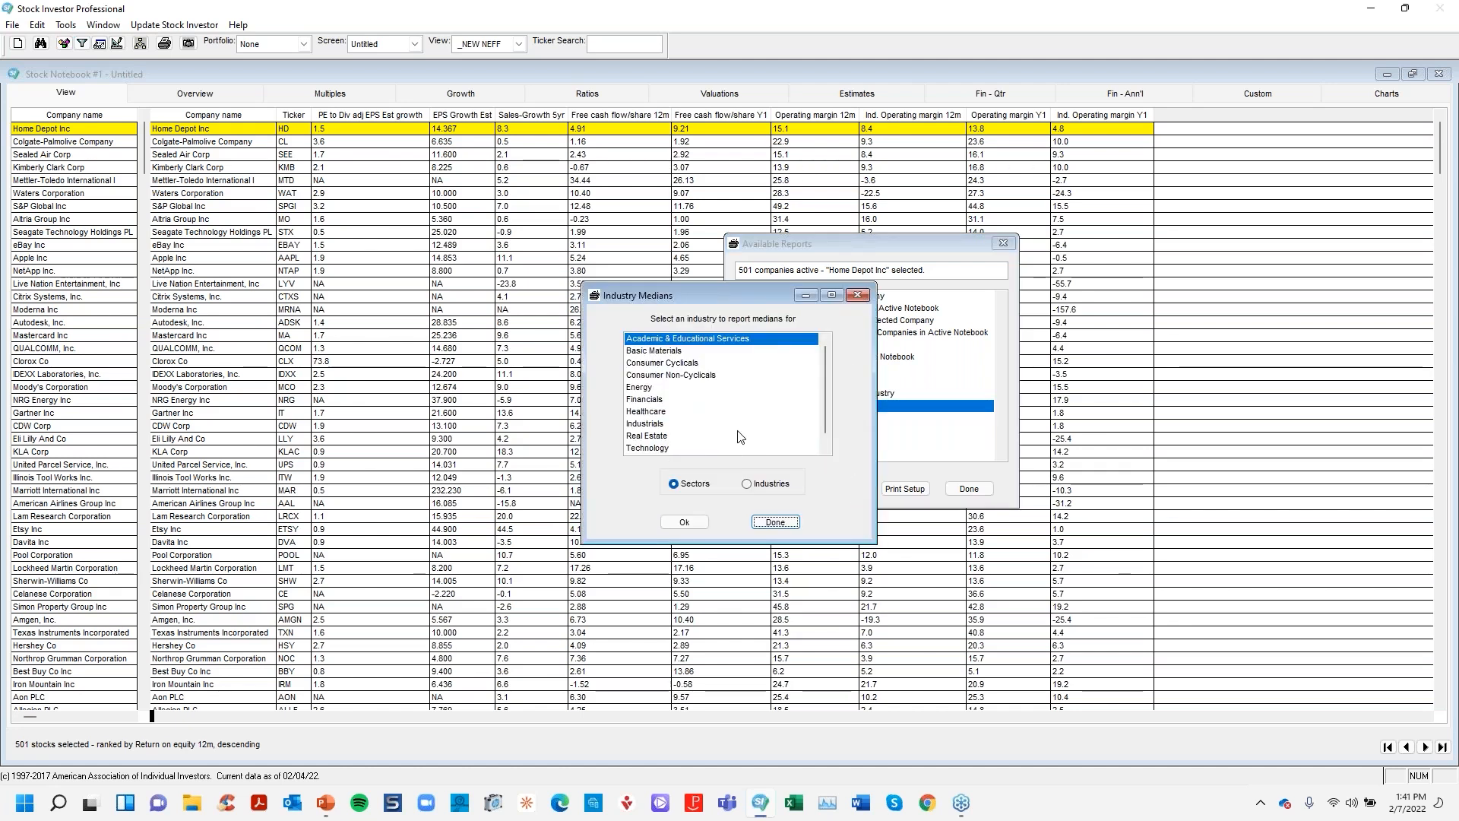
{"action": "left_click", "coordinate": [714, 448]}
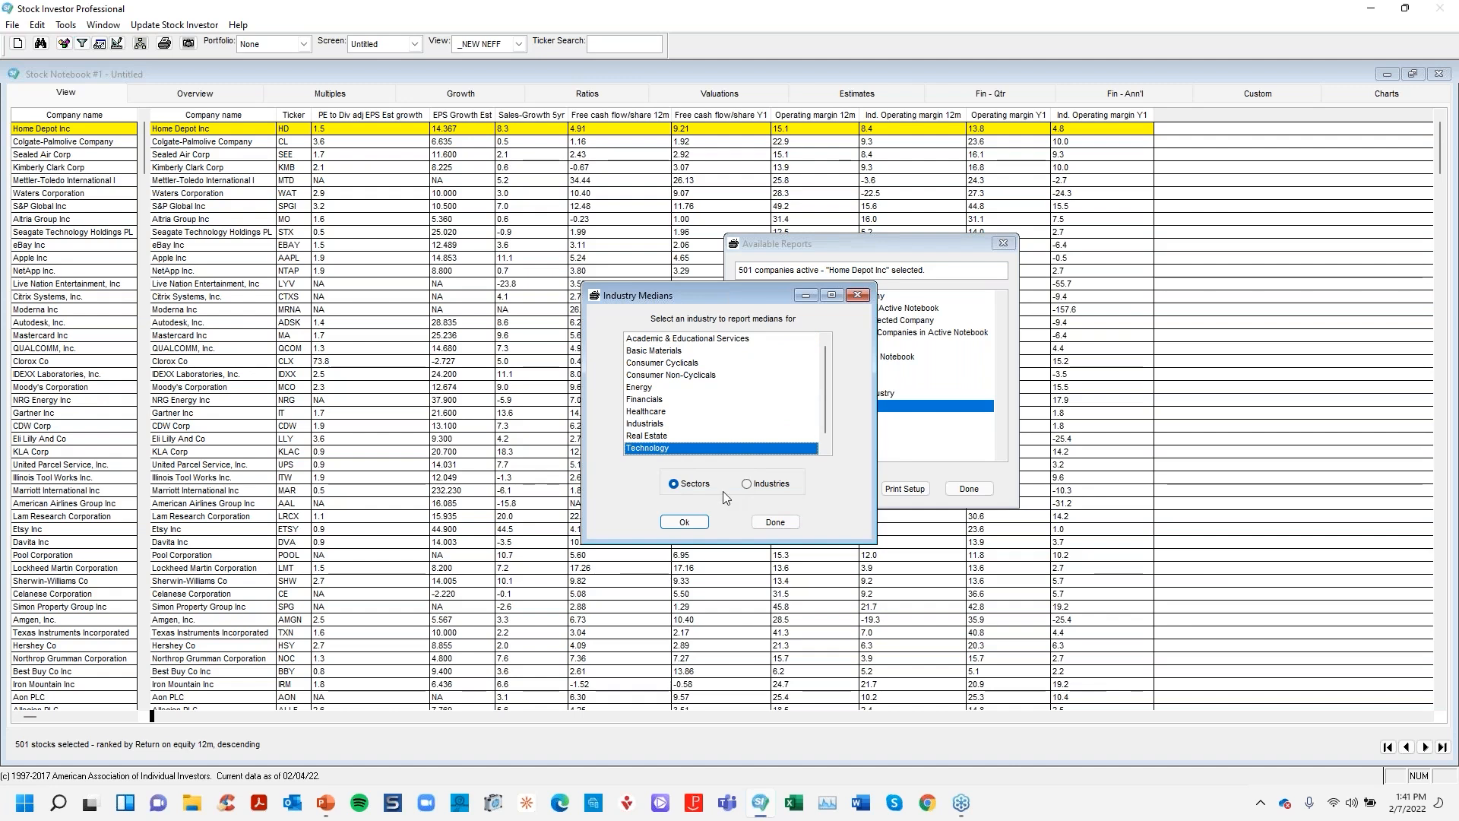
{"action": "left_click", "coordinate": [685, 523]}
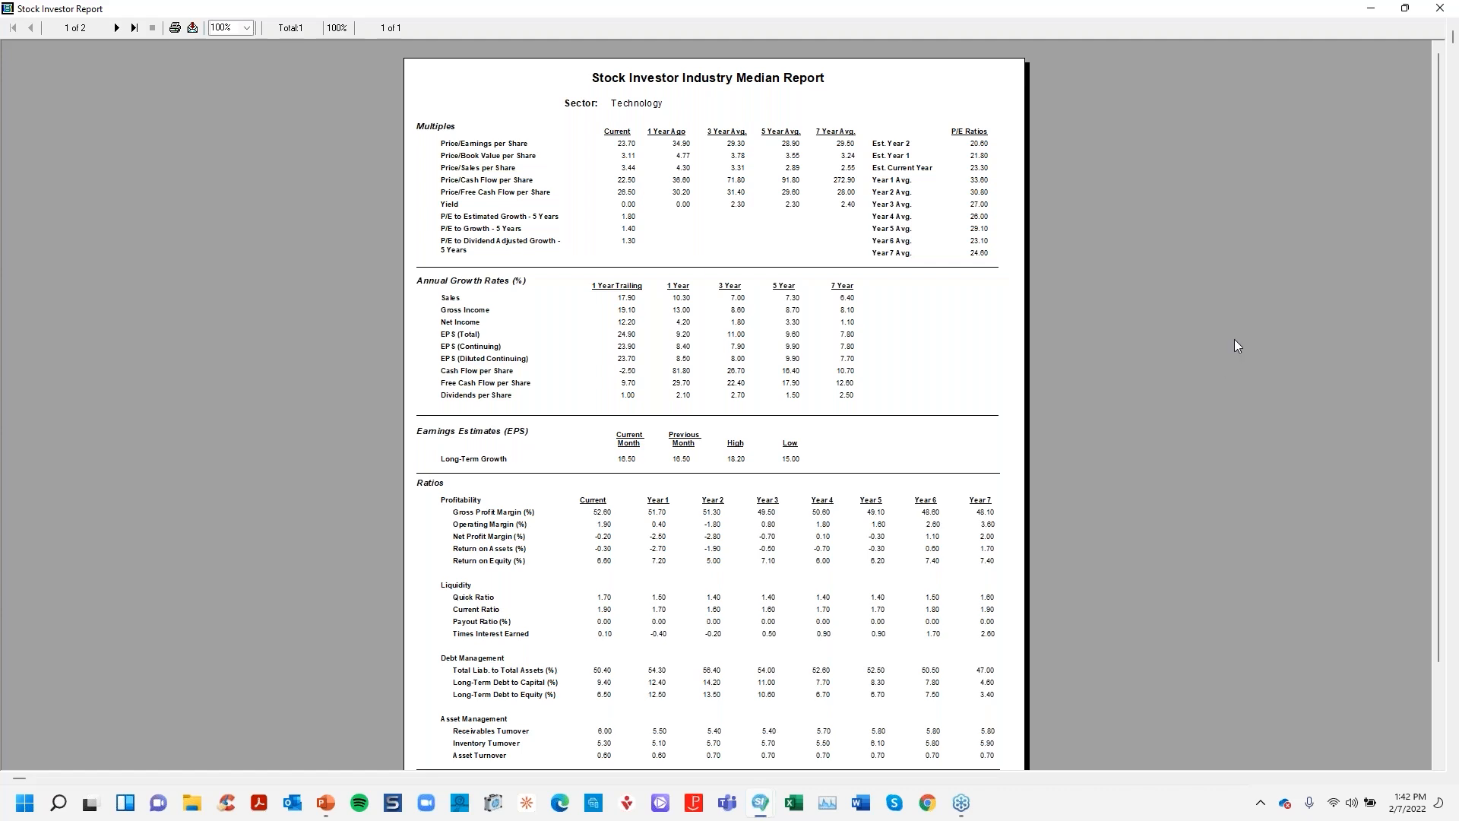
{"action": "left_click", "coordinate": [1439, 10]}
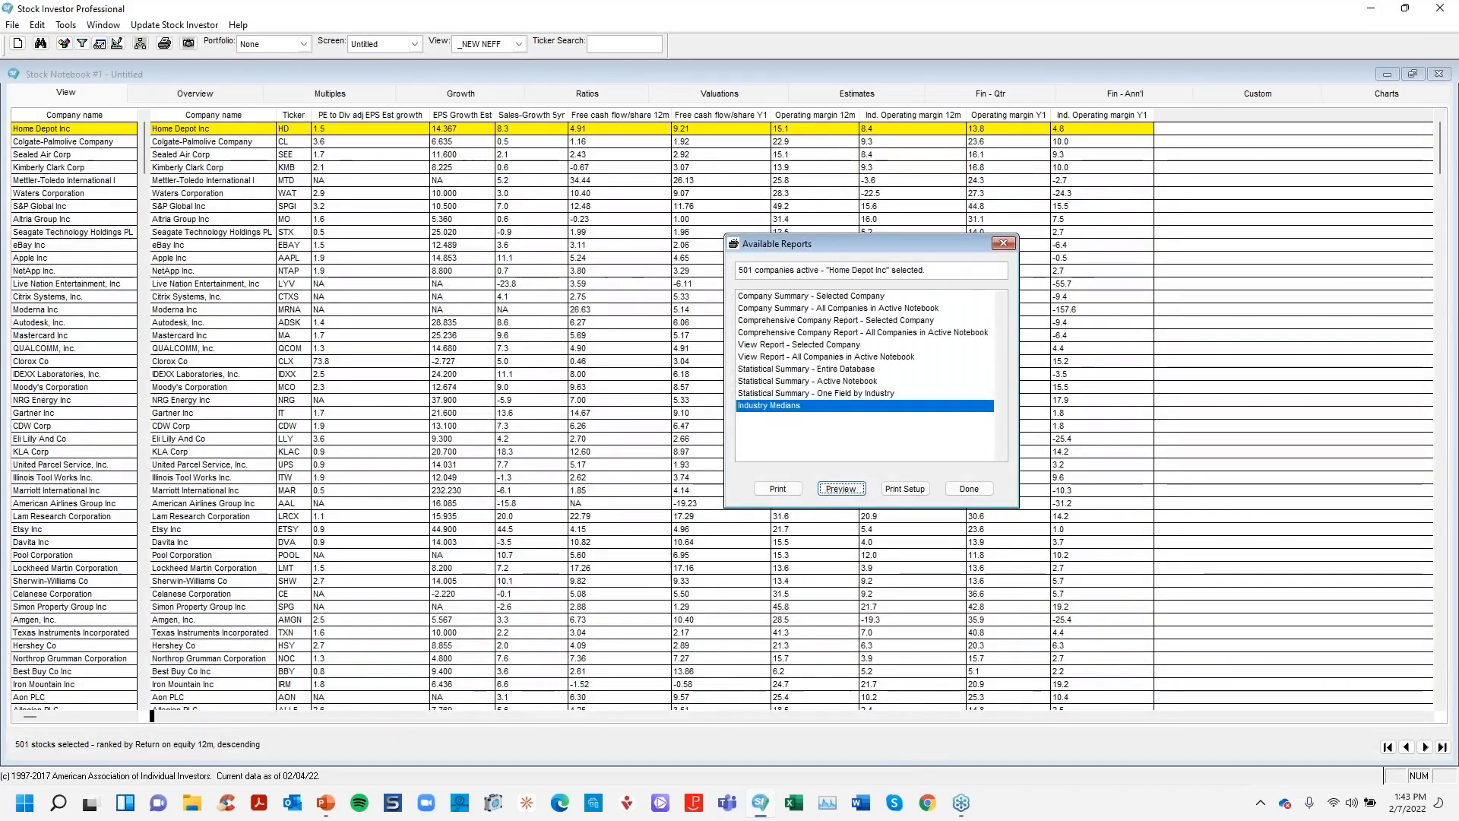
Close the list of available reports and switch the notebook to the Standard view.
{"action": "key", "text": "alt+Tab"}
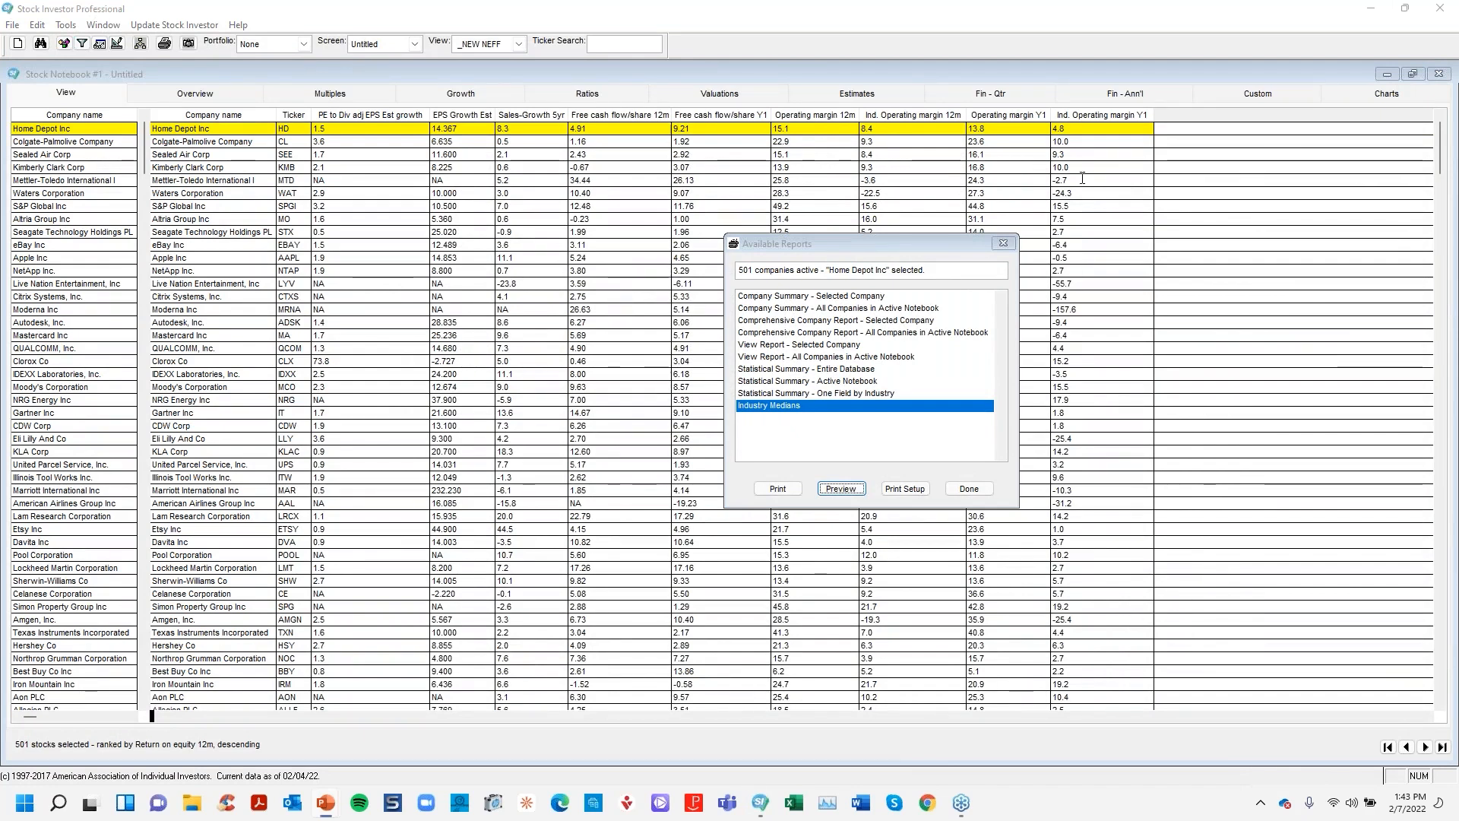
{"action": "left_click", "coordinate": [1003, 243]}
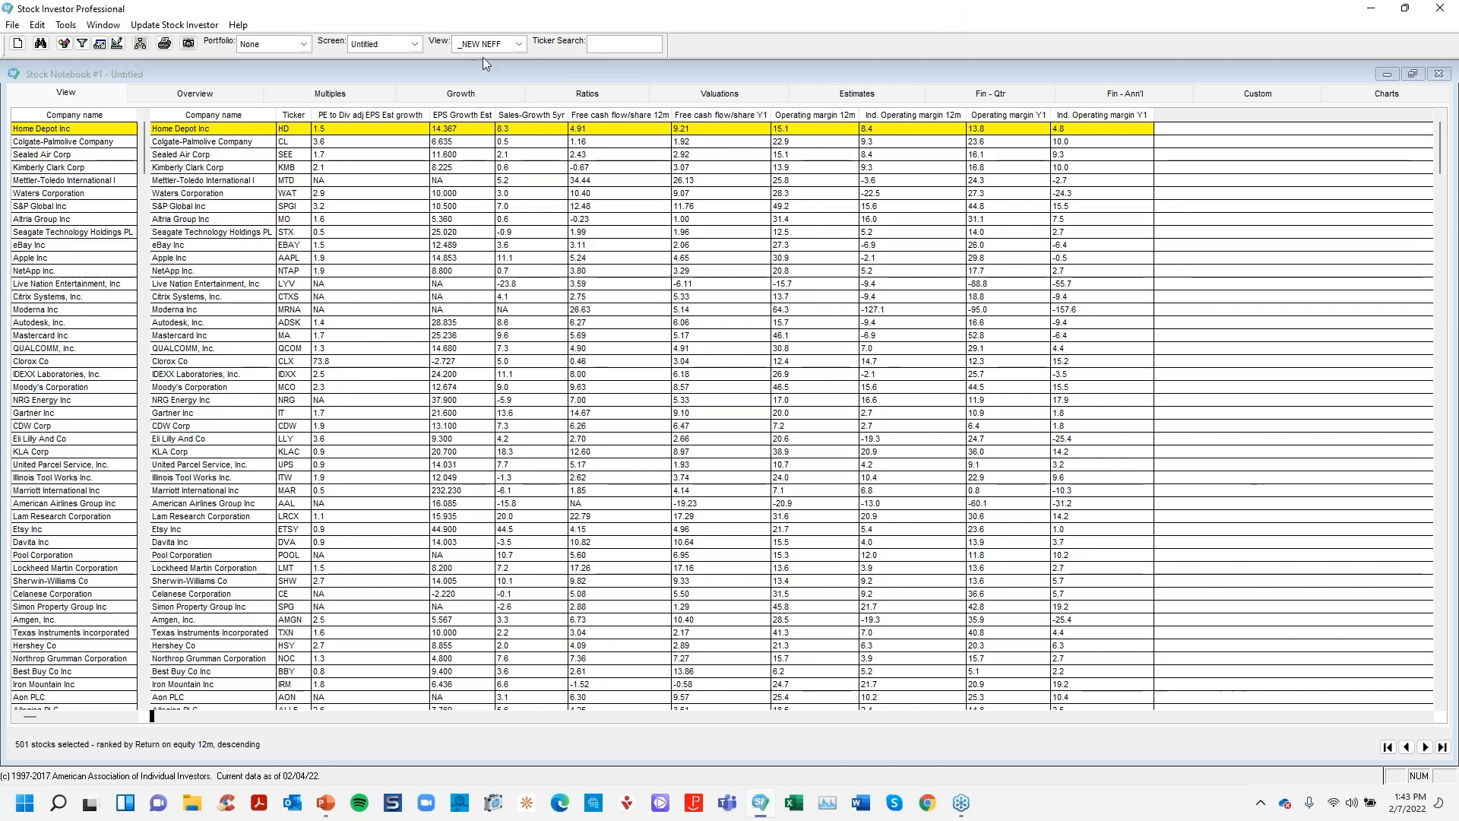
{"action": "left_click", "coordinate": [519, 44]}
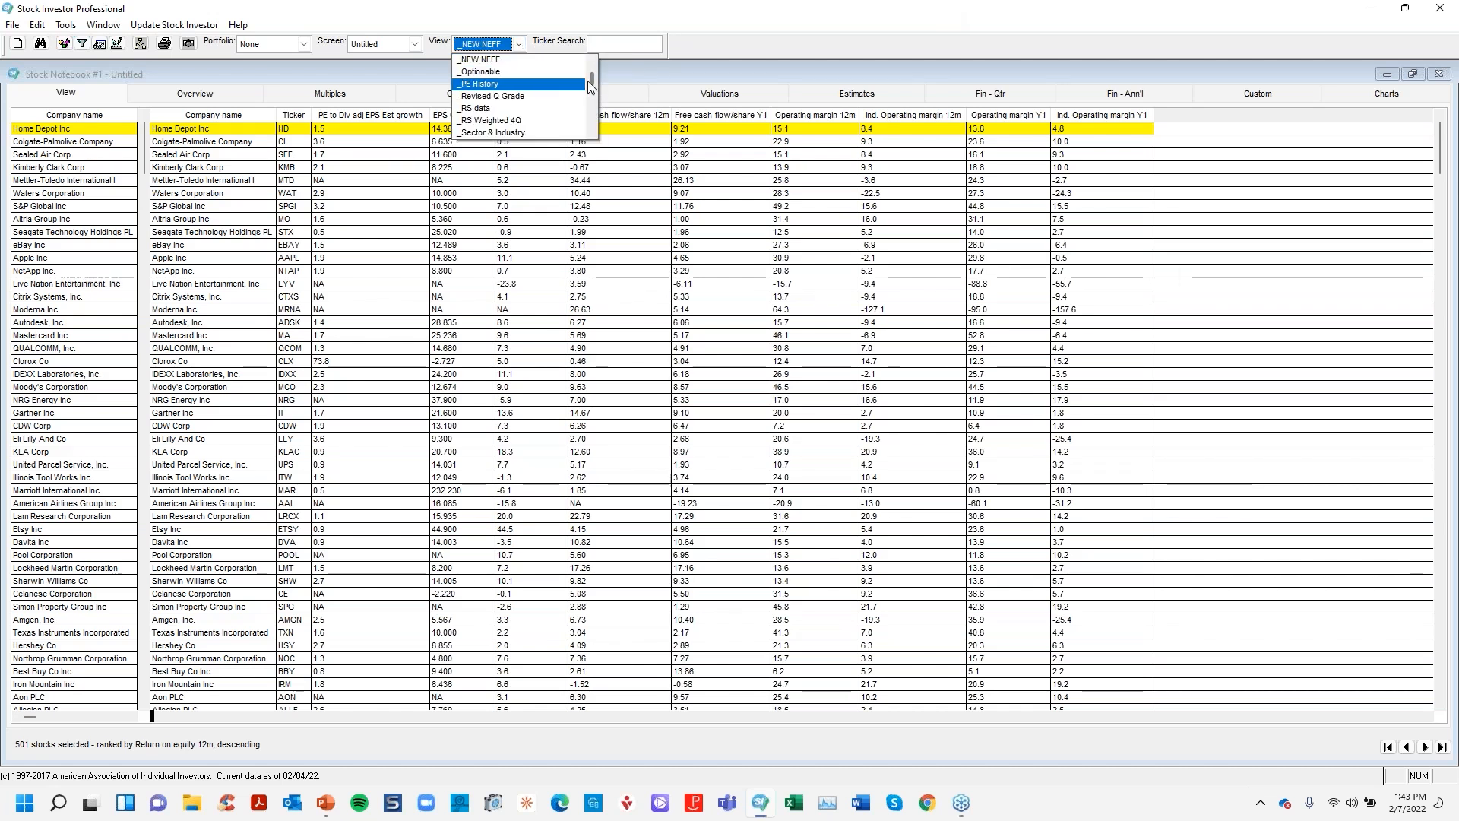
{"action": "left_click_drag", "start_coordinate": [592, 90], "coordinate": [590, 70]}
{"action": "left_click", "coordinate": [561, 59]}
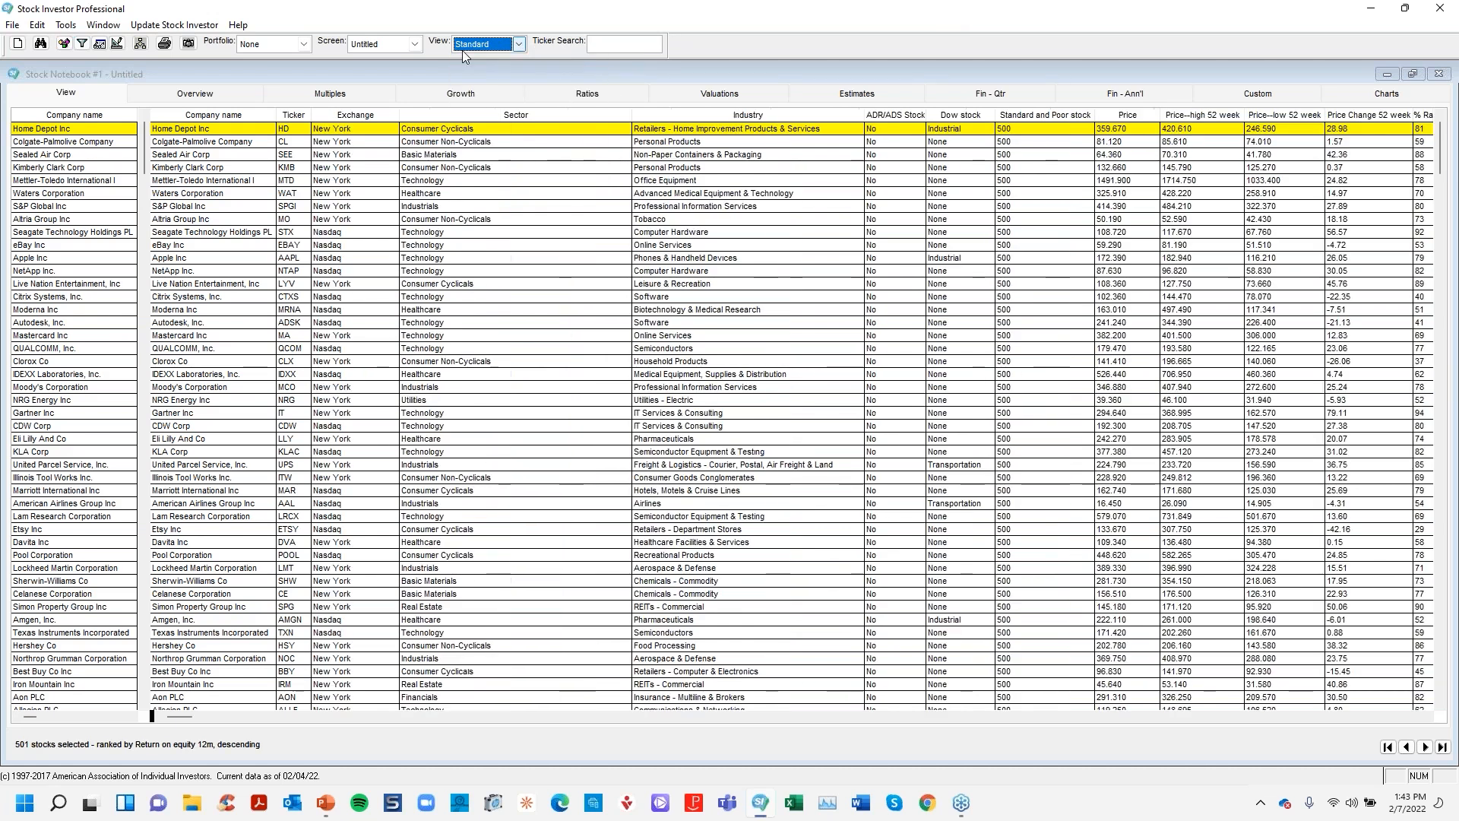
Clear the notebook's current screen by choosing None so the full stock universe is listed.
{"action": "left_click", "coordinate": [414, 45]}
{"action": "left_click_drag", "start_coordinate": [489, 123], "coordinate": [491, 64]}
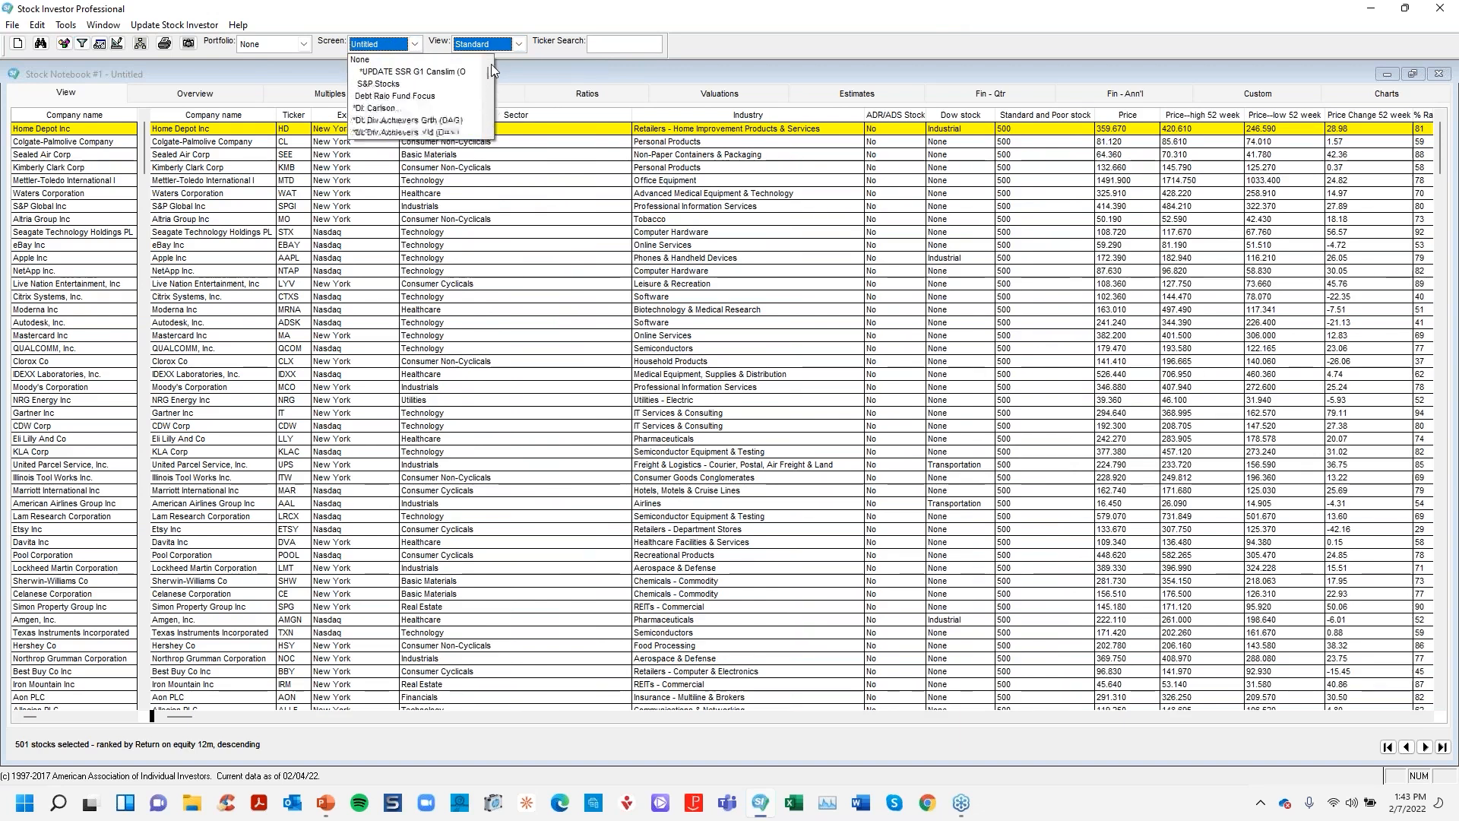
{"action": "left_click", "coordinate": [756, 114]}
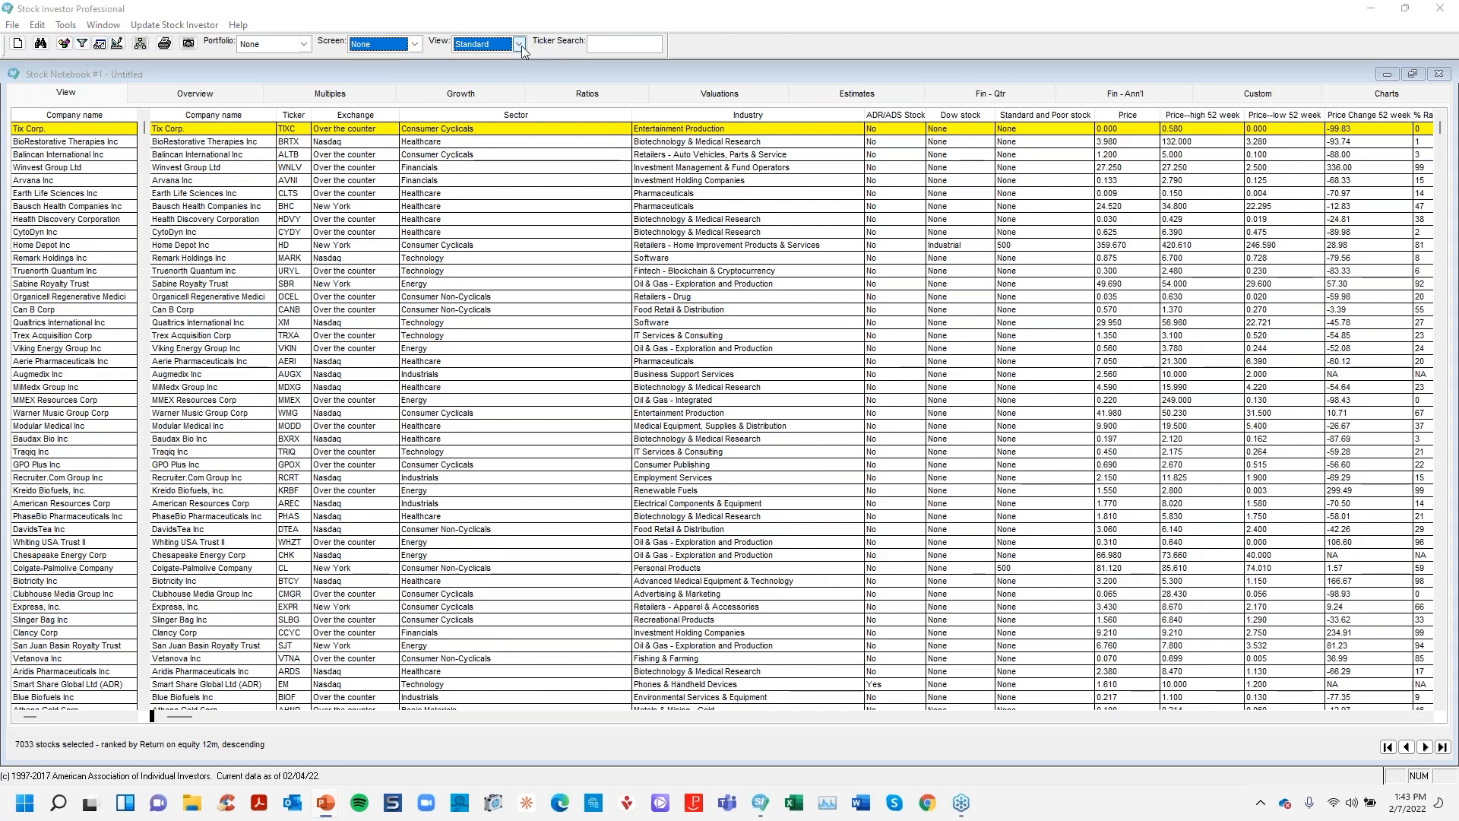
Browse the saved screens and apply *Dreman with EPS Est Revisions to the notebook.
{"action": "left_click", "coordinate": [415, 43]}
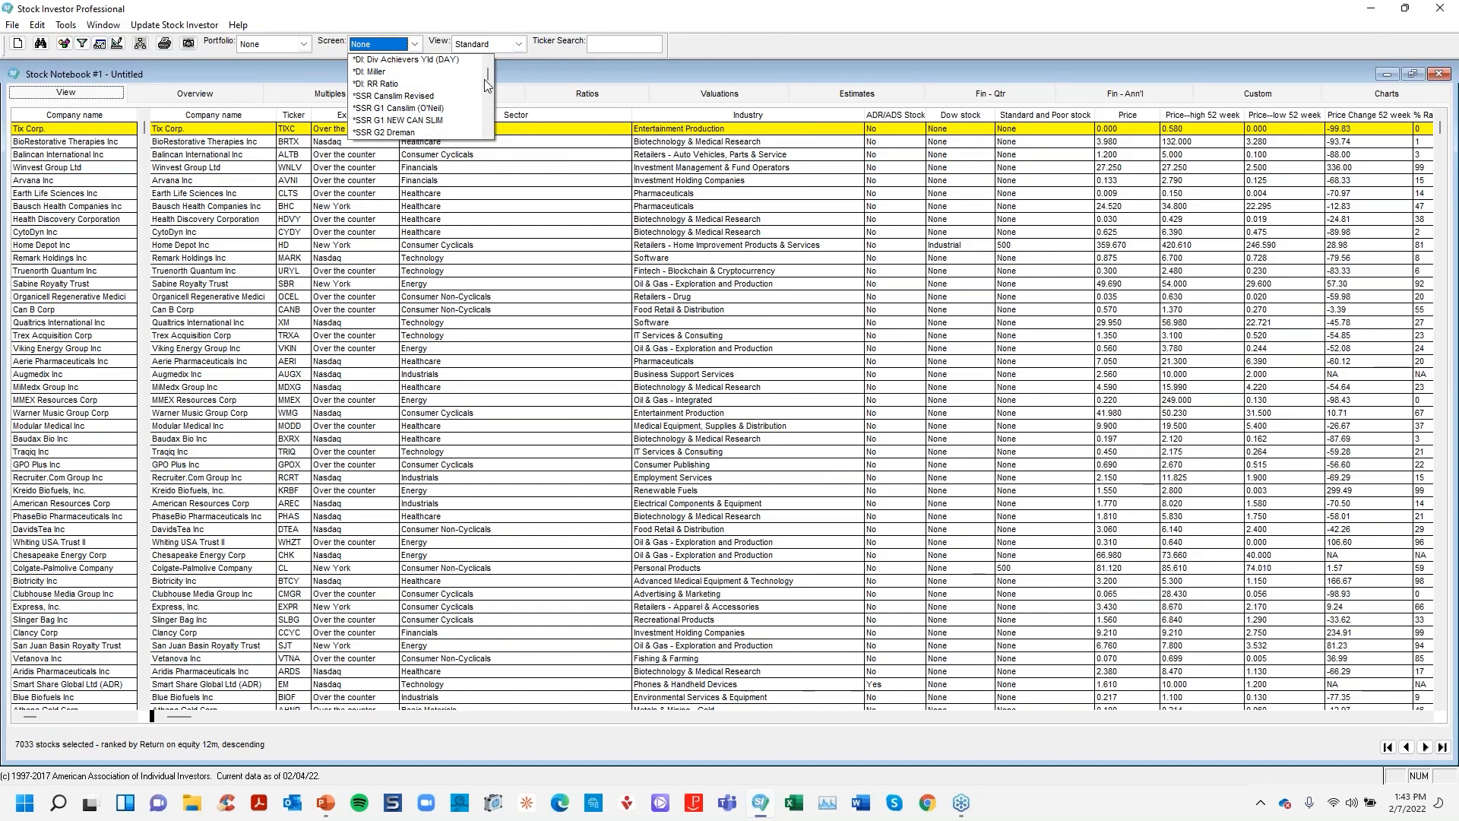
{"action": "left_click_drag", "start_coordinate": [486, 79], "coordinate": [488, 81]}
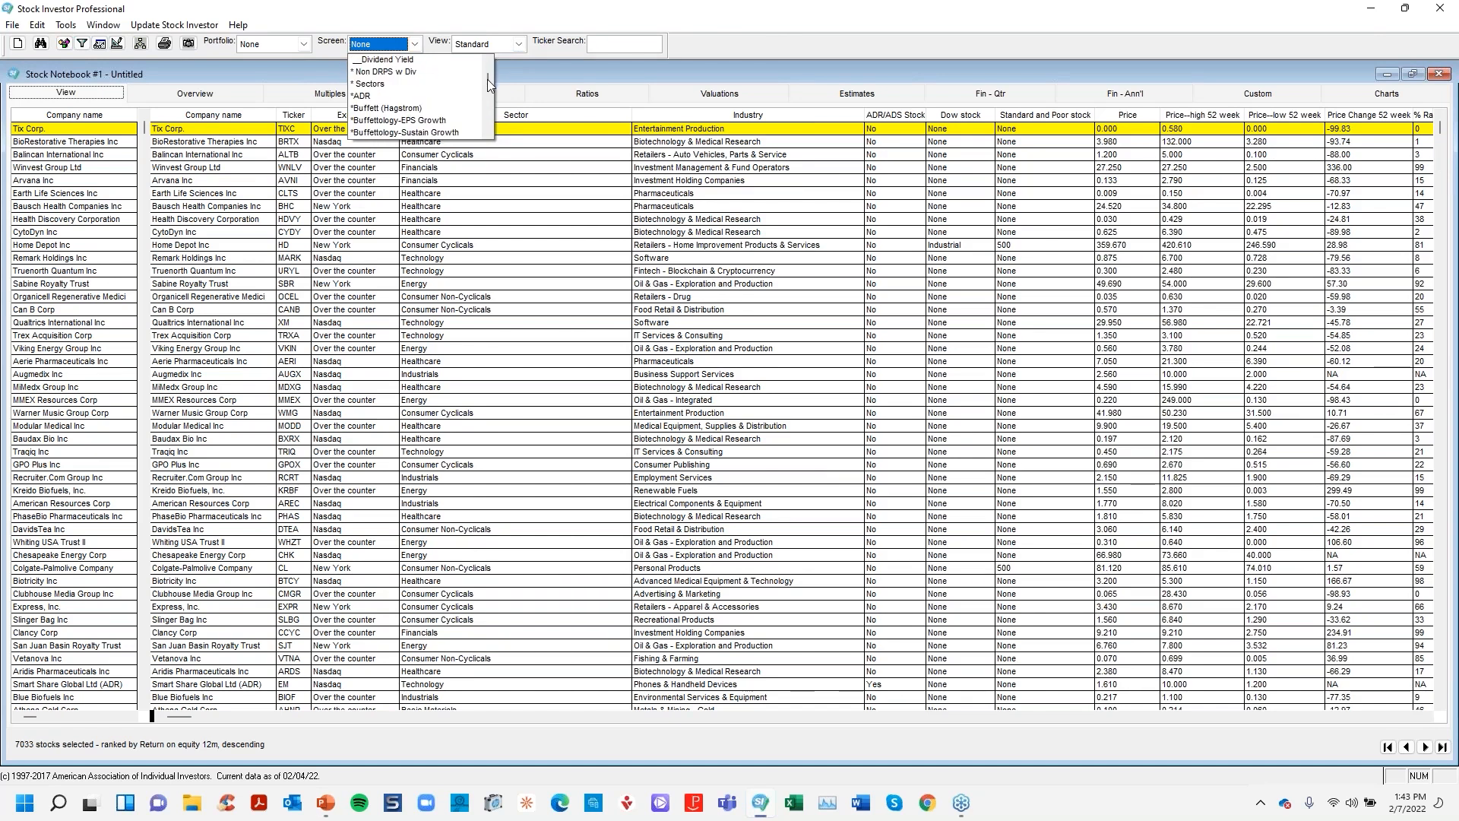
{"action": "left_click", "coordinate": [488, 134]}
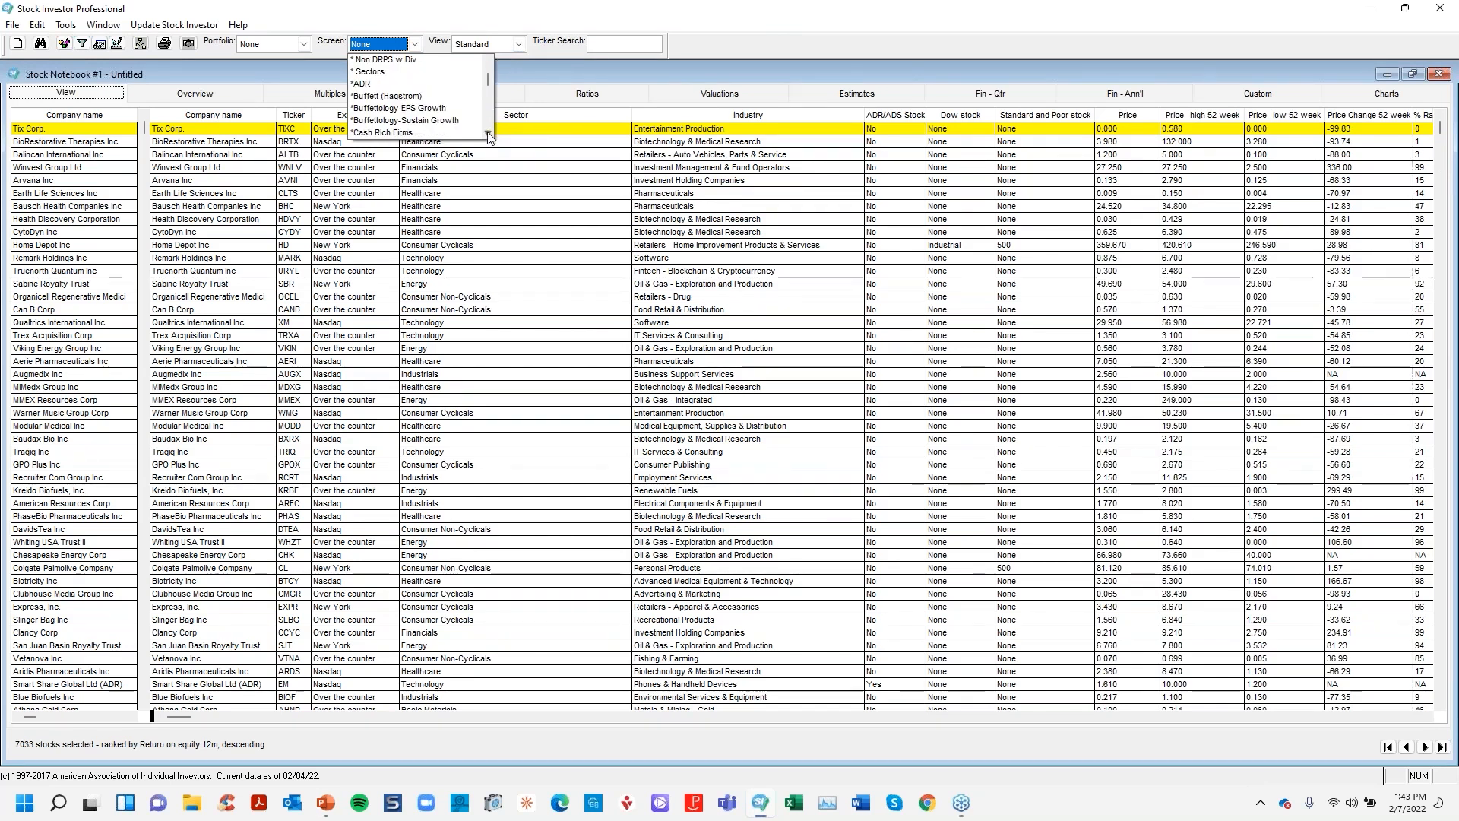
{"action": "left_click", "coordinate": [488, 134]}
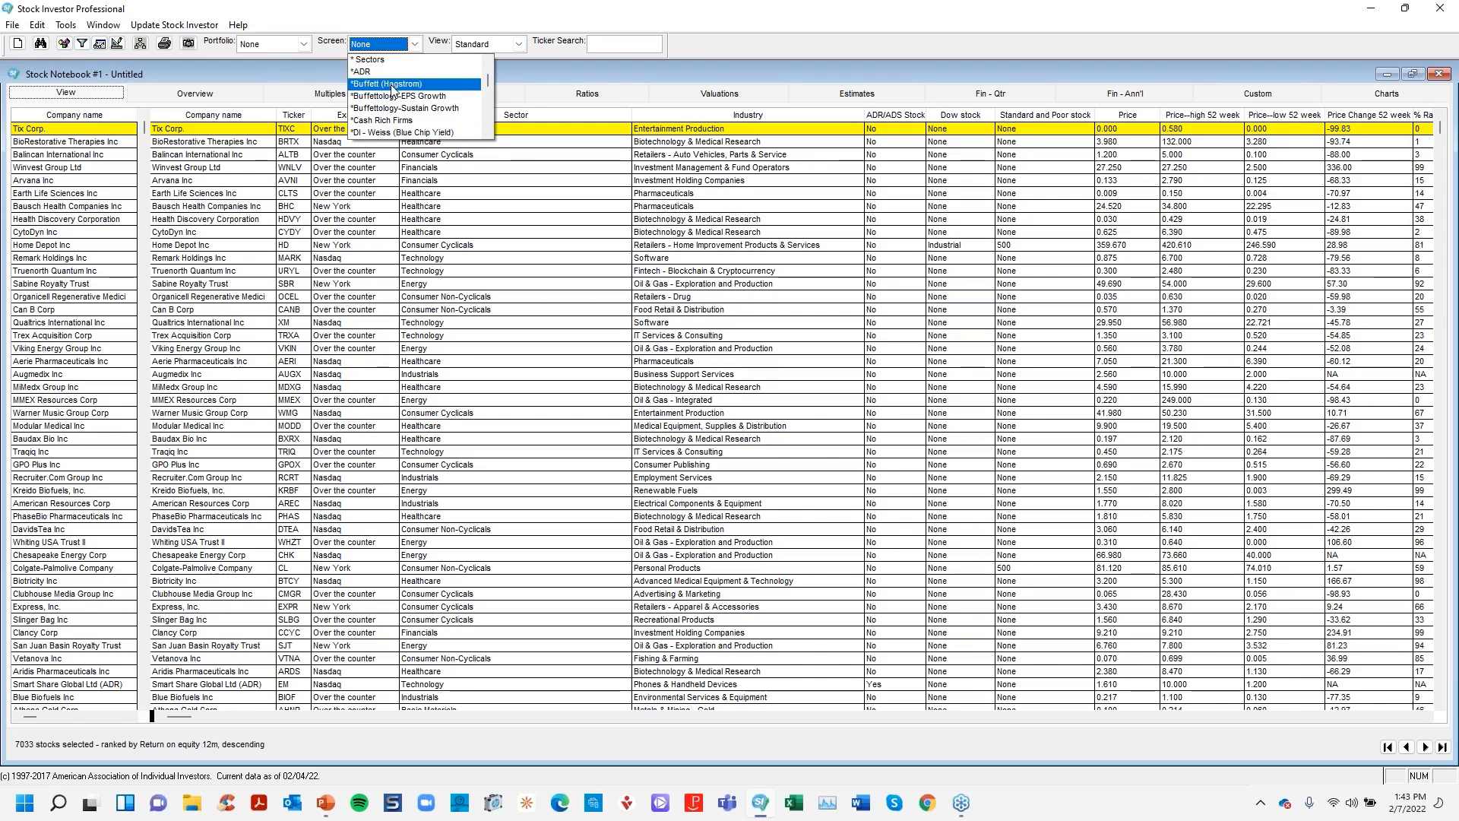
{"action": "scroll", "coordinate": [488, 136], "scroll_direction": "down", "scroll_amount": 3}
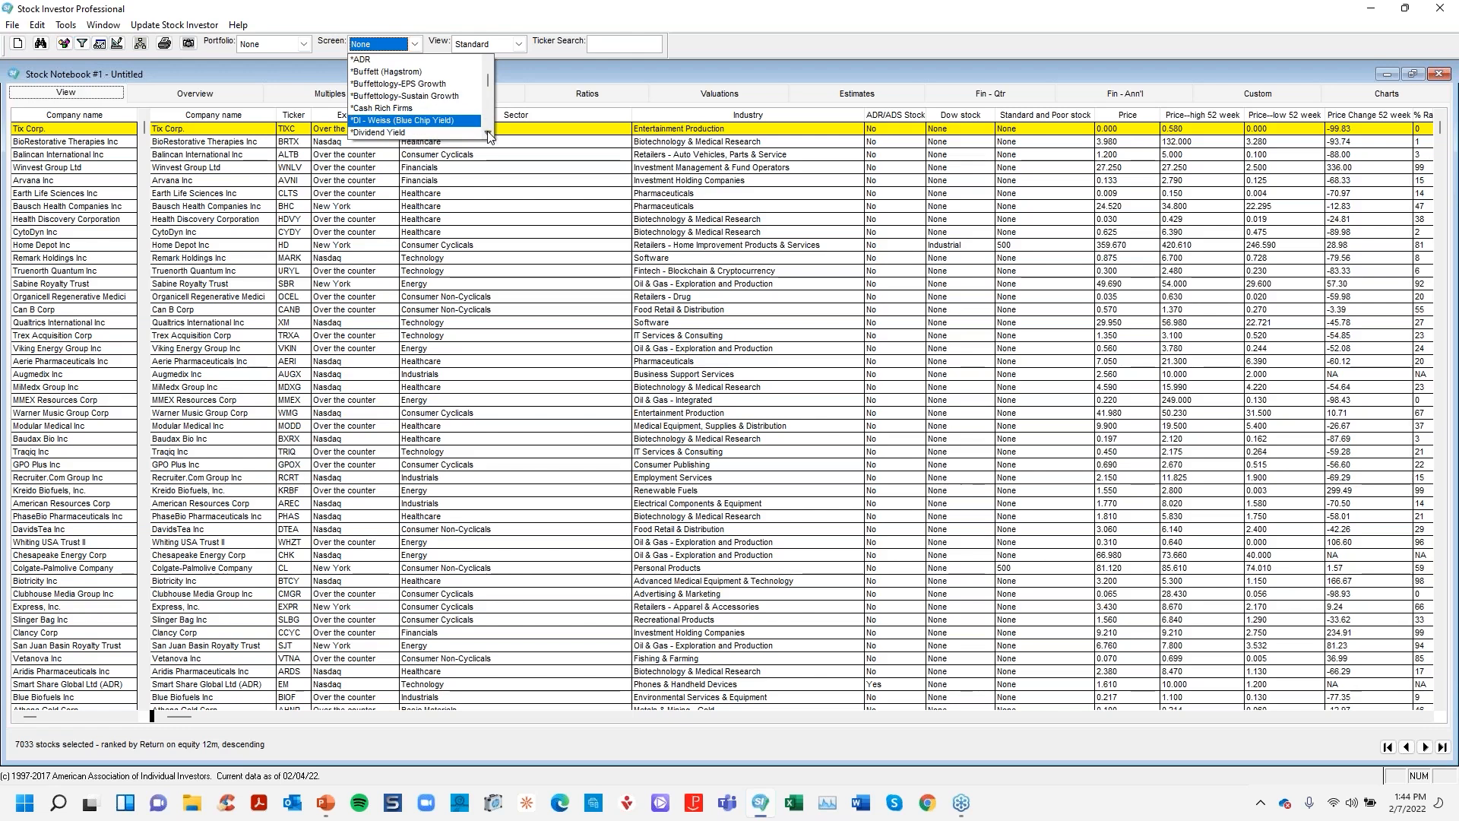
{"action": "scroll", "coordinate": [415, 95], "scroll_direction": "down", "scroll_amount": 3}
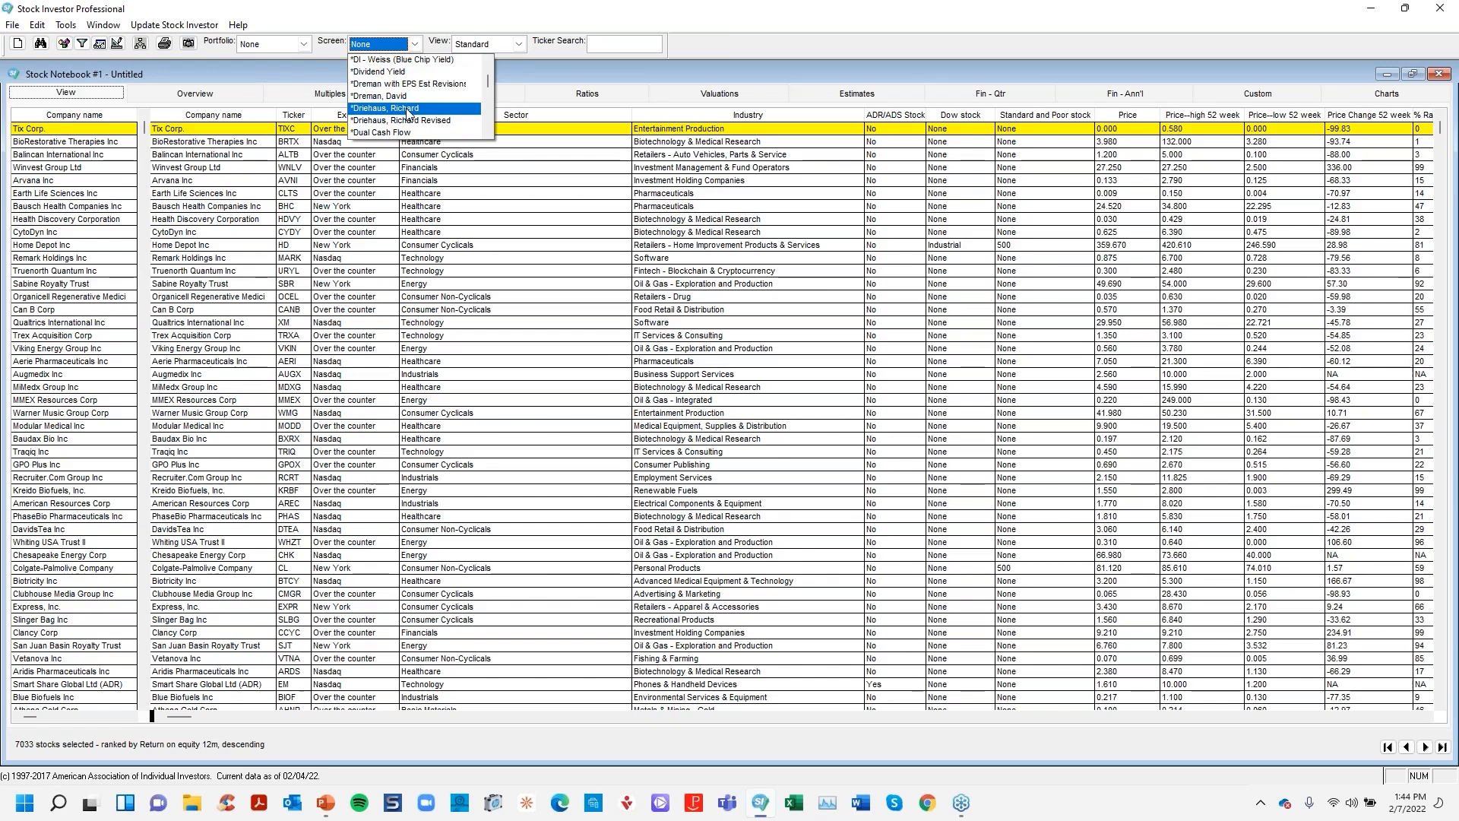
{"action": "left_click", "coordinate": [465, 85]}
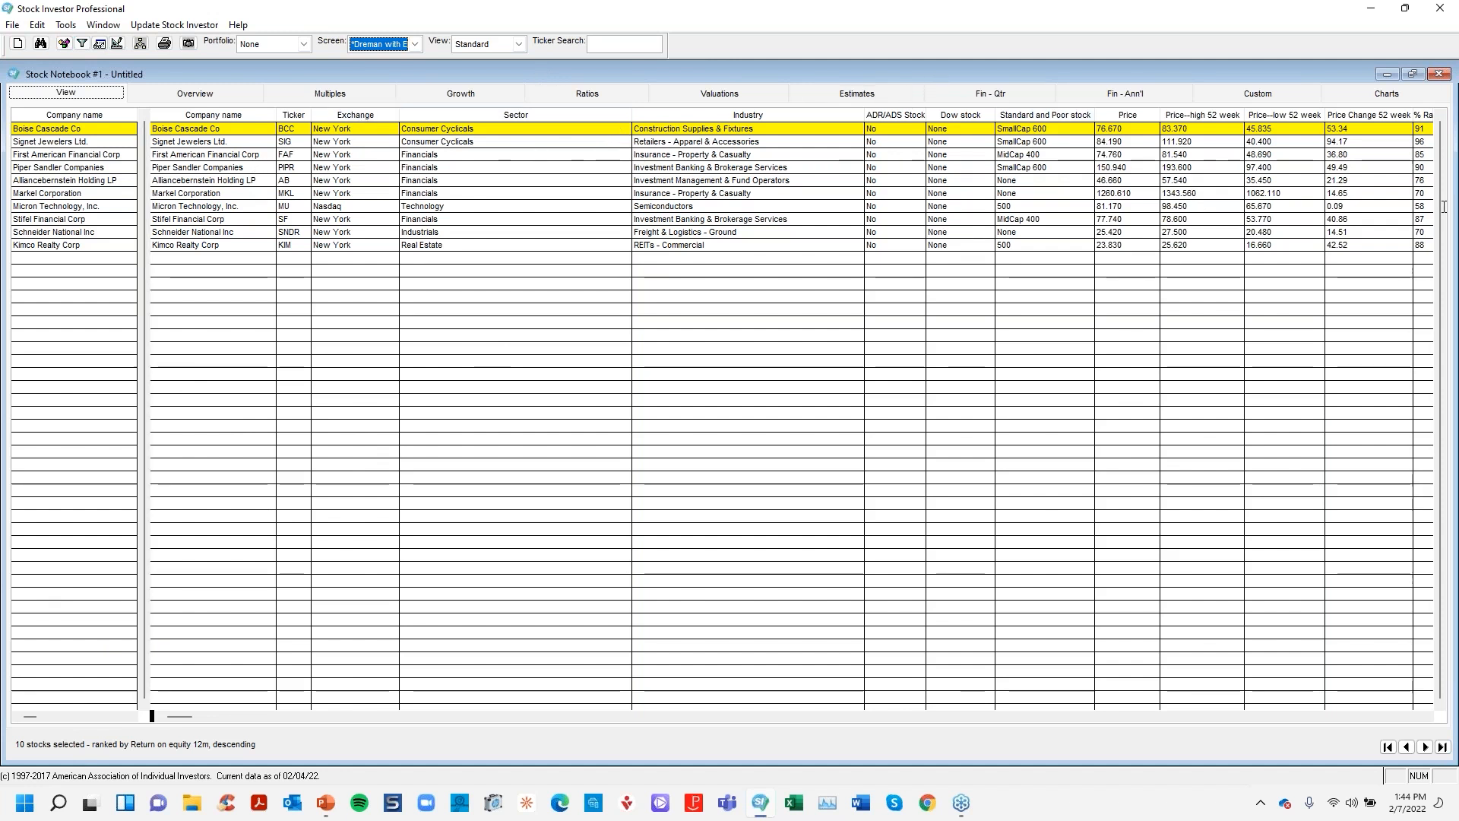
{"action": "key", "text": "alt+Tab"}
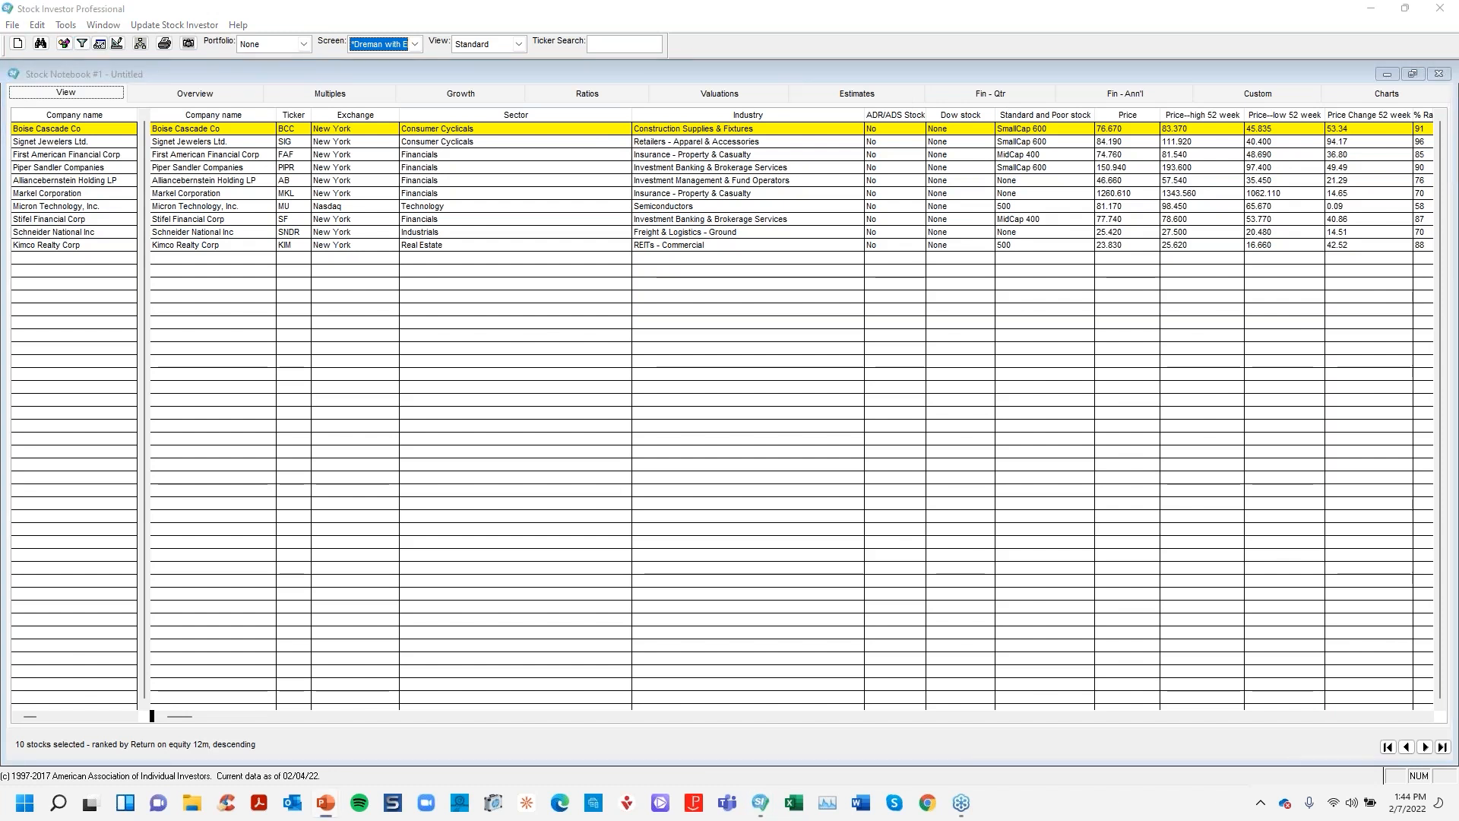
{"action": "left_click", "coordinate": [415, 44]}
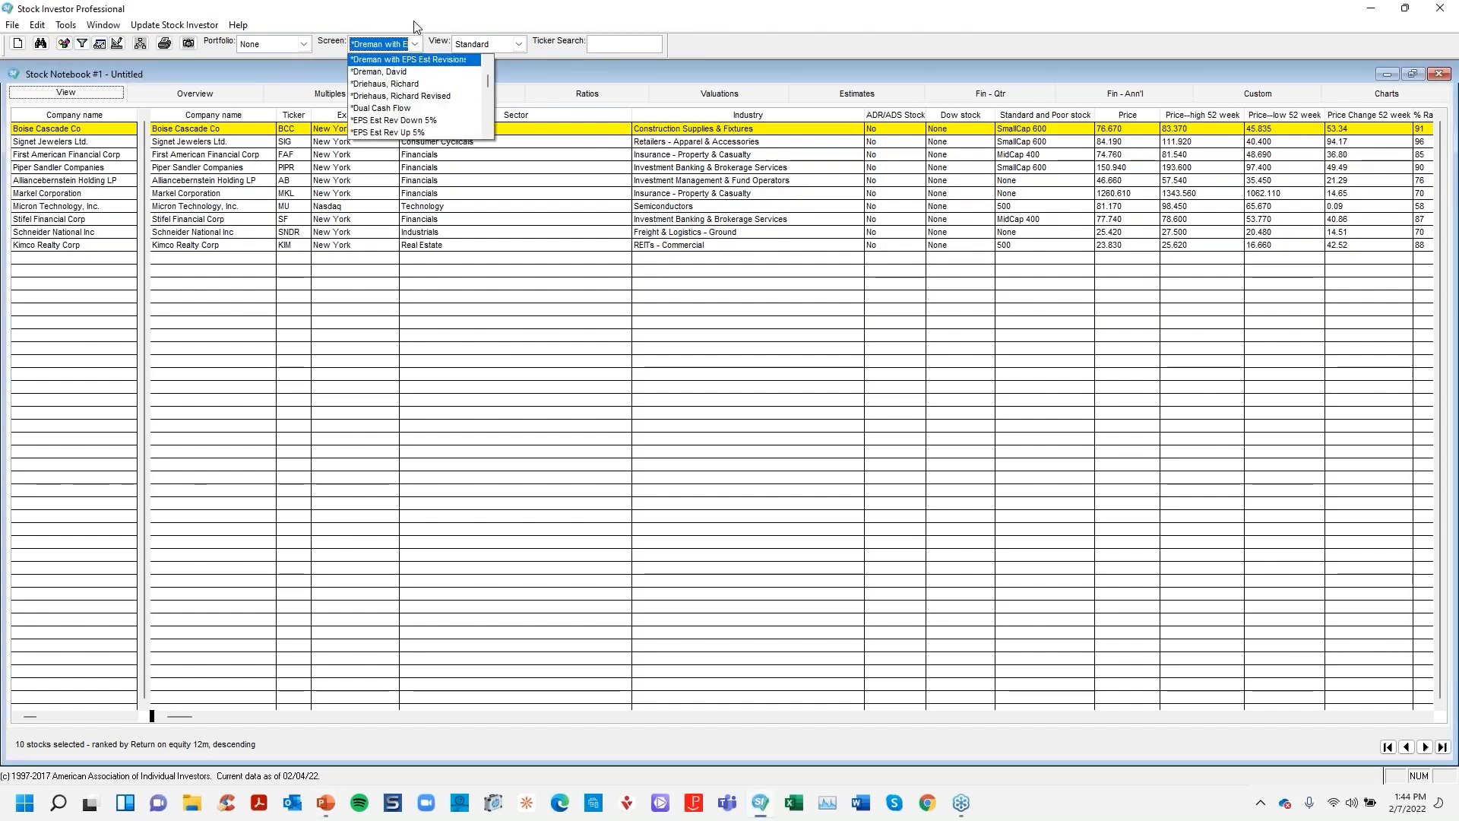
{"action": "left_click", "coordinate": [416, 29]}
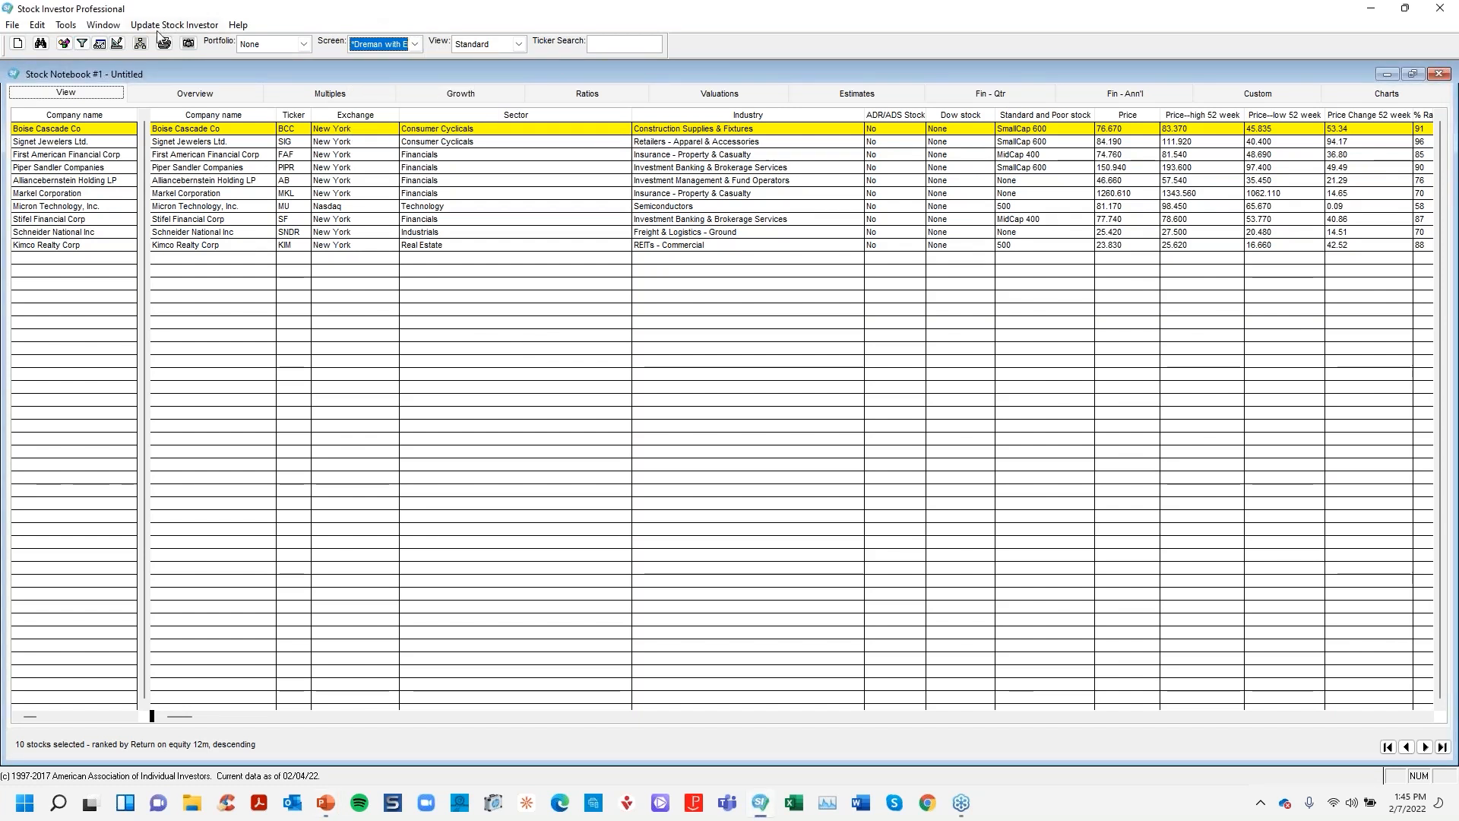
Open the Screen Editor and move its window below the listed companies.
{"action": "left_click", "coordinate": [69, 28]}
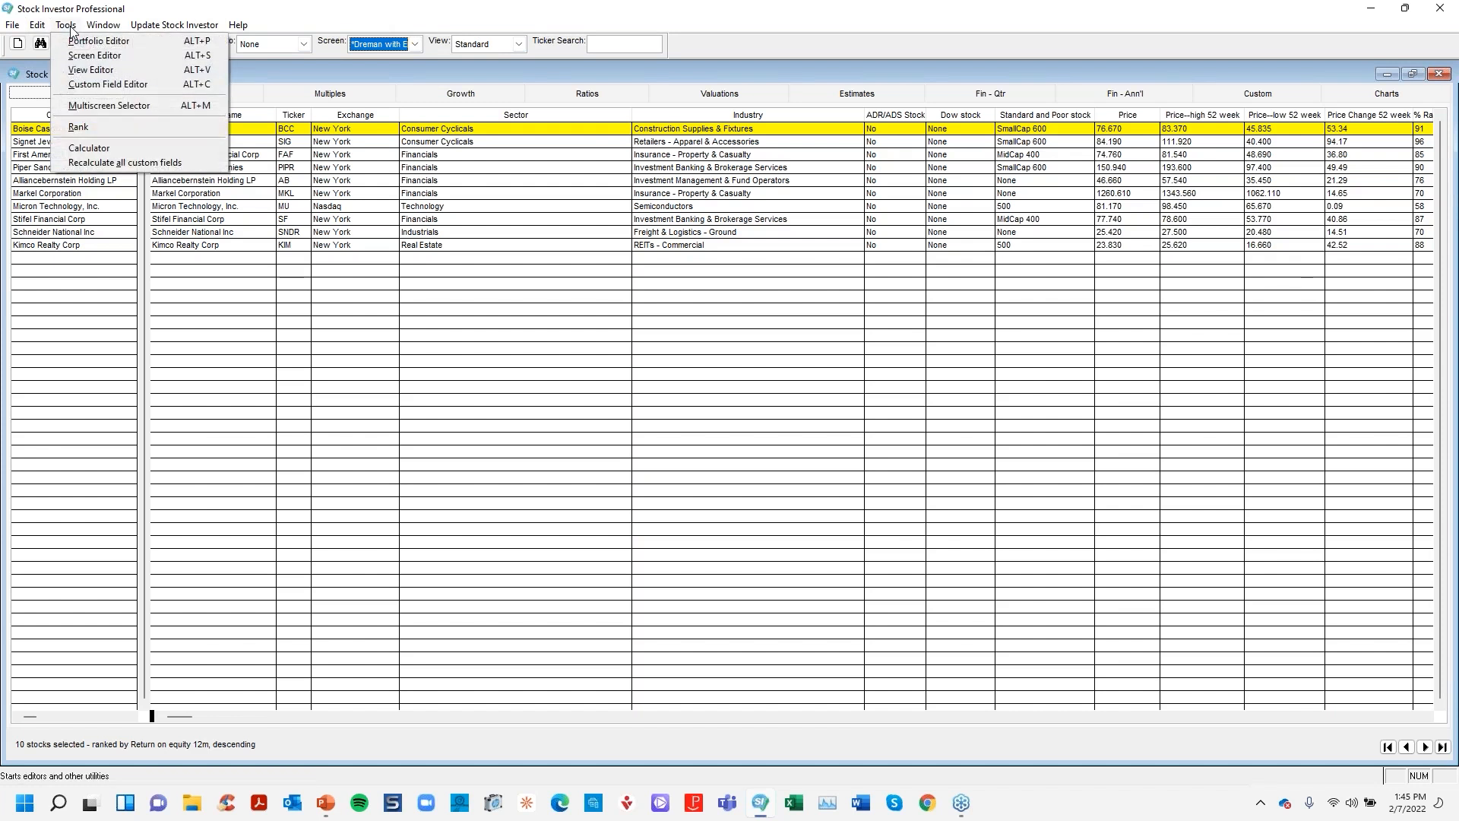
{"action": "left_click", "coordinate": [134, 61]}
{"action": "left_click_drag", "start_coordinate": [413, 199], "coordinate": [567, 259]}
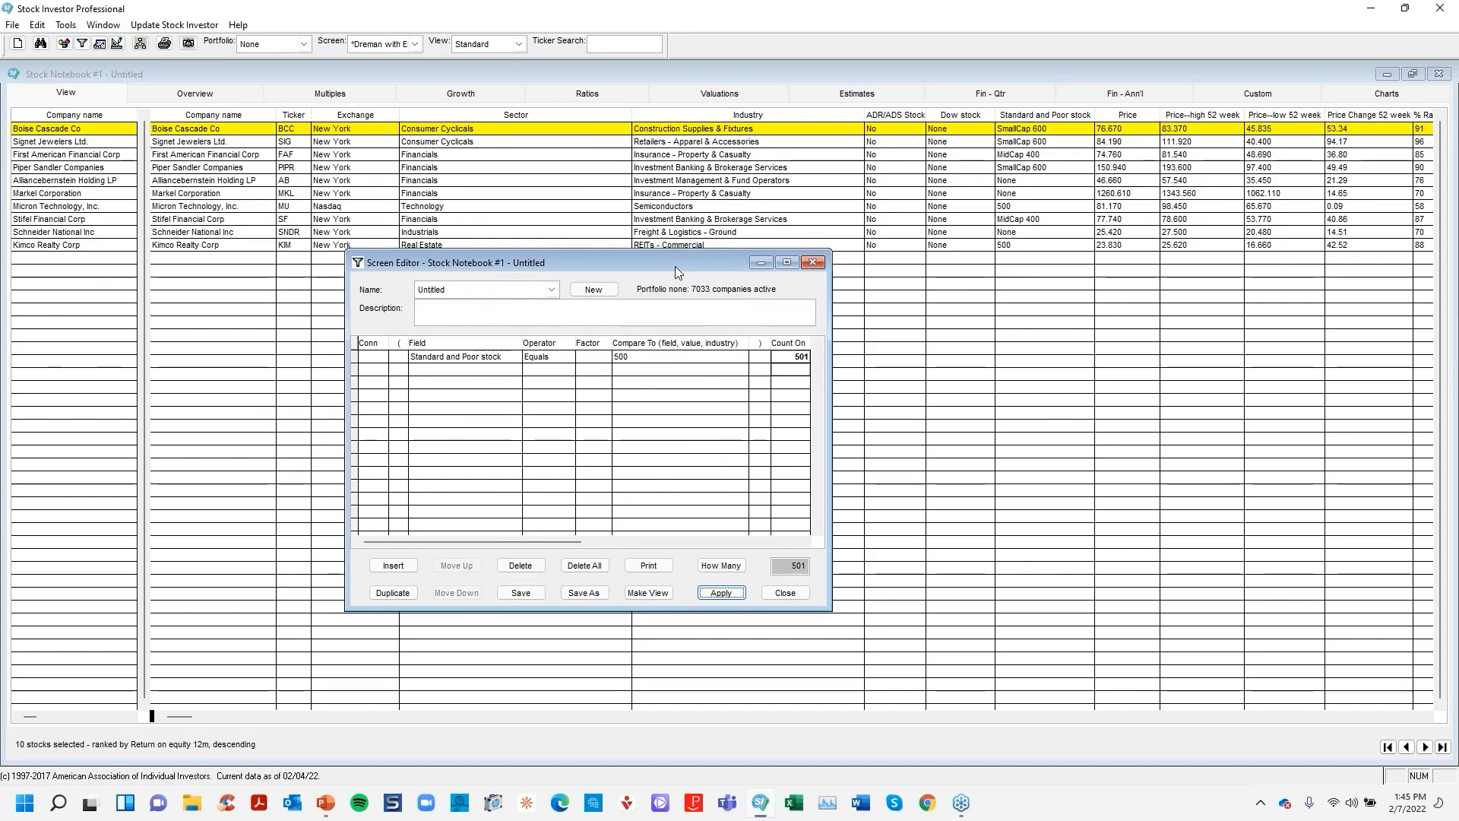
Load the saved *Driehaus, Richard Revised screen in the Screen Editor.
{"action": "left_click", "coordinate": [554, 293]}
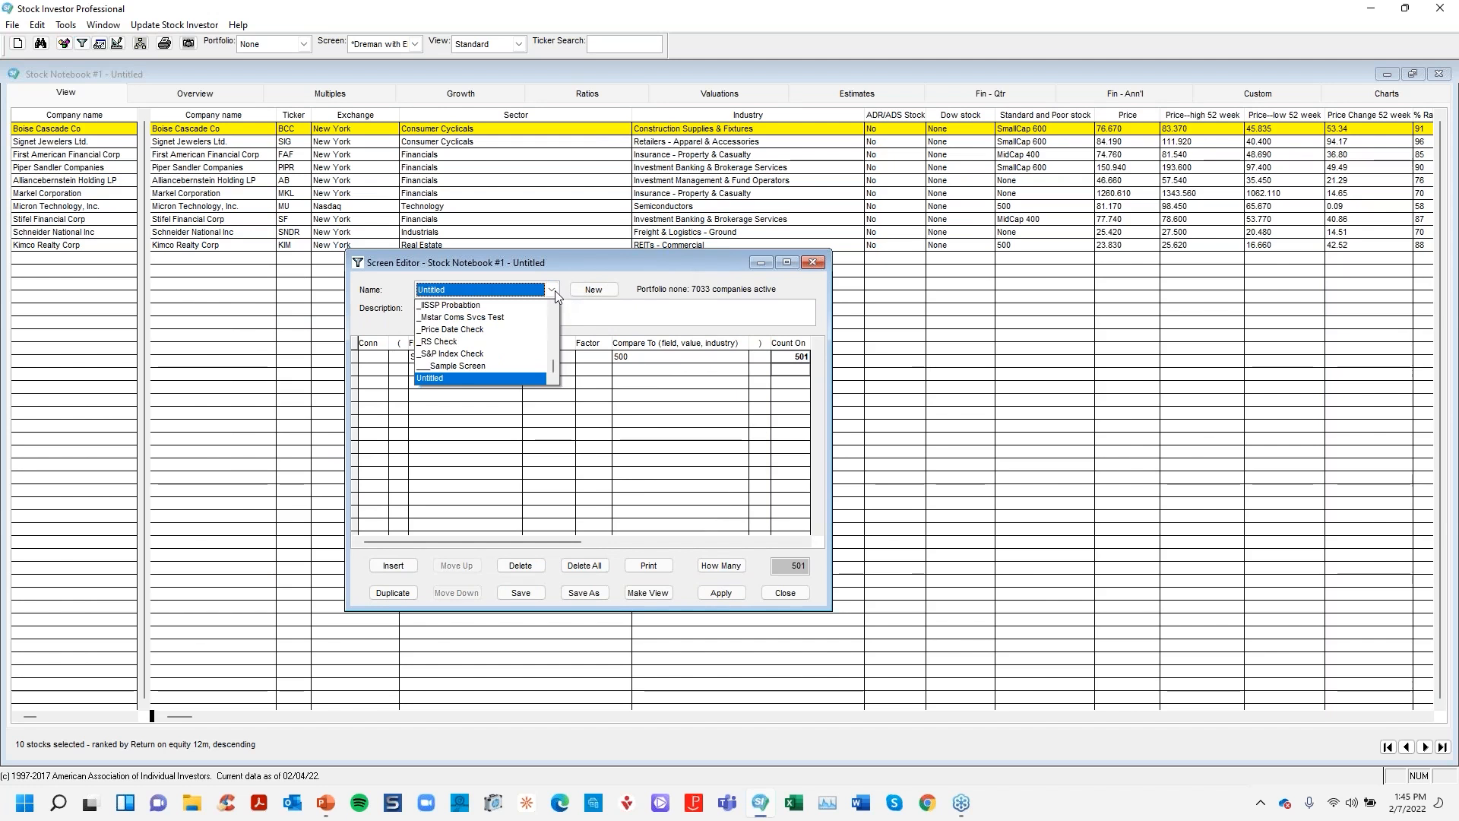
{"action": "left_click_drag", "start_coordinate": [557, 374], "coordinate": [554, 330]}
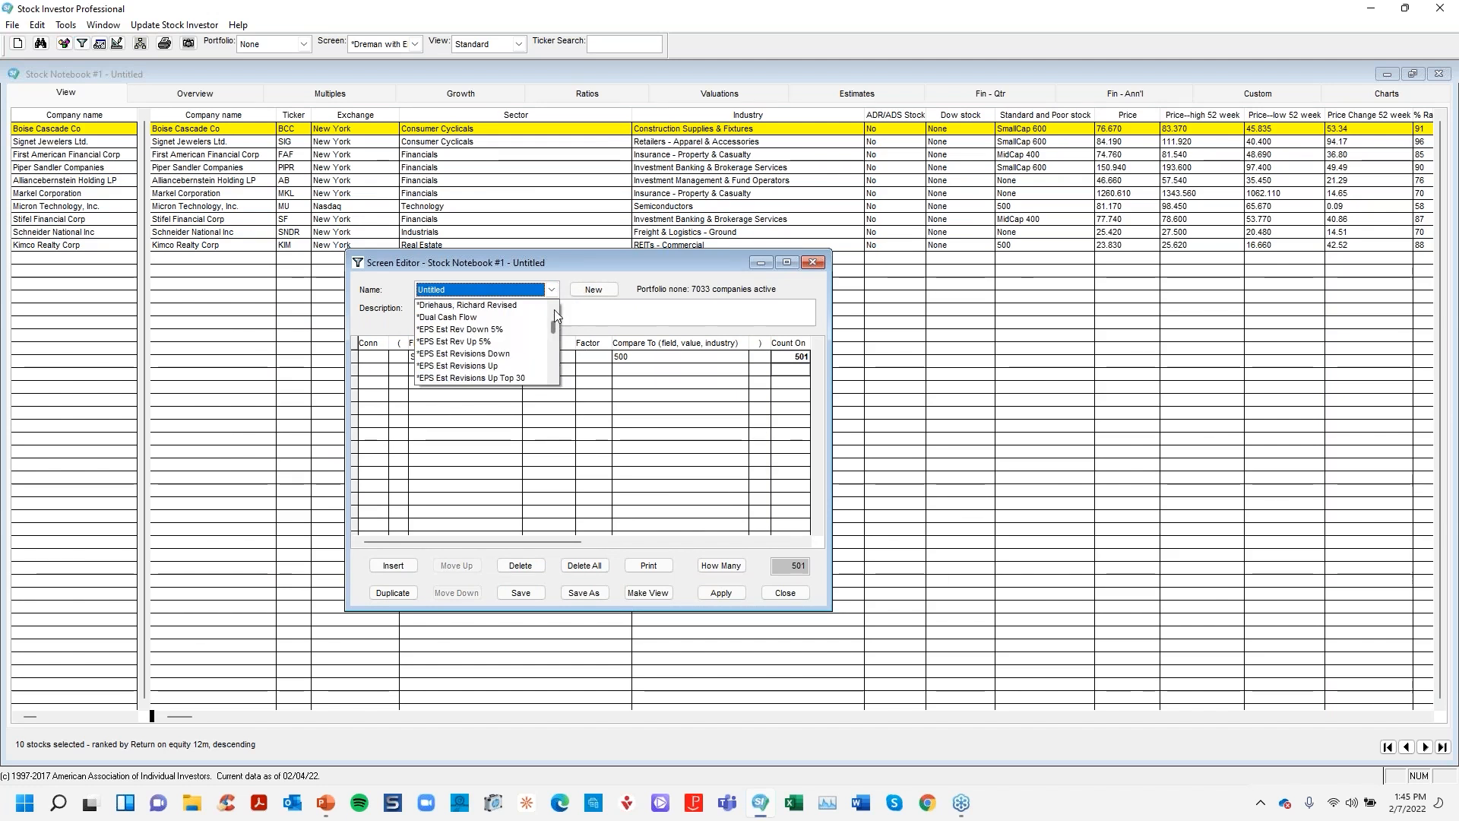
{"action": "left_click", "coordinate": [554, 304]}
{"action": "left_click", "coordinate": [554, 304]}
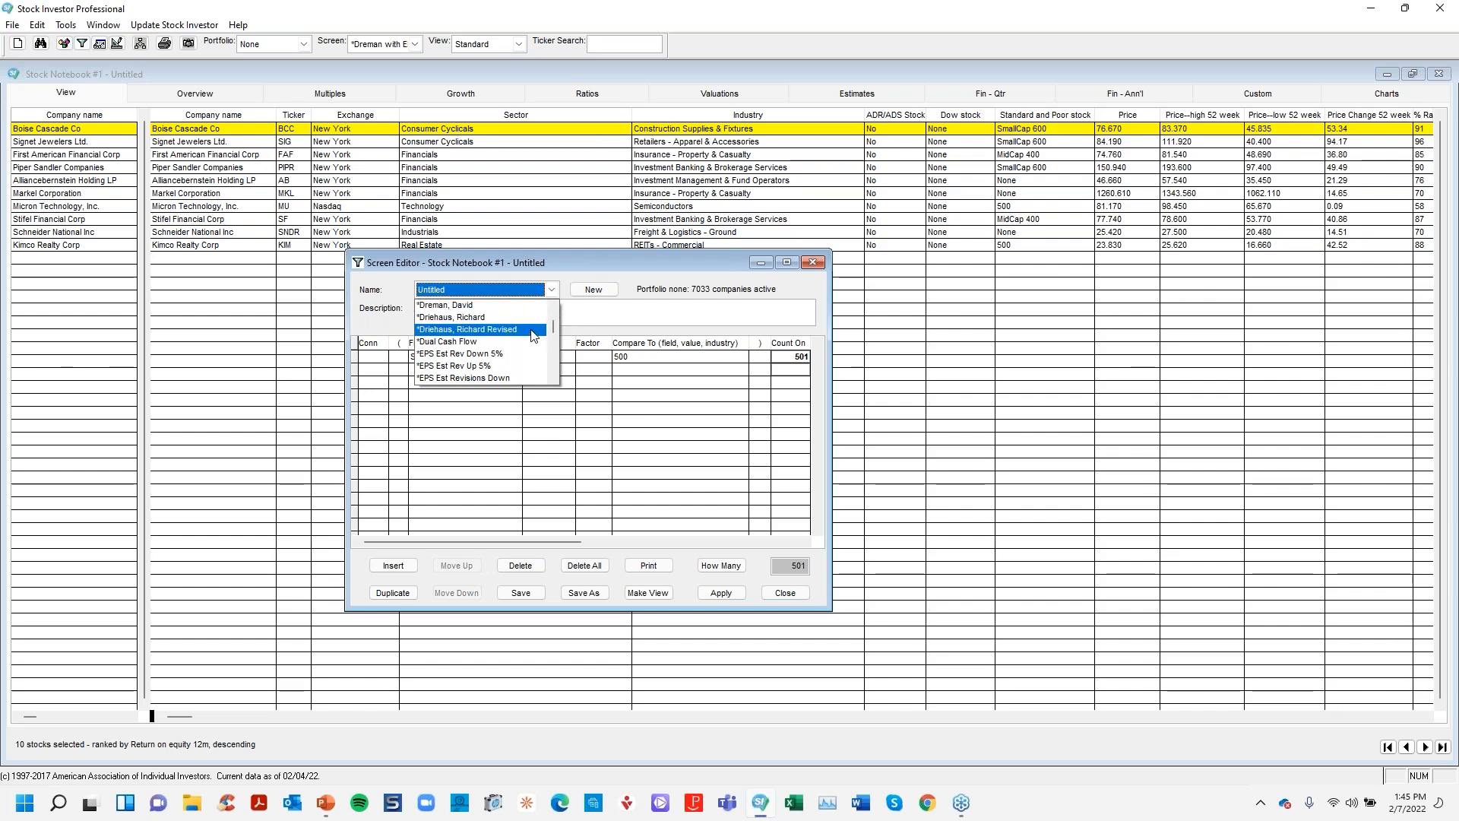
{"action": "left_click", "coordinate": [532, 335]}
{"action": "left_click", "coordinate": [814, 450]}
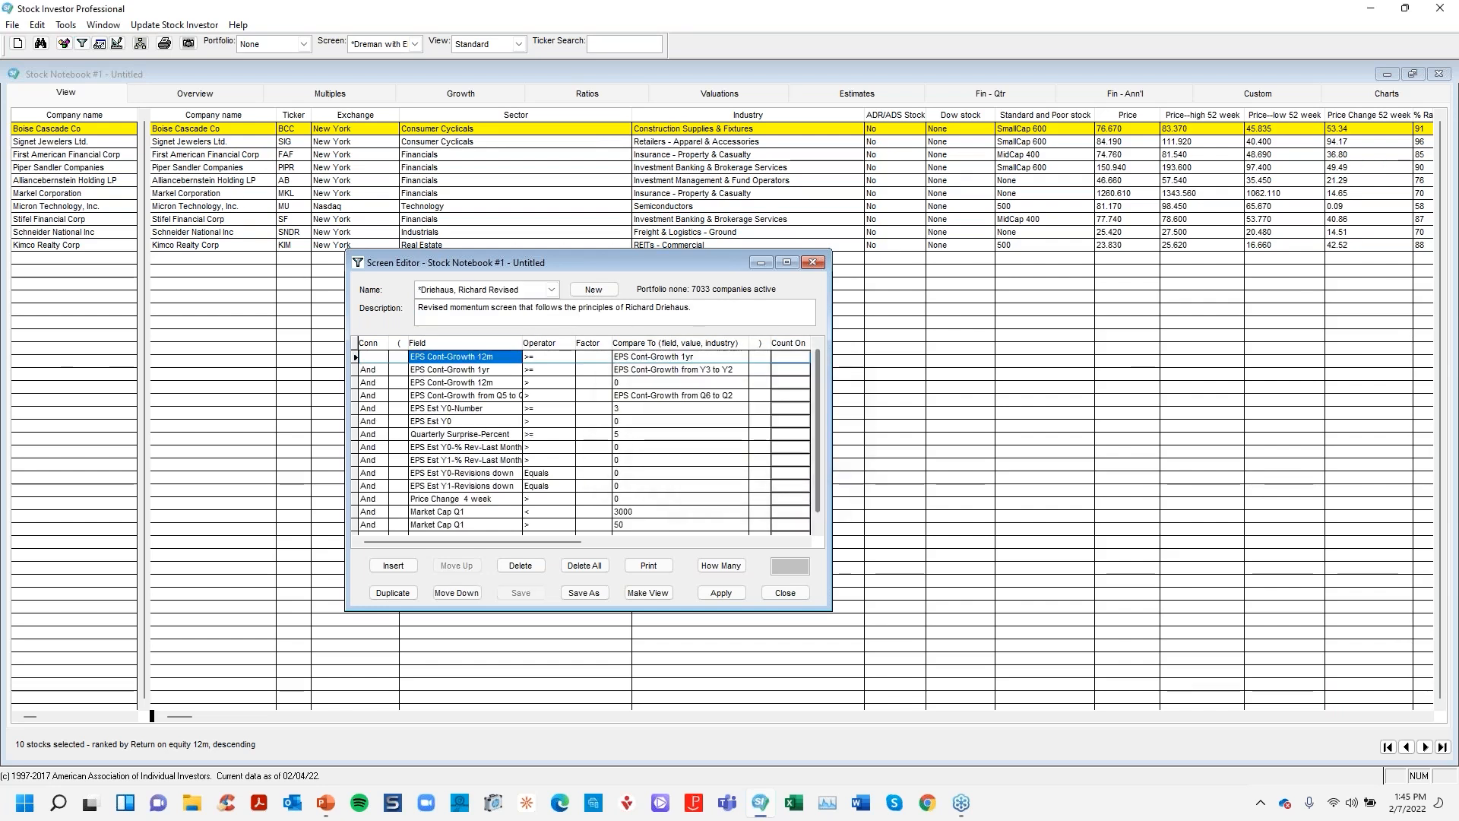
Load the *Dreman with EPS Est Revisions screen in the Screen Editor and make the editor window taller.
{"action": "left_click", "coordinate": [551, 289]}
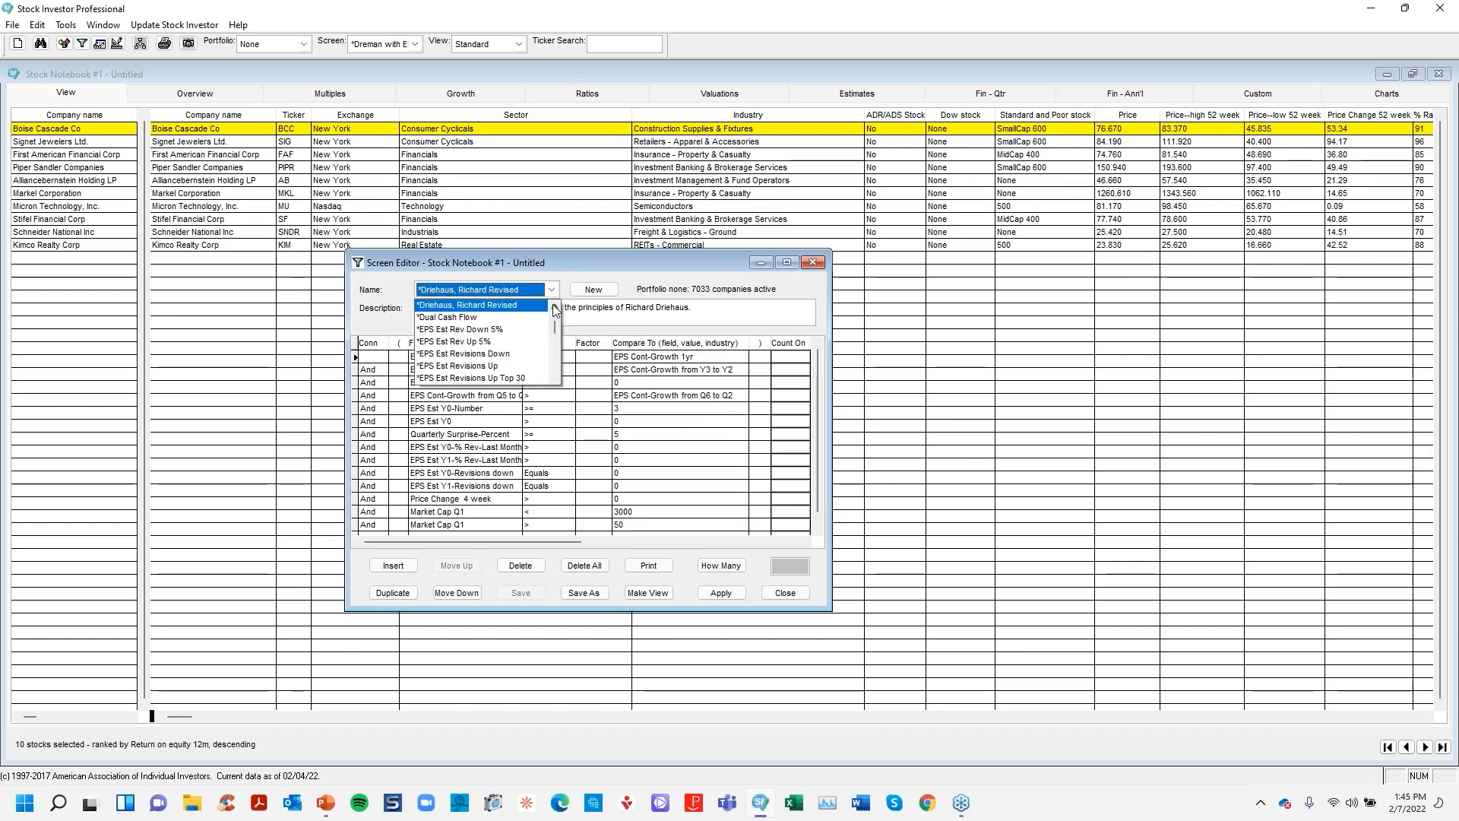
{"action": "scroll", "coordinate": [555, 308], "scroll_direction": "up", "scroll_amount": 1}
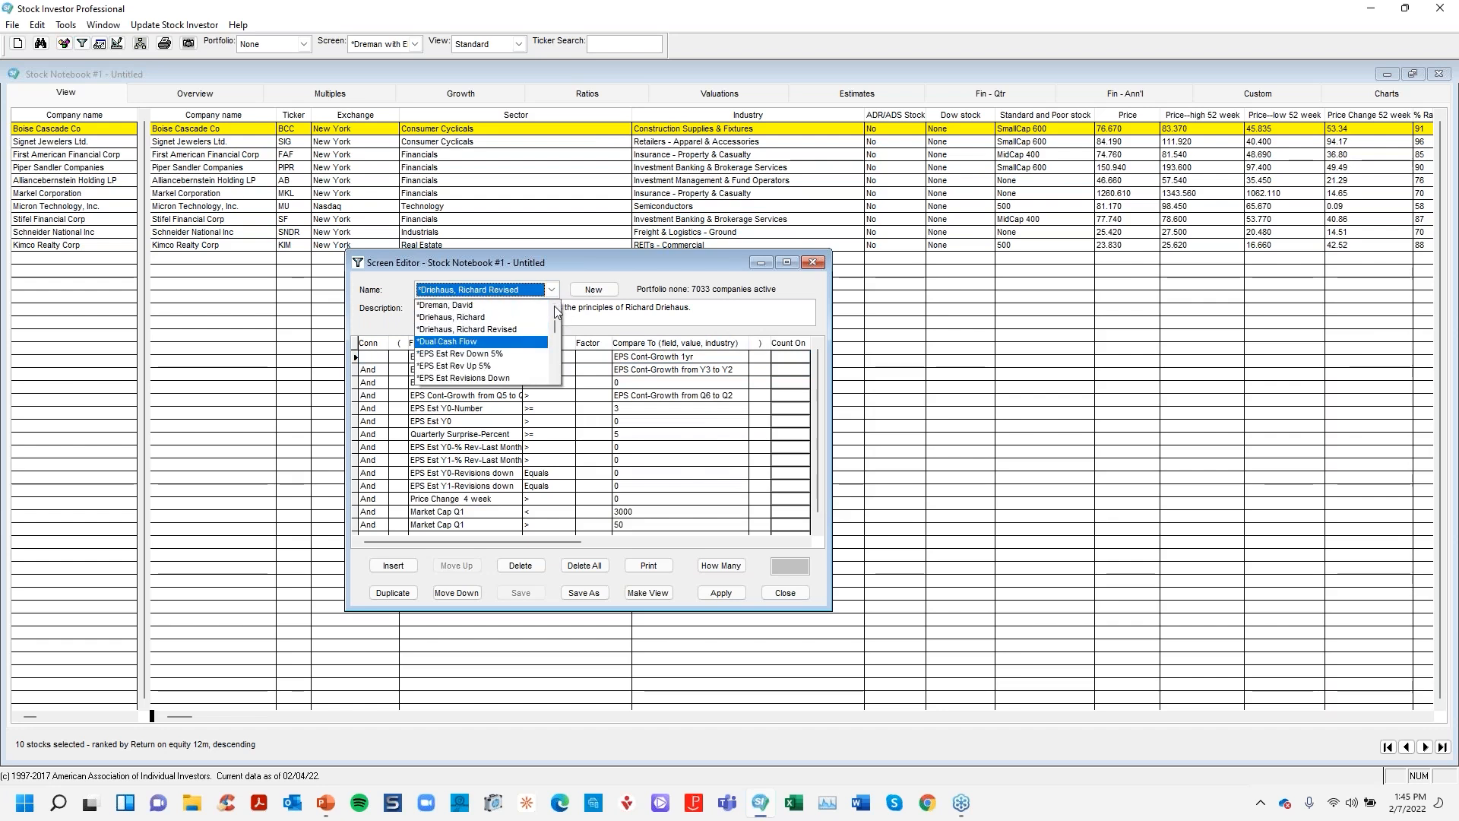
{"action": "scroll", "coordinate": [555, 308], "scroll_direction": "up", "scroll_amount": 1}
{"action": "left_click", "coordinate": [522, 308]}
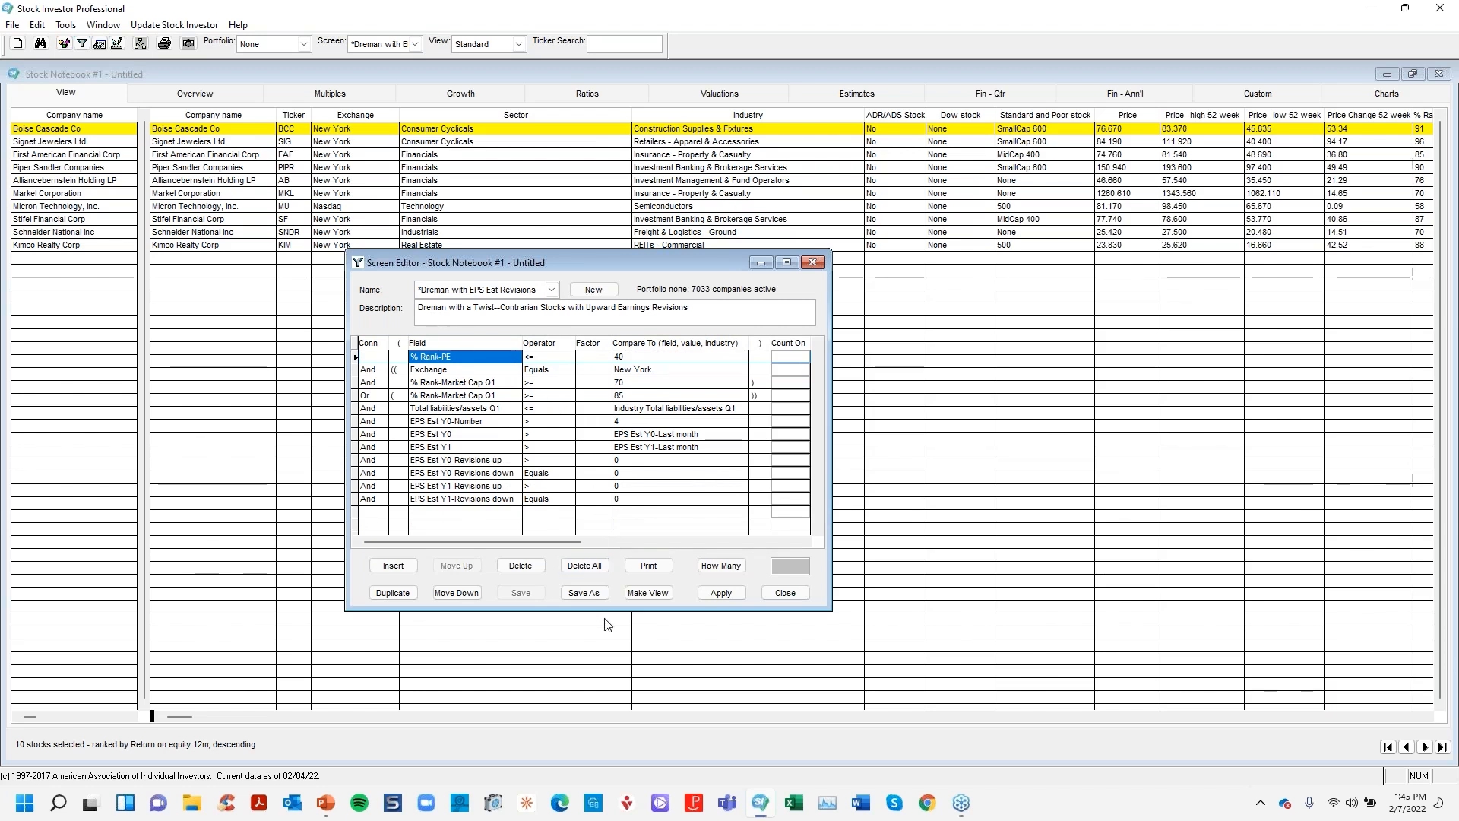
{"action": "left_click_drag", "start_coordinate": [608, 610], "coordinate": [607, 654]}
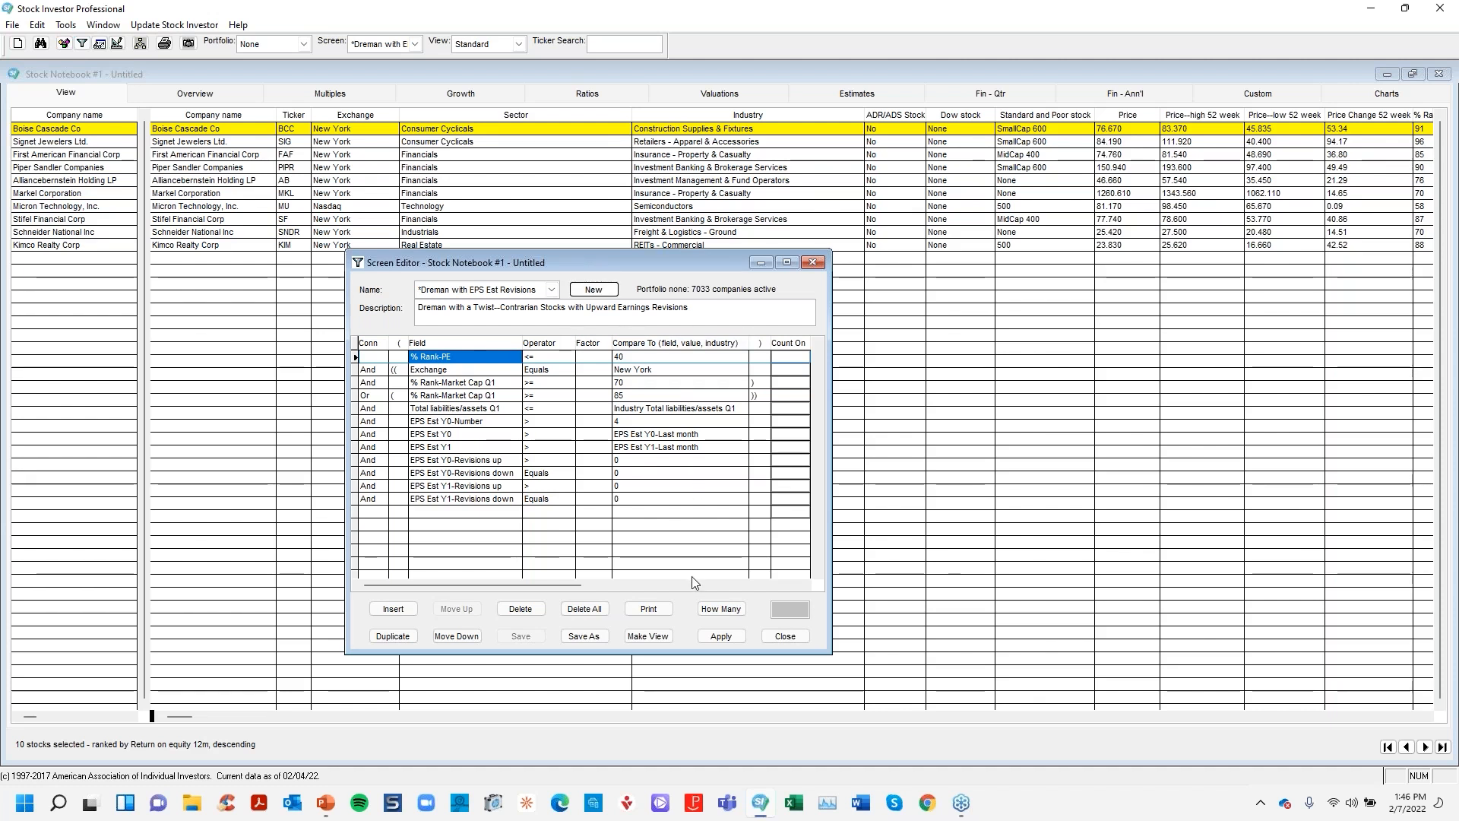
Count how many companies pass each Dreman criterion and the whole screen, and review the counts.
{"action": "left_click", "coordinate": [735, 611]}
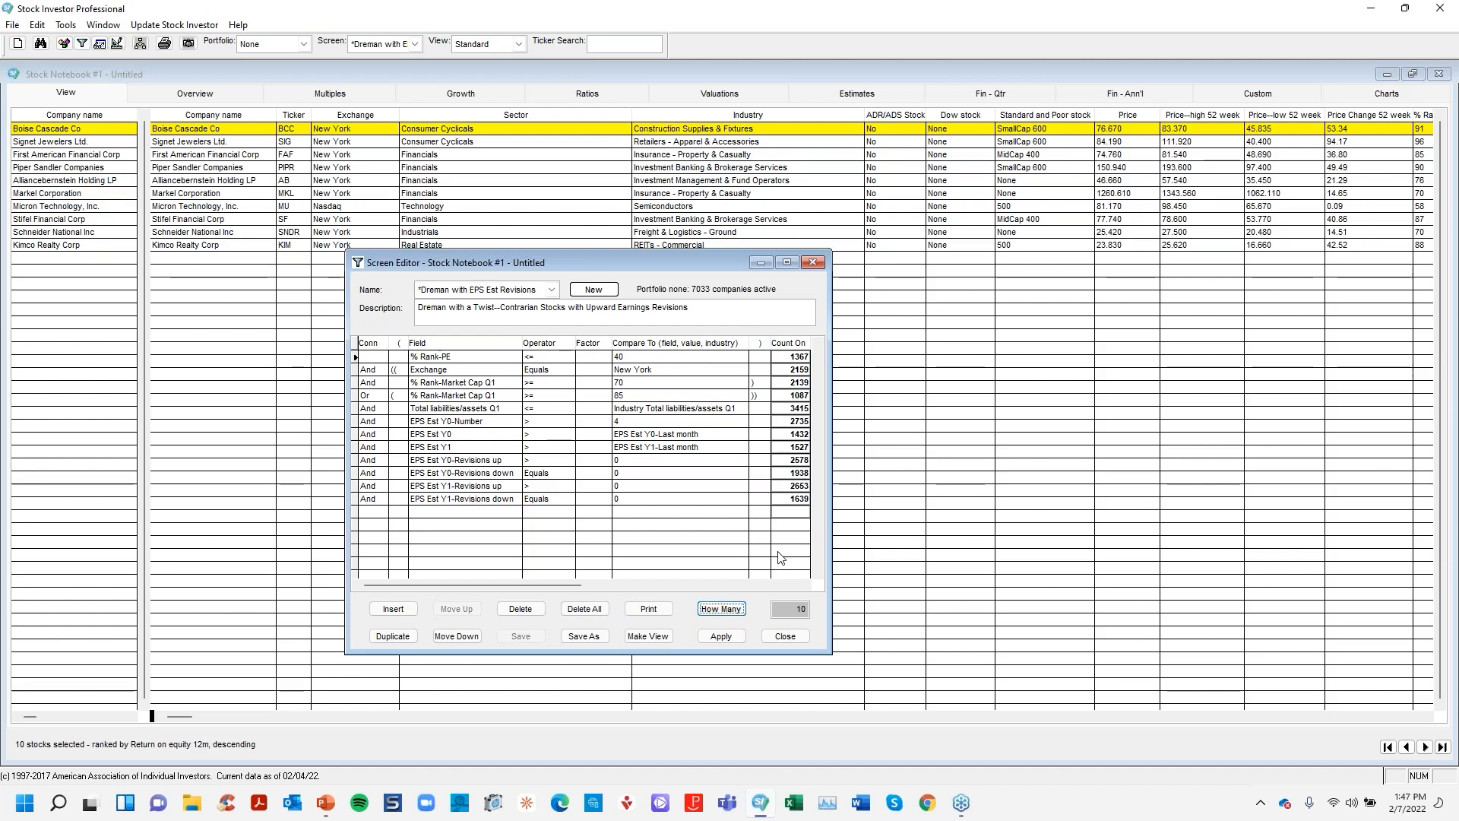
{"action": "left_click", "coordinate": [719, 610]}
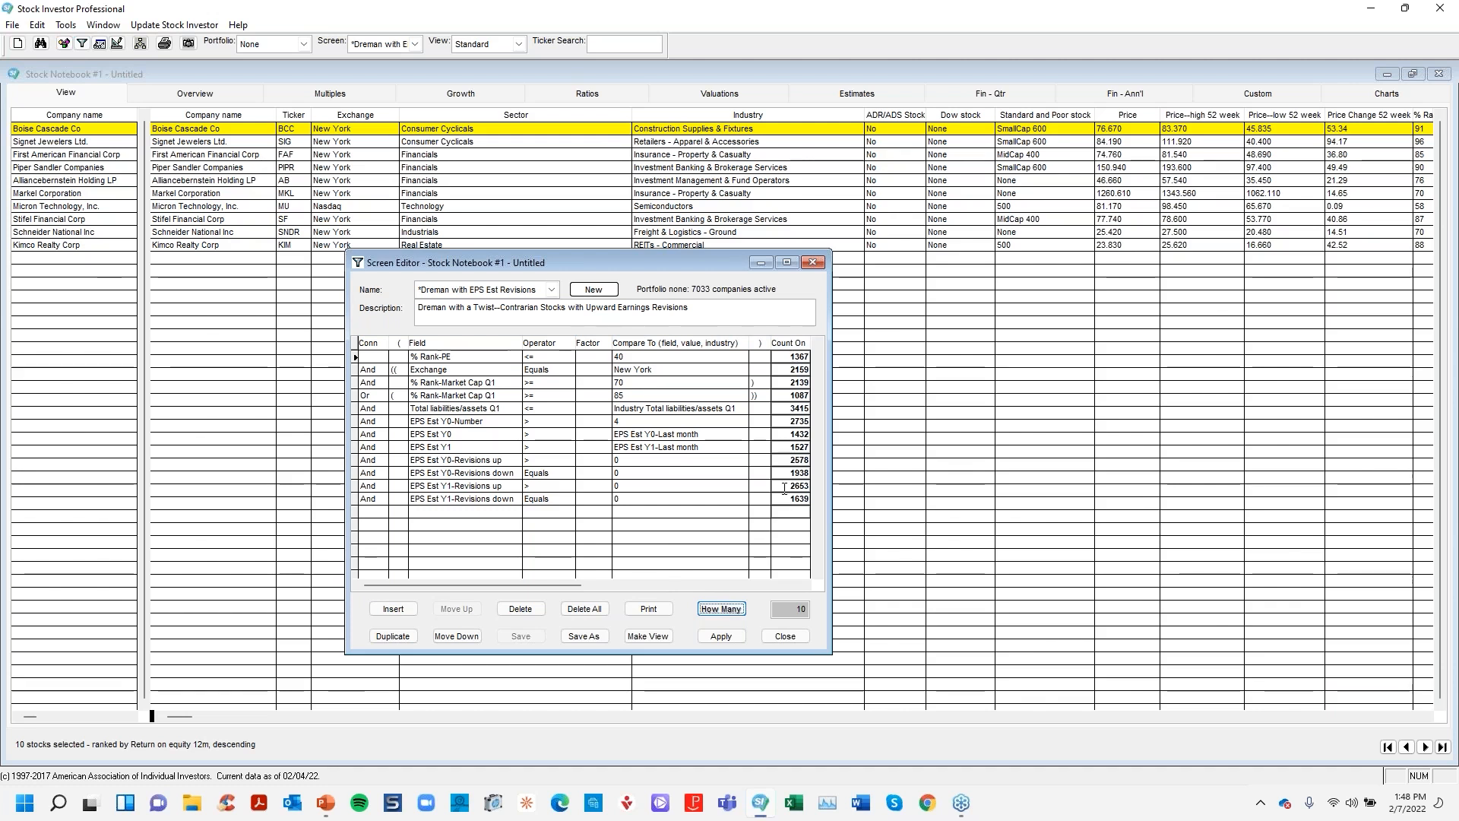
{"action": "double_click", "coordinate": [797, 609]}
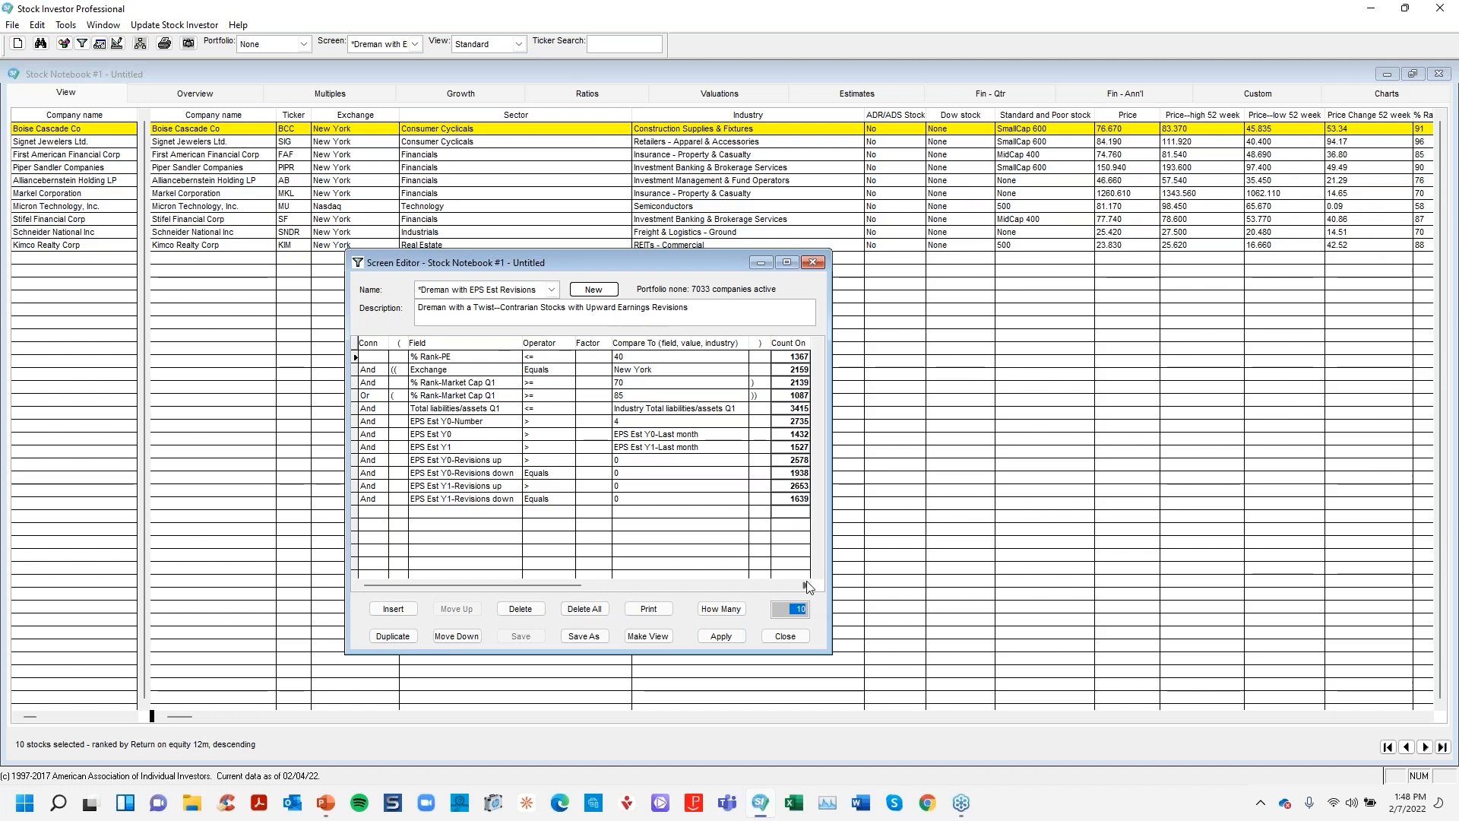
{"action": "left_click", "coordinate": [714, 600]}
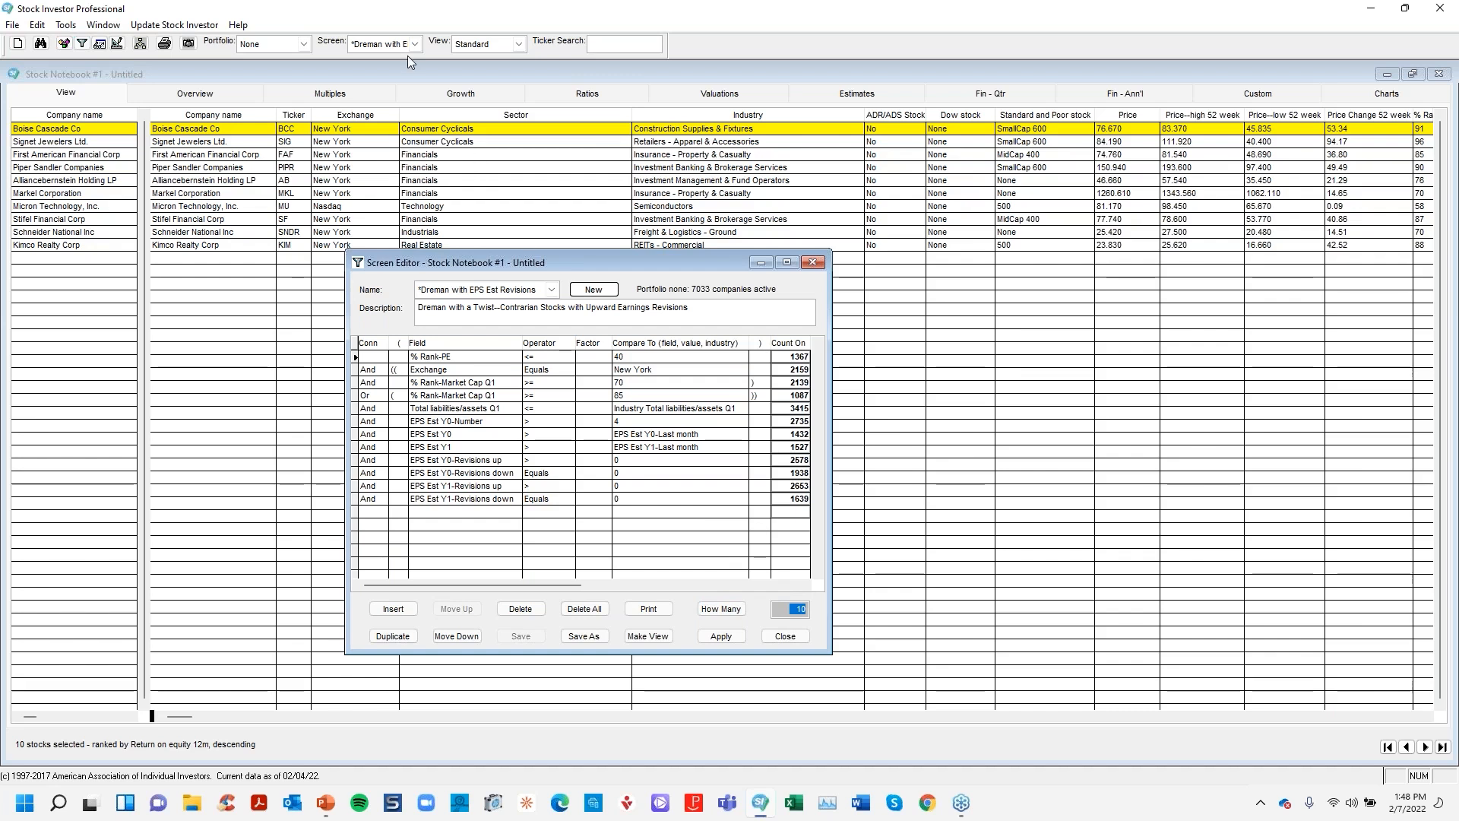
Set the notebook's screen to None, recount the companies passing the Dreman criteria and return to the notebook.
{"action": "left_click", "coordinate": [389, 47]}
{"action": "scroll", "coordinate": [486, 81], "scroll_direction": "up", "scroll_amount": 5}
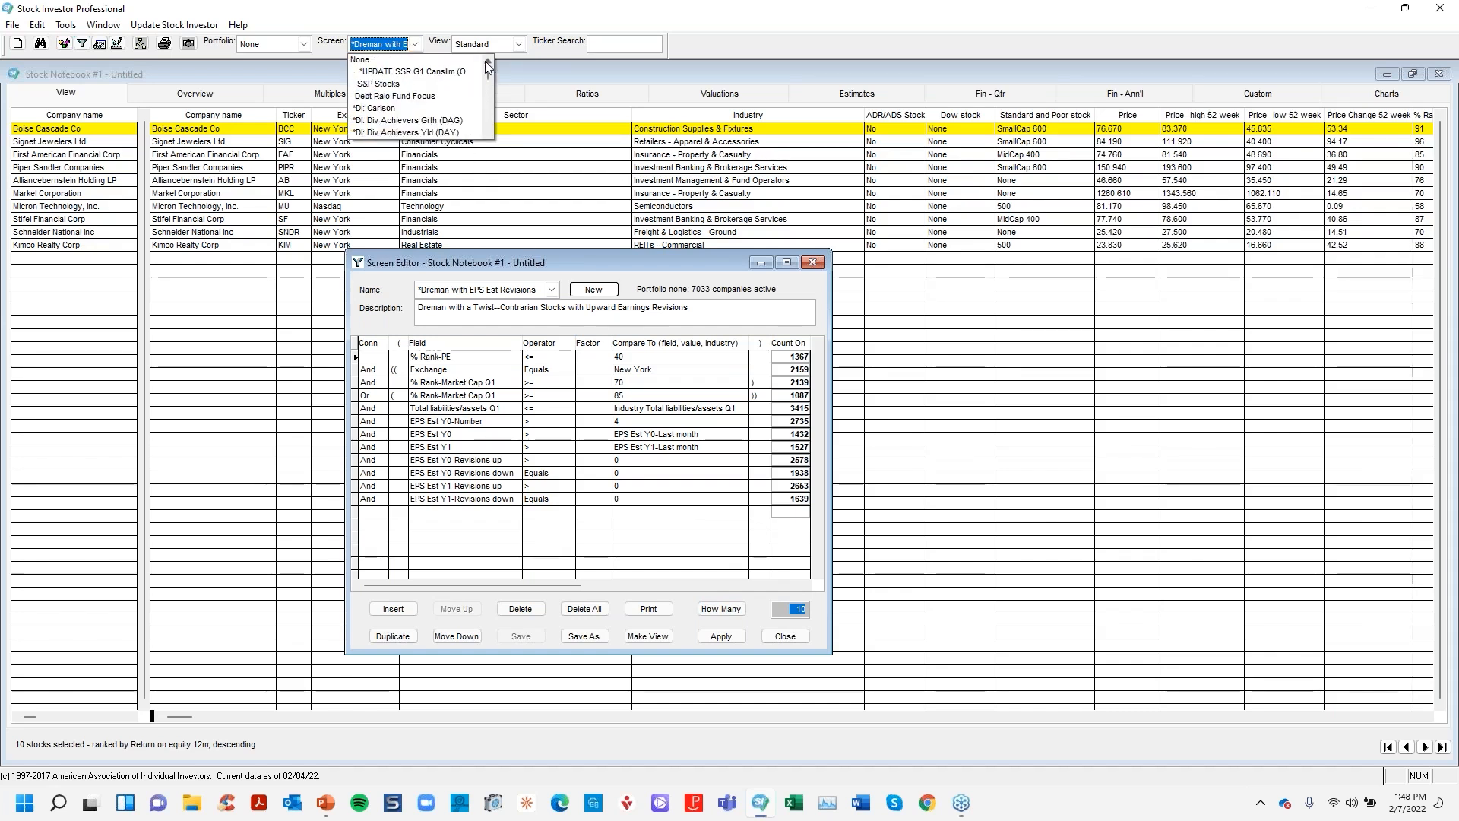
{"action": "key", "text": "Return"}
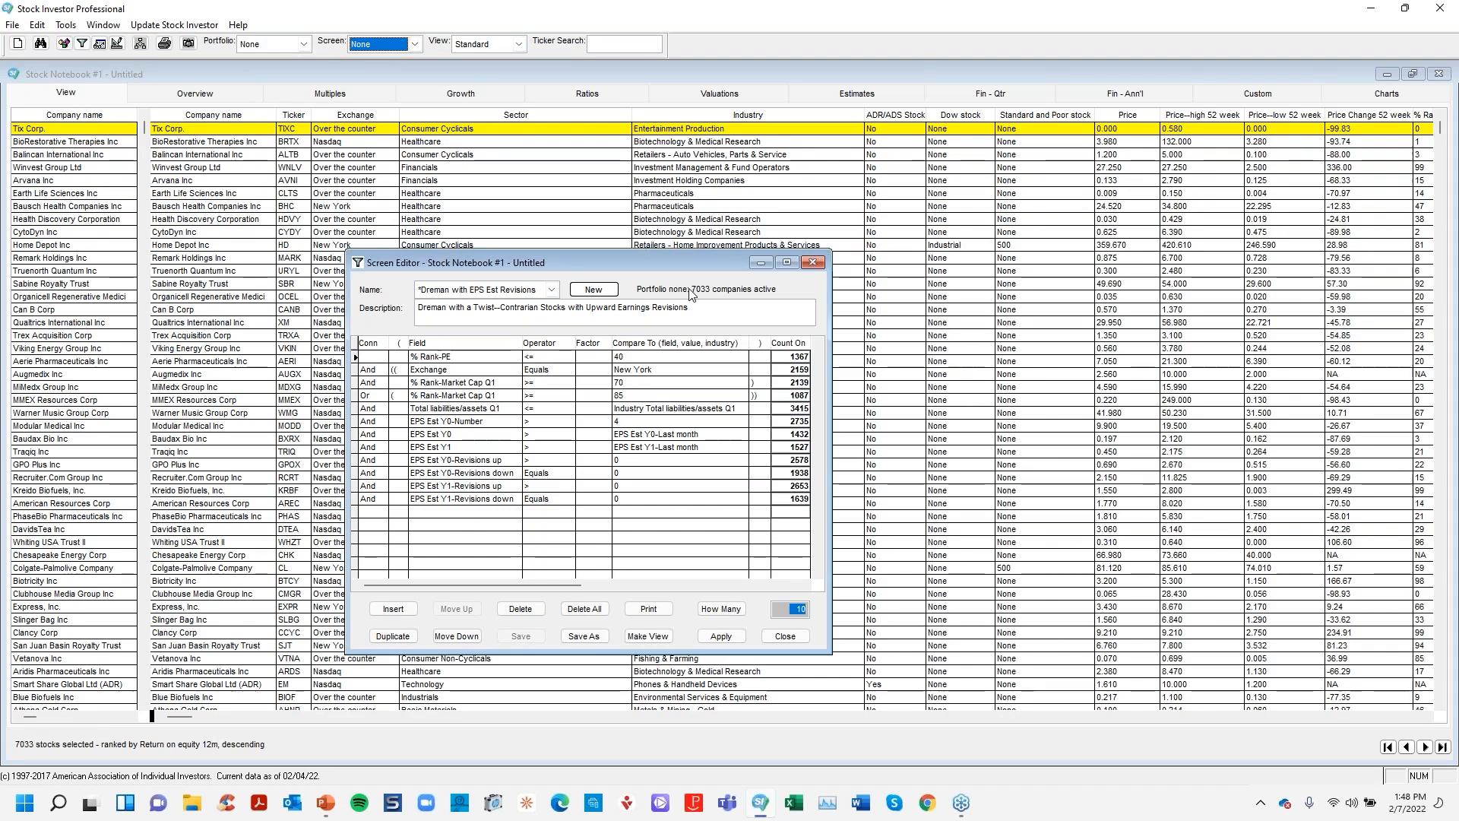
{"action": "left_click", "coordinate": [712, 607]}
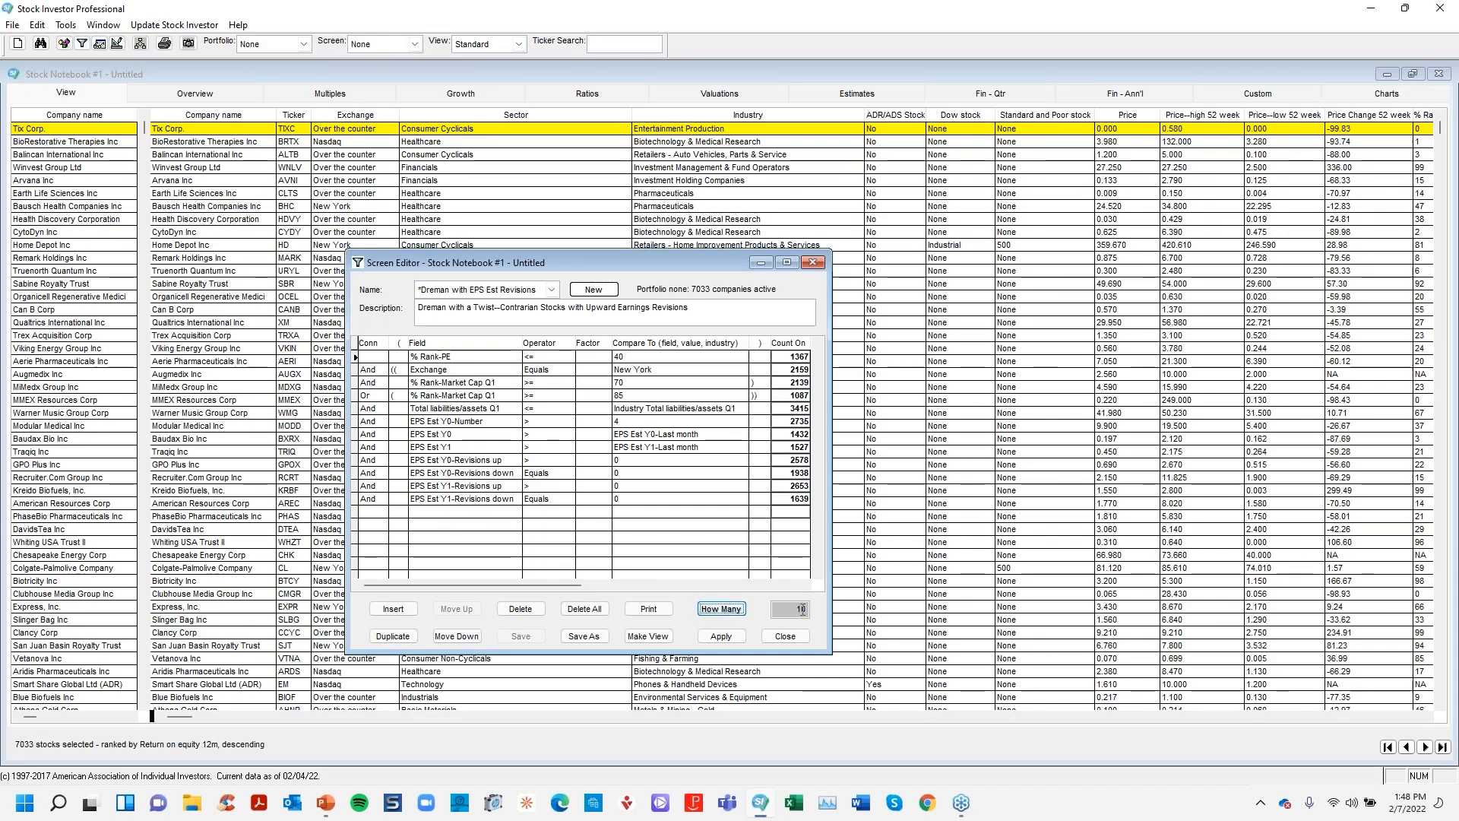
{"action": "left_click", "coordinate": [23, 749]}
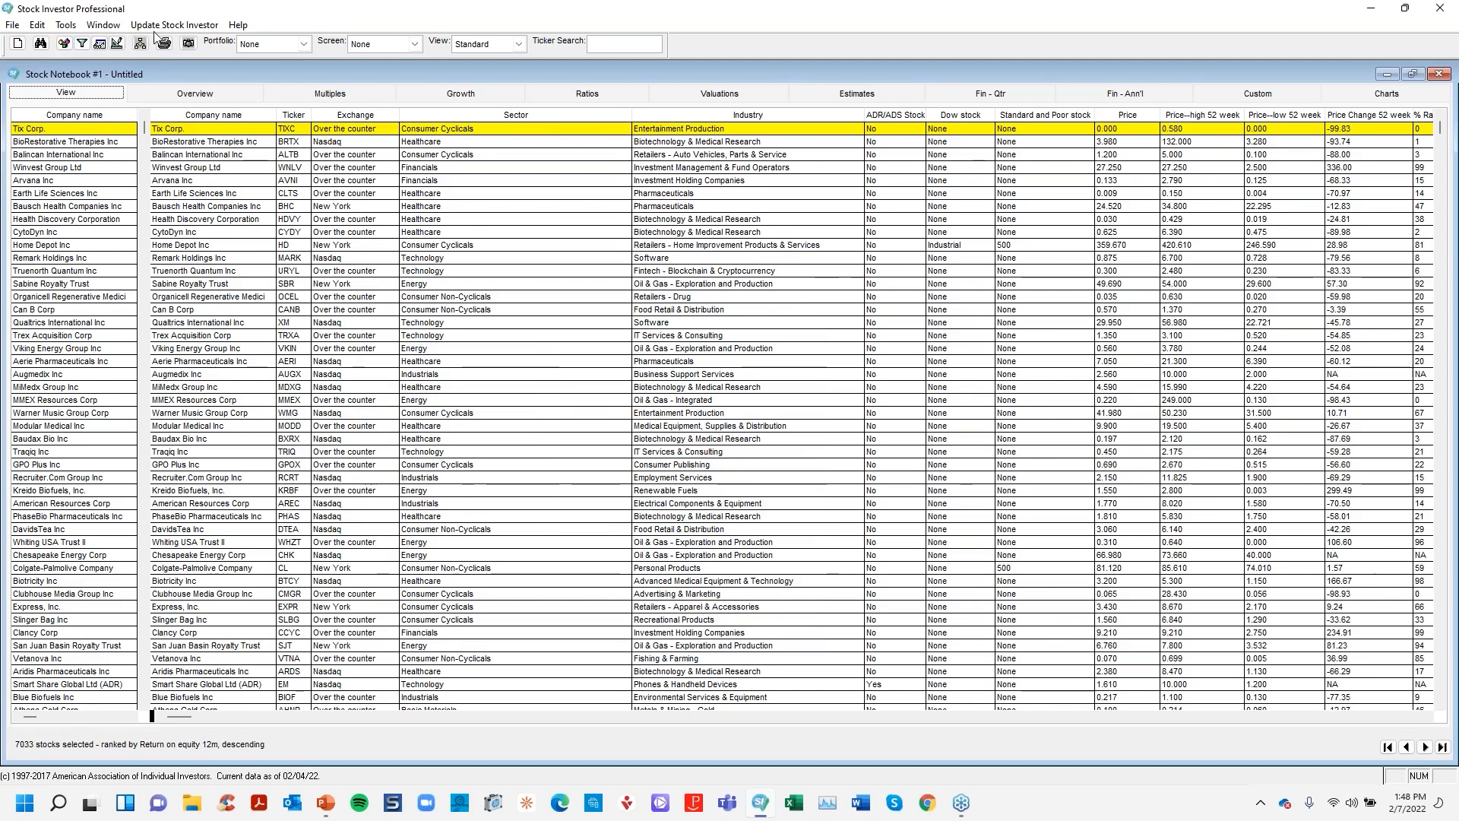
Bring back the Screen Editor, apply the *Dreman with EPS Est Revisions screen to the notebook and close the editor.
{"action": "left_click", "coordinate": [117, 45]}
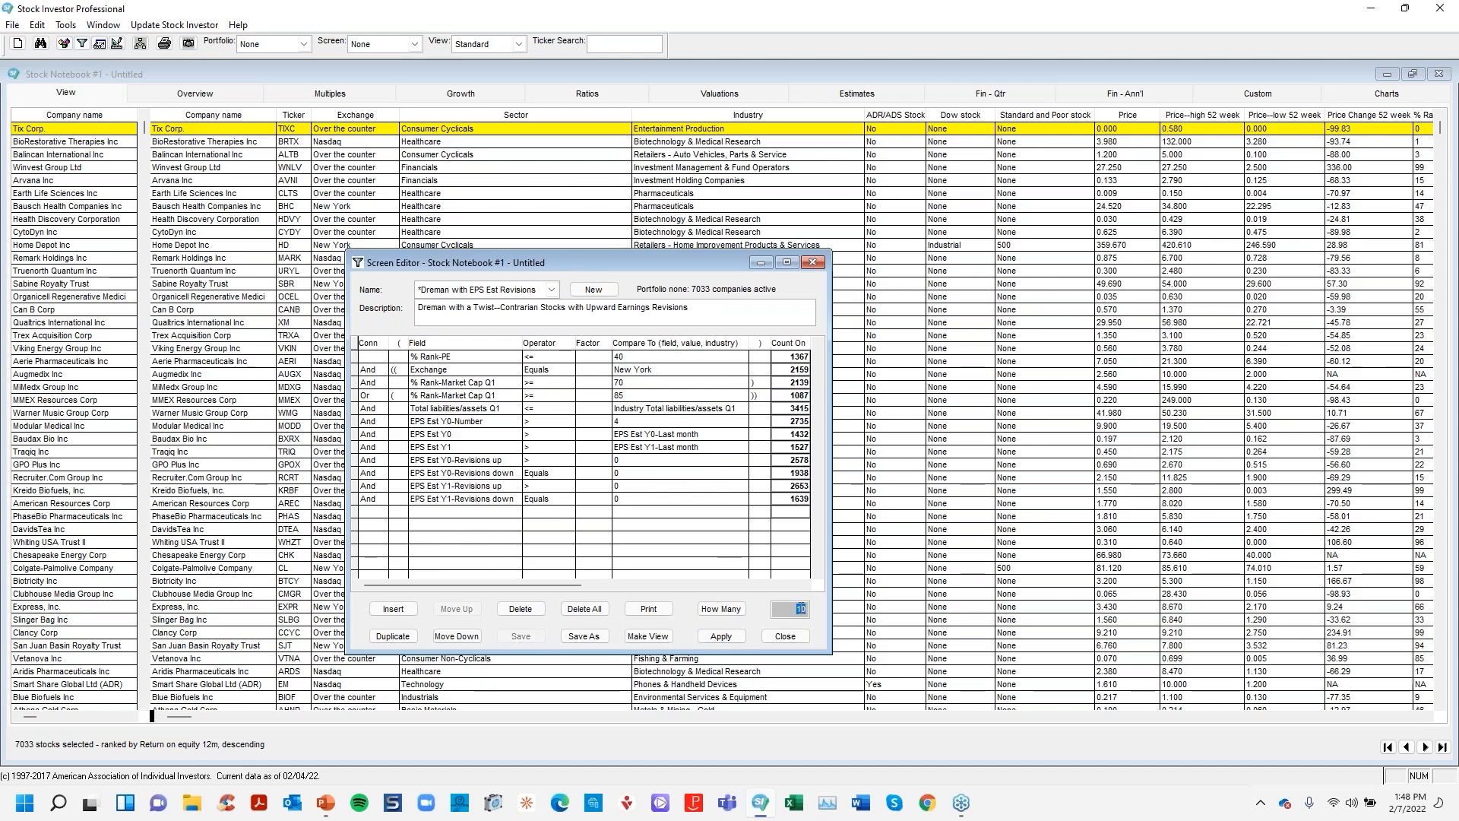
{"action": "left_click", "coordinate": [721, 636]}
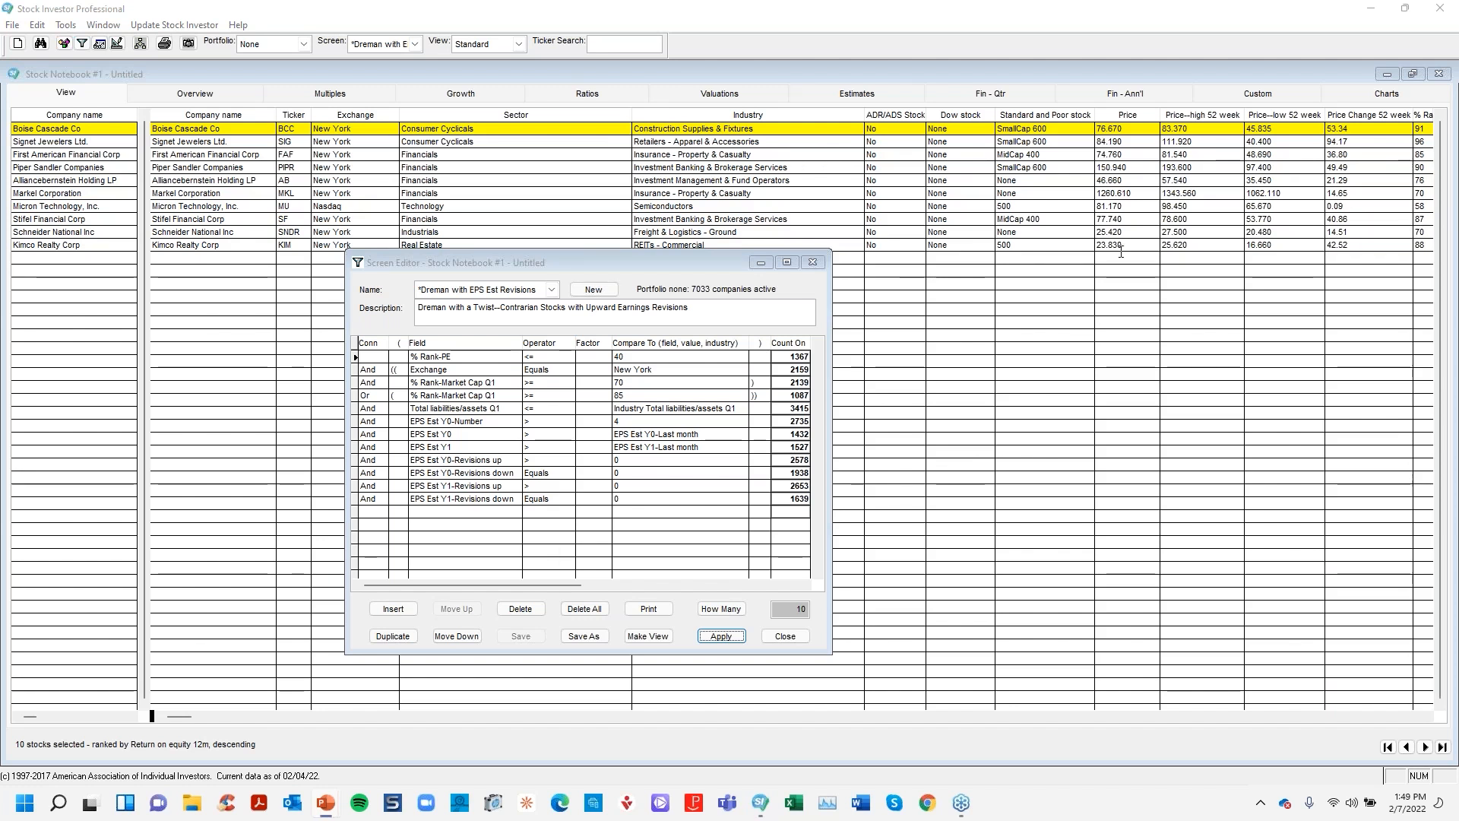
{"action": "left_click", "coordinate": [813, 263]}
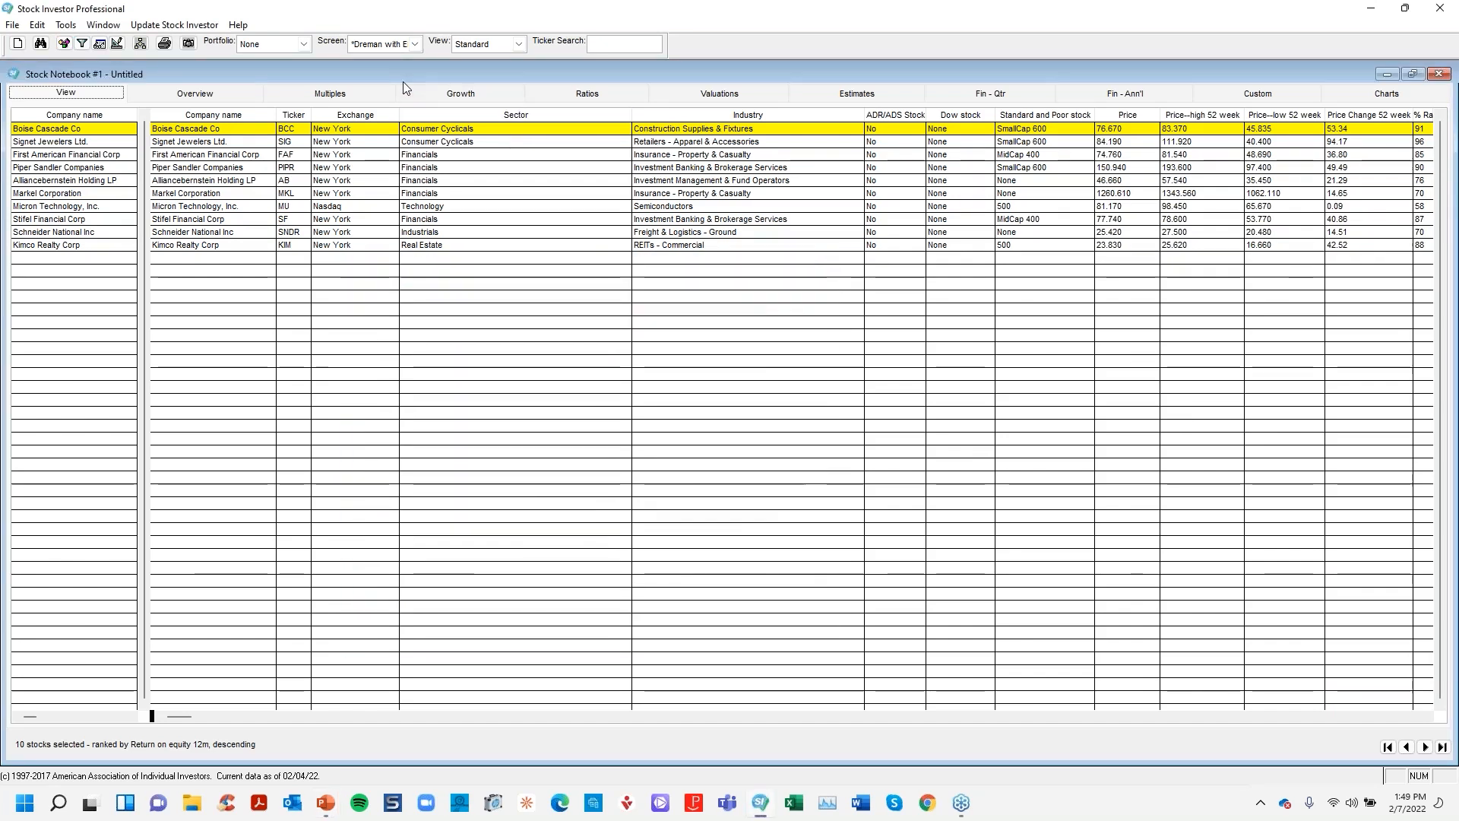
Open the help contents, move the help window toward the middle of the notebook and widen its topic list.
{"action": "left_click", "coordinate": [238, 27]}
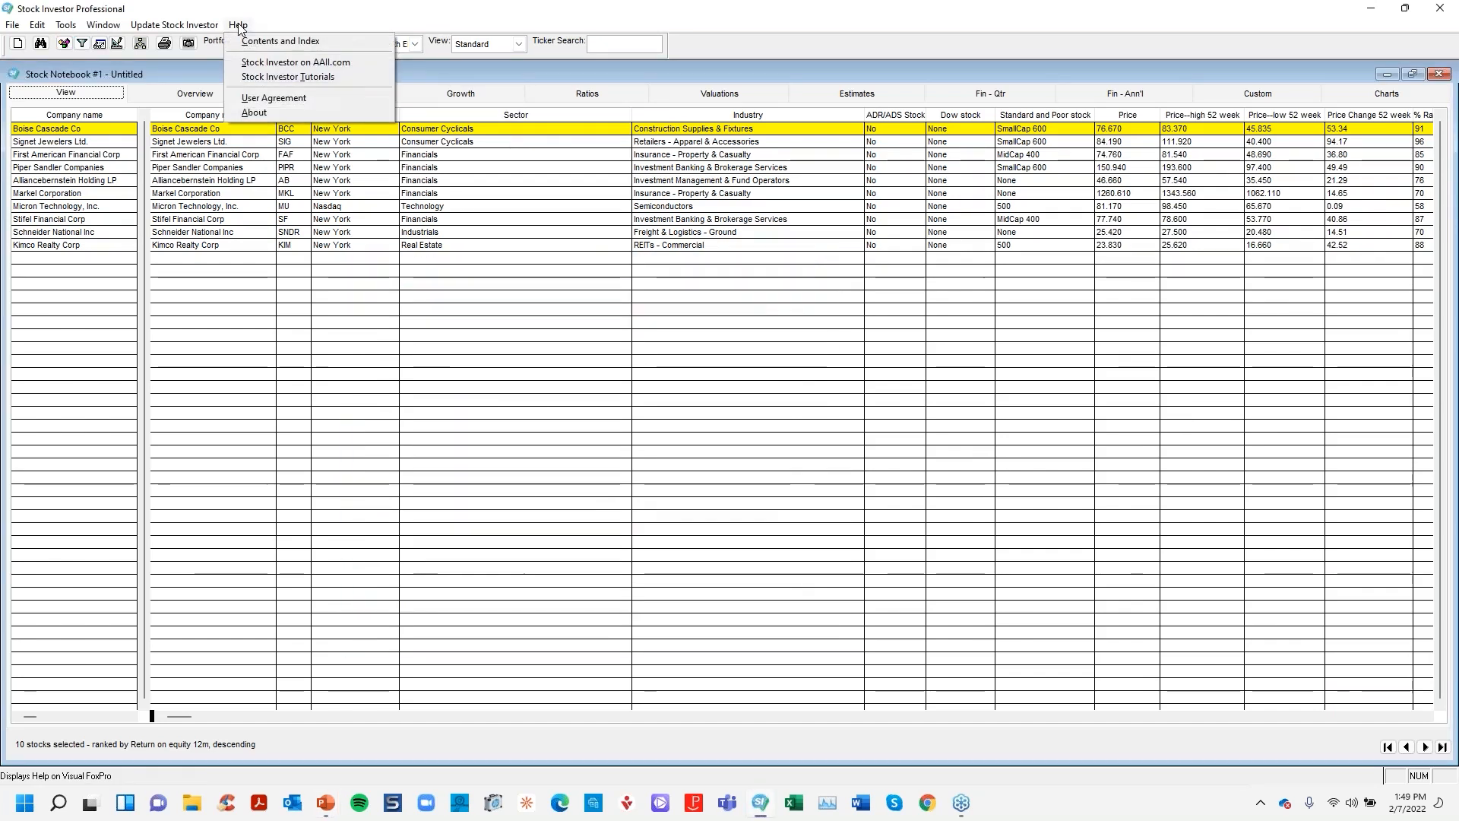
{"action": "left_click", "coordinate": [256, 43]}
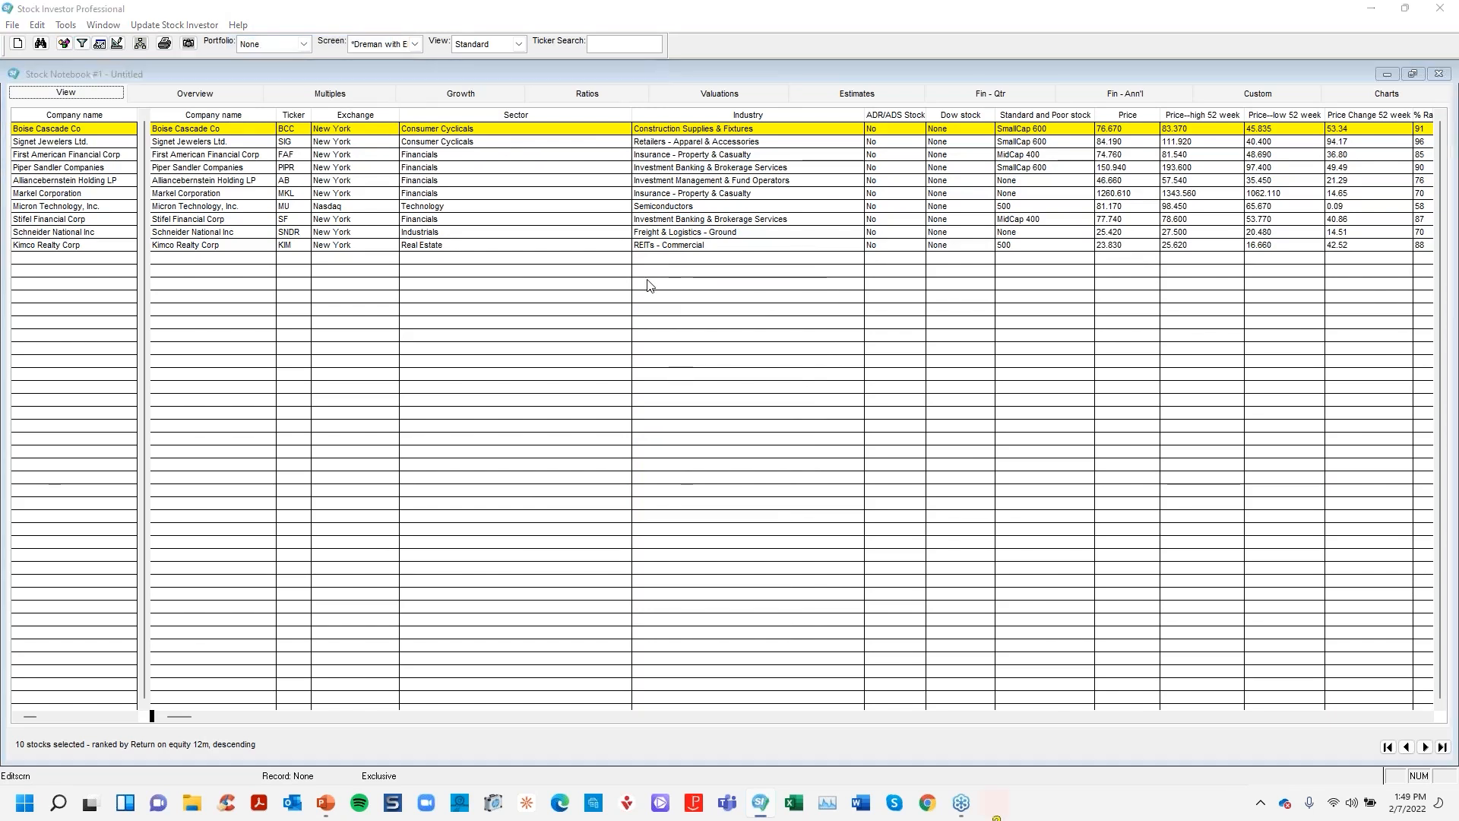
{"action": "left_click_drag", "start_coordinate": [484, 13], "coordinate": [714, 119]}
{"action": "left_click", "coordinate": [239, 25]}
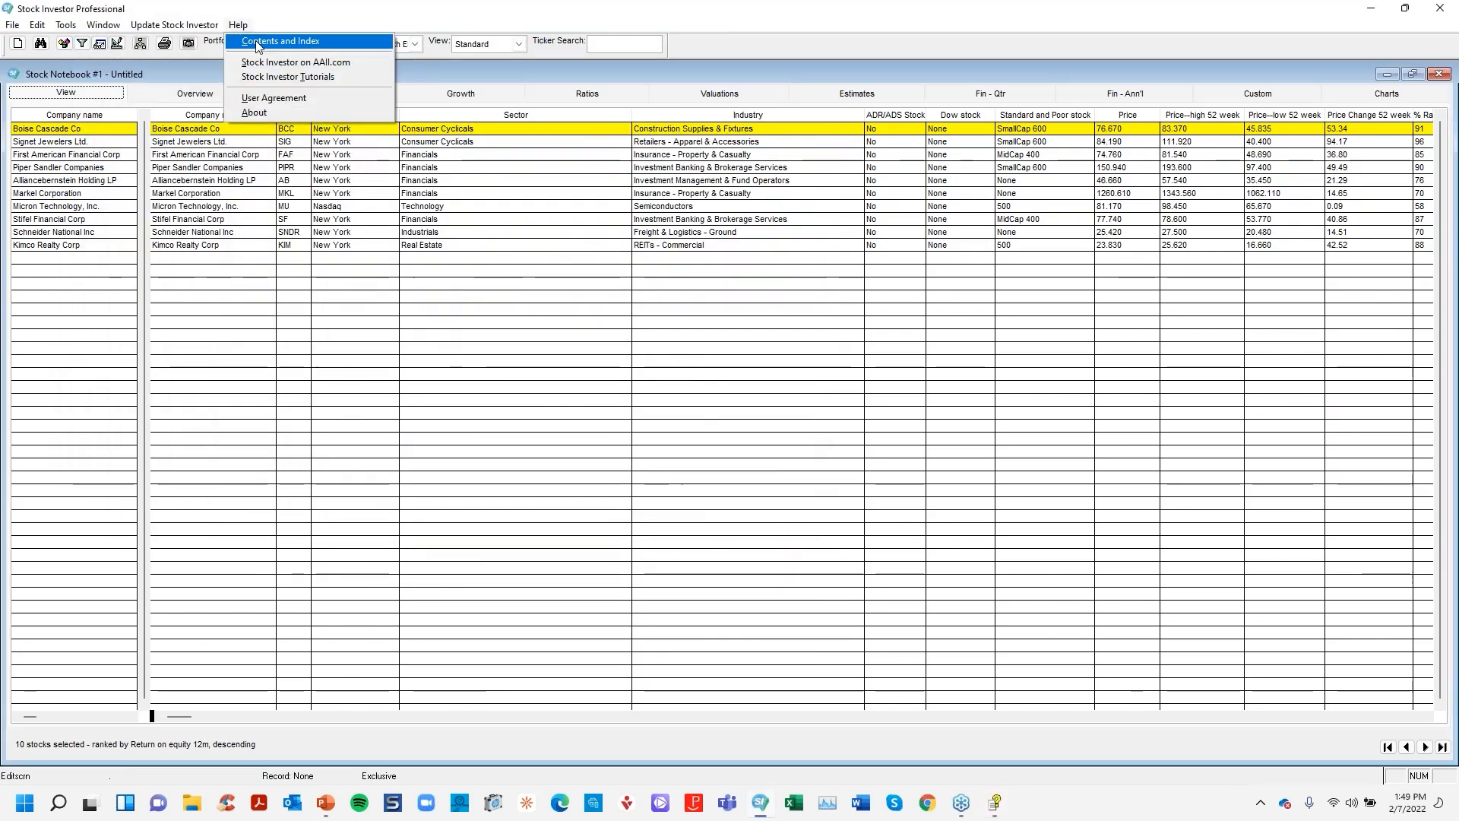
{"action": "left_click", "coordinate": [257, 46]}
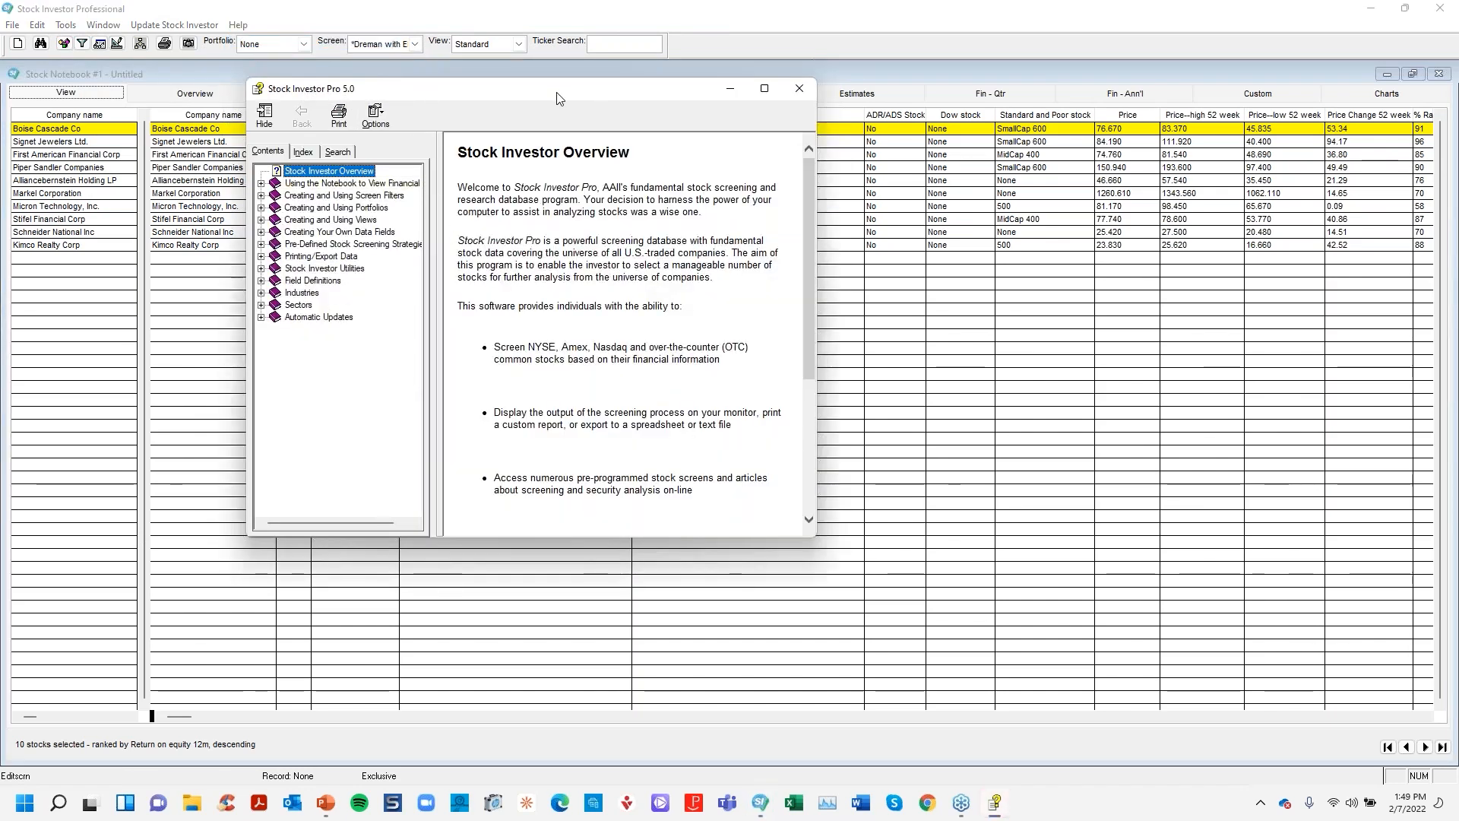
{"action": "left_click_drag", "start_coordinate": [556, 98], "coordinate": [724, 144]}
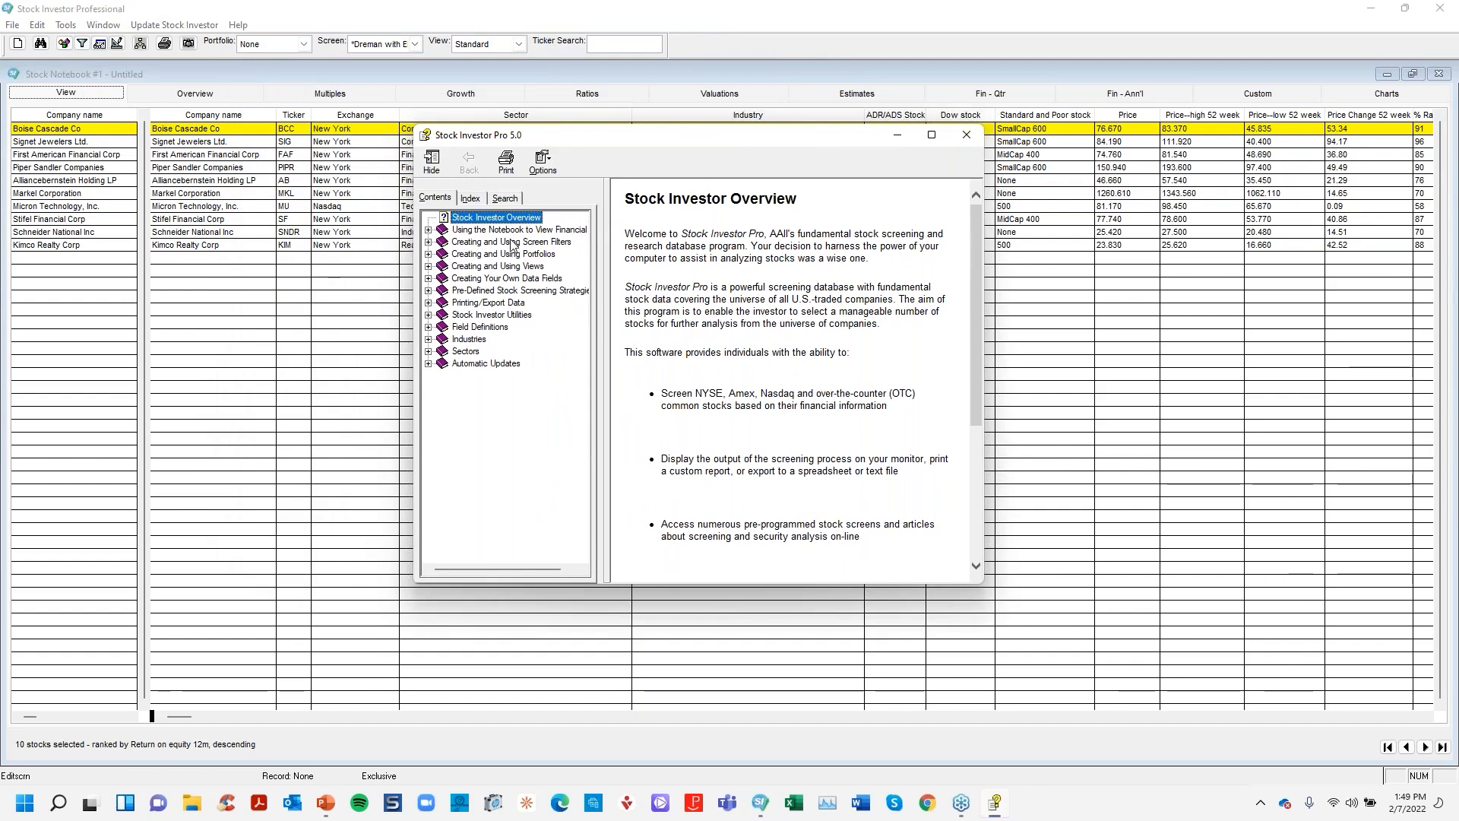
{"action": "left_click_drag", "start_coordinate": [608, 278], "coordinate": [679, 278]}
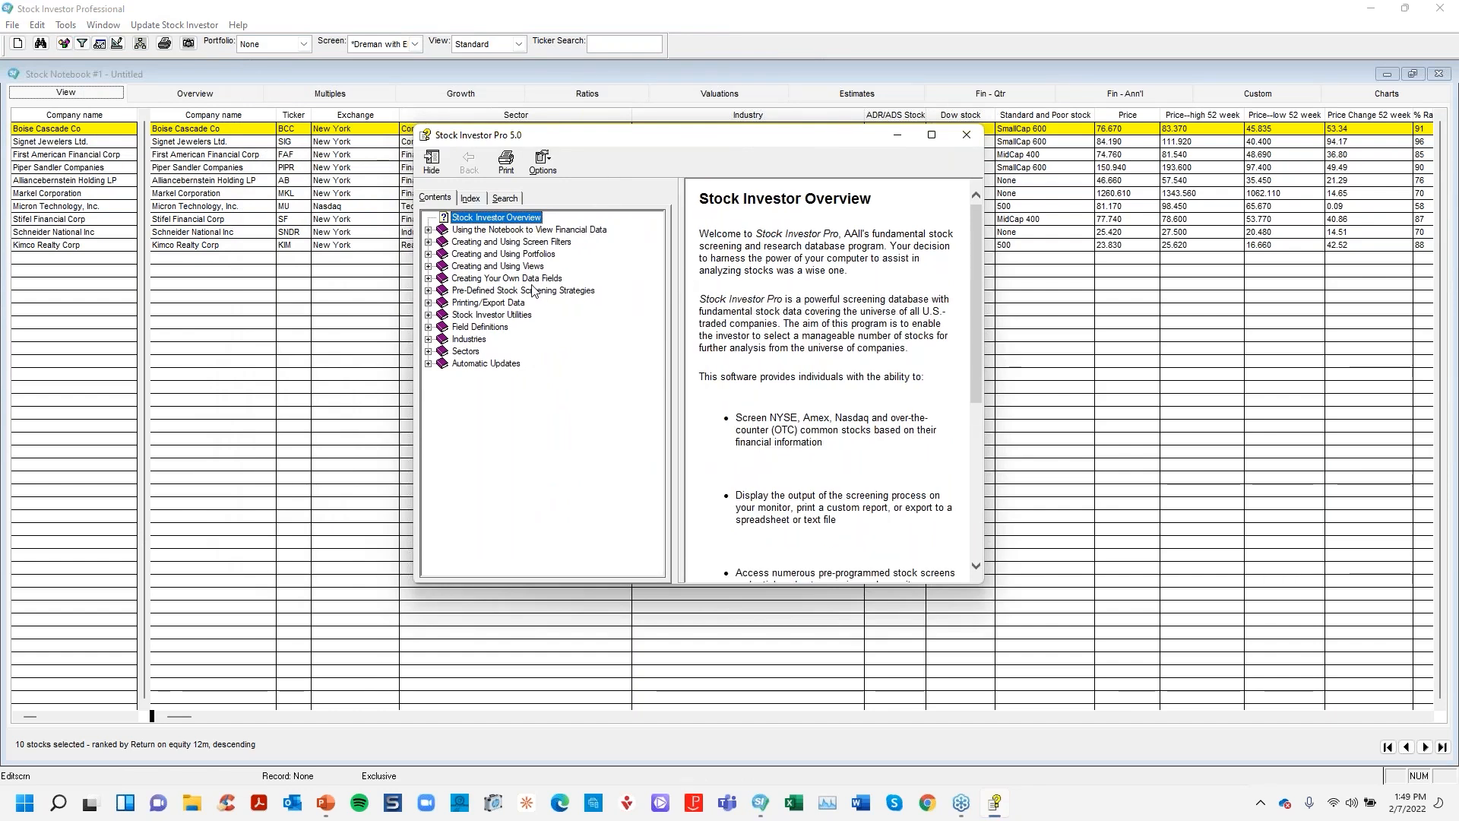
Read the Dreman with a Twist help article under Pre-Defined Stock Screening Strategies and close the help window.
{"action": "left_click", "coordinate": [428, 291]}
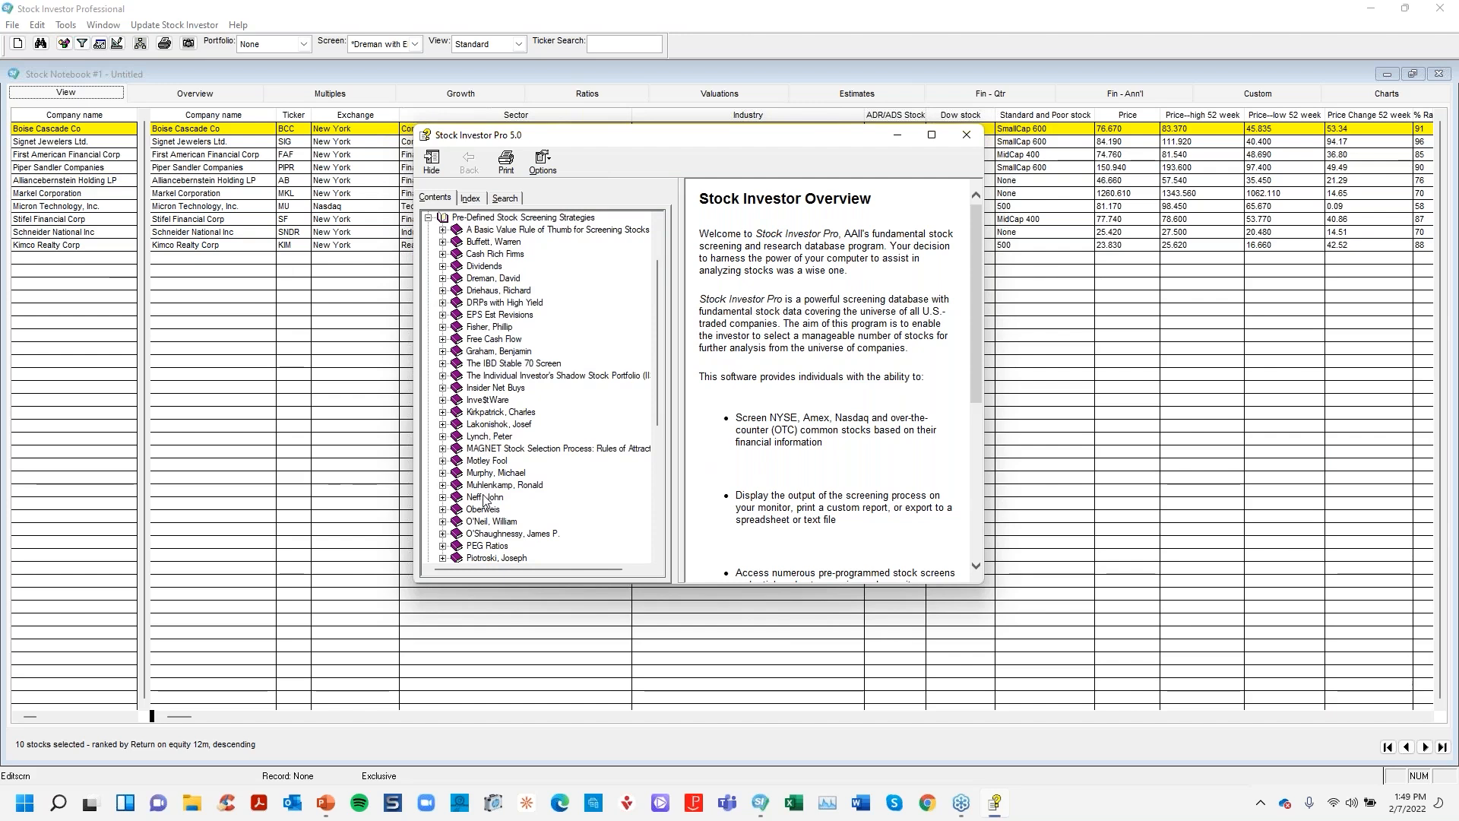
{"action": "mouse_move", "coordinate": [655, 373]}
{"action": "left_mouse_down"}
{"action": "mouse_move", "coordinate": [657, 423]}
{"action": "mouse_move", "coordinate": [658, 370]}
{"action": "left_mouse_up"}
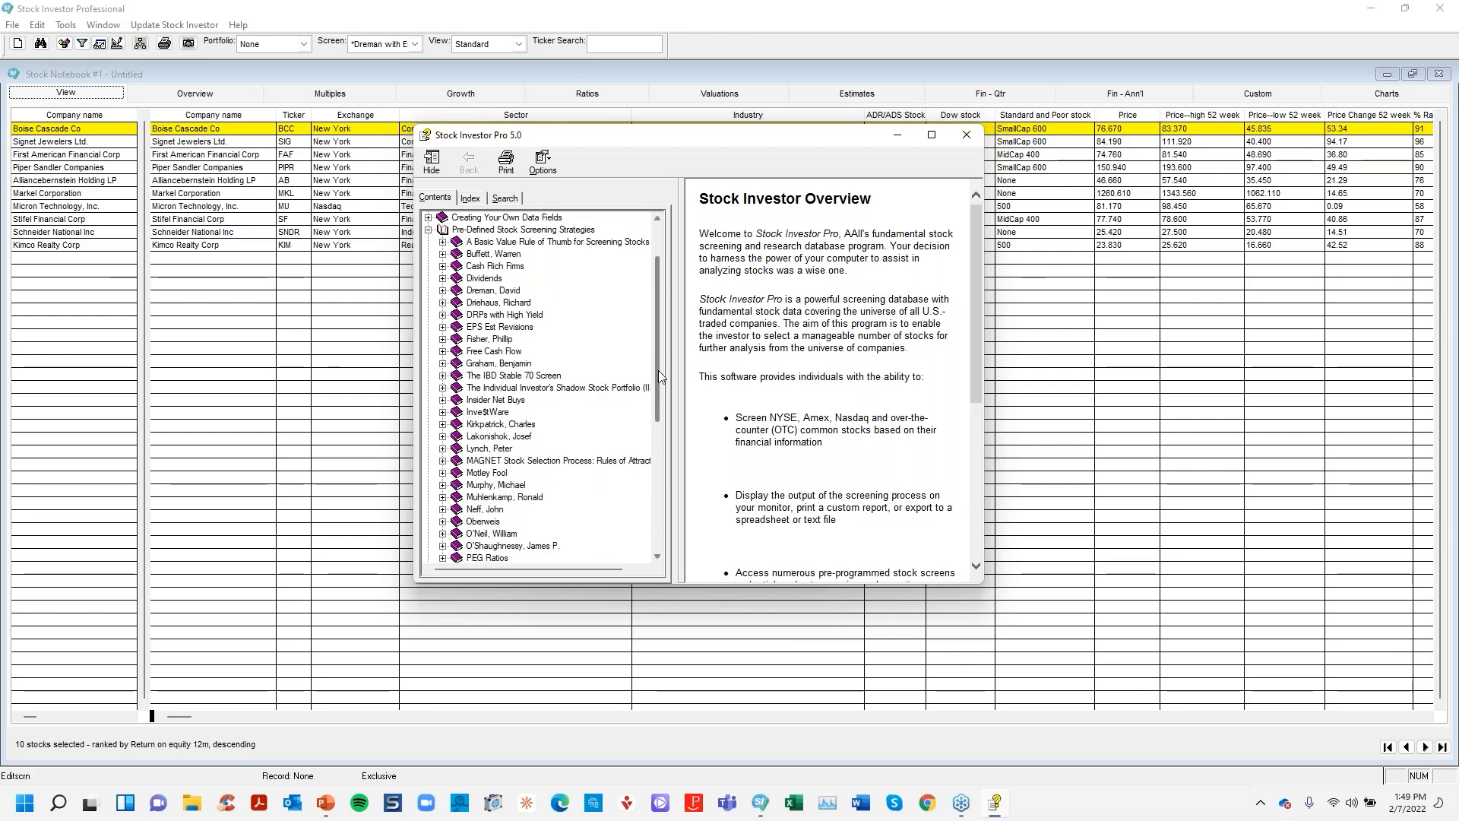
{"action": "left_click", "coordinate": [443, 291]}
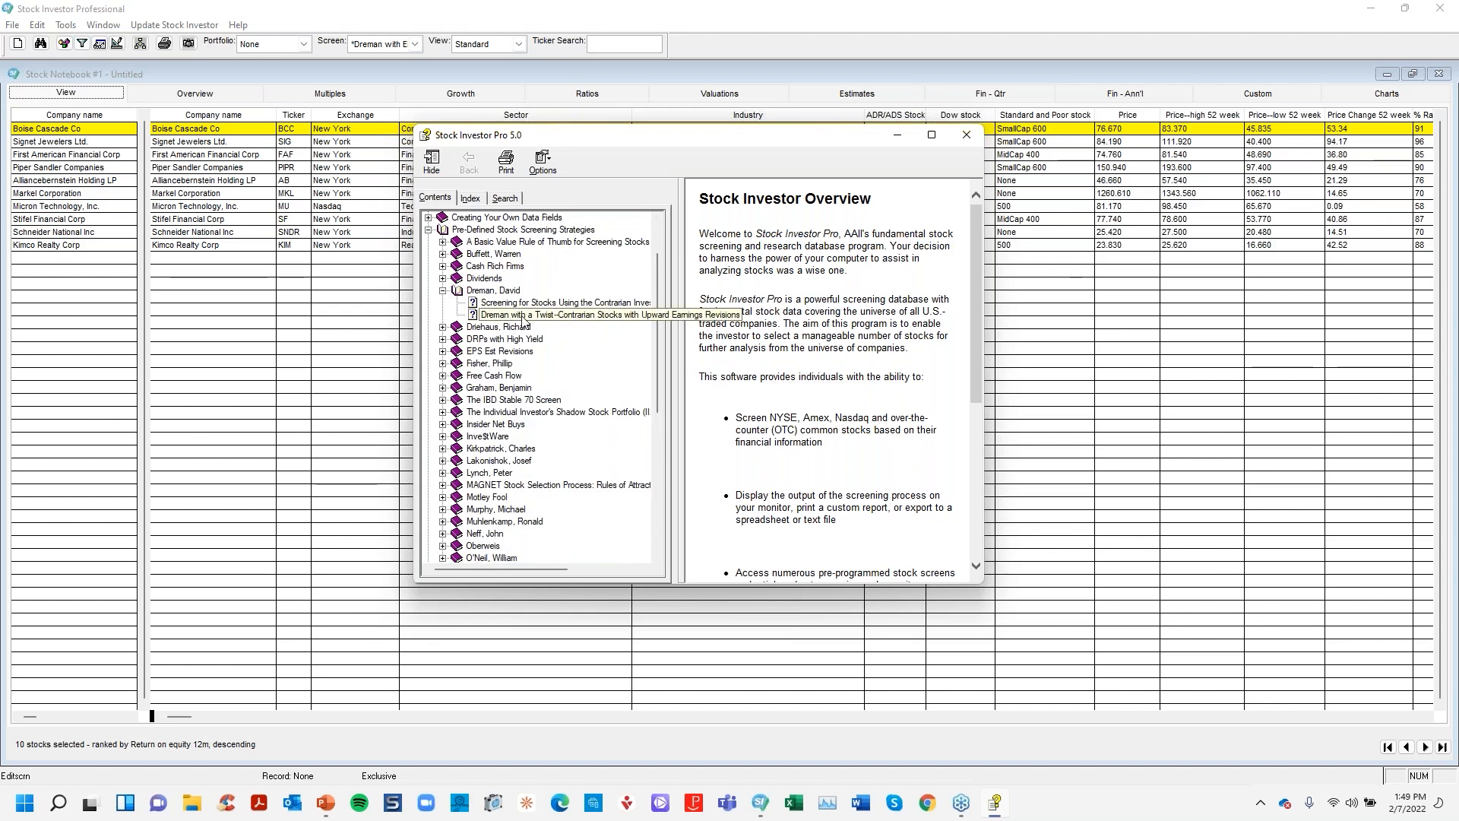
{"action": "left_click", "coordinate": [621, 317]}
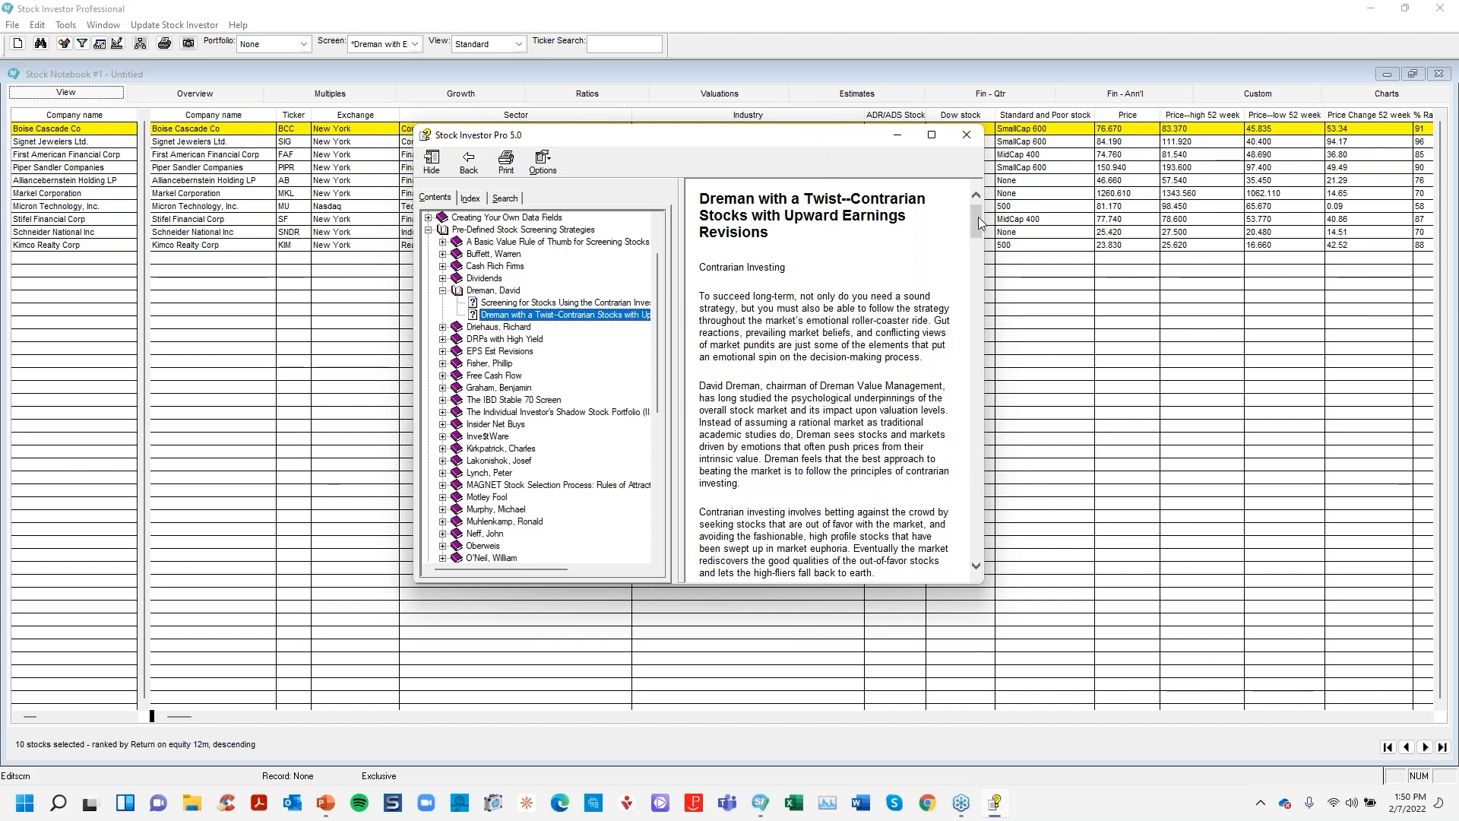
{"action": "mouse_move", "coordinate": [977, 216]}
{"action": "left_mouse_down"}
{"action": "mouse_move", "coordinate": [979, 264]}
{"action": "mouse_move", "coordinate": [979, 217]}
{"action": "left_mouse_up"}
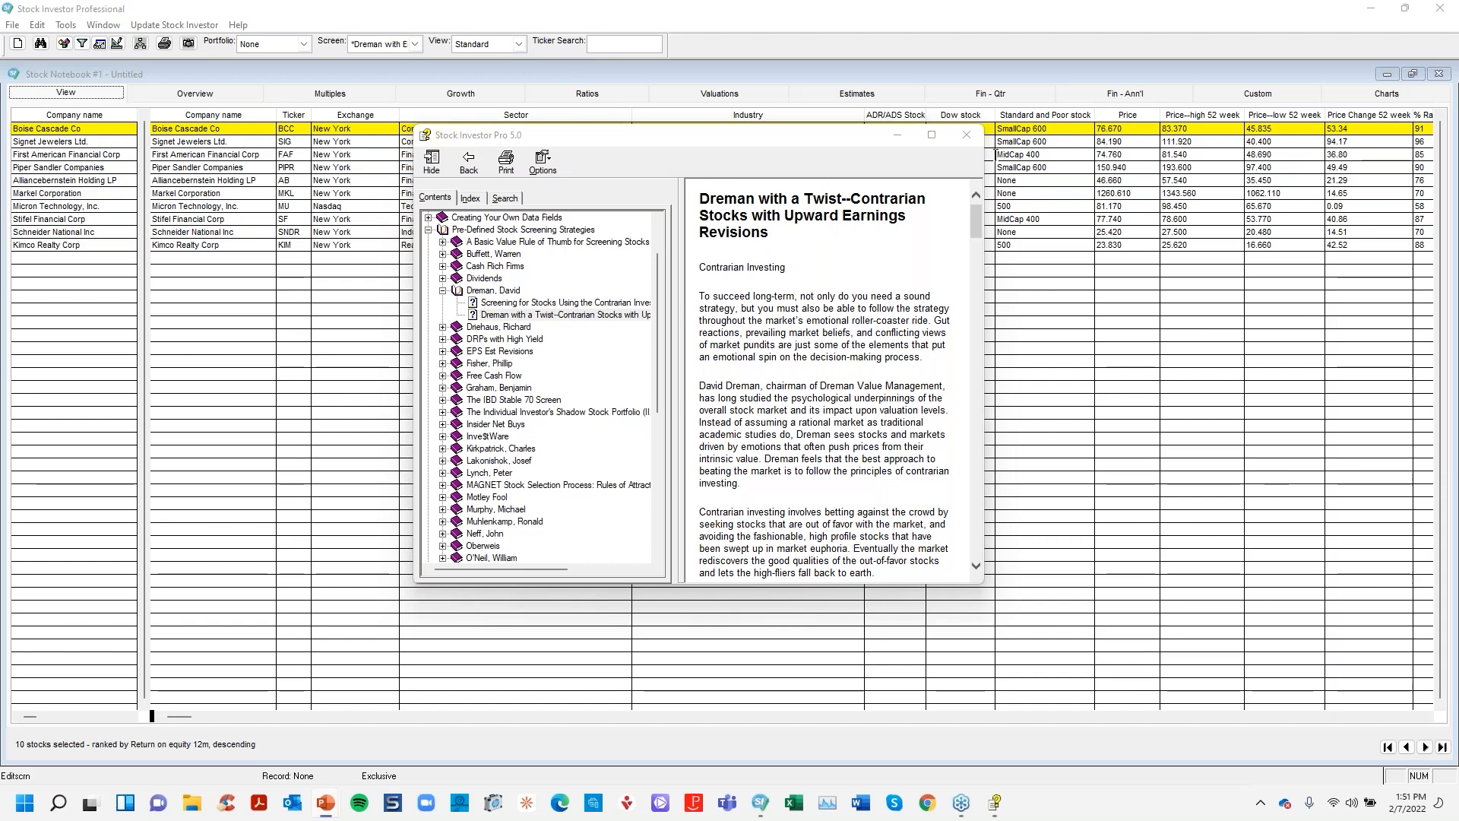
{"action": "left_click", "coordinate": [966, 134]}
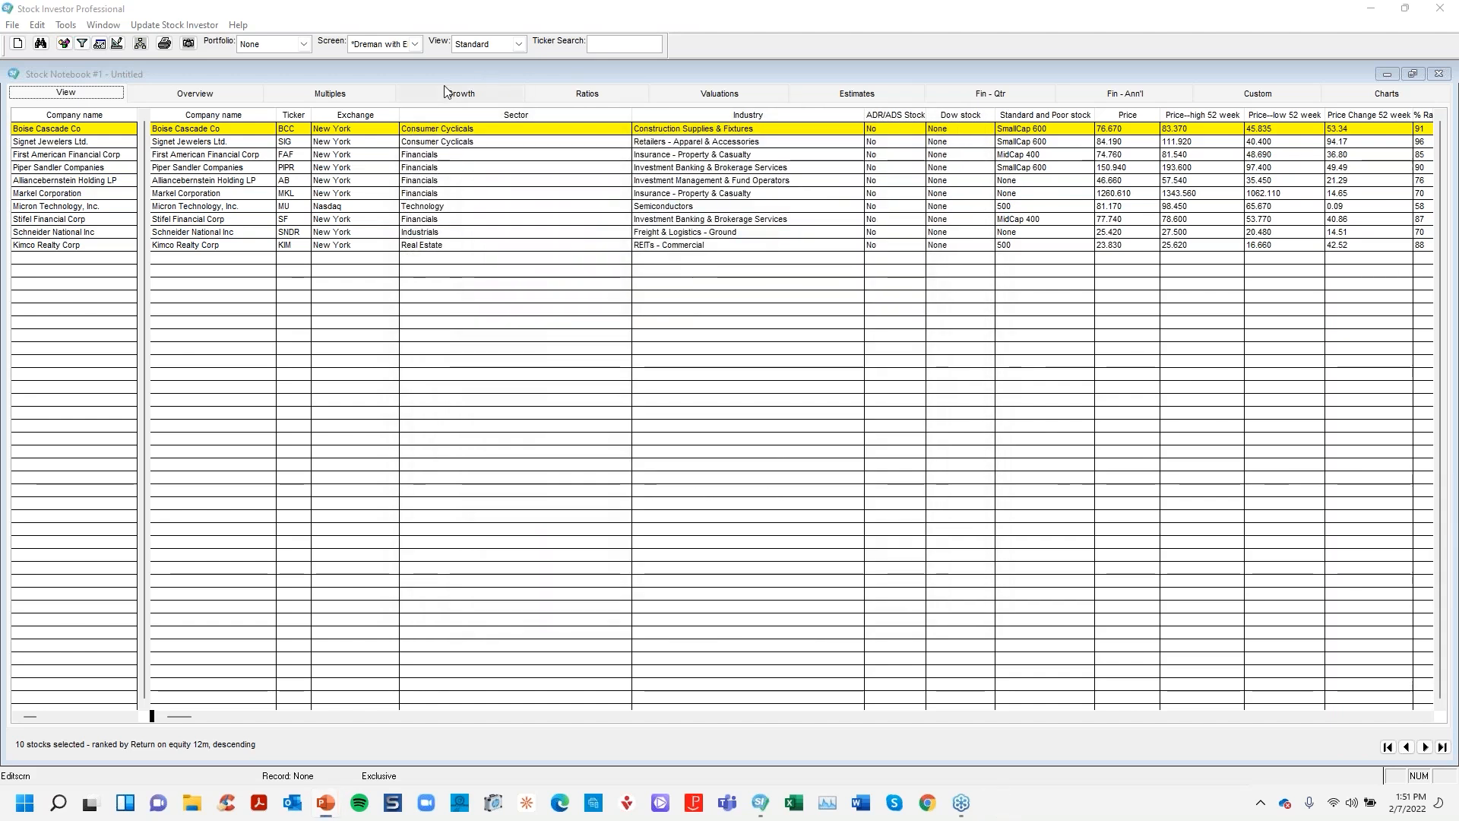
Set the notebook's screen to None and open the Screen Editor with a blank untitled screen.
{"action": "left_click", "coordinate": [414, 44]}
{"action": "scroll", "coordinate": [489, 75], "scroll_direction": "up", "scroll_amount": 5}
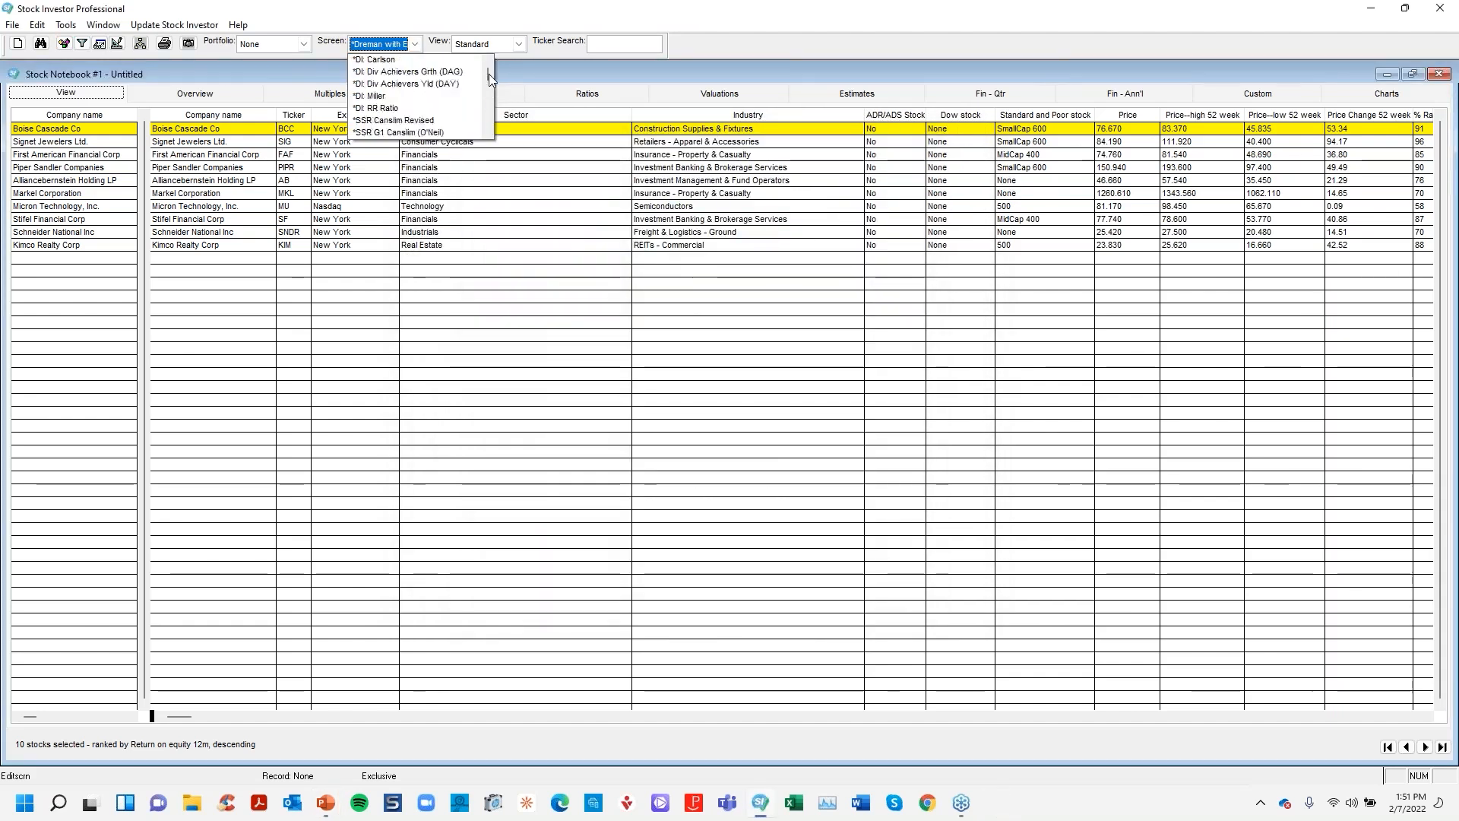
{"action": "left_click", "coordinate": [380, 59]}
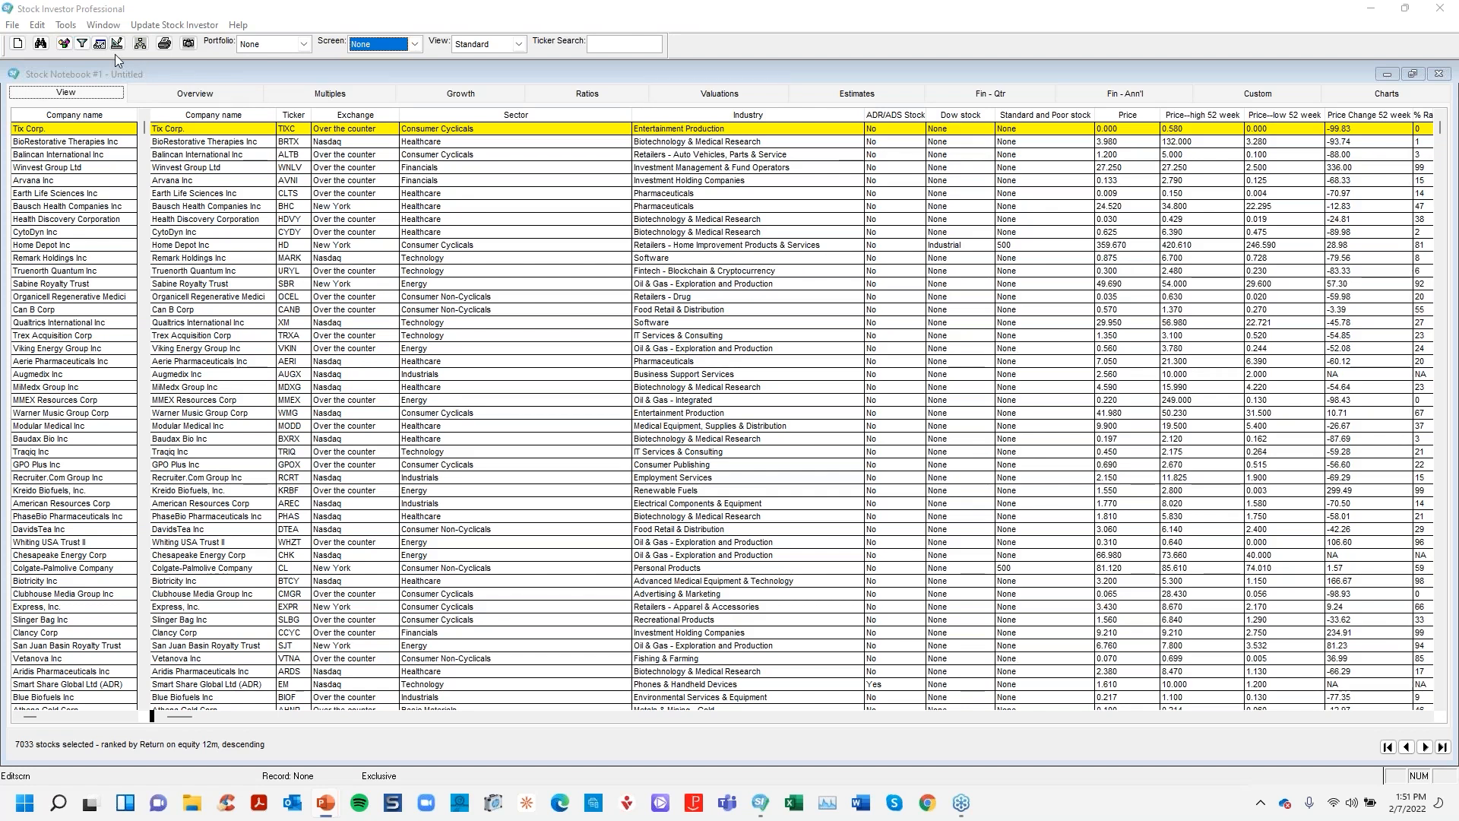
{"action": "left_click", "coordinate": [67, 25]}
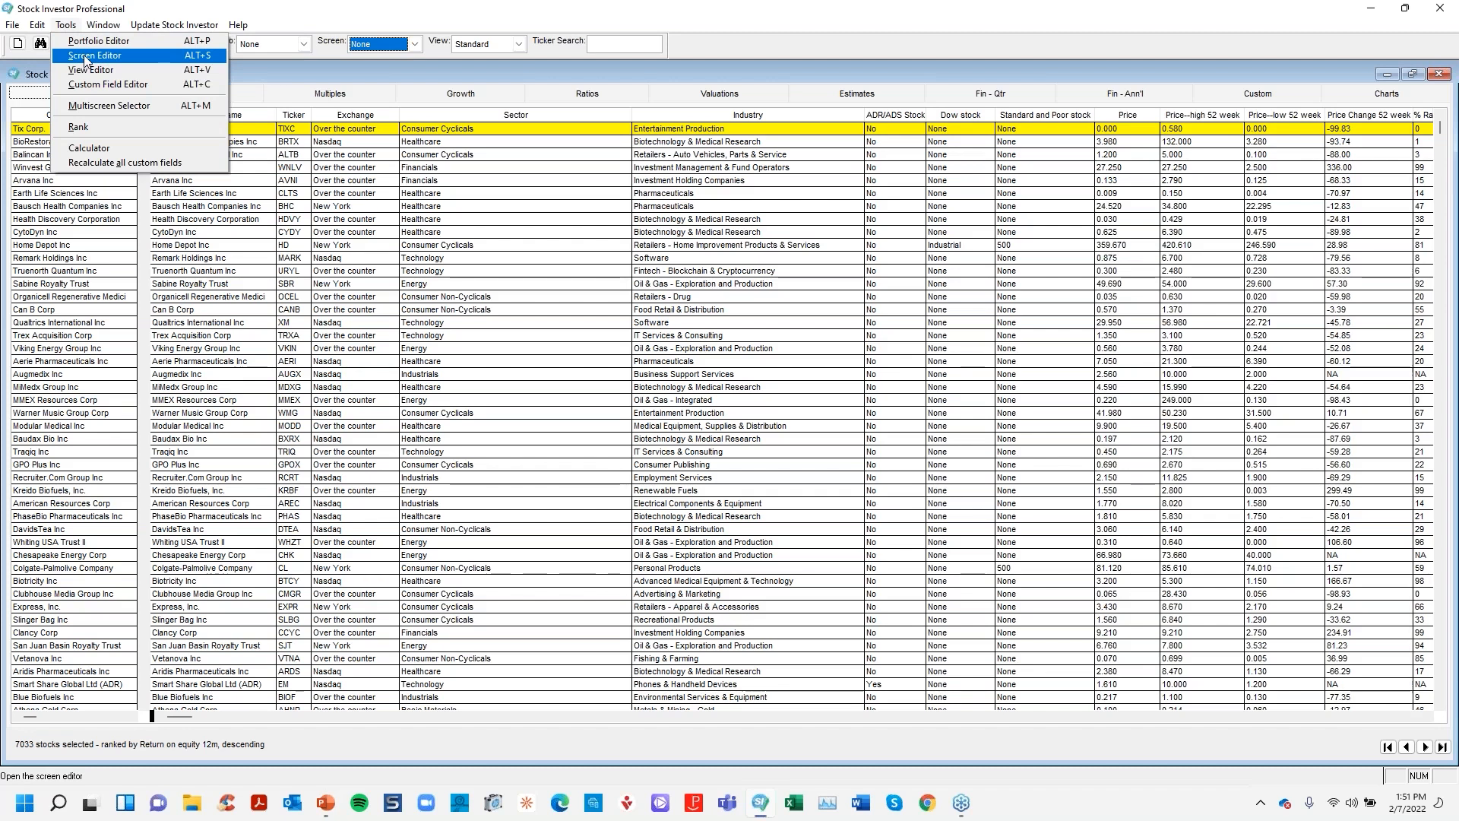
{"action": "left_click", "coordinate": [86, 55]}
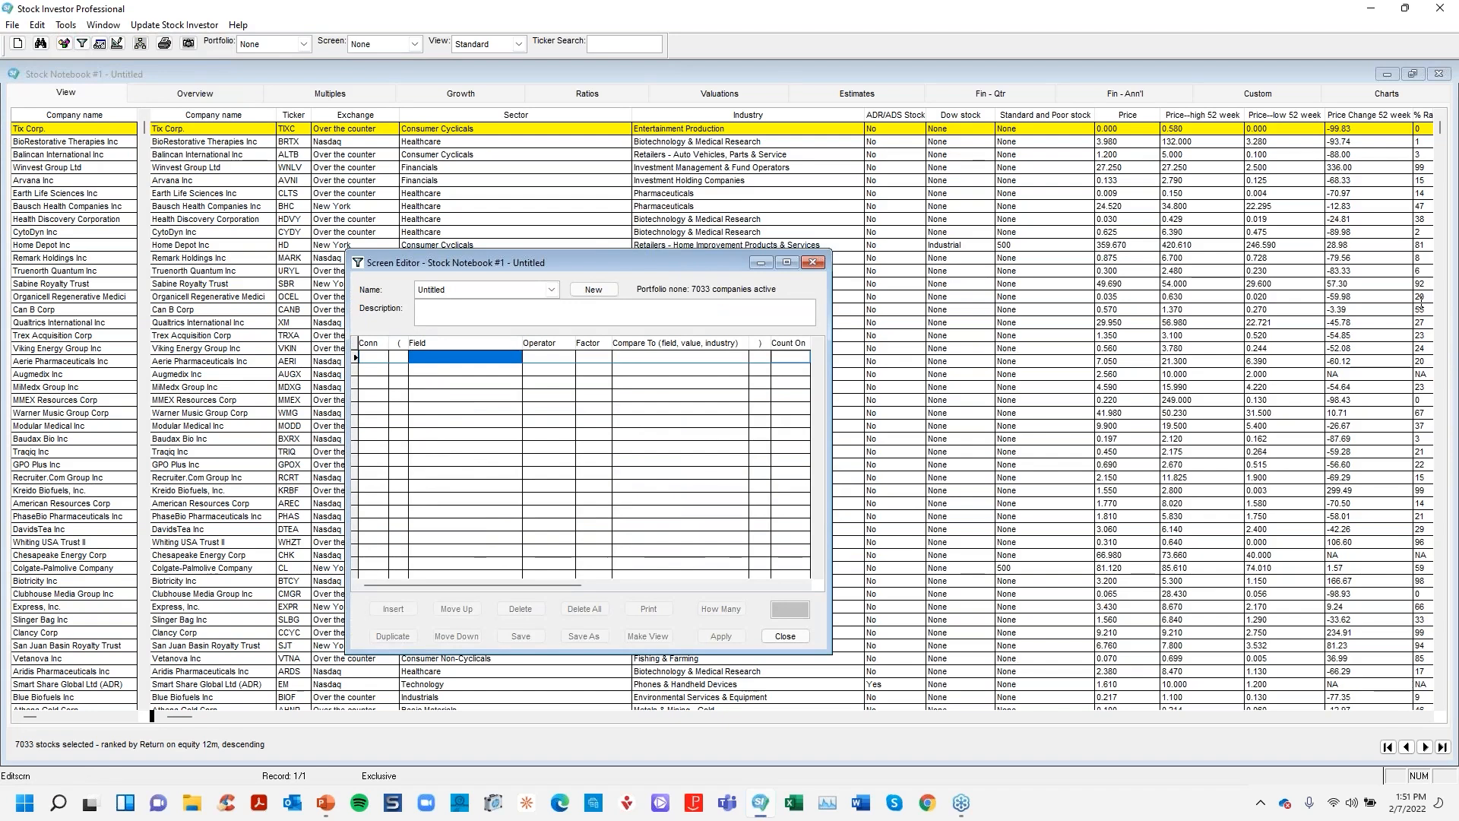
{"action": "key", "text": "alt+Tab"}
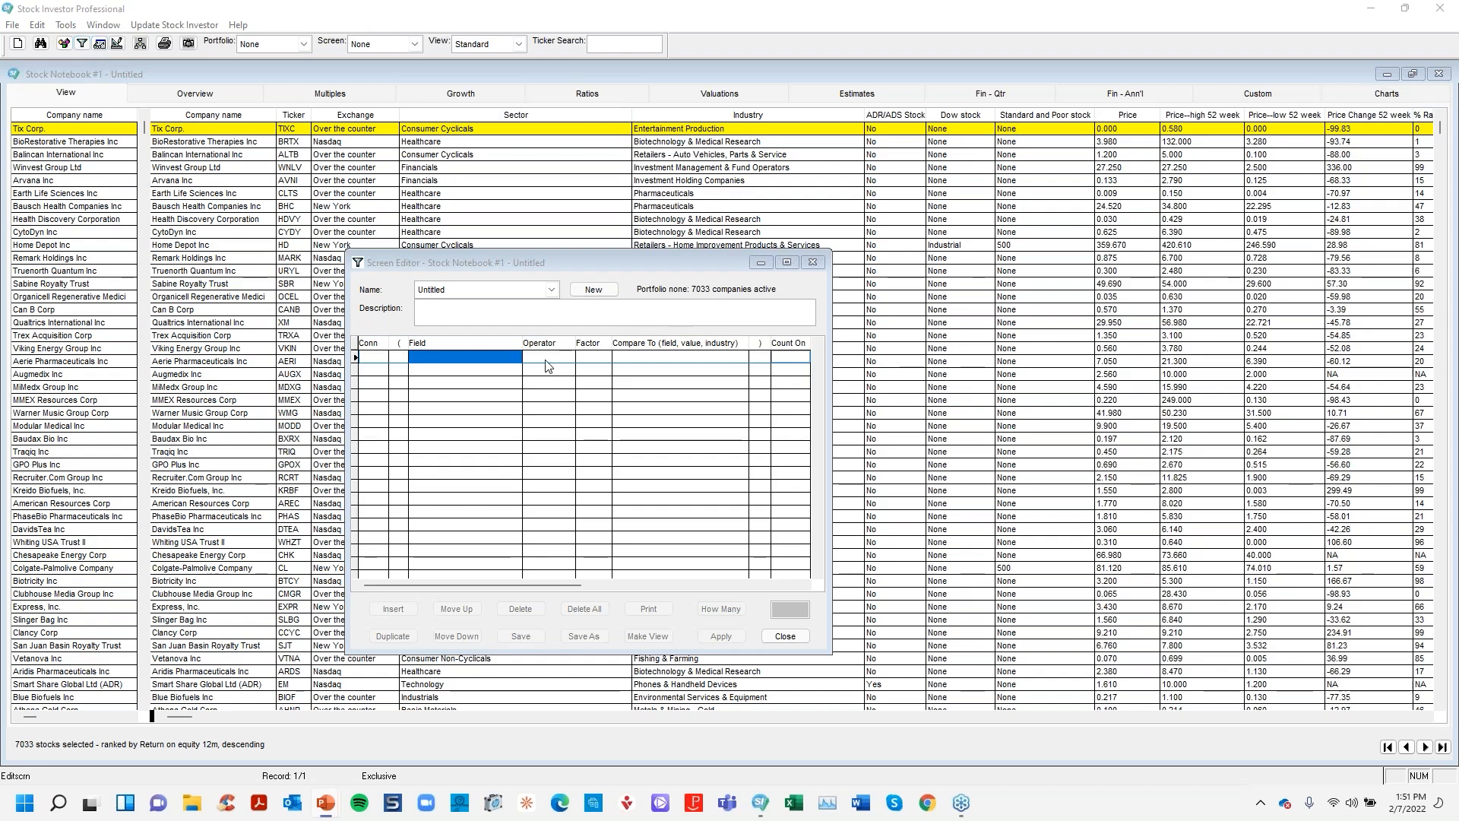
{"action": "left_click", "coordinate": [595, 262]}
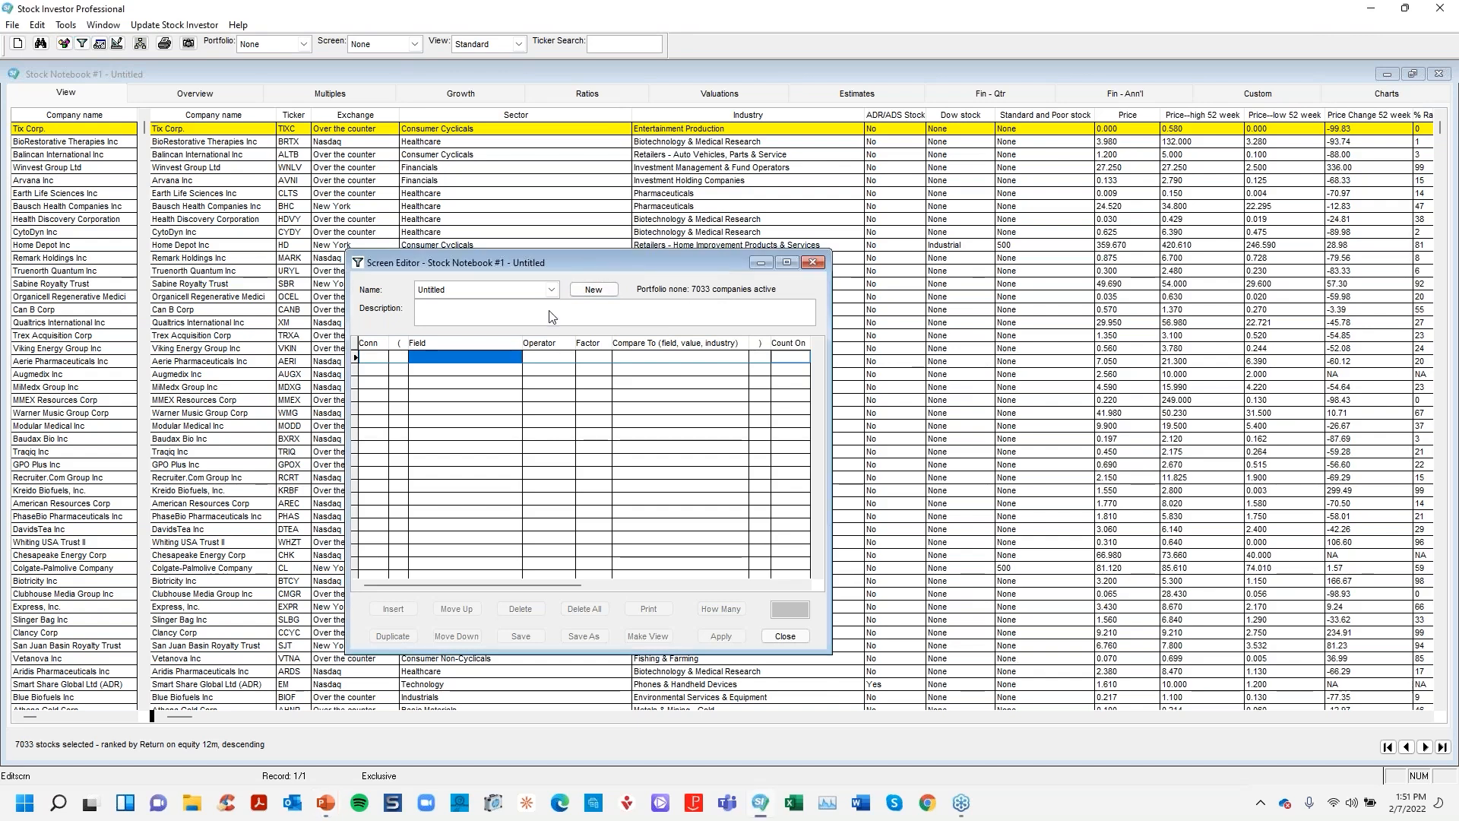
Examine the field categories available for the first criterion, expanding and collapsing Multiples.
{"action": "left_click", "coordinate": [429, 363]}
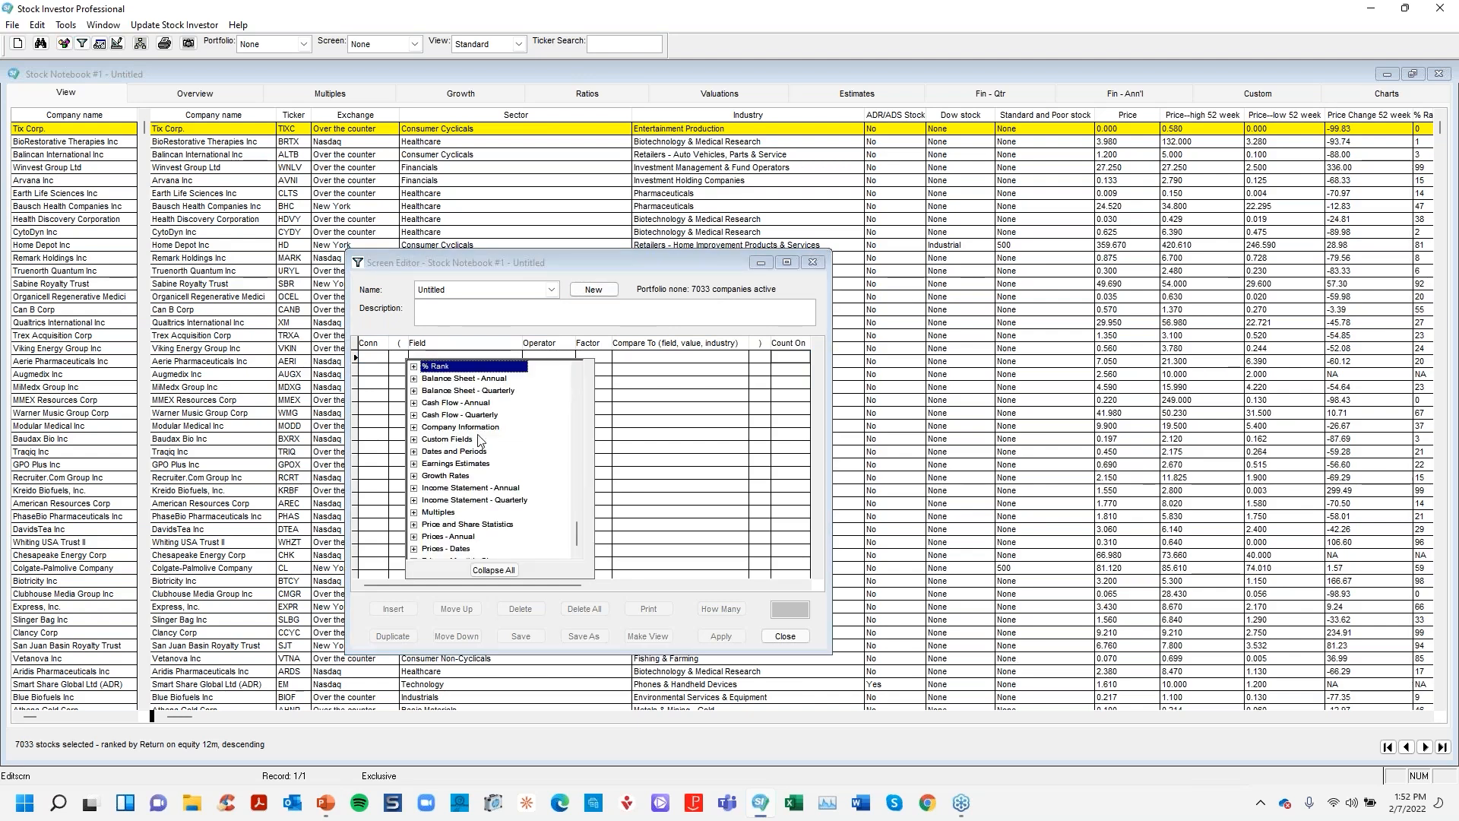
{"action": "left_click_drag", "start_coordinate": [579, 530], "coordinate": [576, 460]}
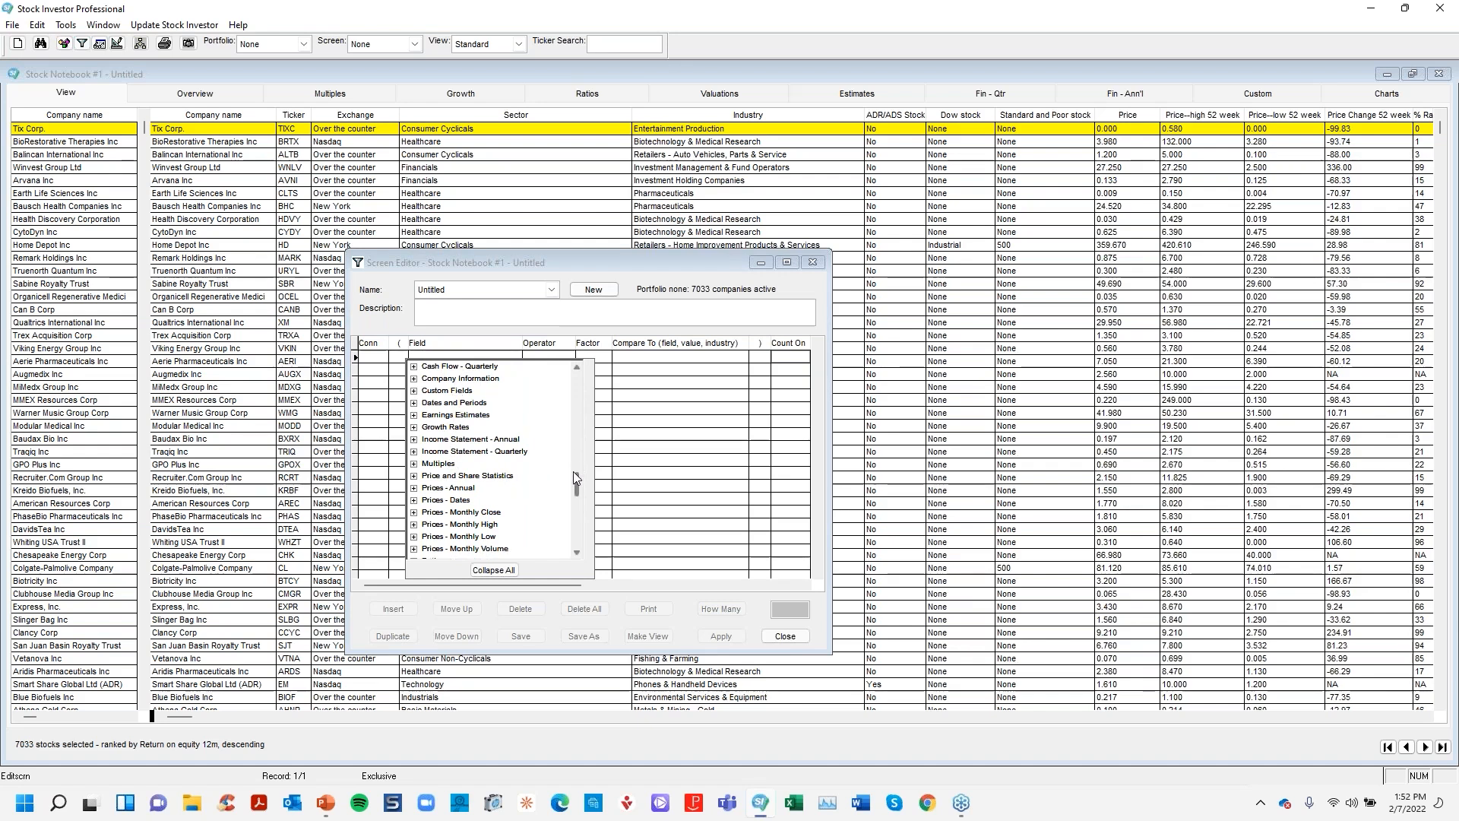
{"action": "left_click", "coordinate": [413, 473]}
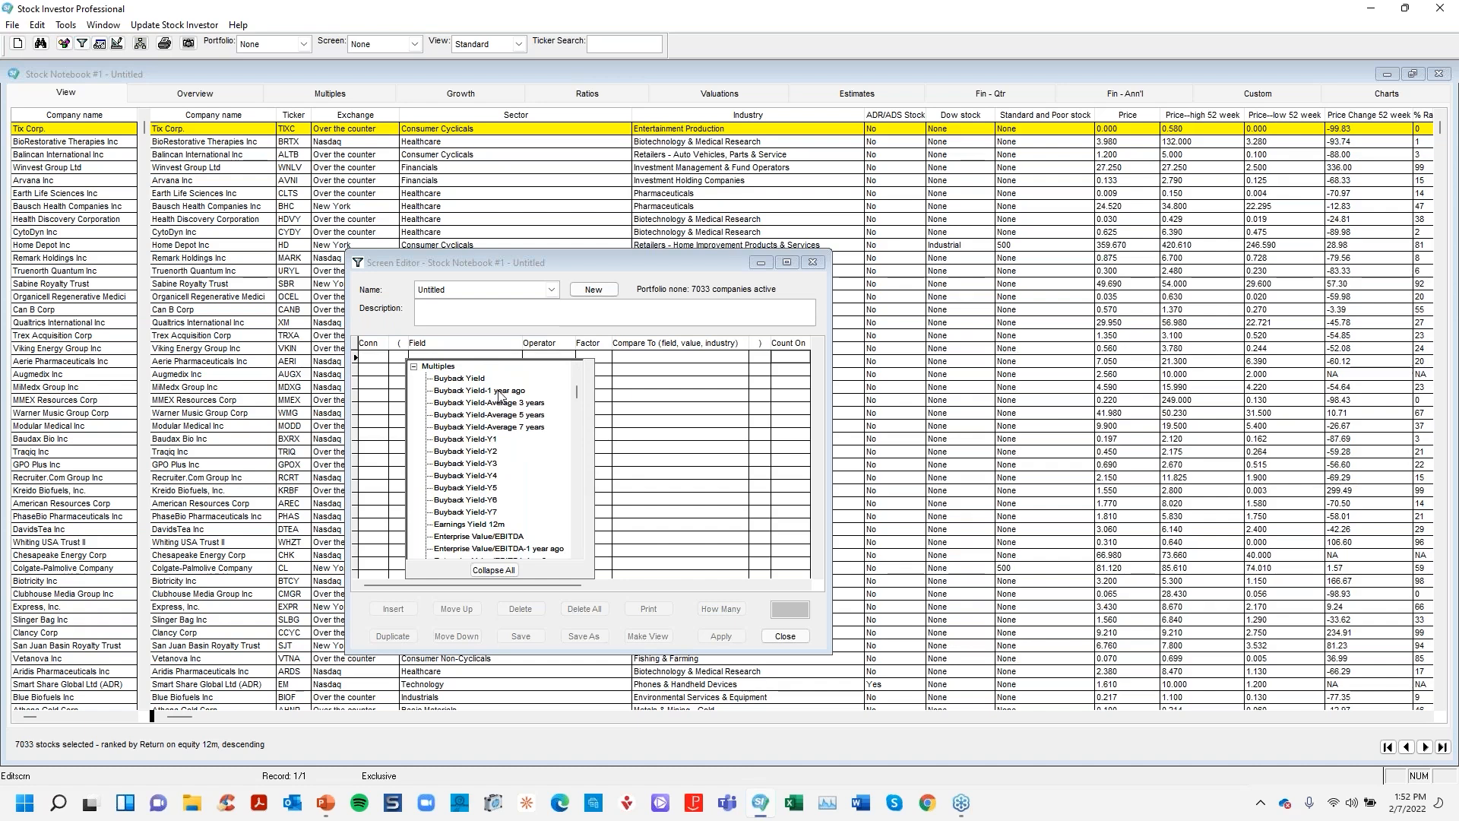
{"action": "left_click", "coordinate": [413, 365]}
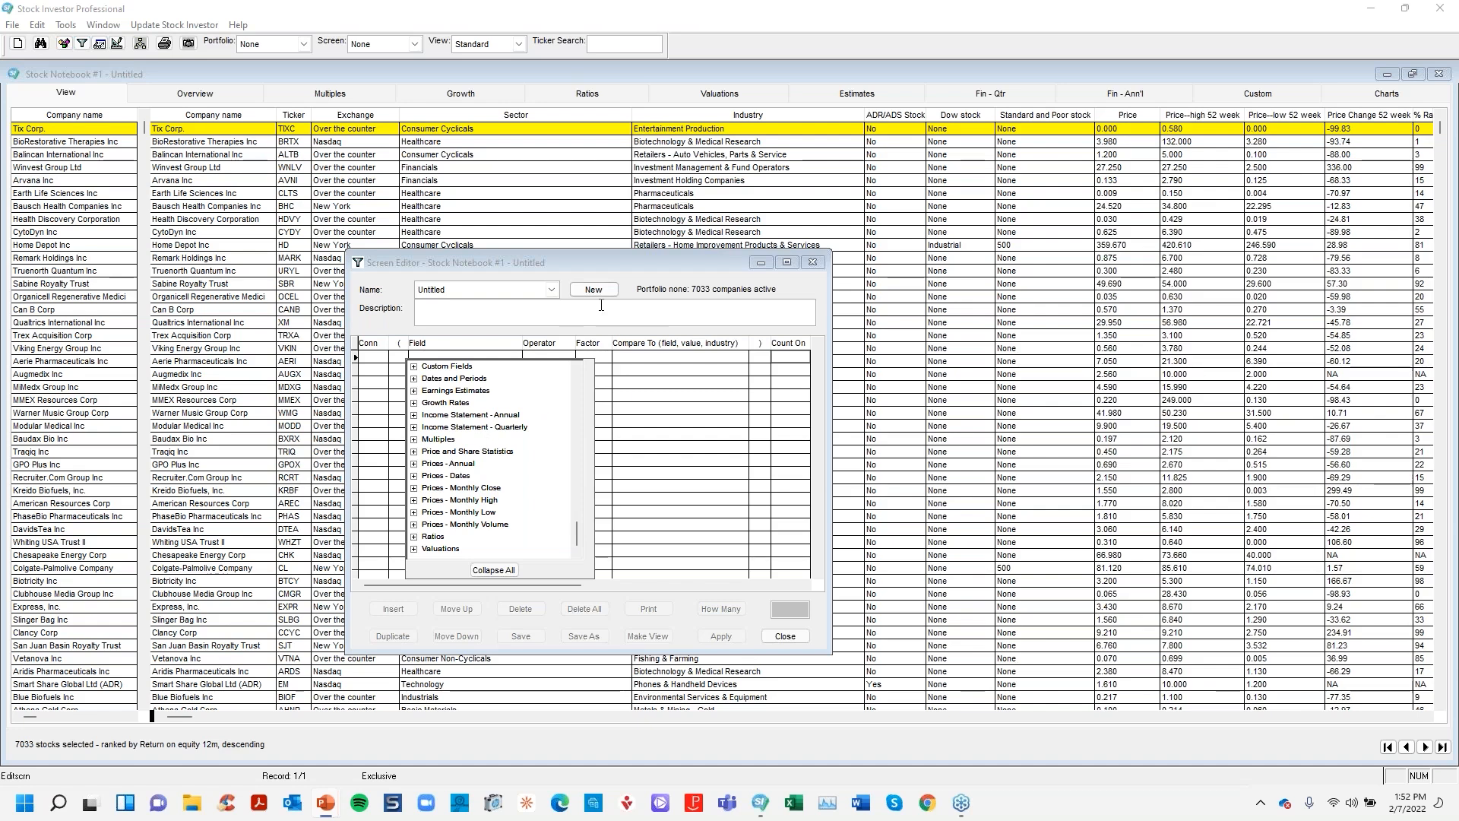
Move the Screen Editor aside and look up PE in the help's alphabetical field definitions, highlighting its data category.
{"action": "left_click_drag", "start_coordinate": [623, 261], "coordinate": [668, 270]}
{"action": "left_click_drag", "start_coordinate": [838, 295], "coordinate": [1081, 293]}
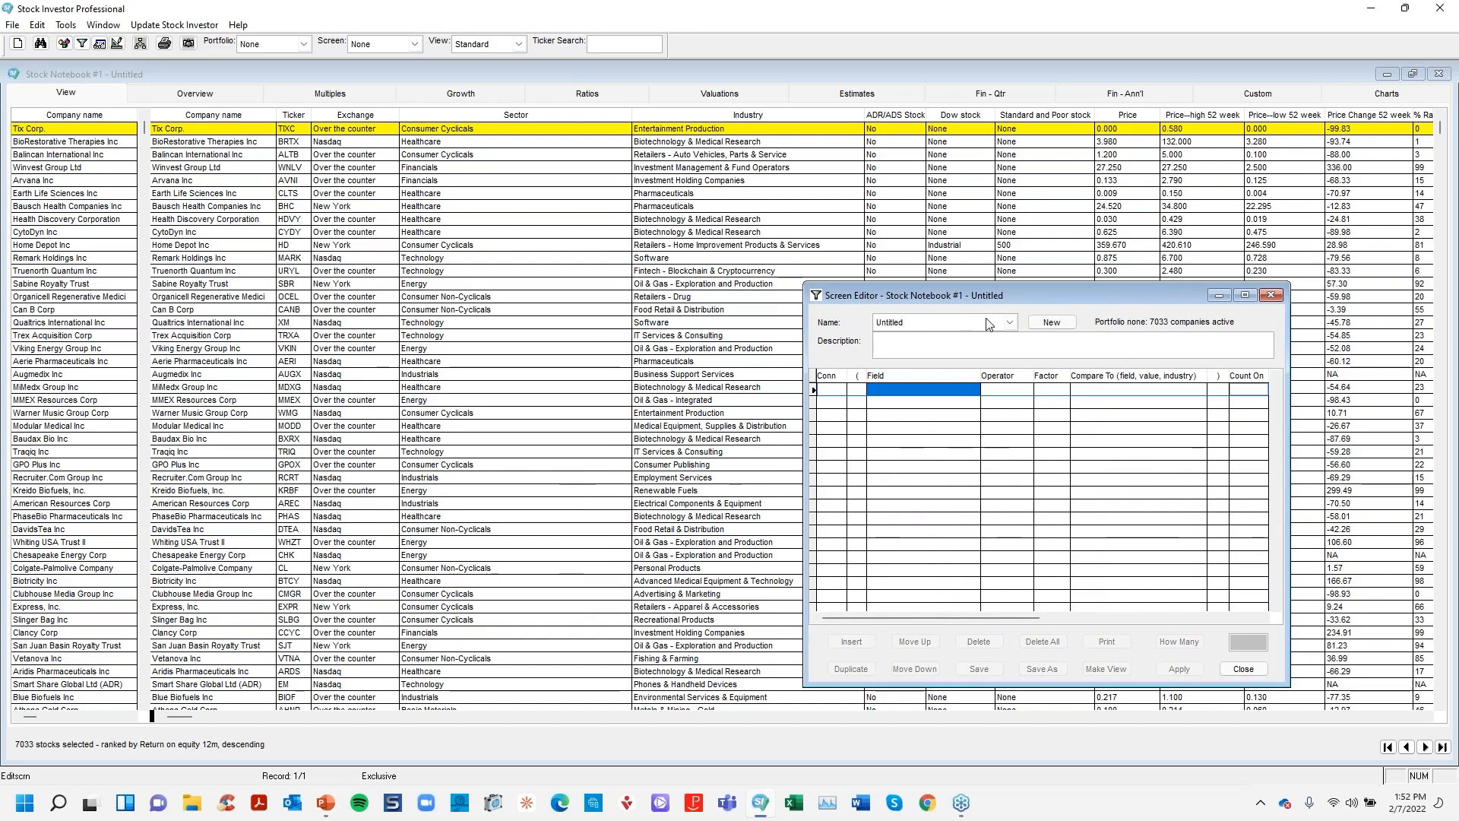
{"action": "left_click", "coordinate": [237, 24]}
{"action": "left_click", "coordinate": [255, 43]}
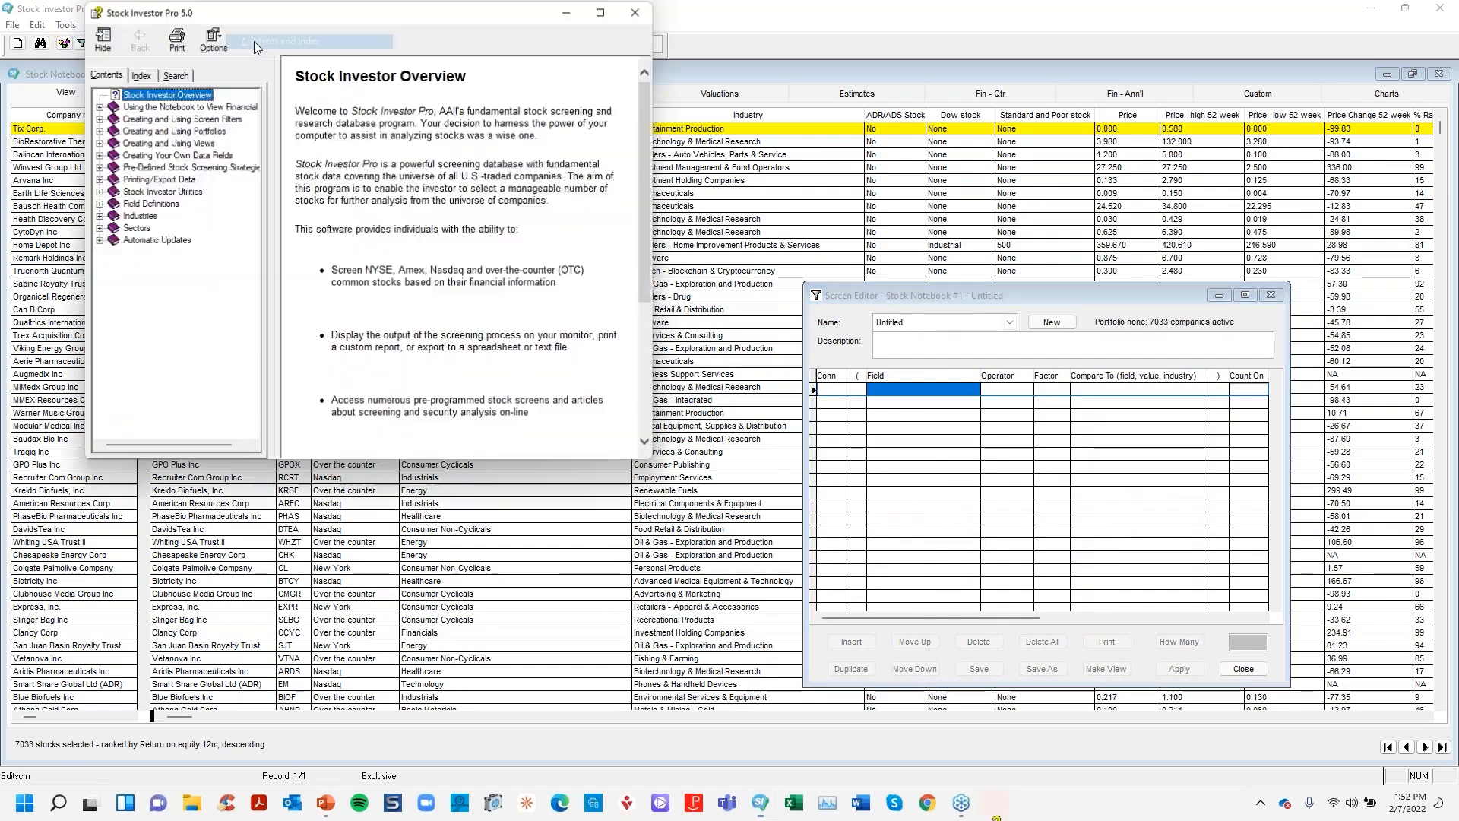
{"action": "left_click", "coordinate": [98, 205]}
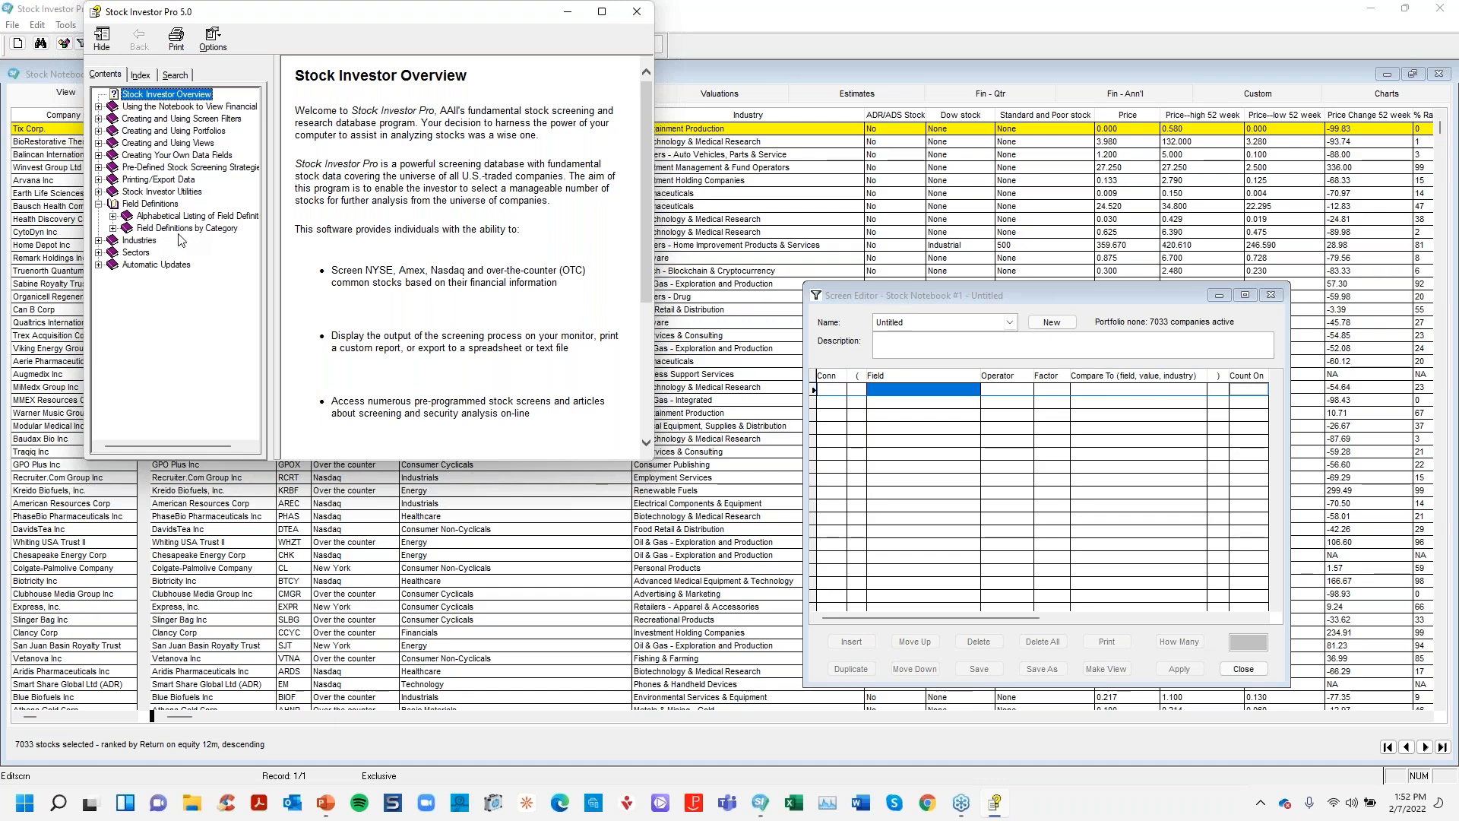
{"action": "left_click", "coordinate": [113, 217]}
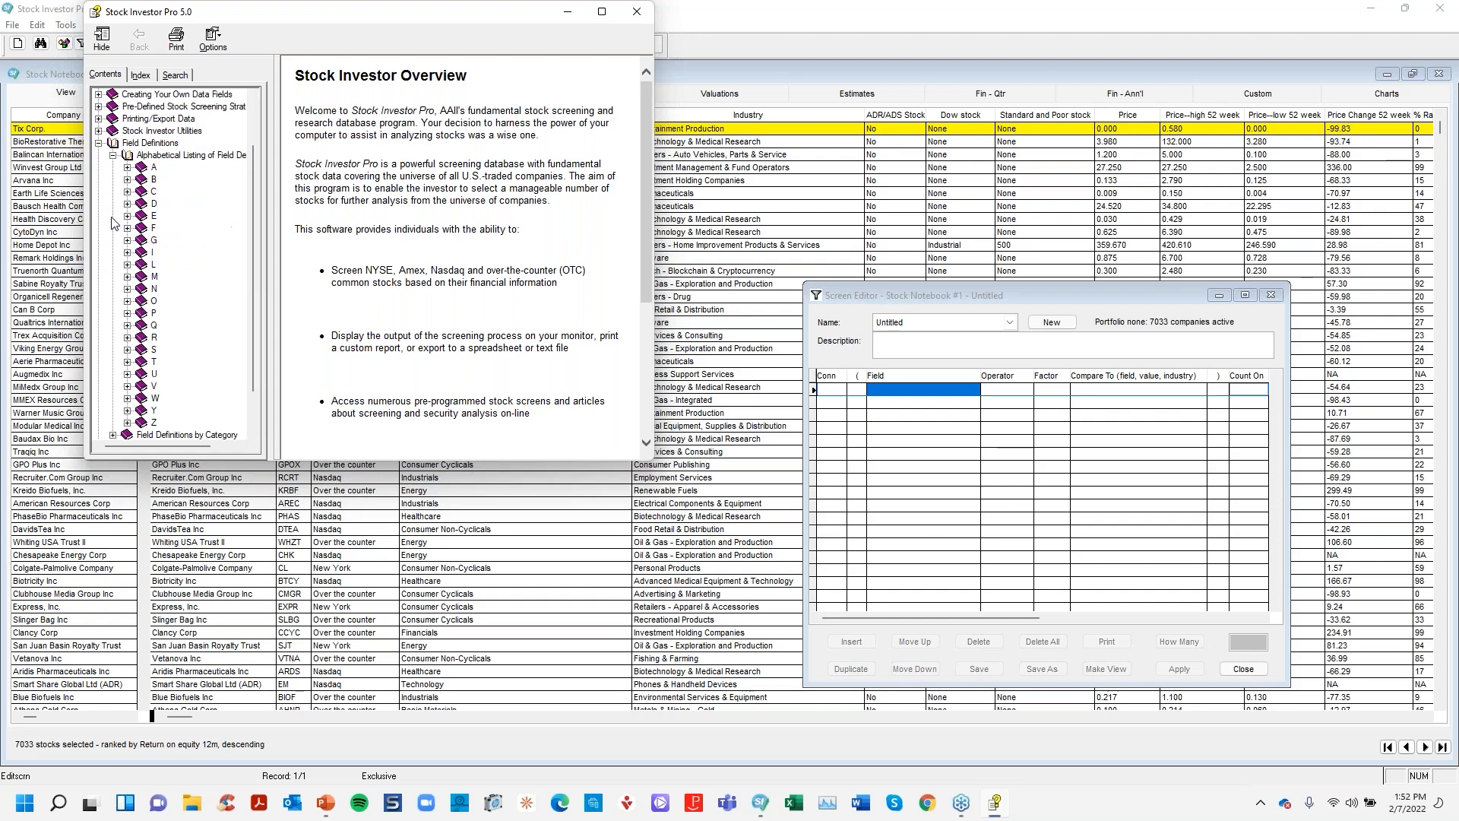
{"action": "left_click", "coordinate": [127, 313]}
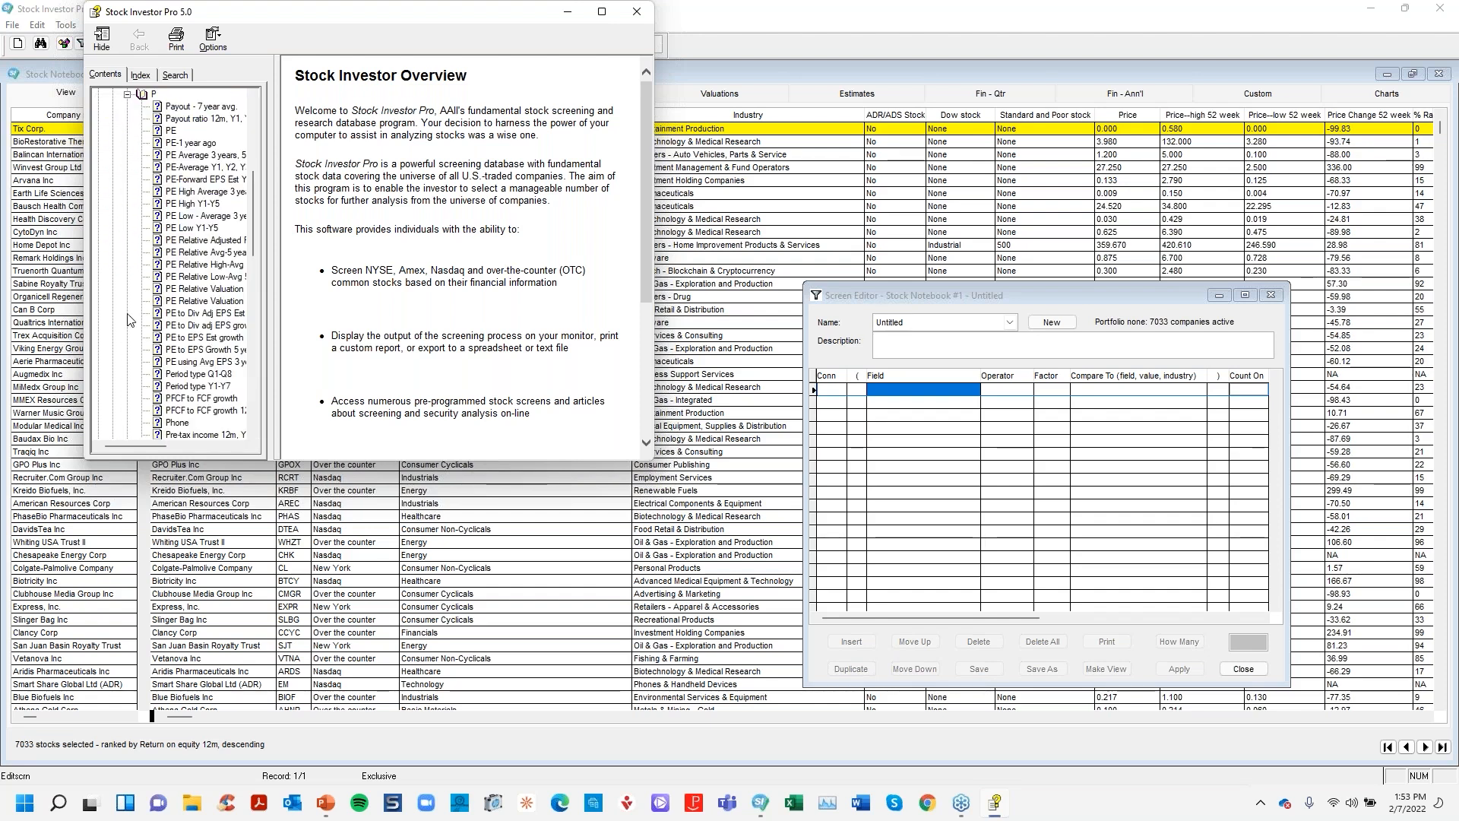
{"action": "left_click", "coordinate": [171, 131]}
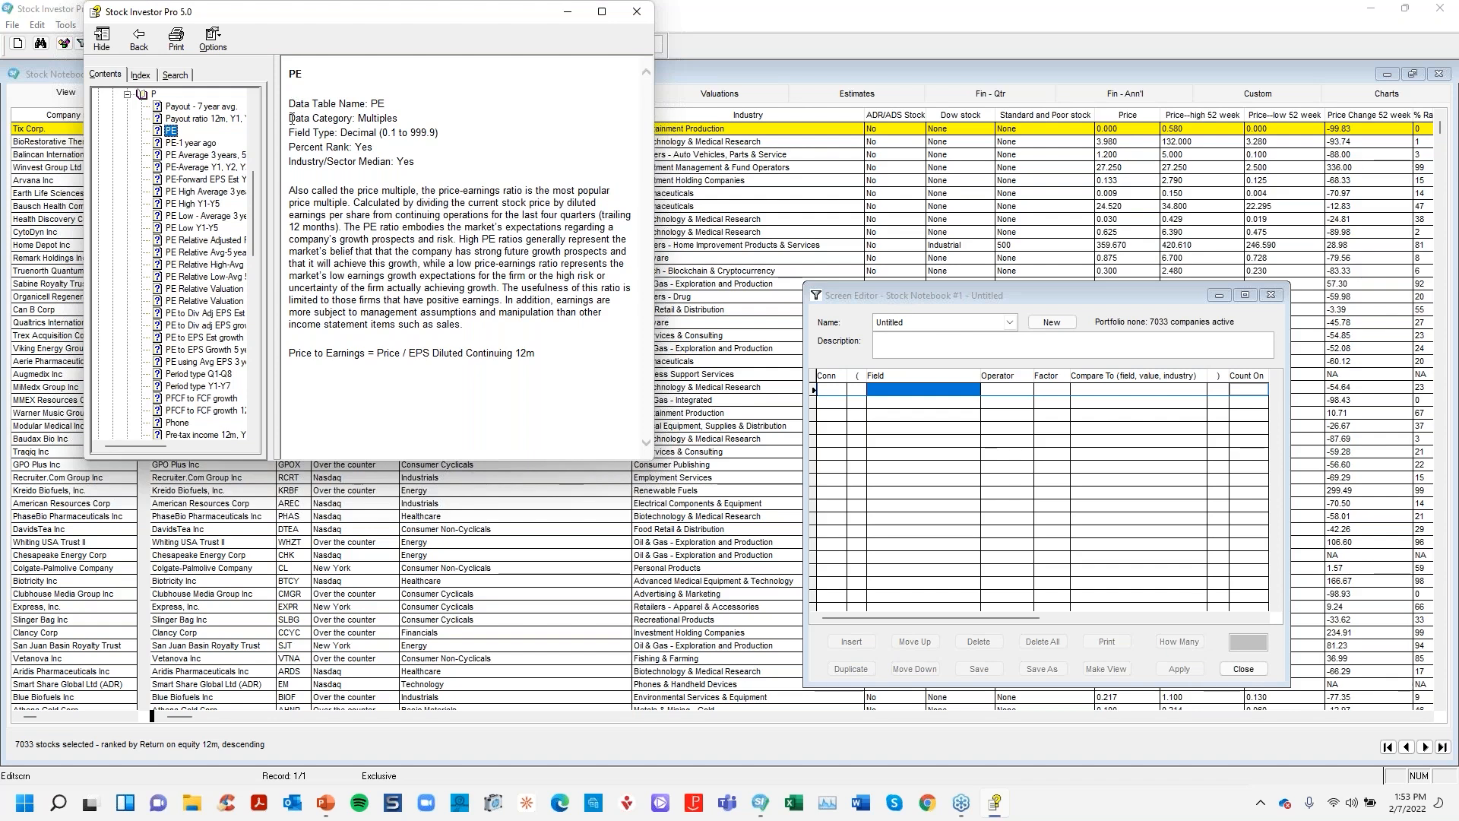
{"action": "left_click_drag", "start_coordinate": [291, 119], "coordinate": [402, 118]}
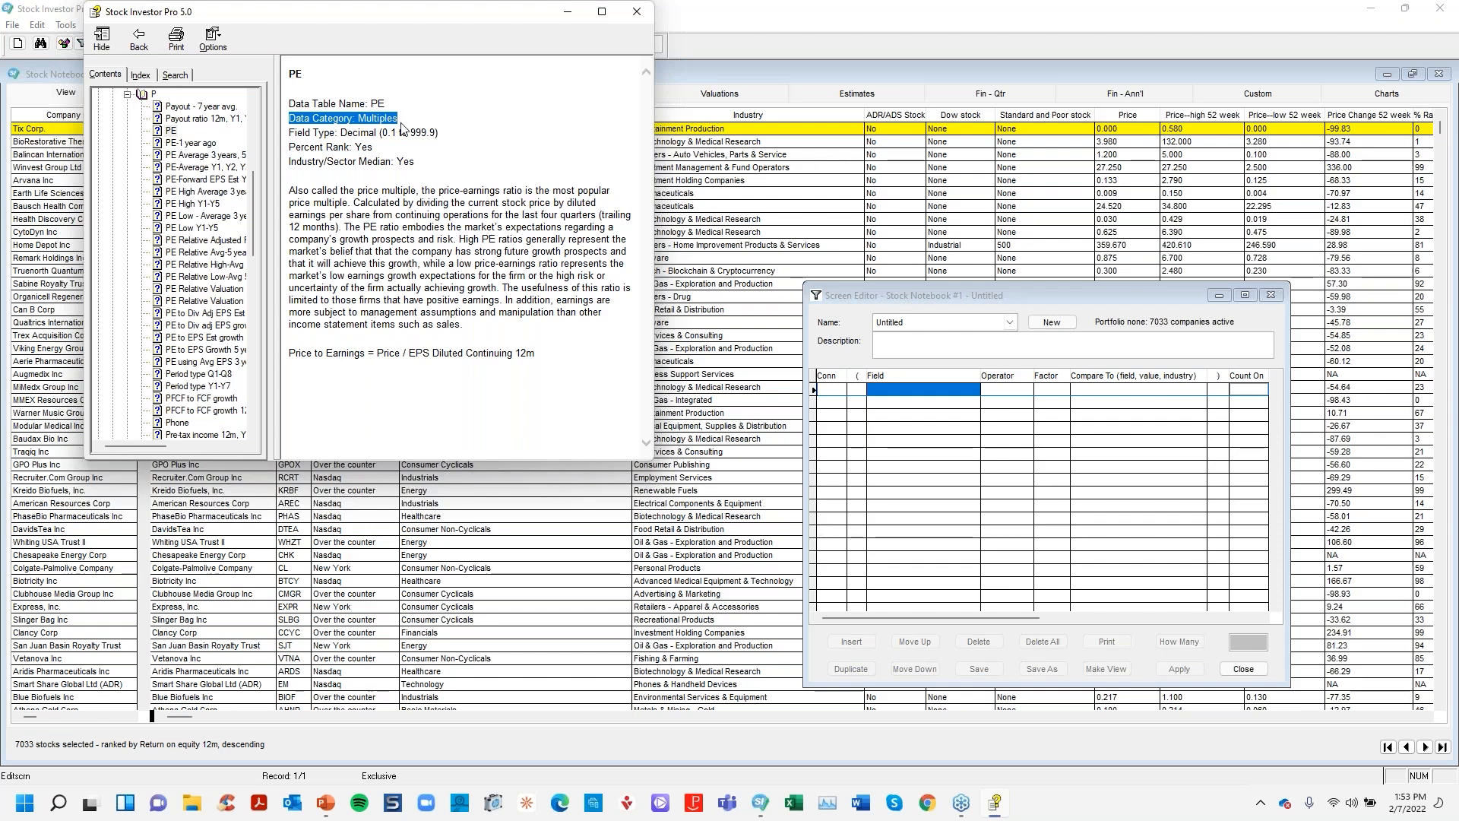
Choose PE from the Multiples category as the field of the first criterion in the untitled screen.
{"action": "left_click", "coordinate": [909, 395]}
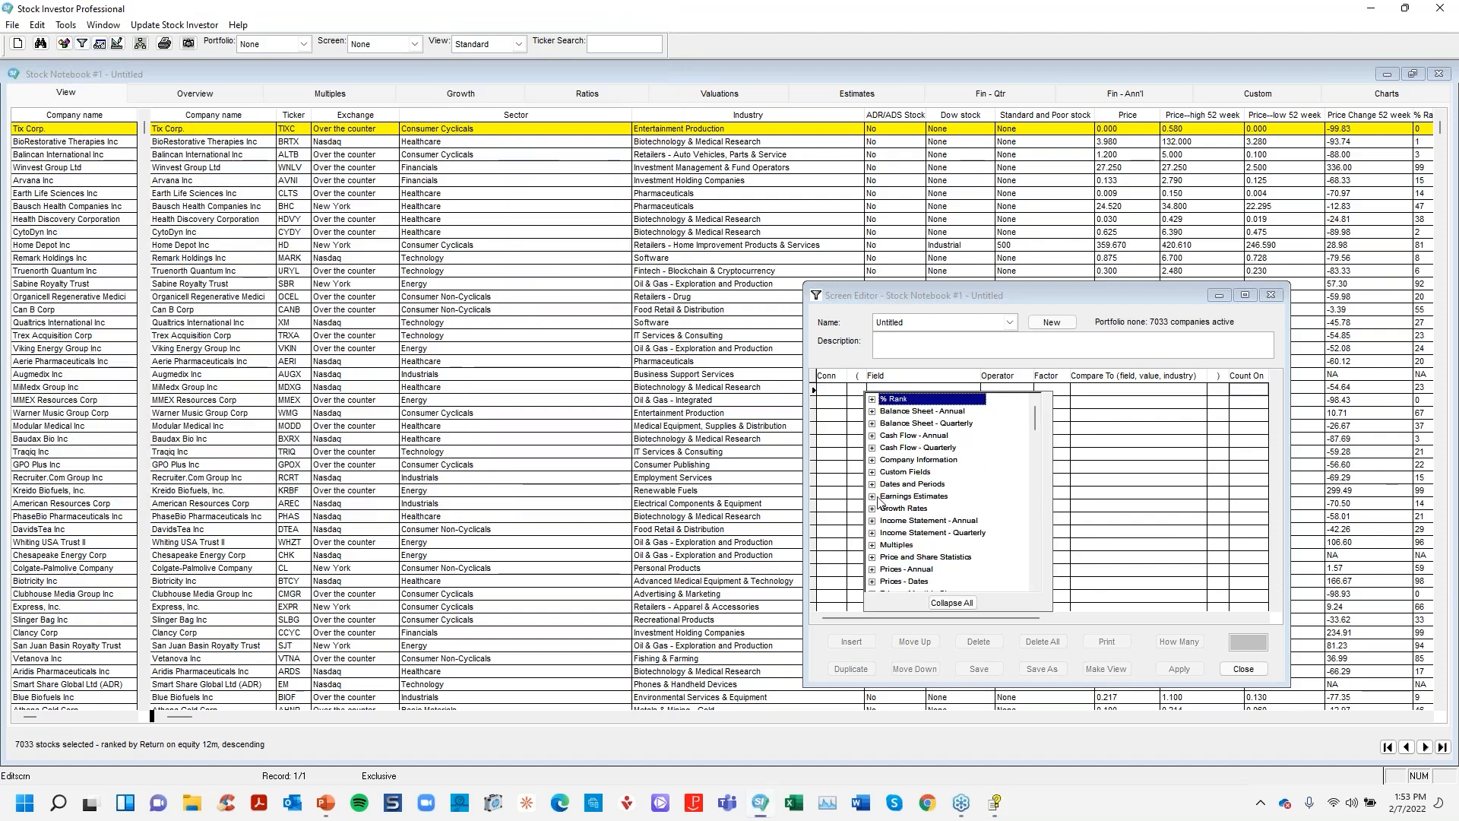
{"action": "left_click", "coordinate": [872, 545]}
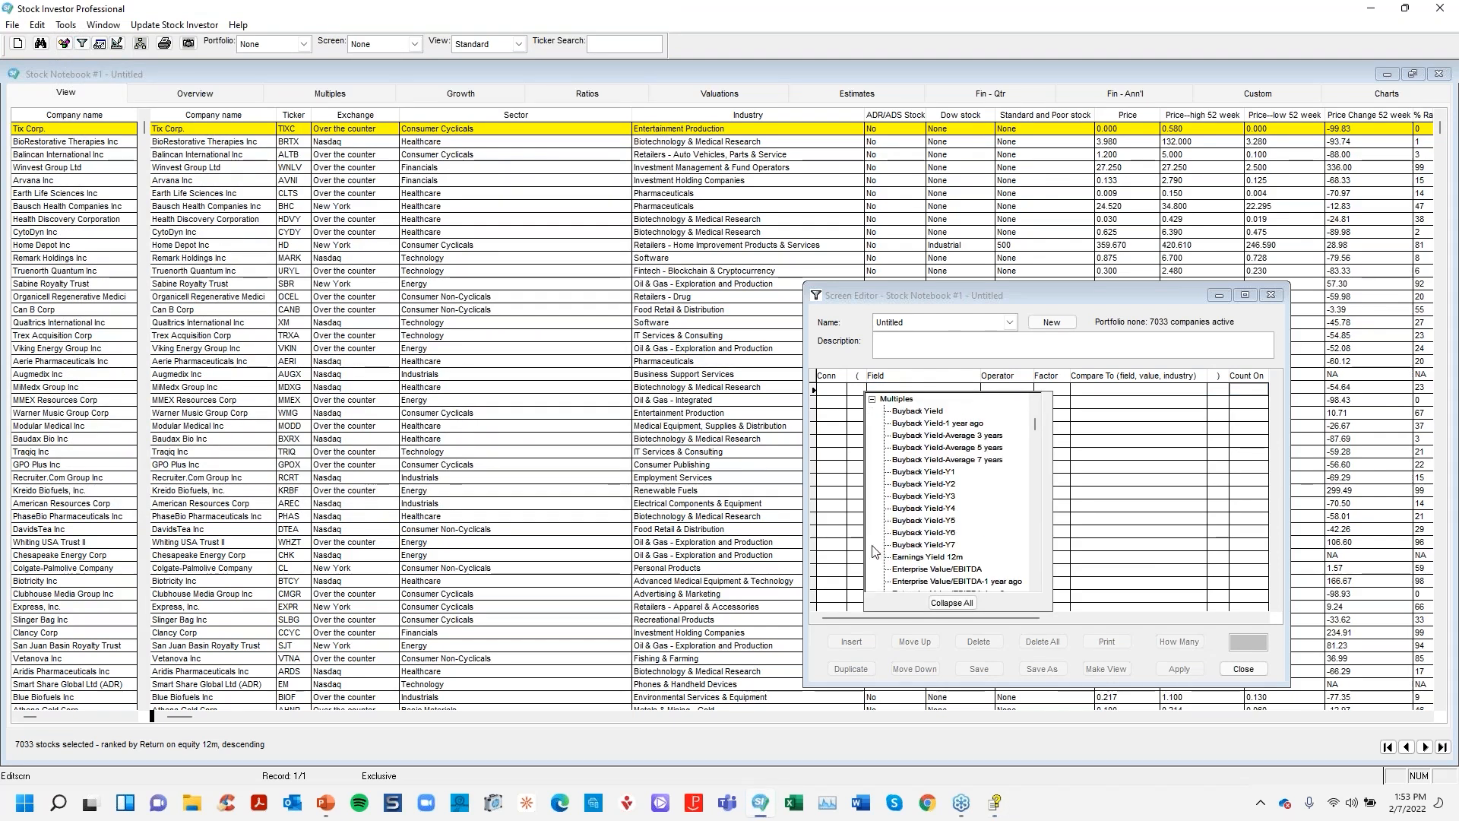
{"action": "scroll", "coordinate": [1037, 545], "scroll_direction": "down", "scroll_amount": 10}
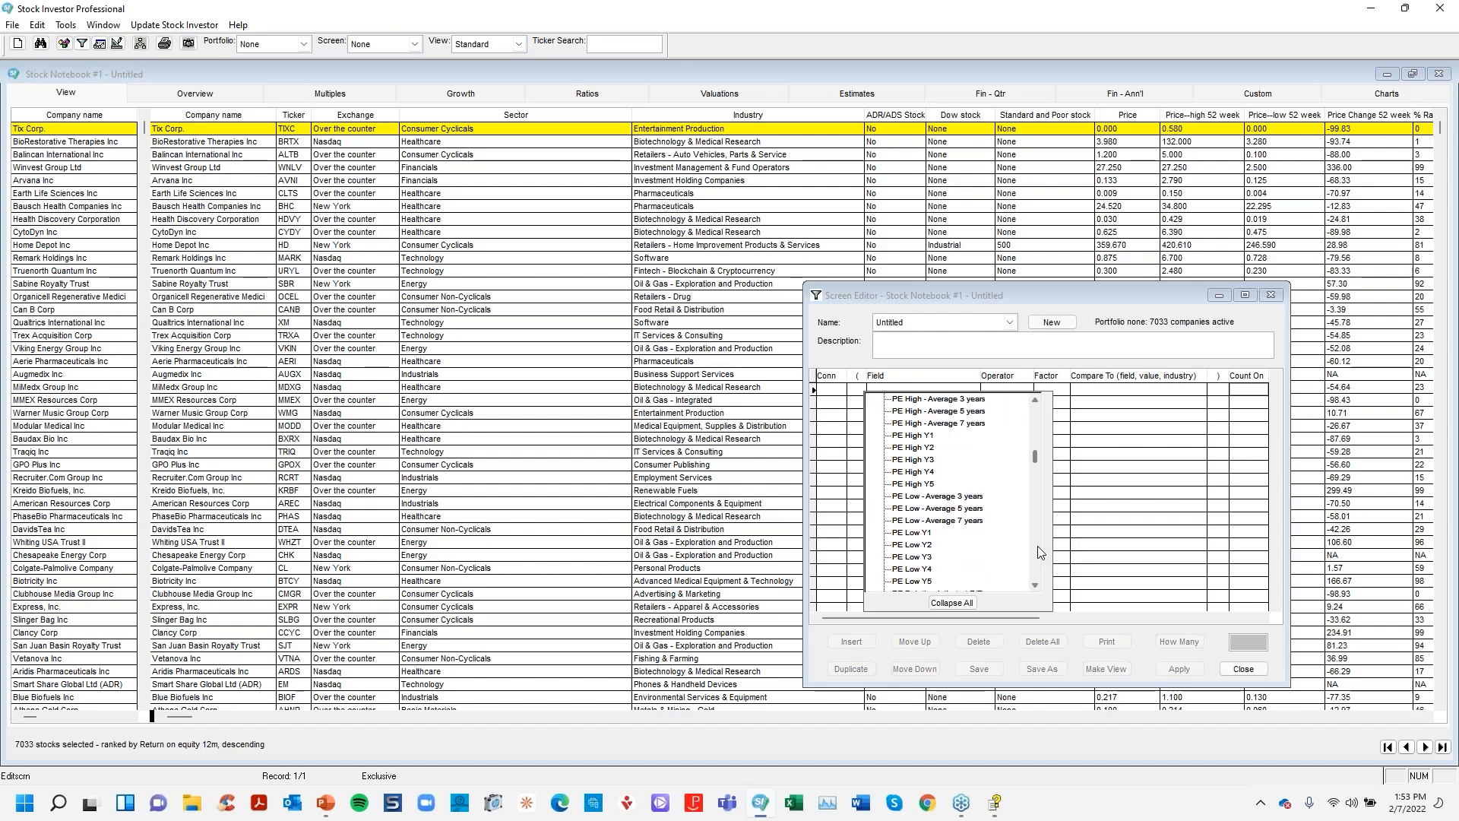
{"action": "scroll", "coordinate": [1033, 425], "scroll_direction": "up", "scroll_amount": 5}
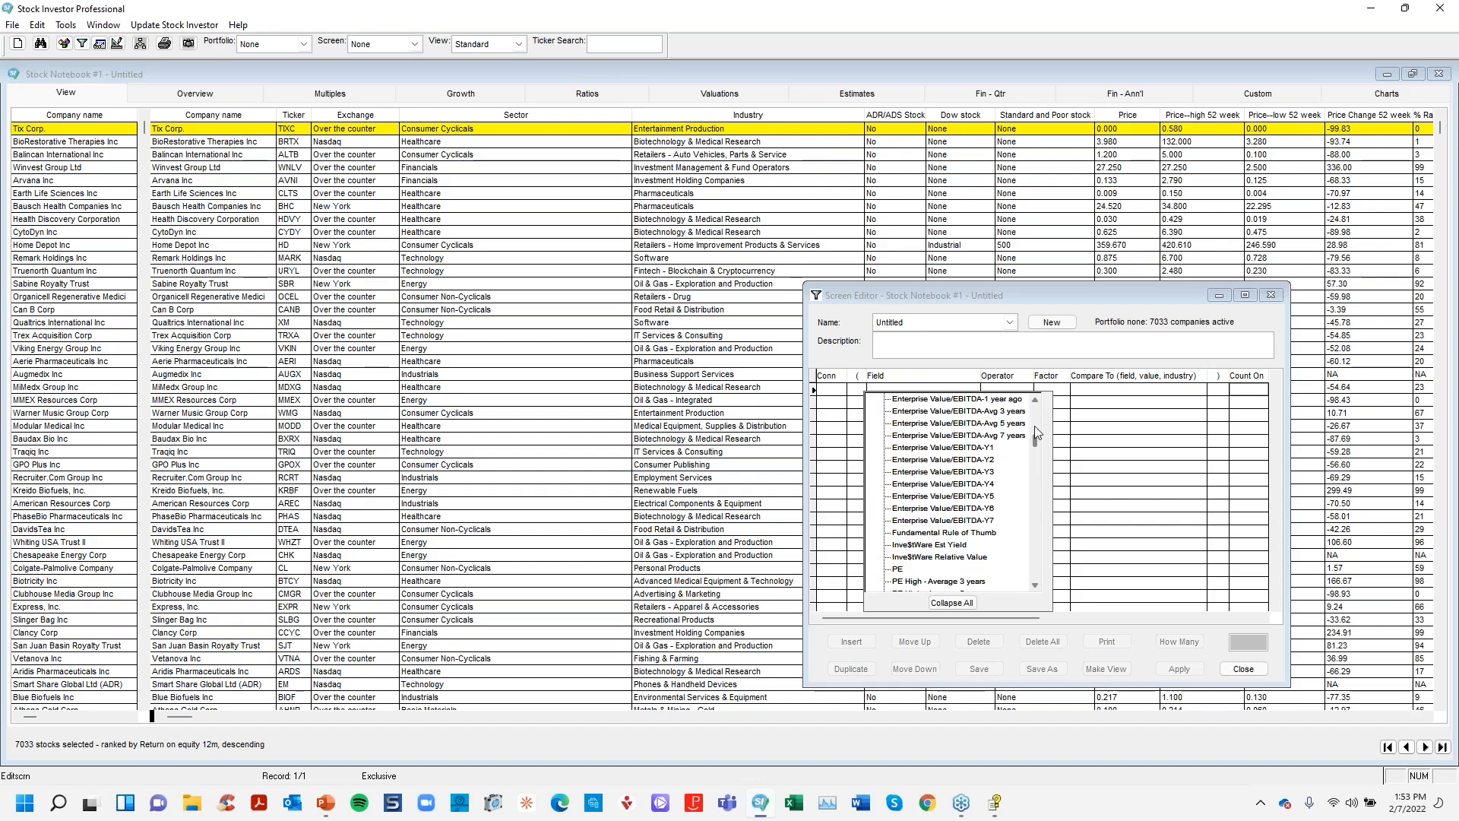
{"action": "left_click", "coordinate": [899, 569]}
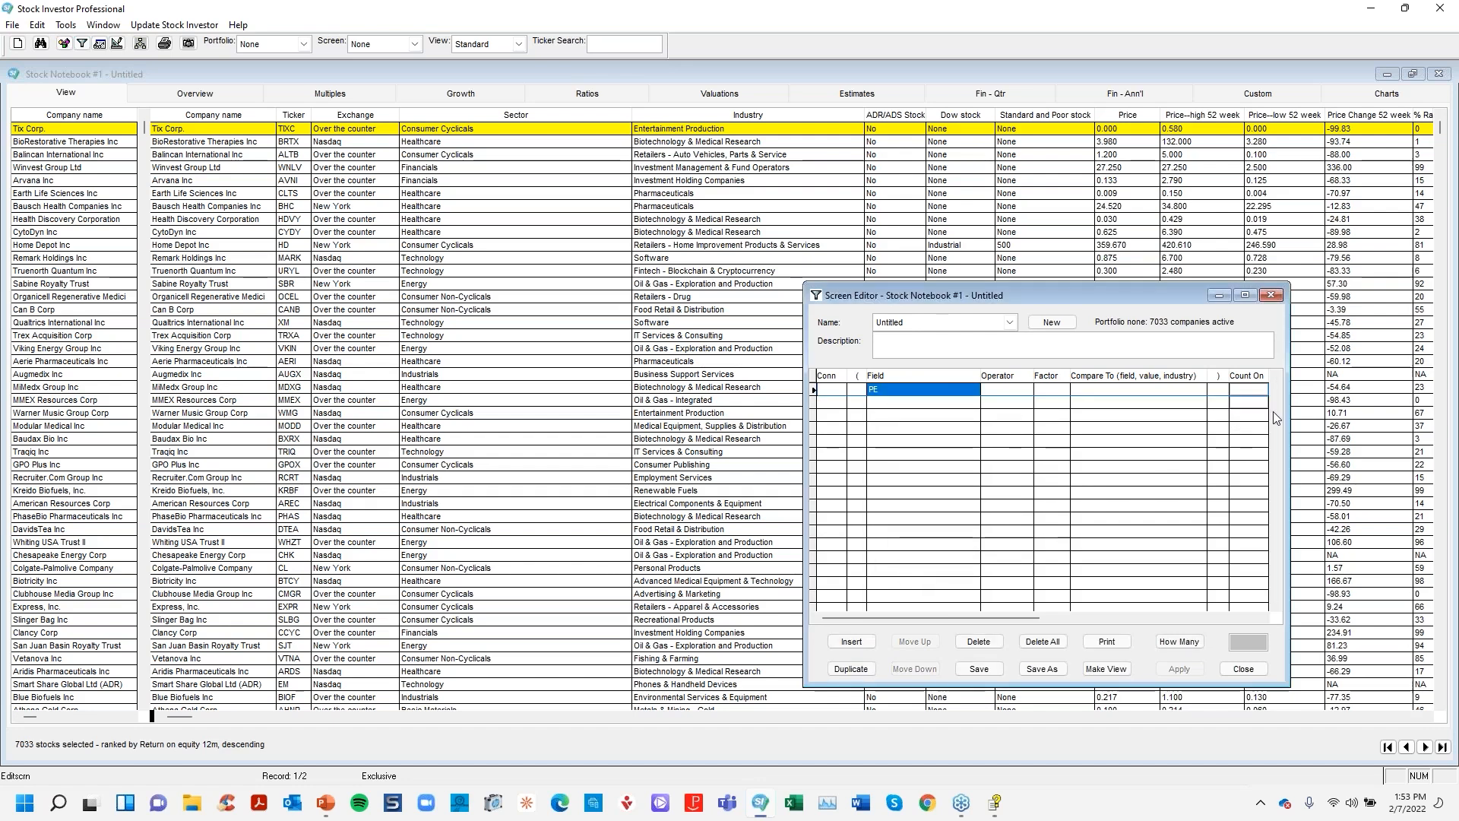
{"action": "key", "text": "alt+Tab"}
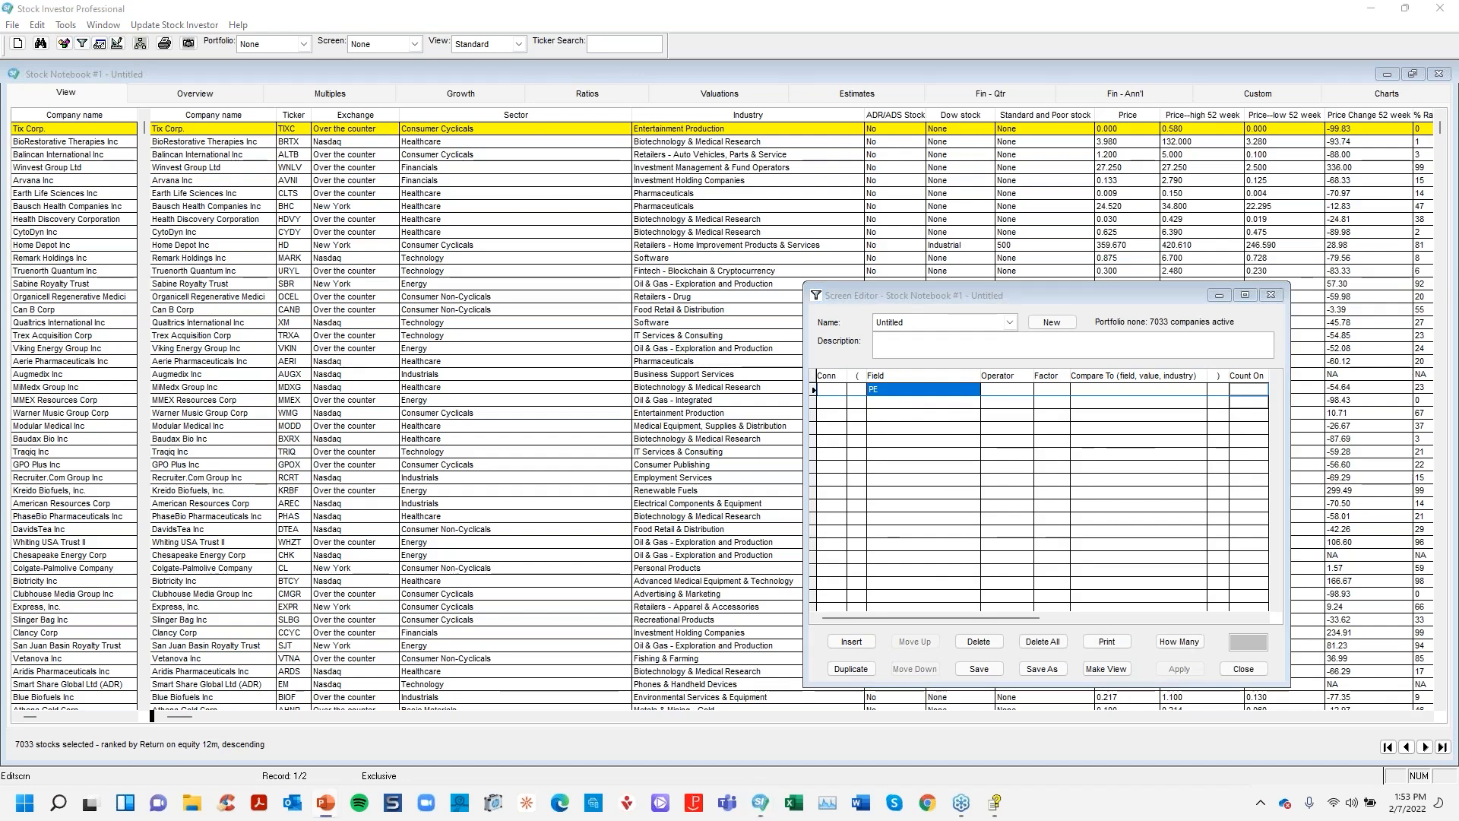
Complete the PE criterion with the <= operator and the Industry median as its comparison.
{"action": "left_click", "coordinate": [1009, 395]}
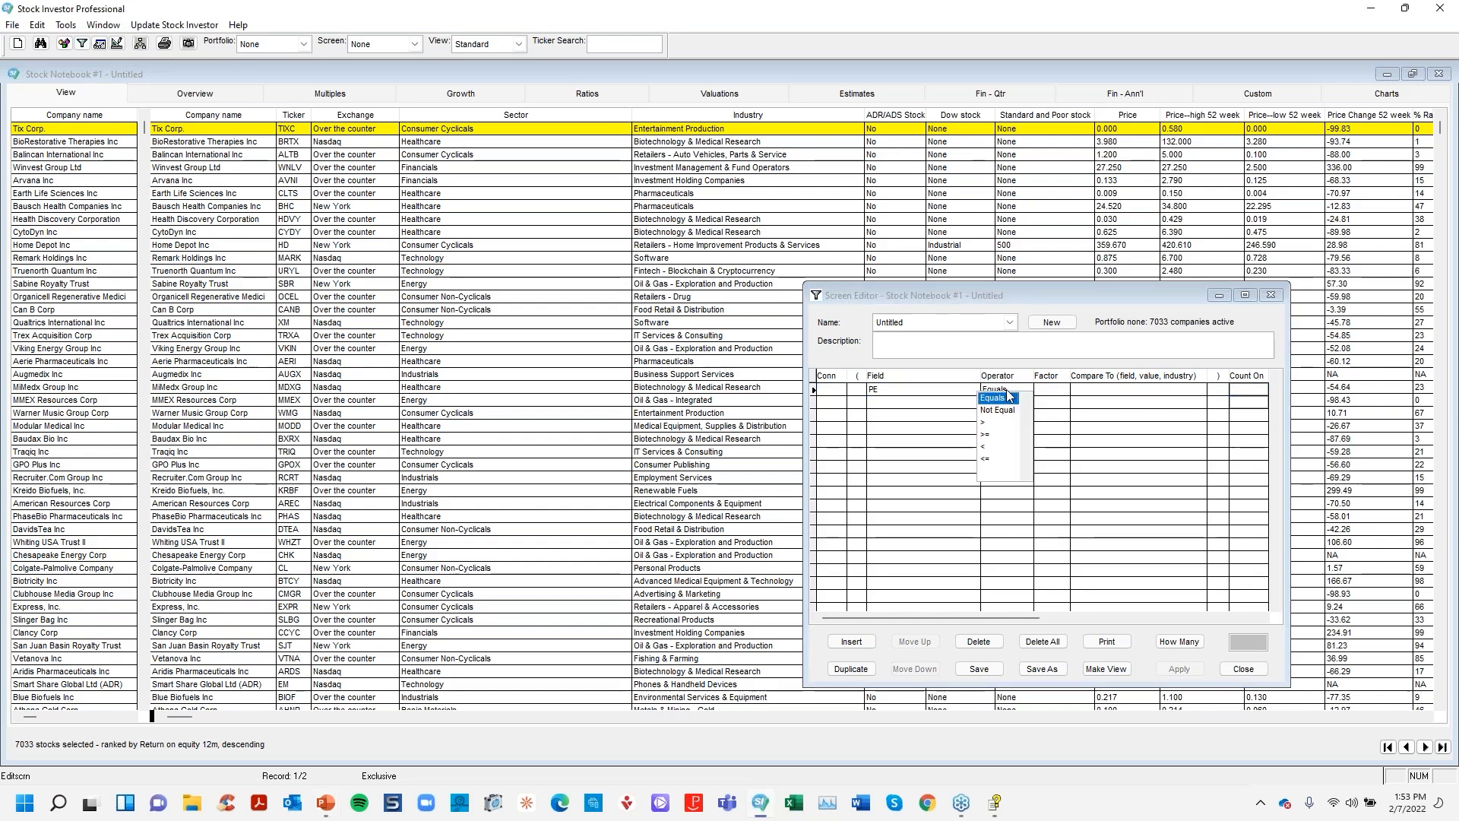
{"action": "left_click", "coordinate": [987, 459]}
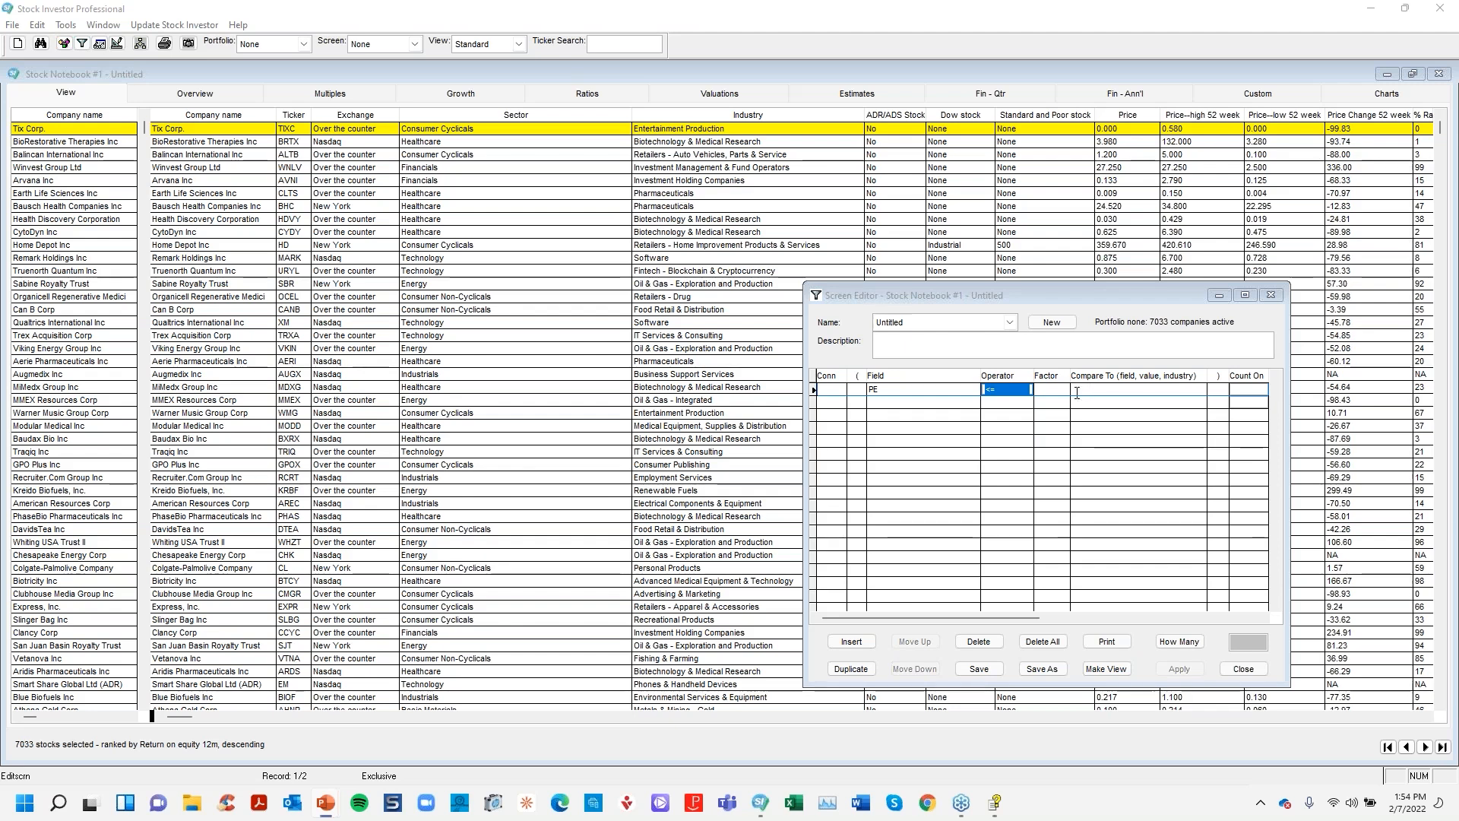
{"action": "left_click", "coordinate": [1090, 389]}
{"action": "left_click", "coordinate": [1072, 424]}
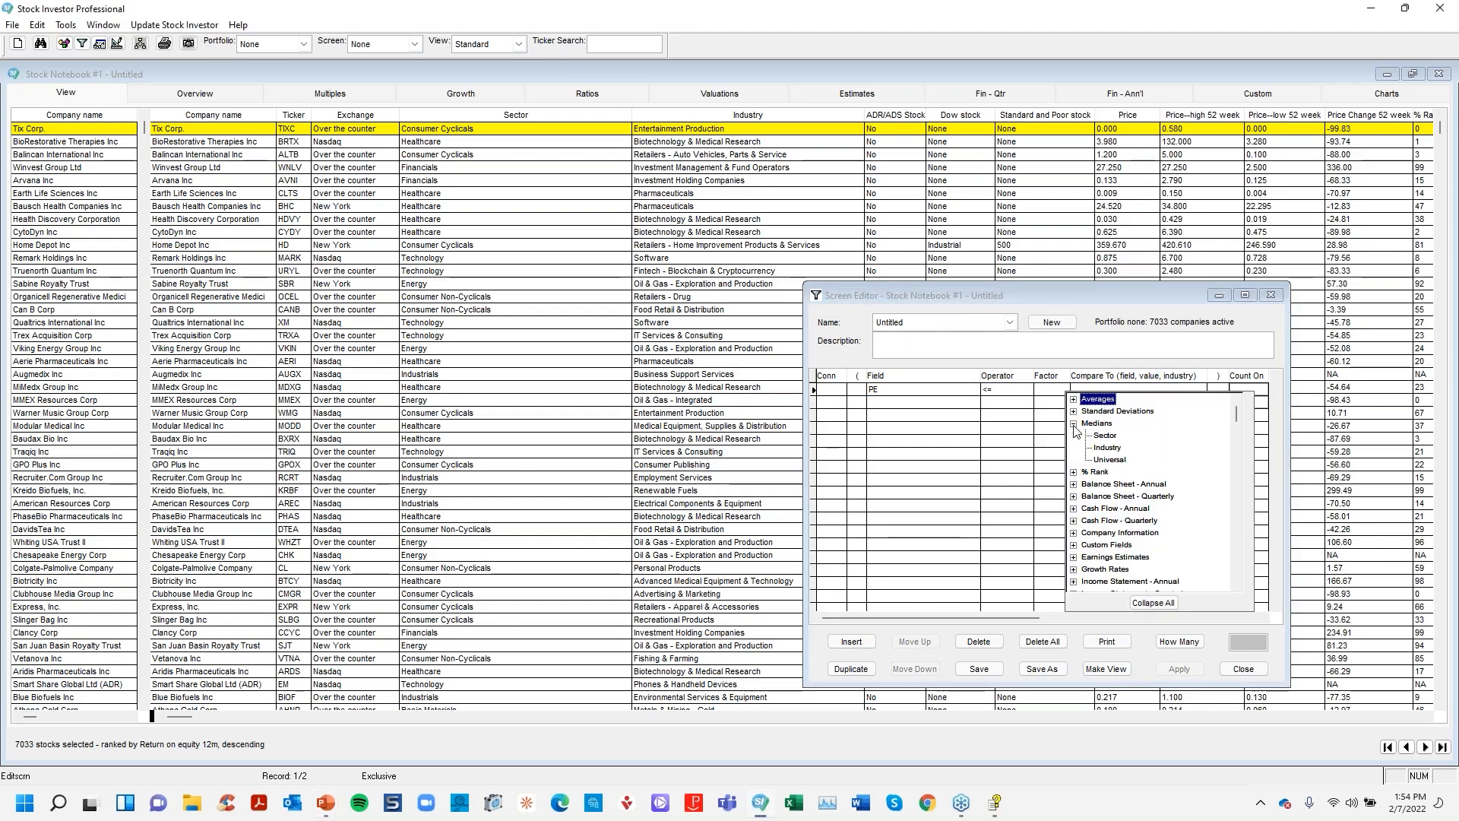
{"action": "left_click", "coordinate": [1109, 448]}
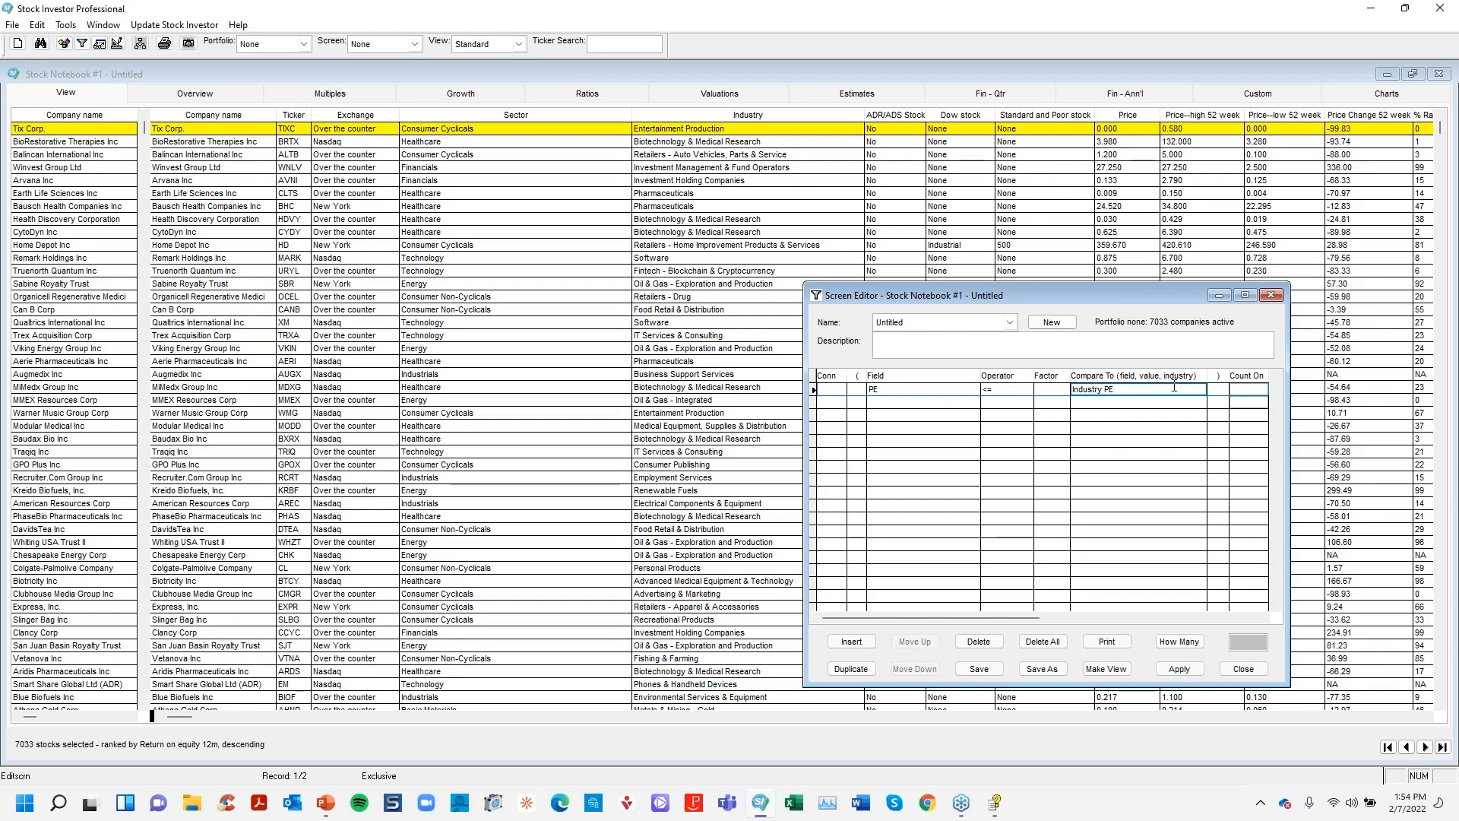
{"action": "key", "text": "alt+Tab"}
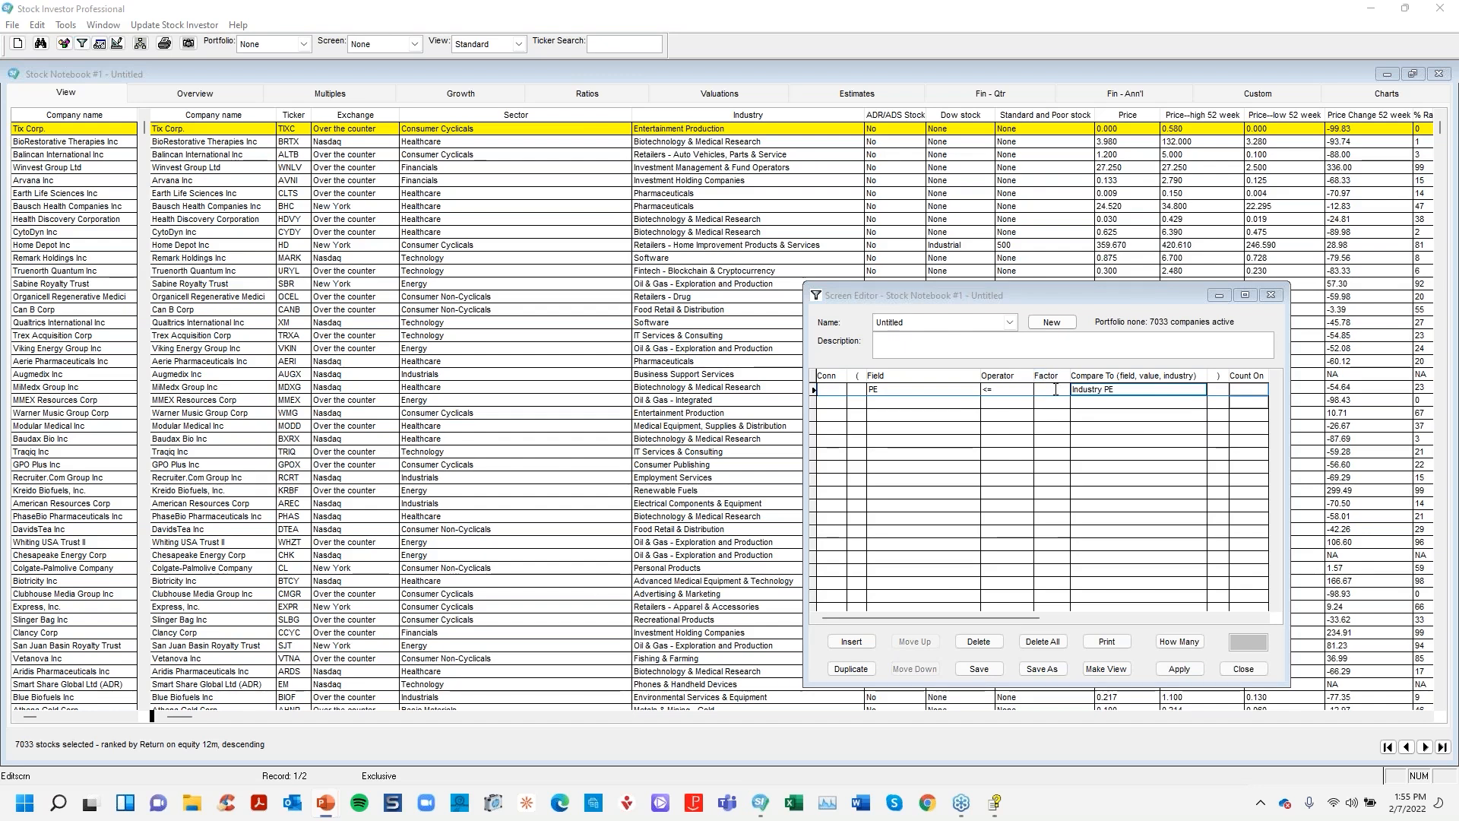
Set the factor of the PE criterion to 0.5 so PE is compared with half the Industry PE.
{"action": "double_click", "coordinate": [1086, 389]}
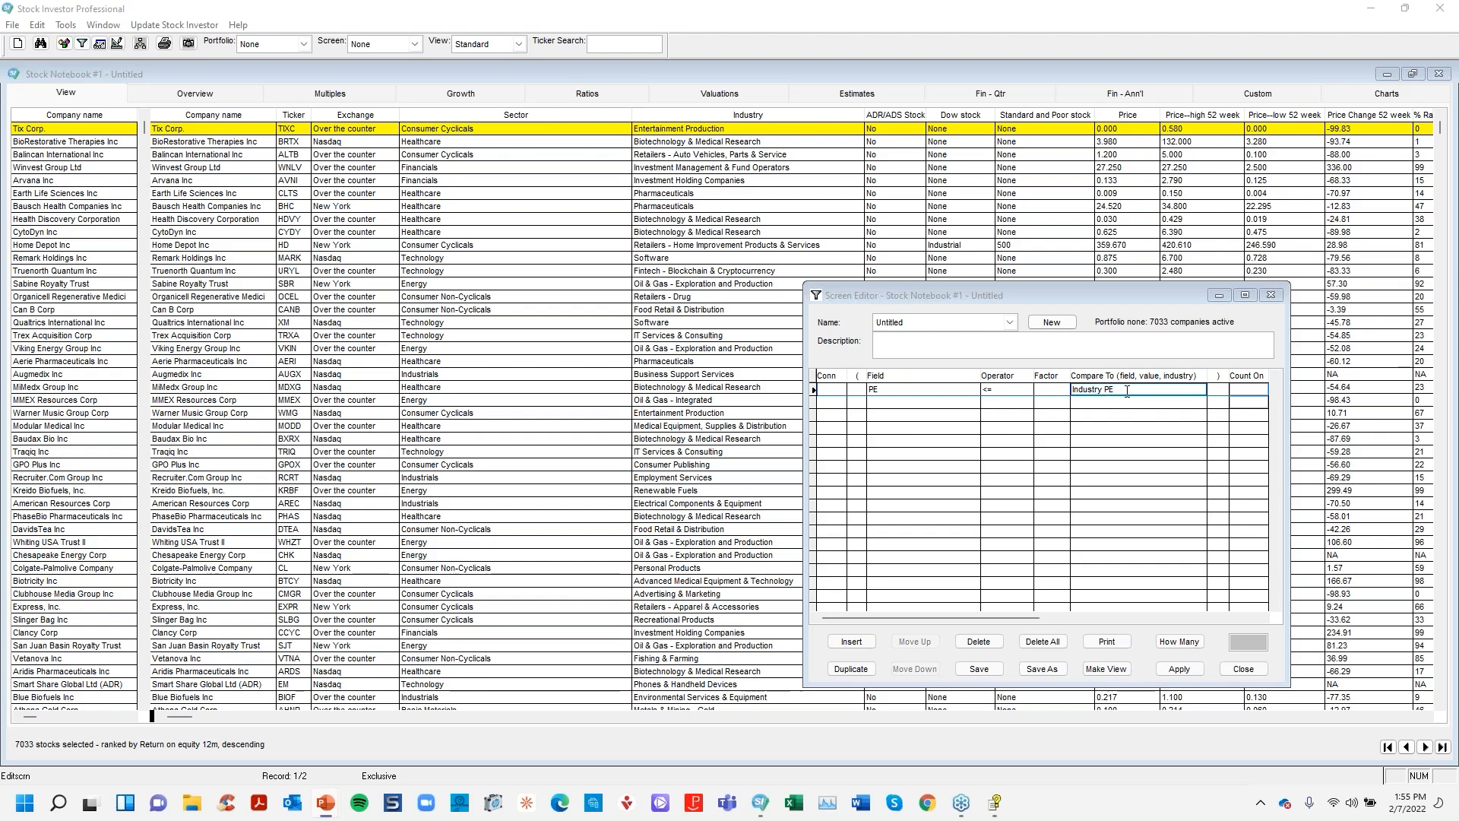
{"action": "left_click", "coordinate": [1059, 389]}
{"action": "type", "text": "0.5"}
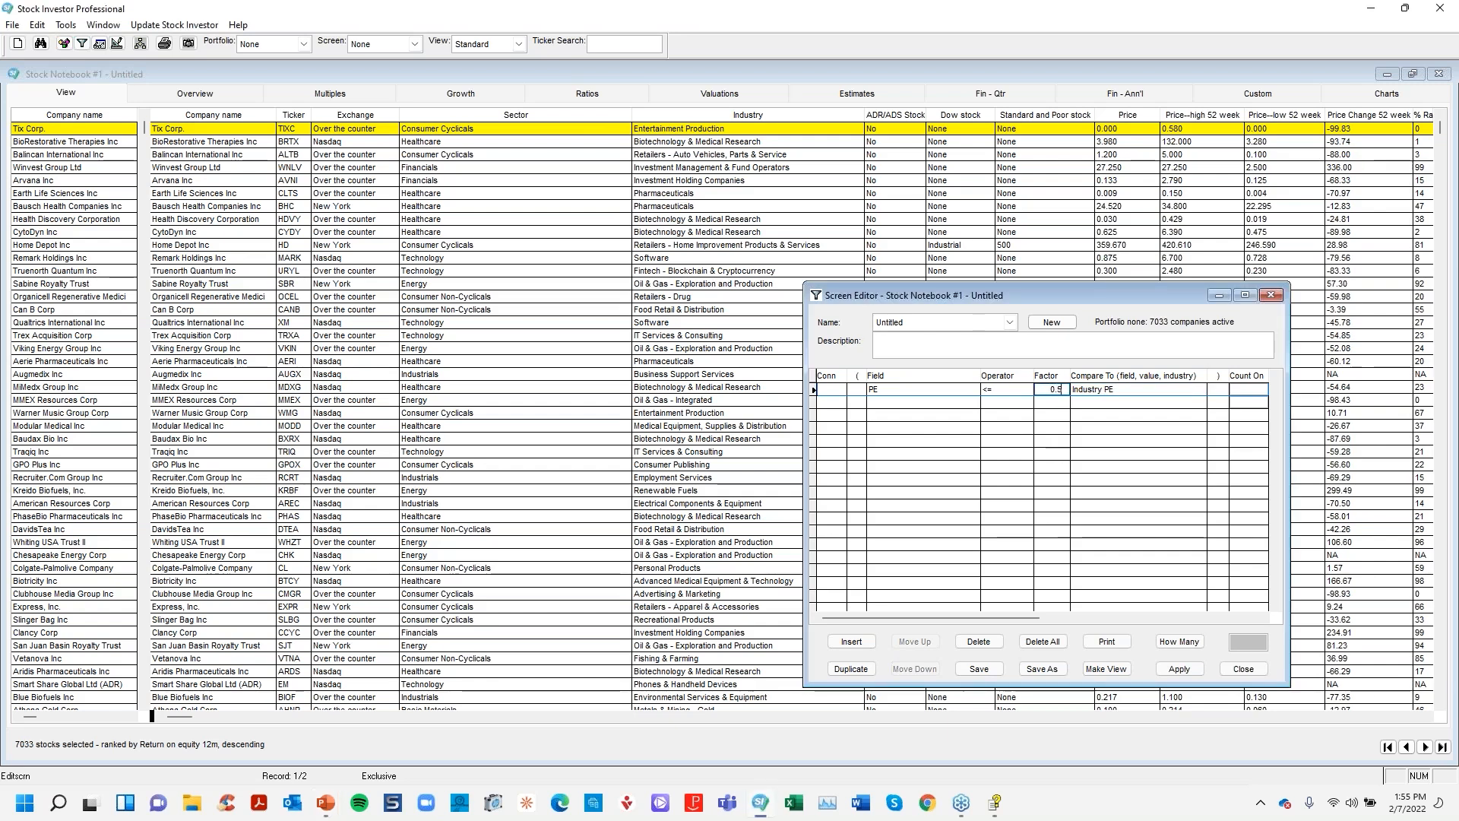
{"action": "key", "text": "Tab"}
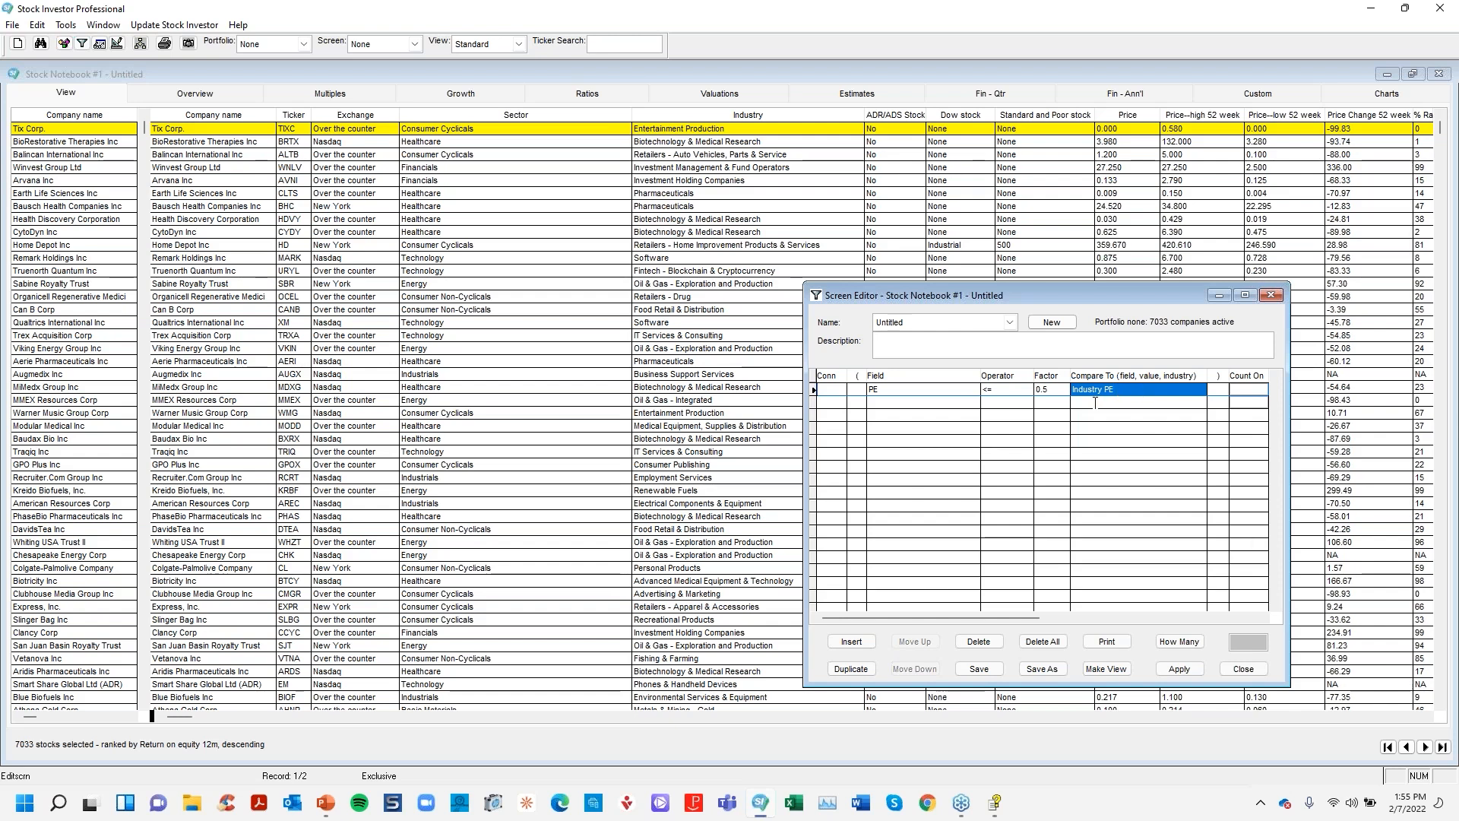
{"action": "left_click", "coordinate": [1050, 388]}
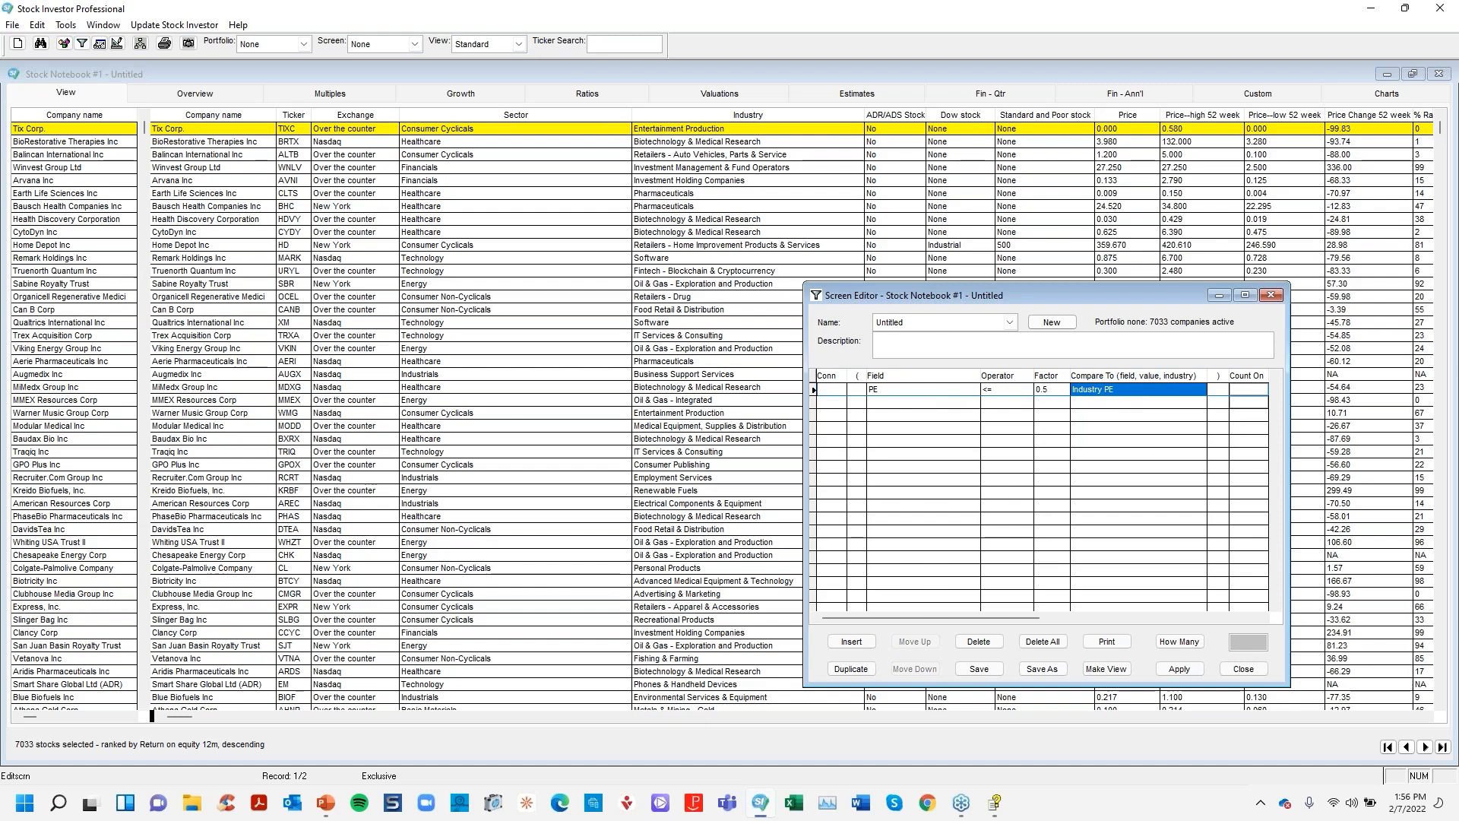
{"action": "key", "text": "alt+Tab"}
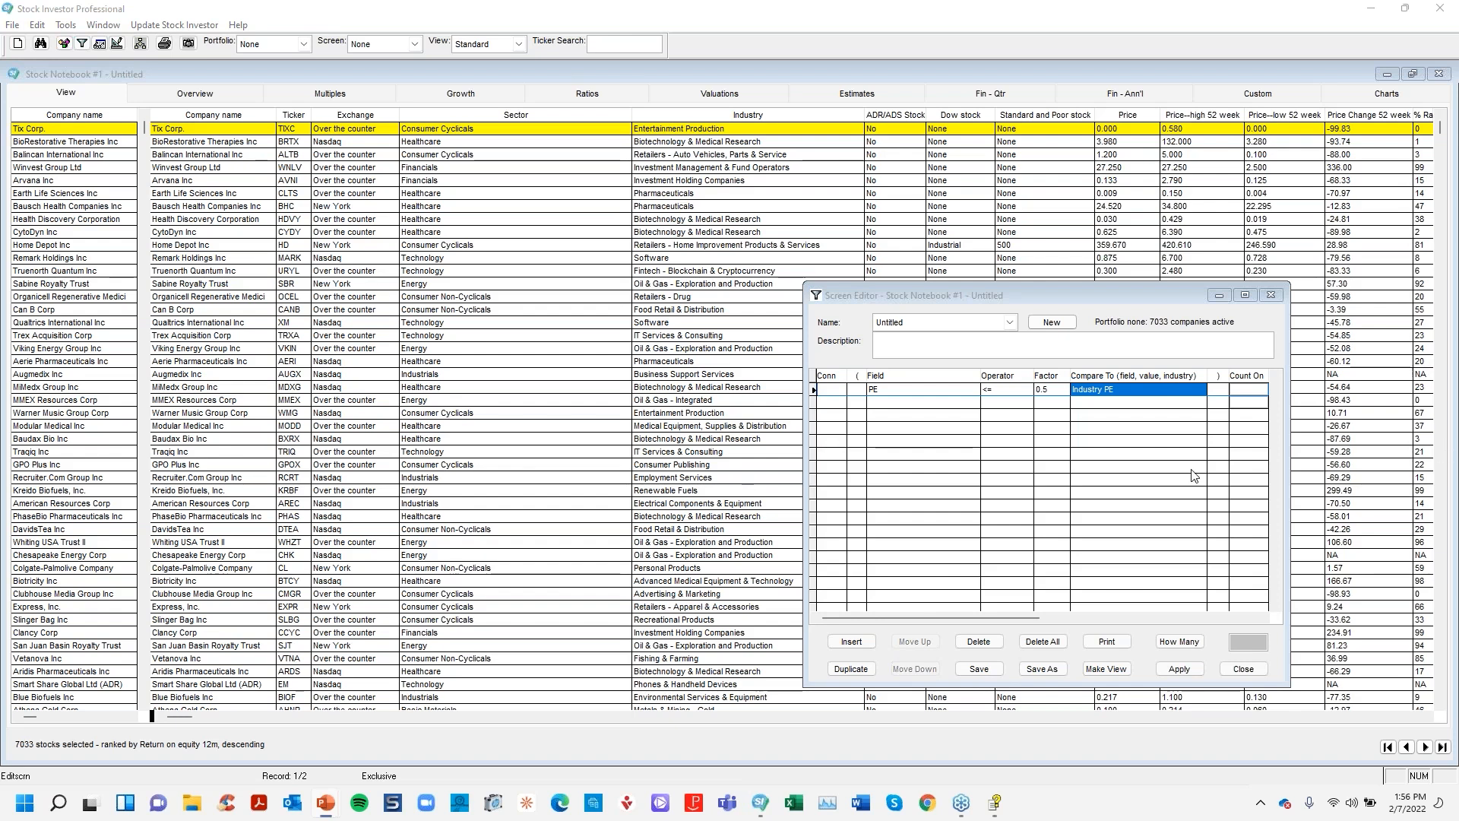
Add a second criterion joined by And, using the EPS Growth Est field from the Earnings Estimates category.
{"action": "left_click", "coordinate": [913, 402]}
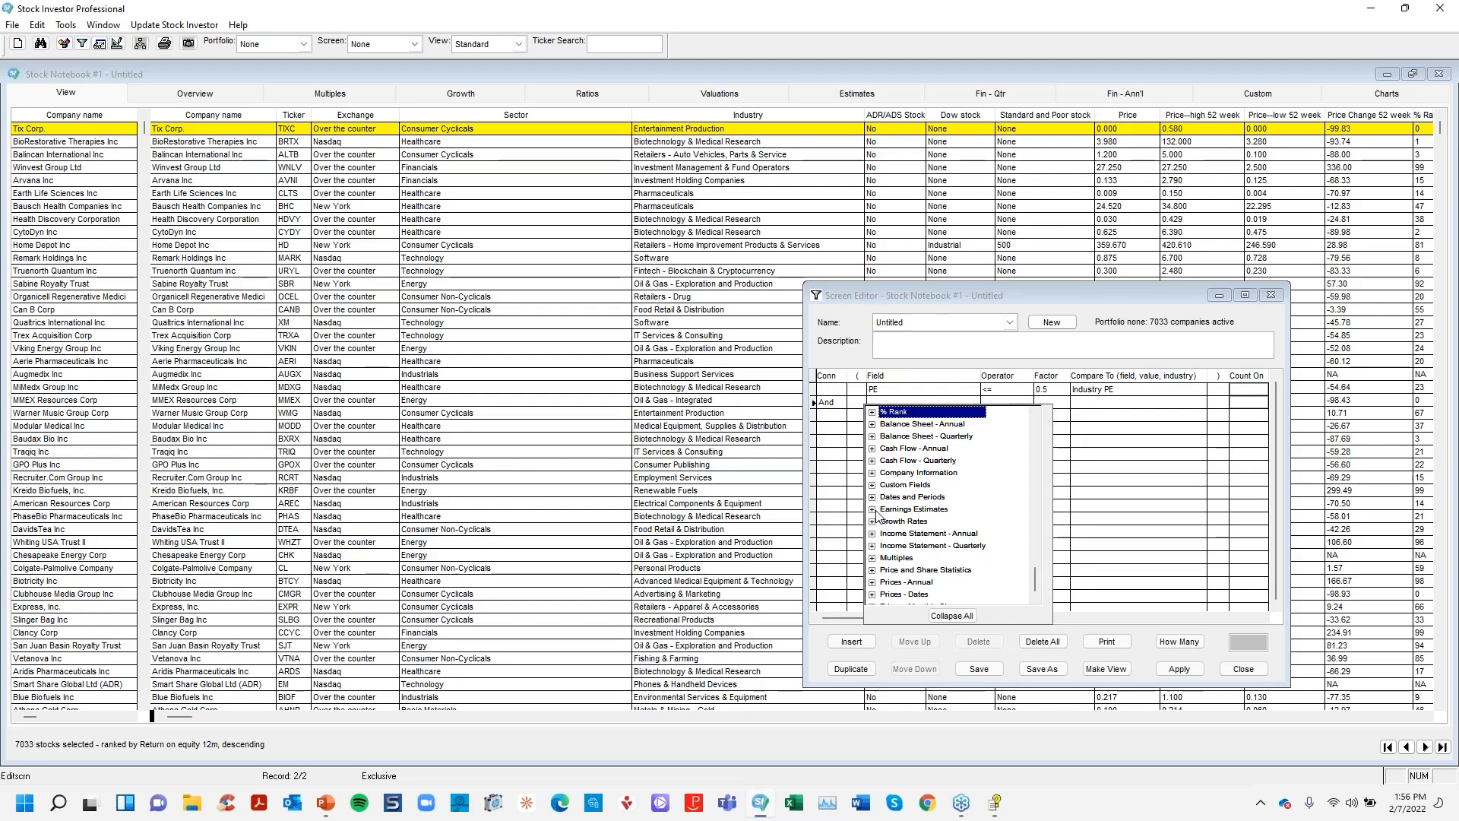
{"action": "left_click", "coordinate": [872, 509]}
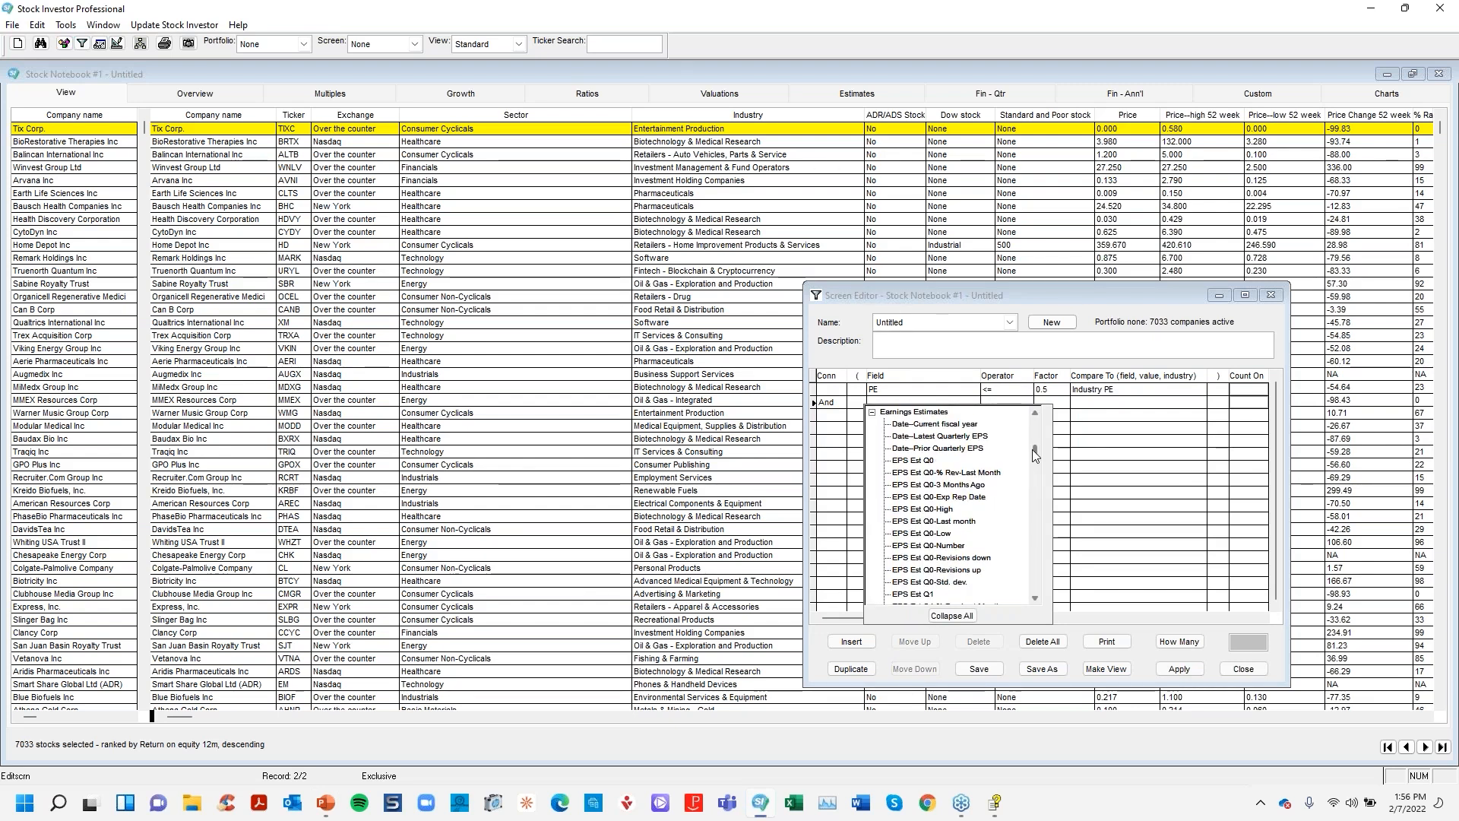
{"action": "left_click_drag", "start_coordinate": [1035, 449], "coordinate": [1032, 549]}
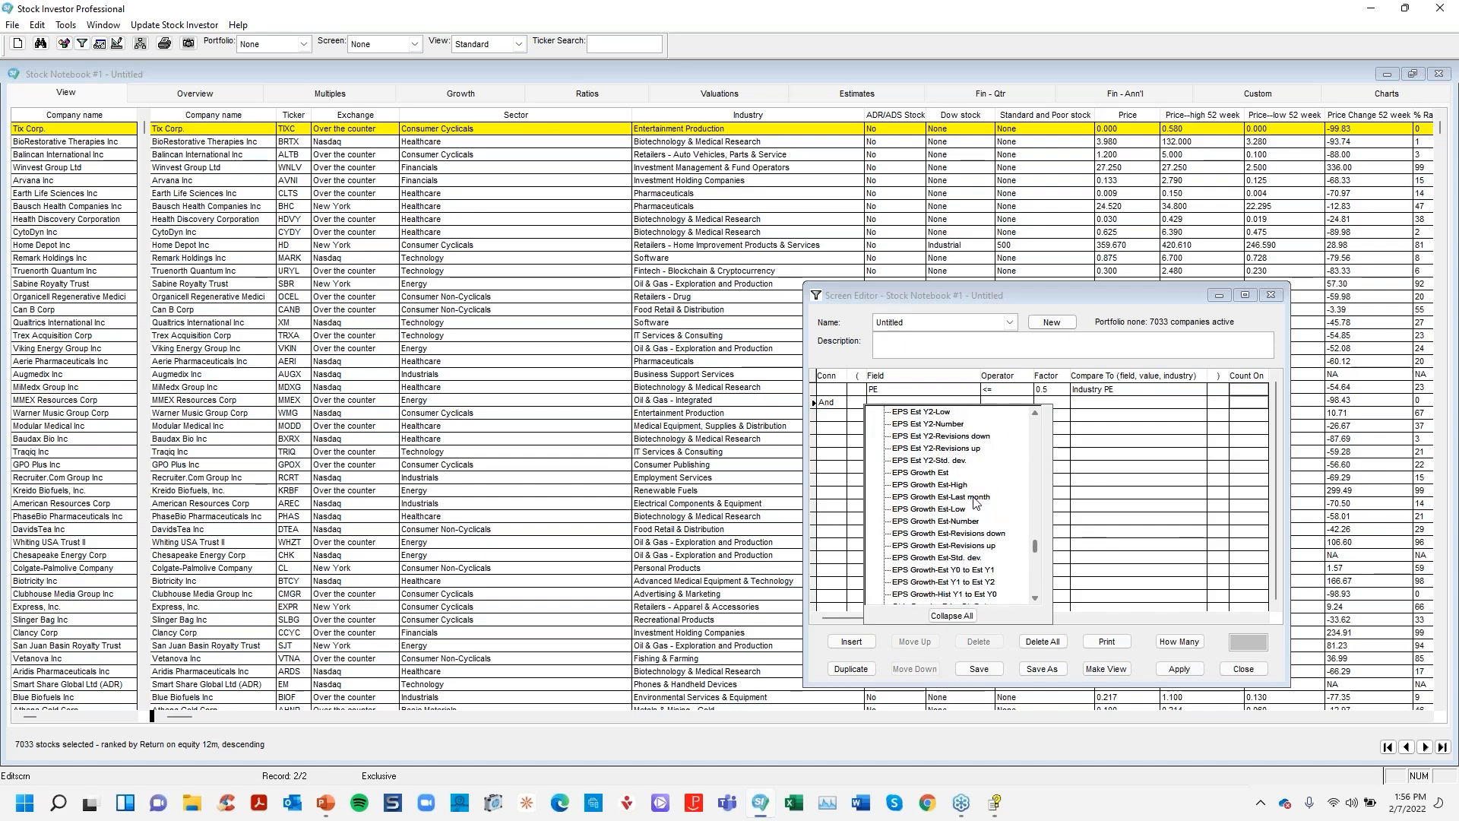
{"action": "left_click", "coordinate": [944, 473]}
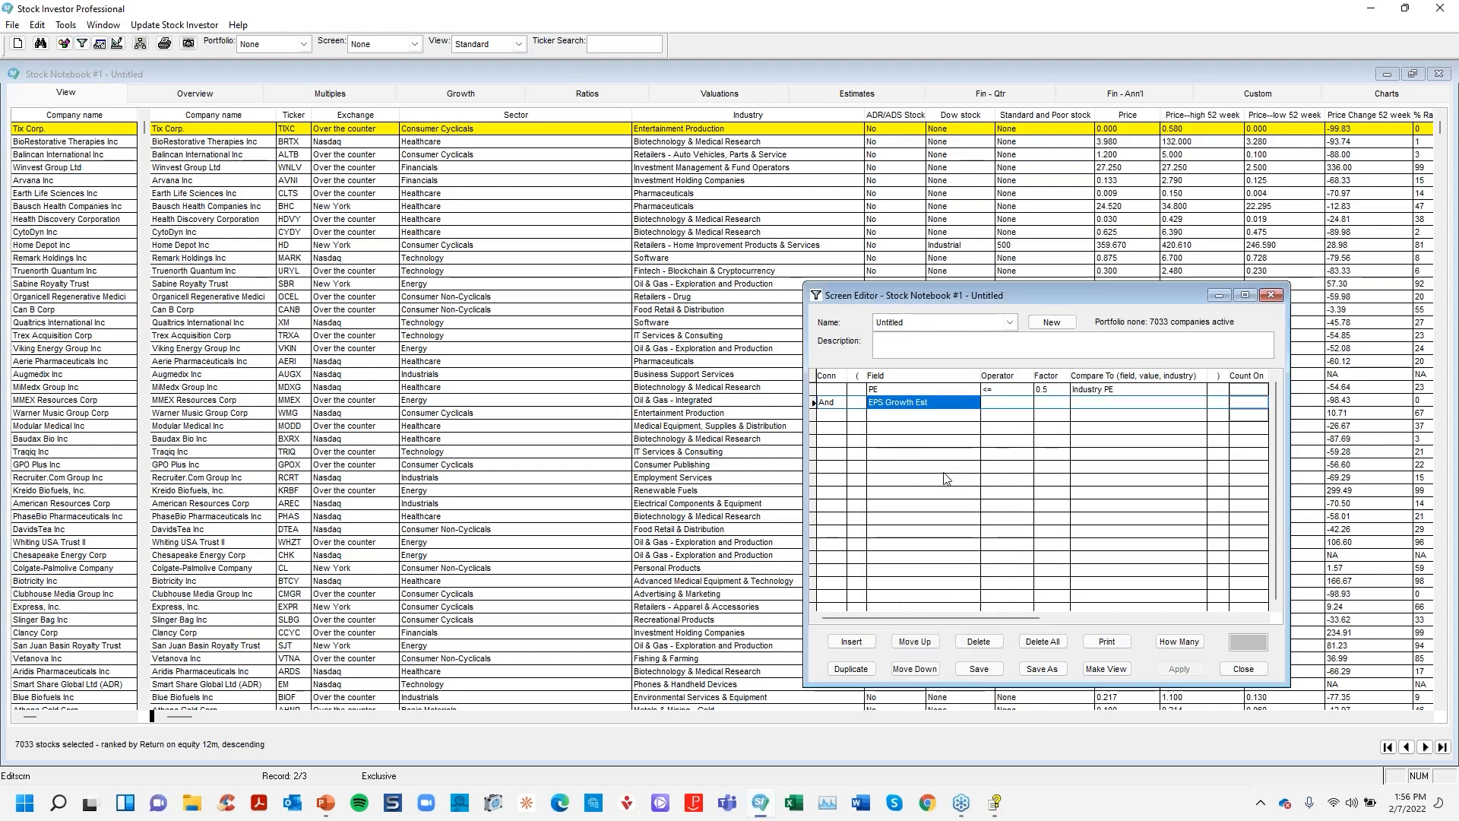
Require EPS Growth Est to be >= 10 in the second criterion.
{"action": "left_click", "coordinate": [1011, 409]}
{"action": "left_click", "coordinate": [985, 447]}
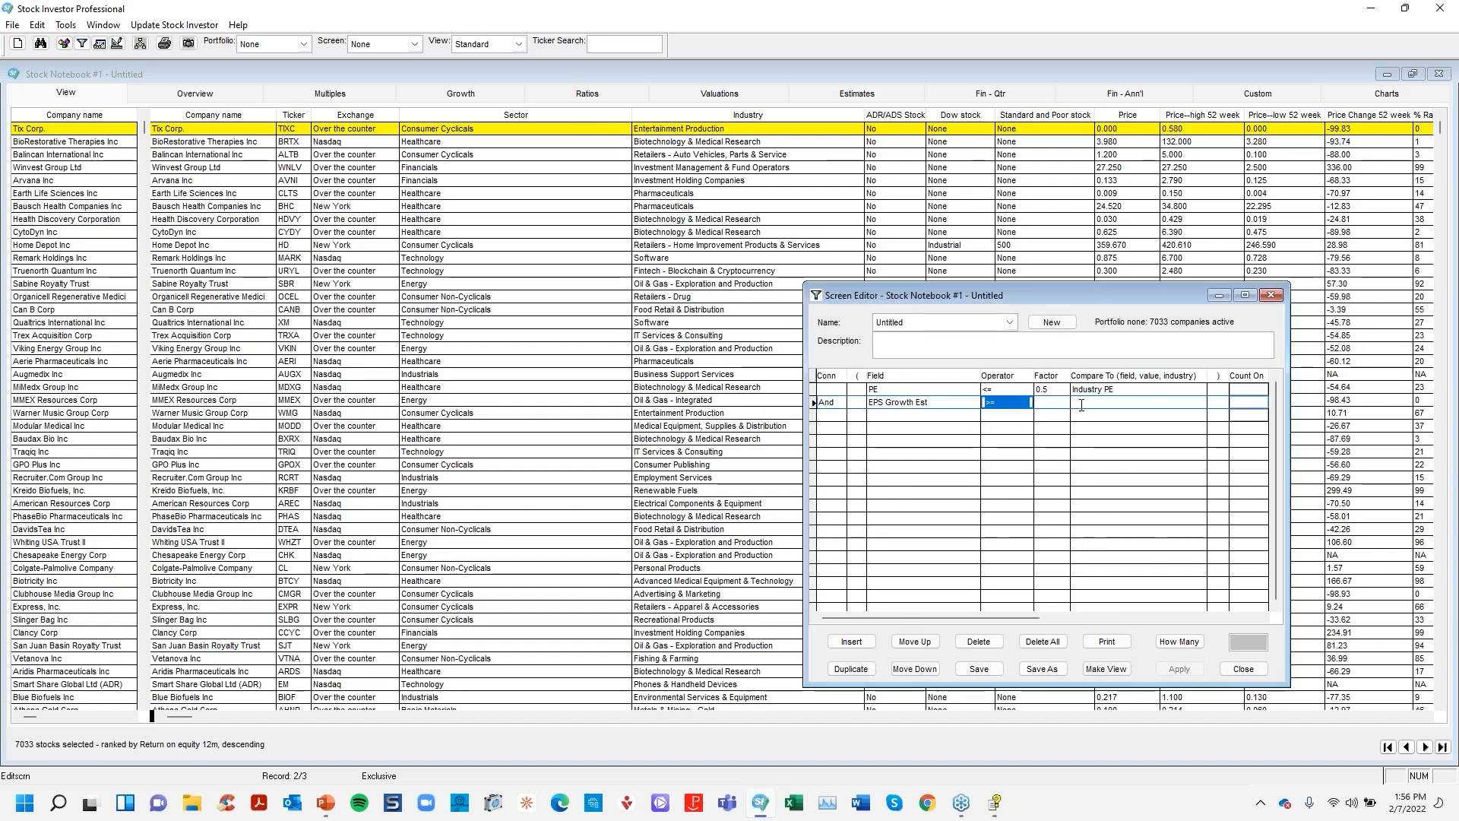
{"action": "left_click", "coordinate": [1087, 401]}
{"action": "left_click", "coordinate": [1087, 402]}
{"action": "type", "text": "10"}
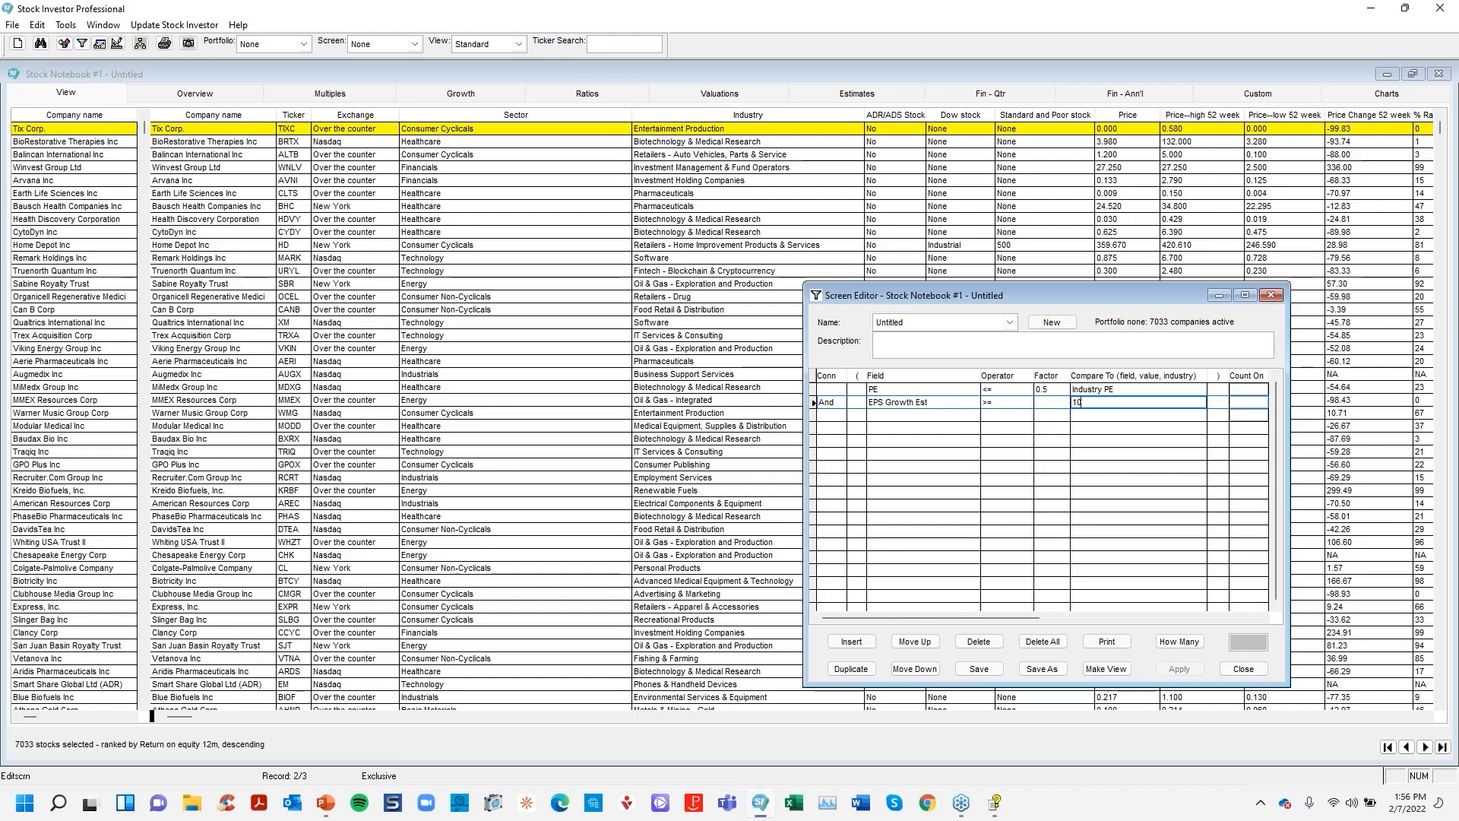
{"action": "key", "text": "Tab"}
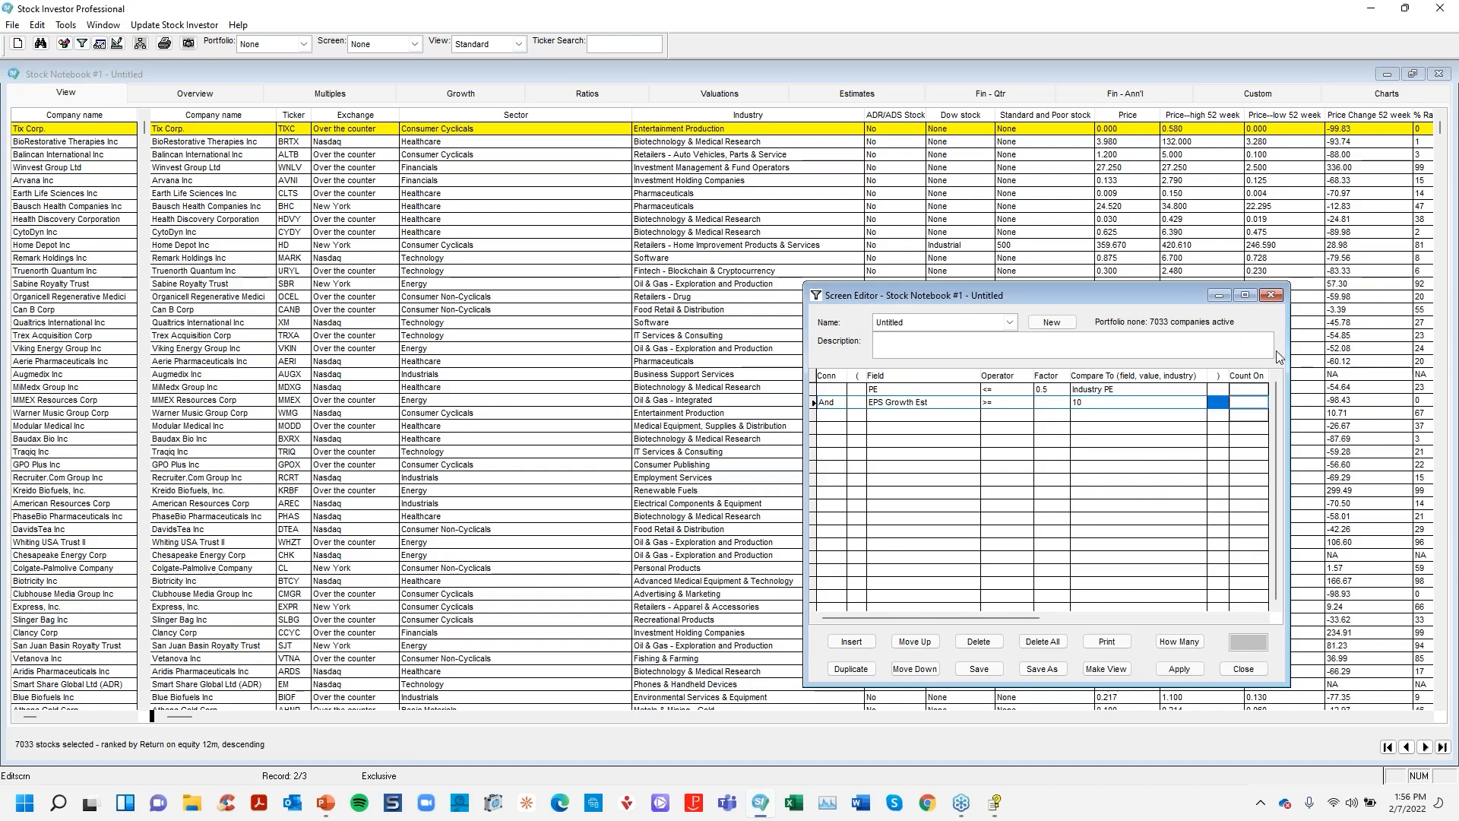
Add a third criterion joined by And, using the % Rank-Rel Strength 4 week field from the % Rank category.
{"action": "left_click", "coordinate": [878, 417]}
{"action": "left_click", "coordinate": [879, 420]}
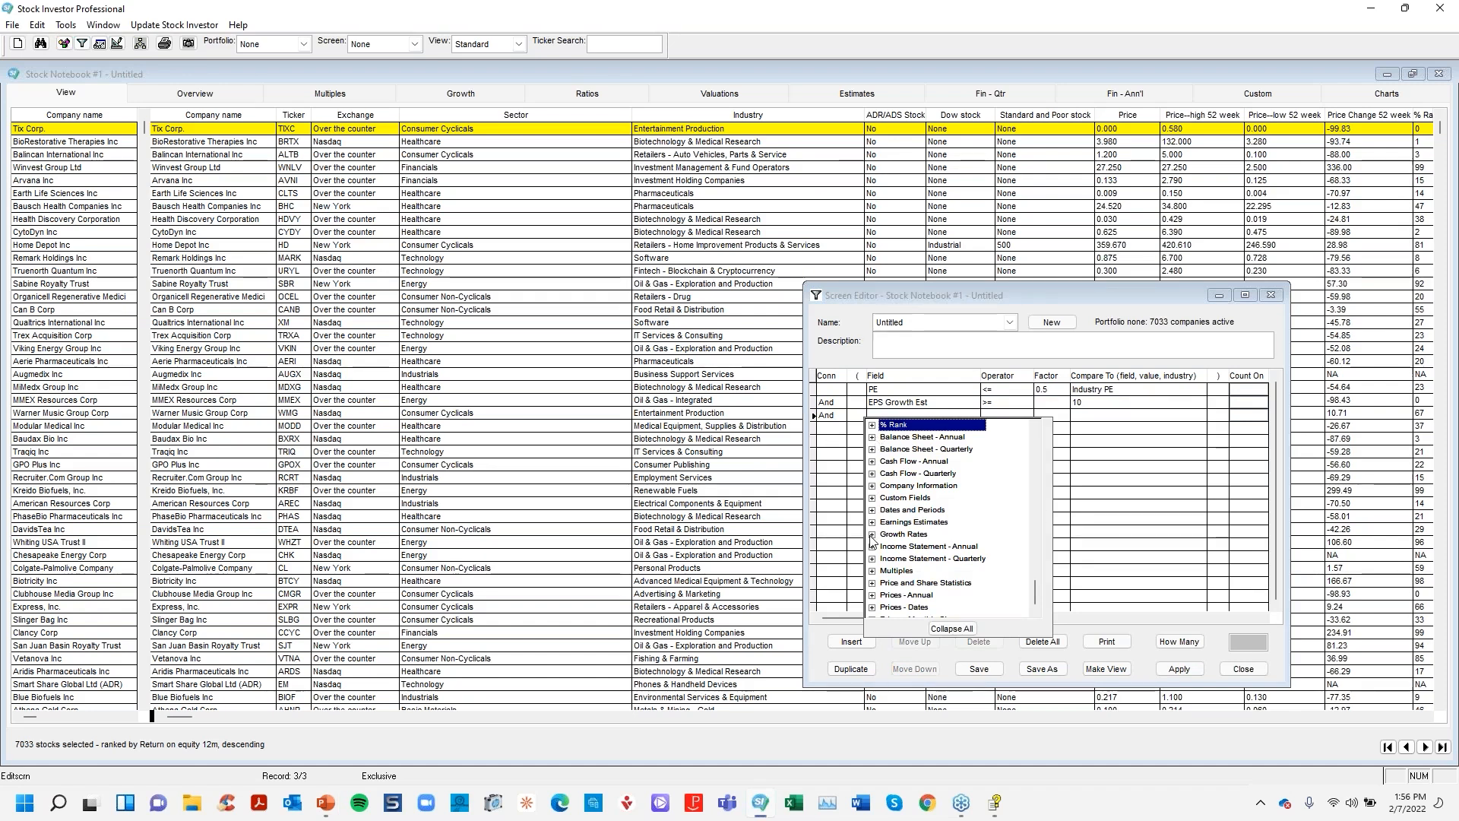
{"action": "left_click", "coordinate": [873, 583]}
{"action": "left_click", "coordinate": [1035, 564]}
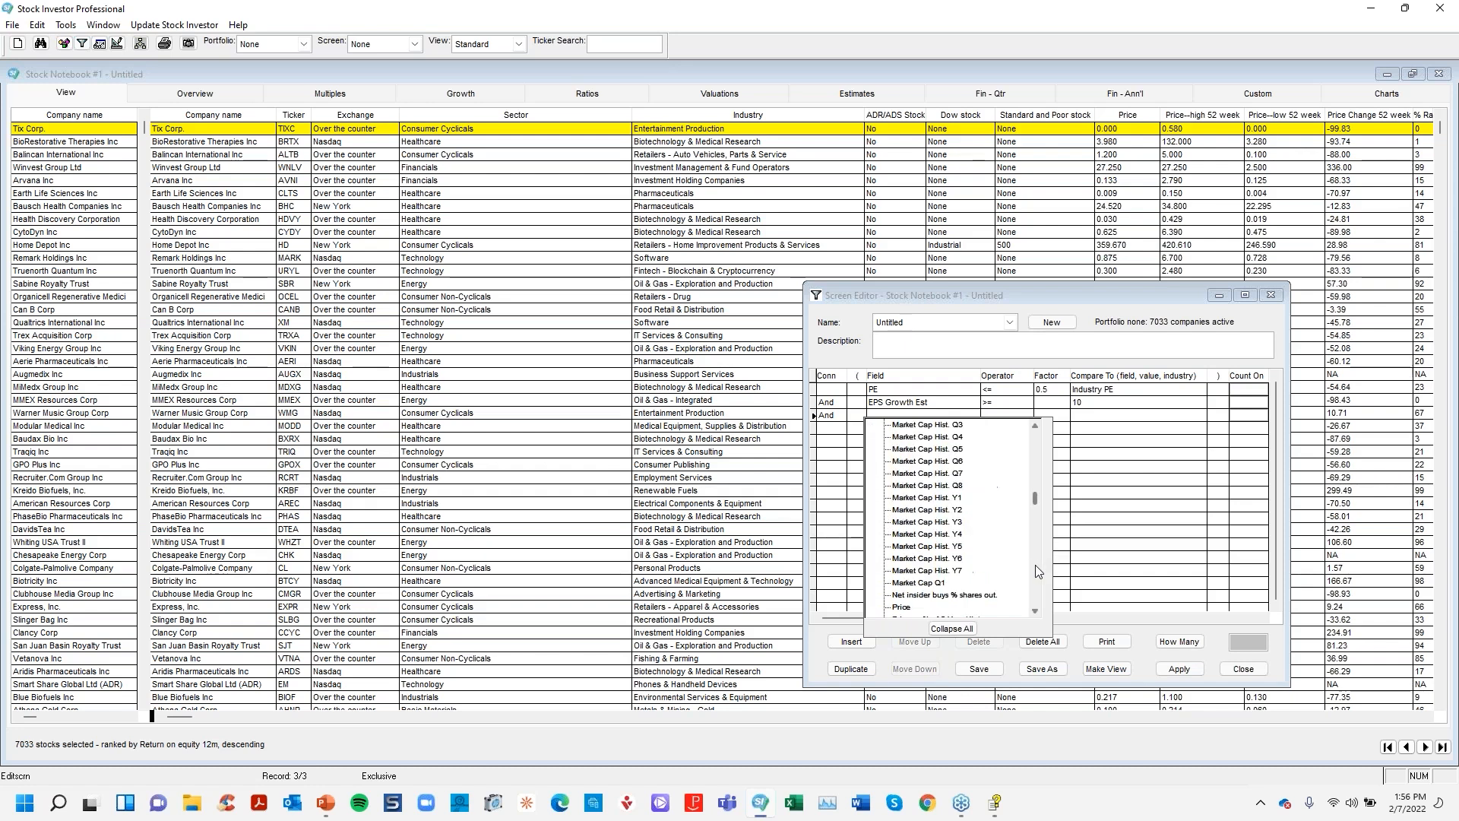
{"action": "left_click_drag", "start_coordinate": [1032, 504], "coordinate": [1032, 441]}
{"action": "left_click", "coordinate": [873, 425]}
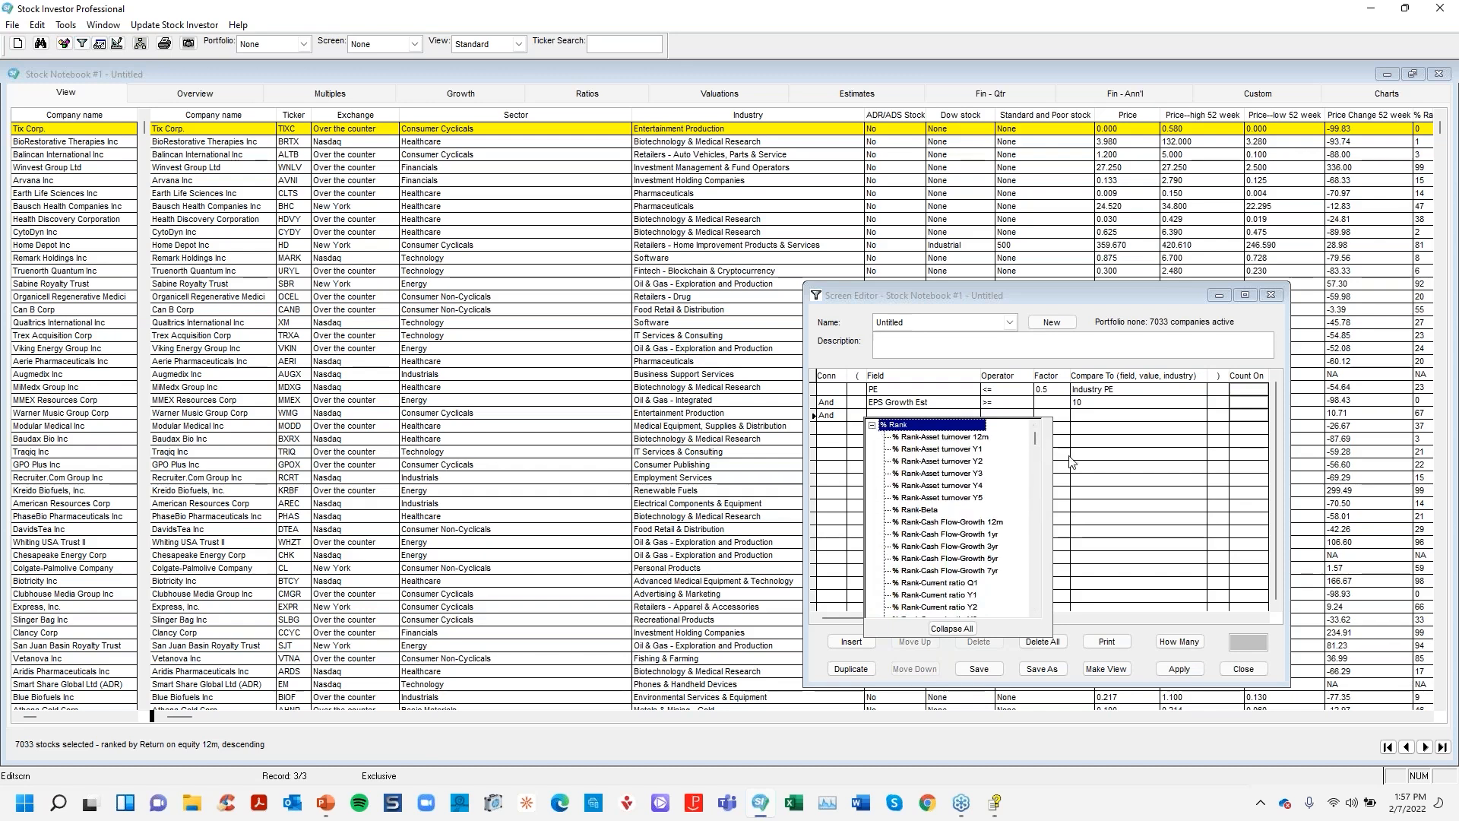
{"action": "scroll", "coordinate": [1036, 496], "scroll_direction": "down", "scroll_amount": 10}
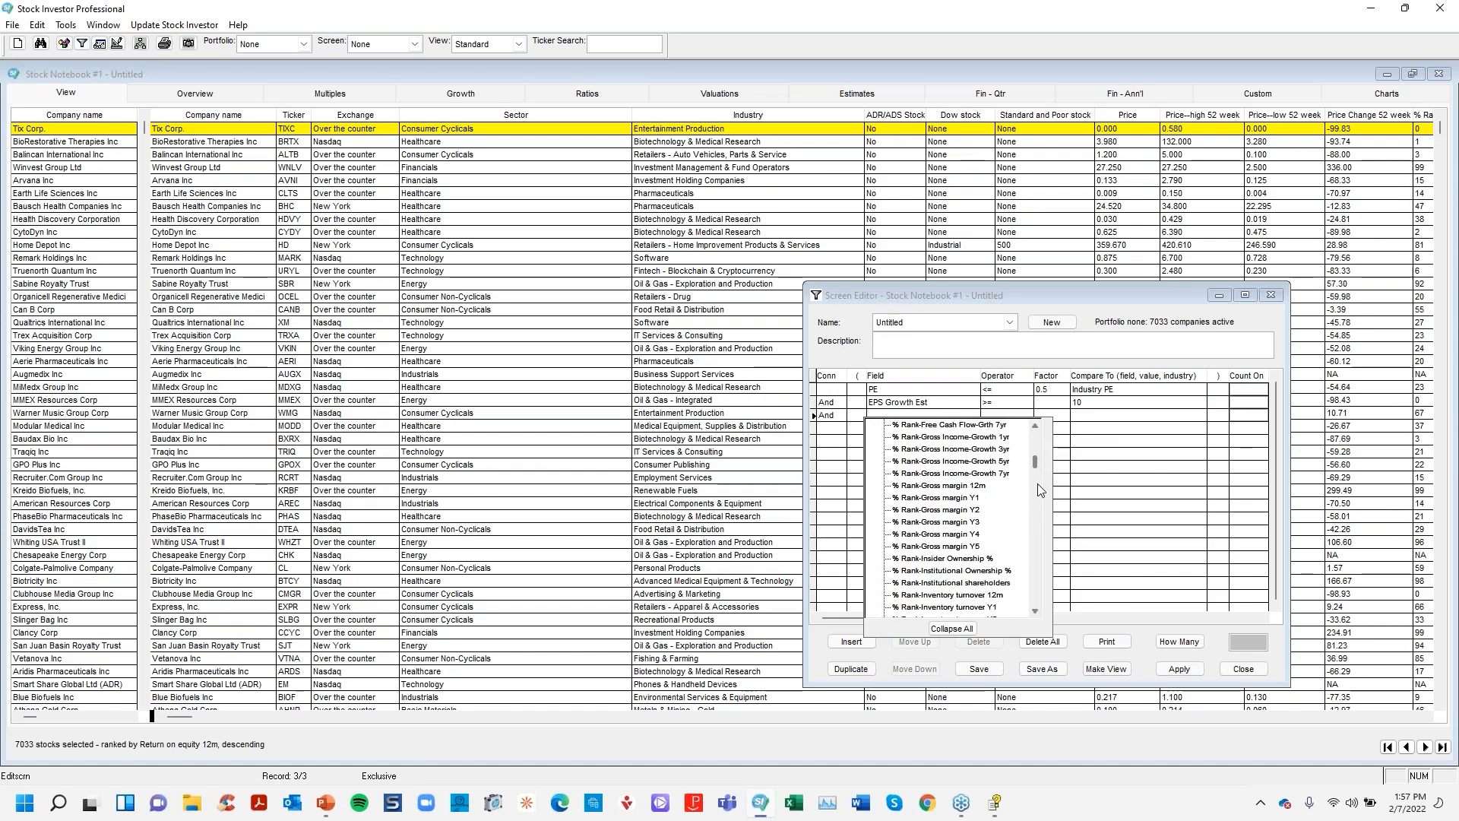
{"action": "left_click_drag", "start_coordinate": [1036, 471], "coordinate": [1034, 521]}
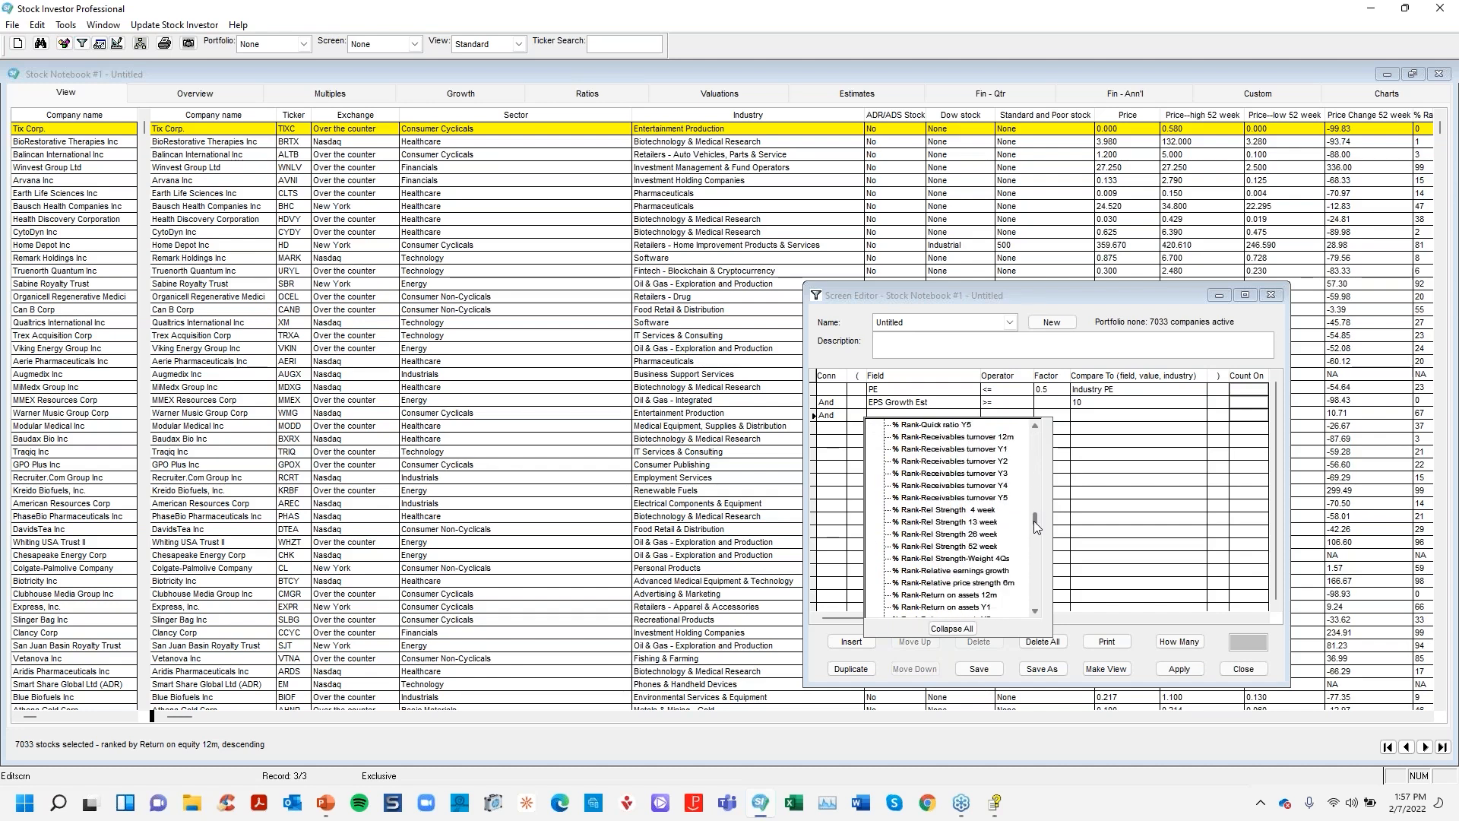
{"action": "left_click", "coordinate": [985, 511]}
Require % Rank-Rel Strength 4 week to be >= 75 in the third criterion.
{"action": "left_click", "coordinate": [1006, 416]}
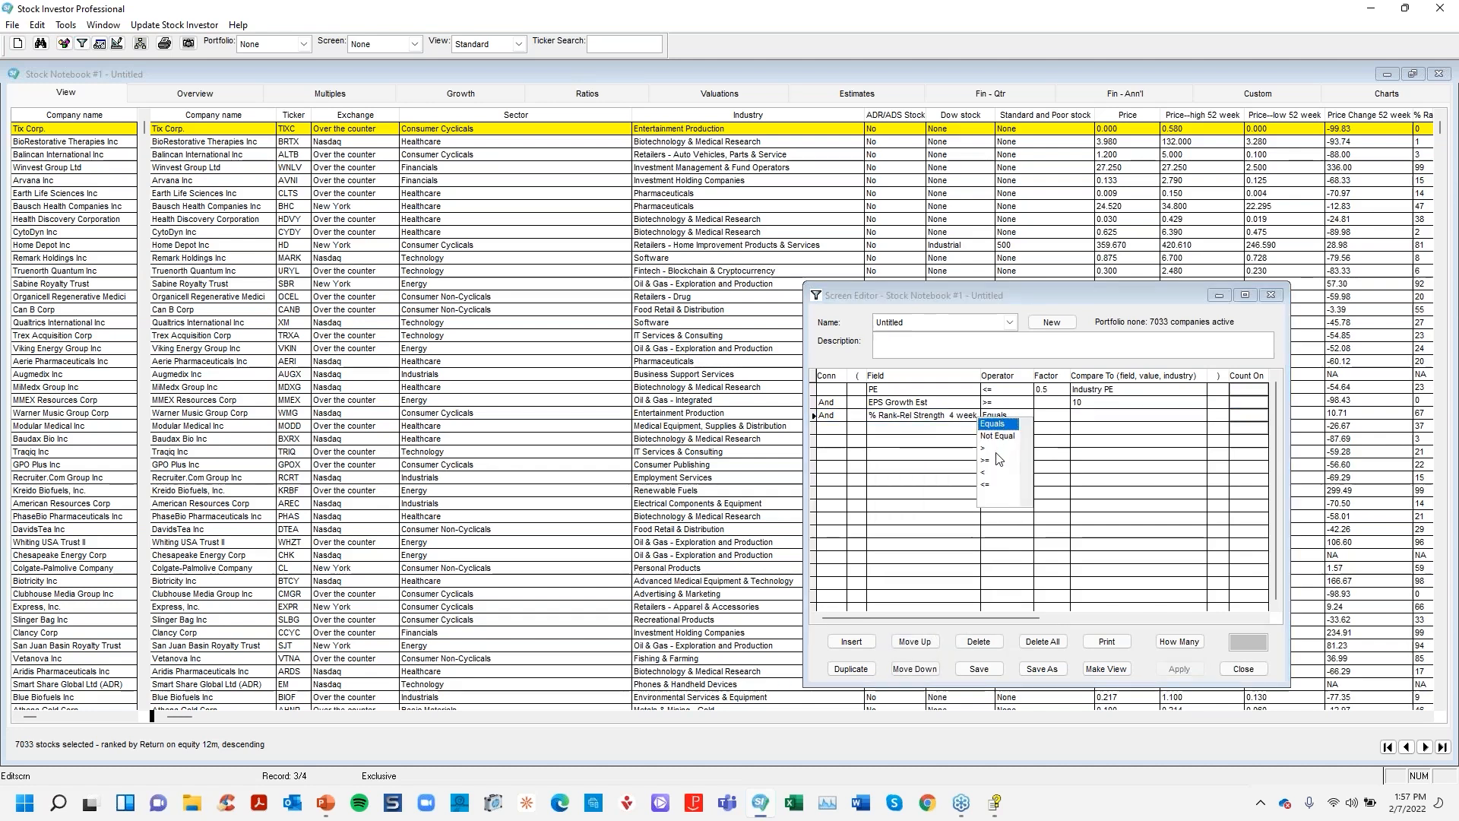
{"action": "left_click", "coordinate": [984, 460]}
{"action": "left_click", "coordinate": [1089, 415]}
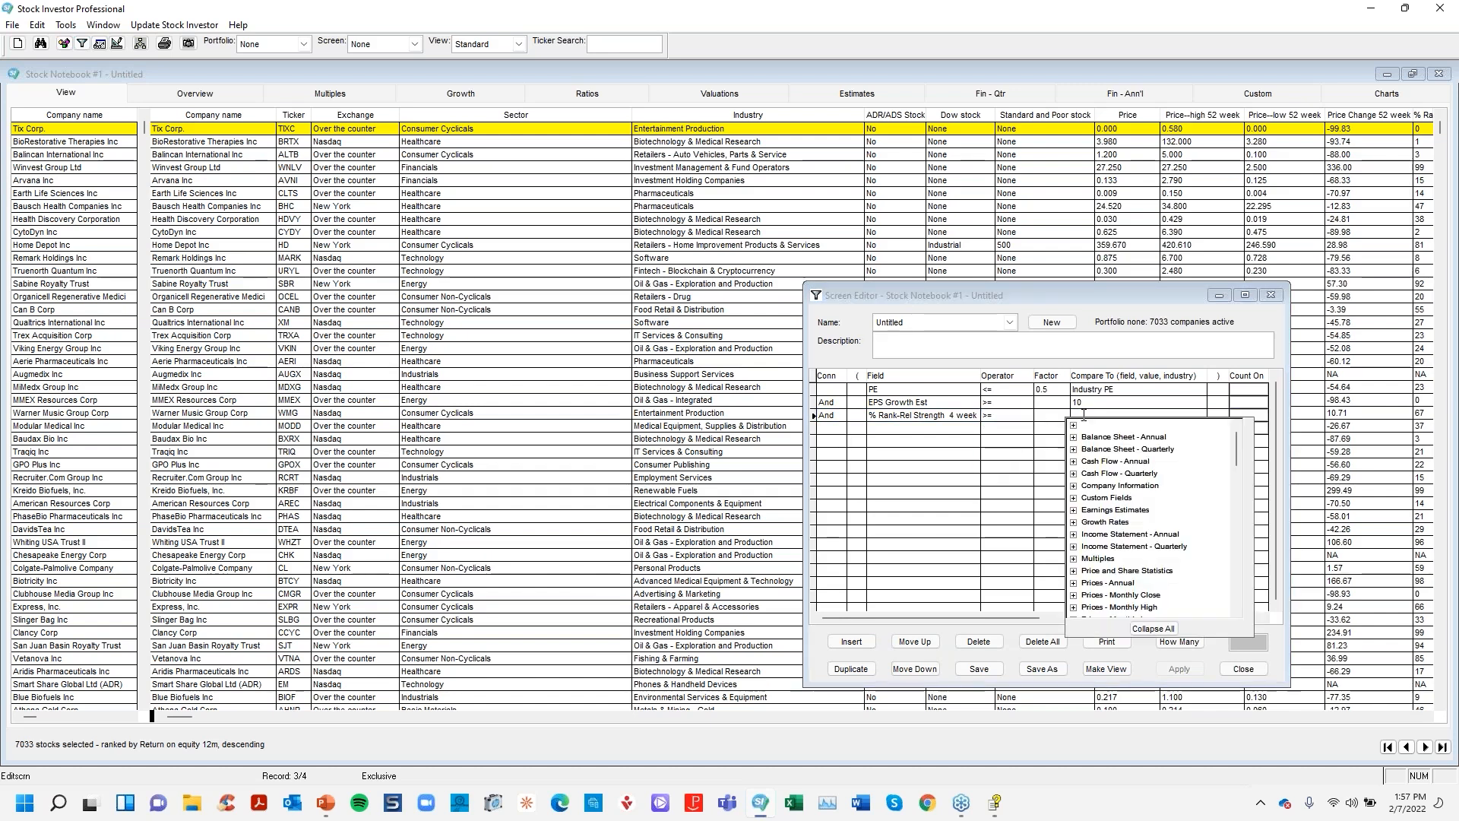
{"action": "left_click", "coordinate": [1090, 415]}
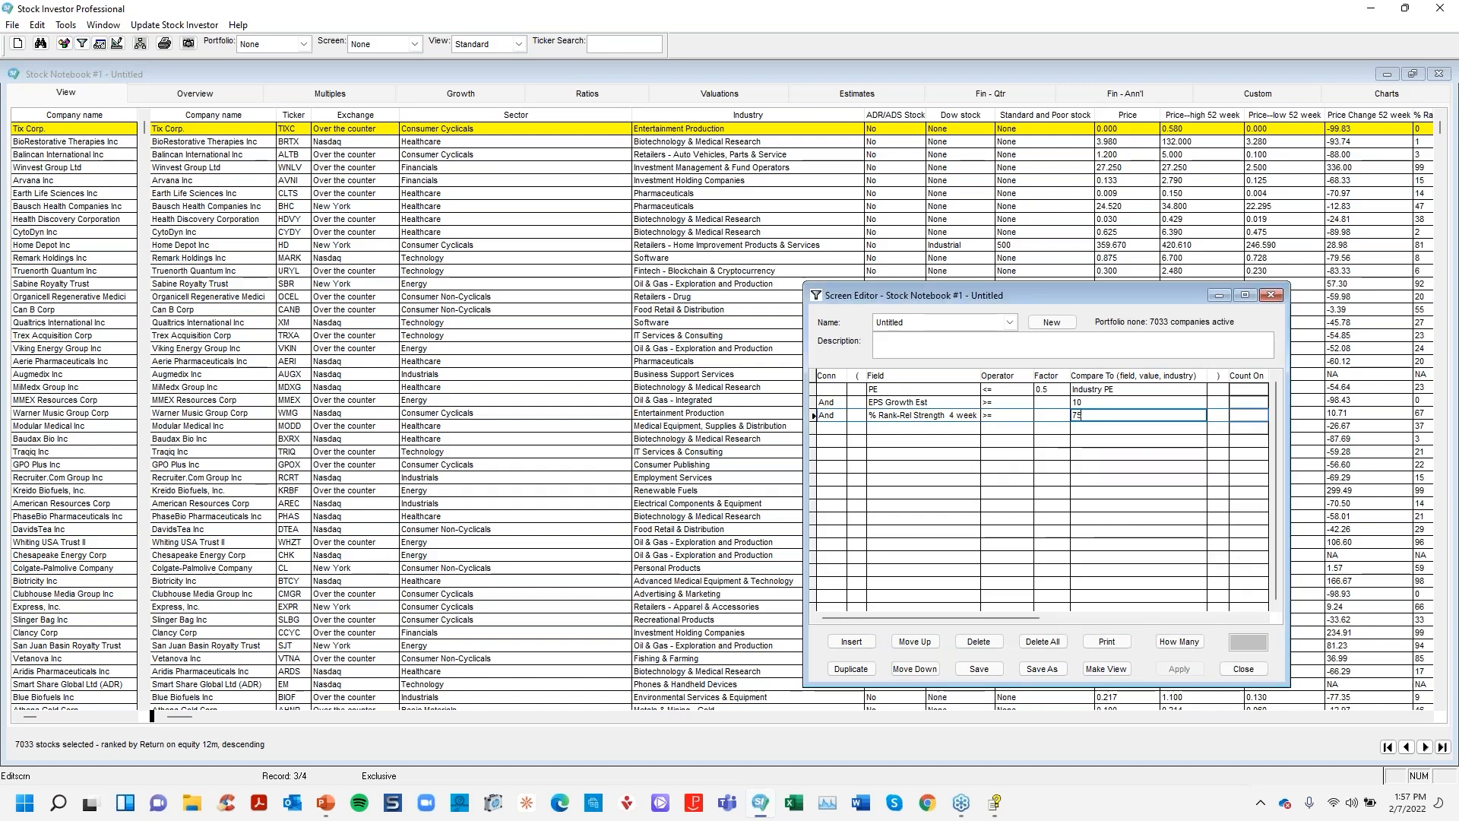
{"action": "key", "text": "Tab"}
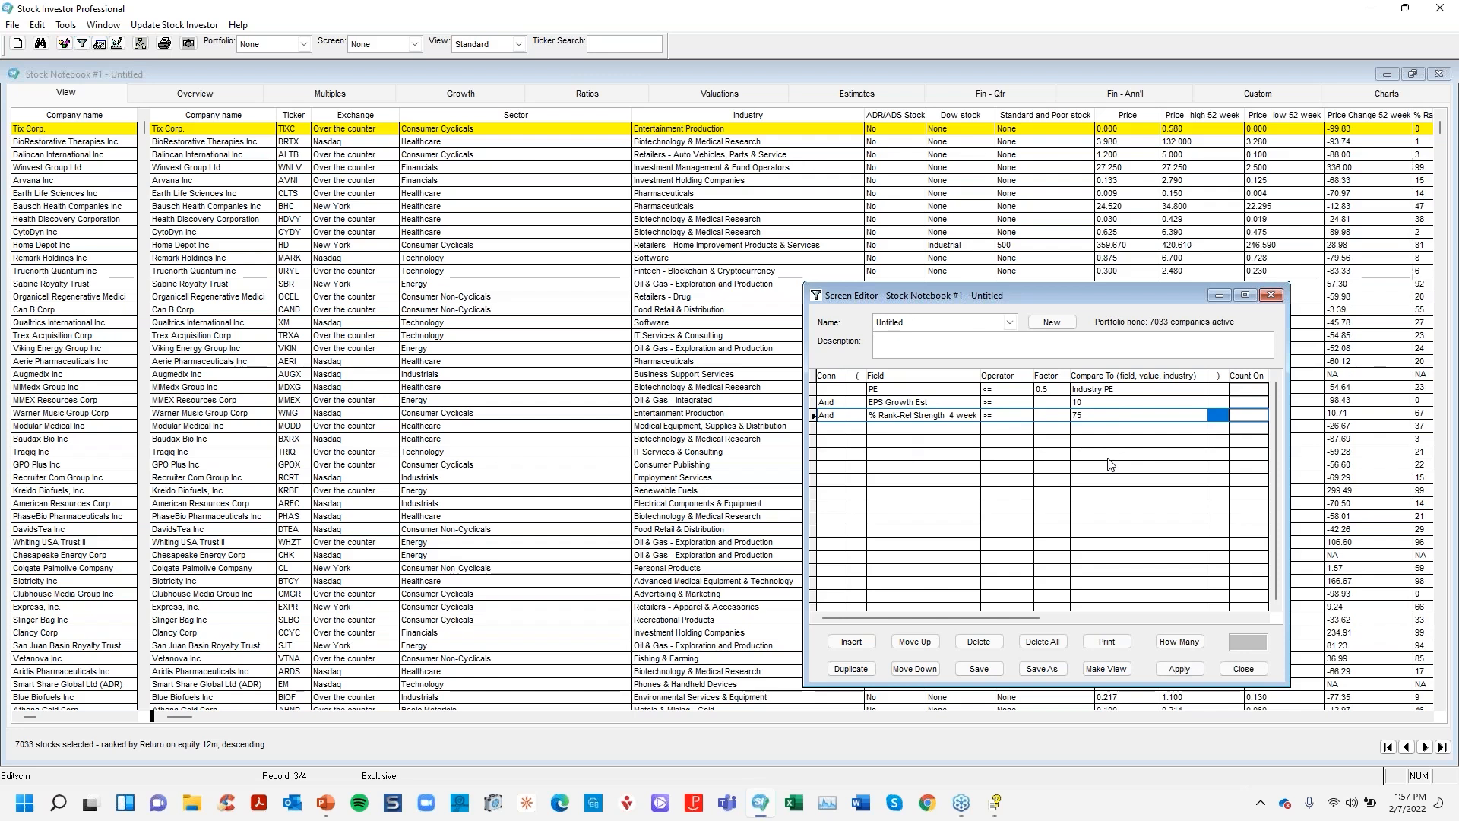
Apply the three-criteria untitled screen to the stock notebook.
{"action": "key", "text": "alt+Tab"}
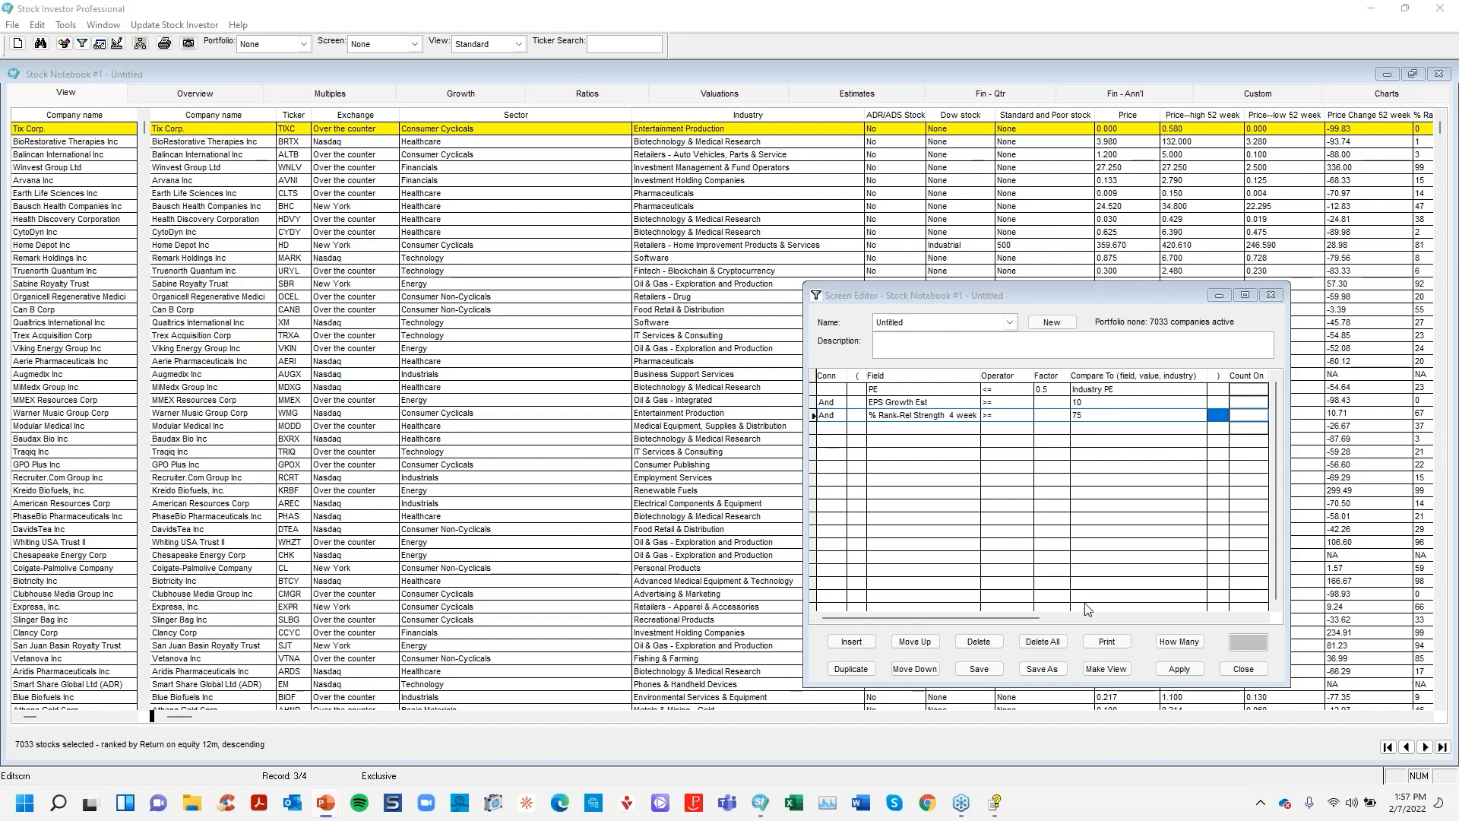
{"action": "left_click", "coordinate": [1177, 670]}
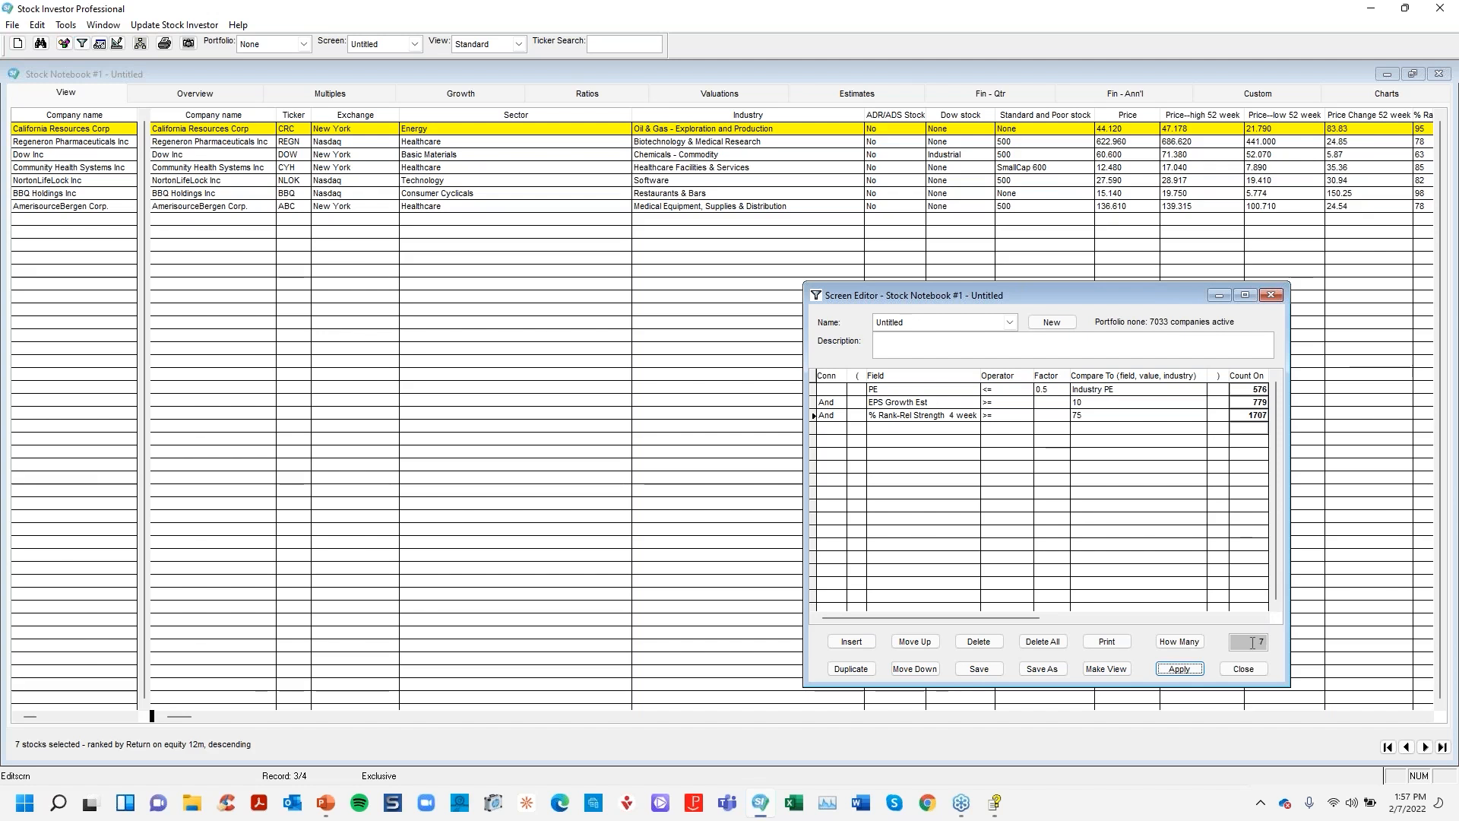
{"action": "left_click", "coordinate": [1180, 669]}
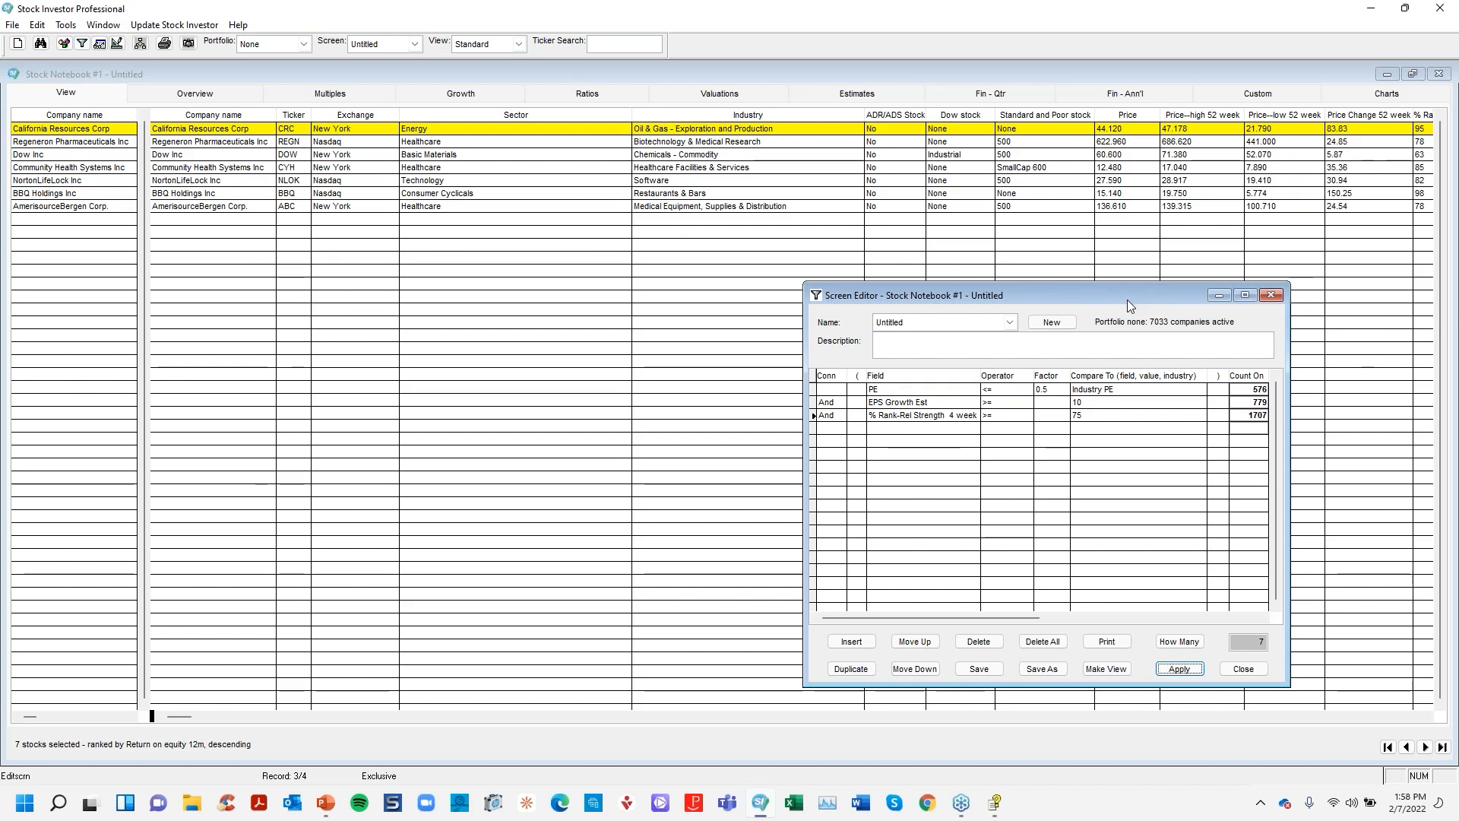
Save the custom screen under the name _Webinar Demo, leaving its description empty.
{"action": "left_click", "coordinate": [1043, 670]}
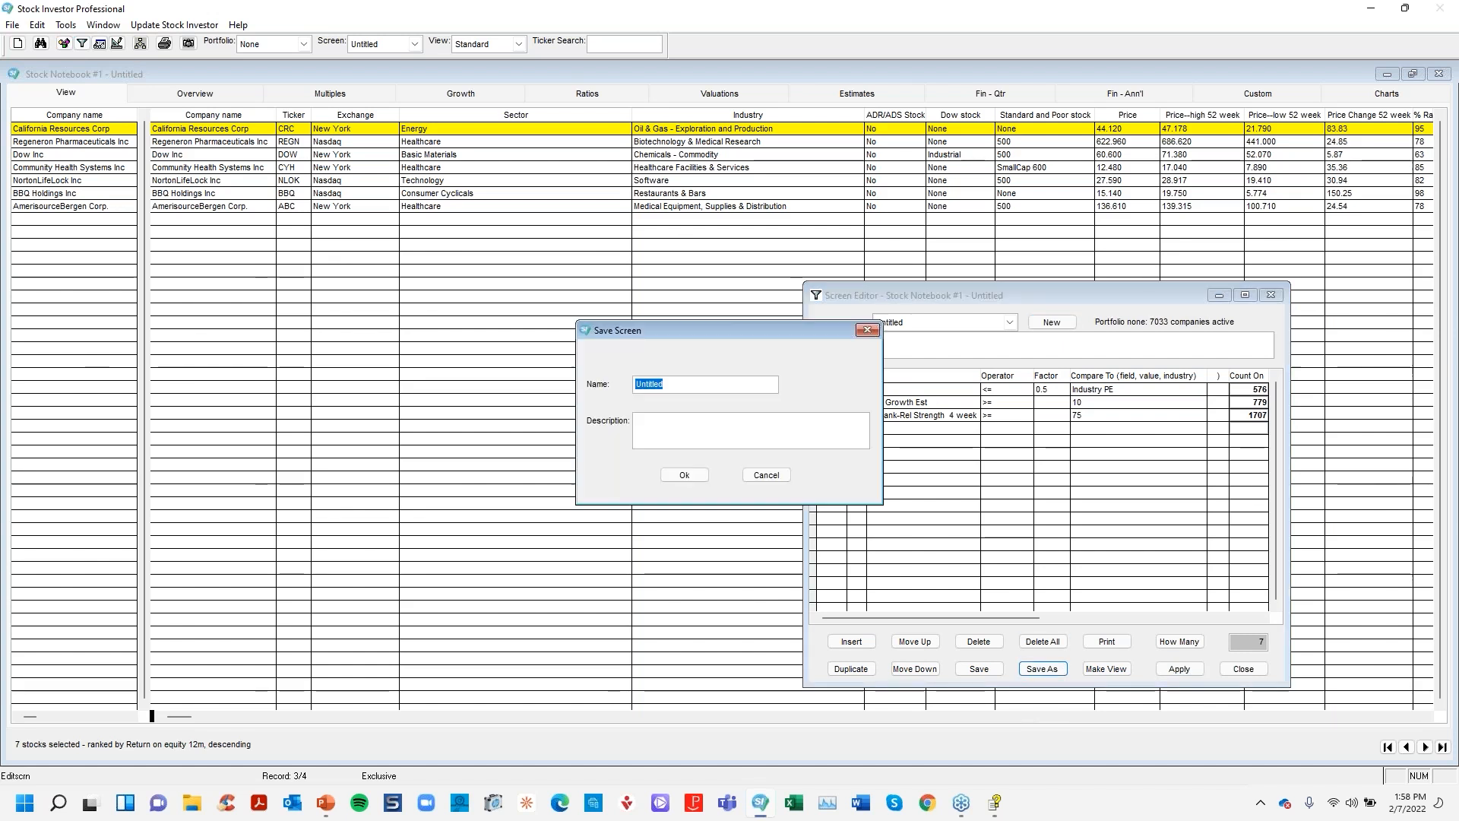
{"action": "key", "text": "BackSpace"}
{"action": "type", "text": "_"}
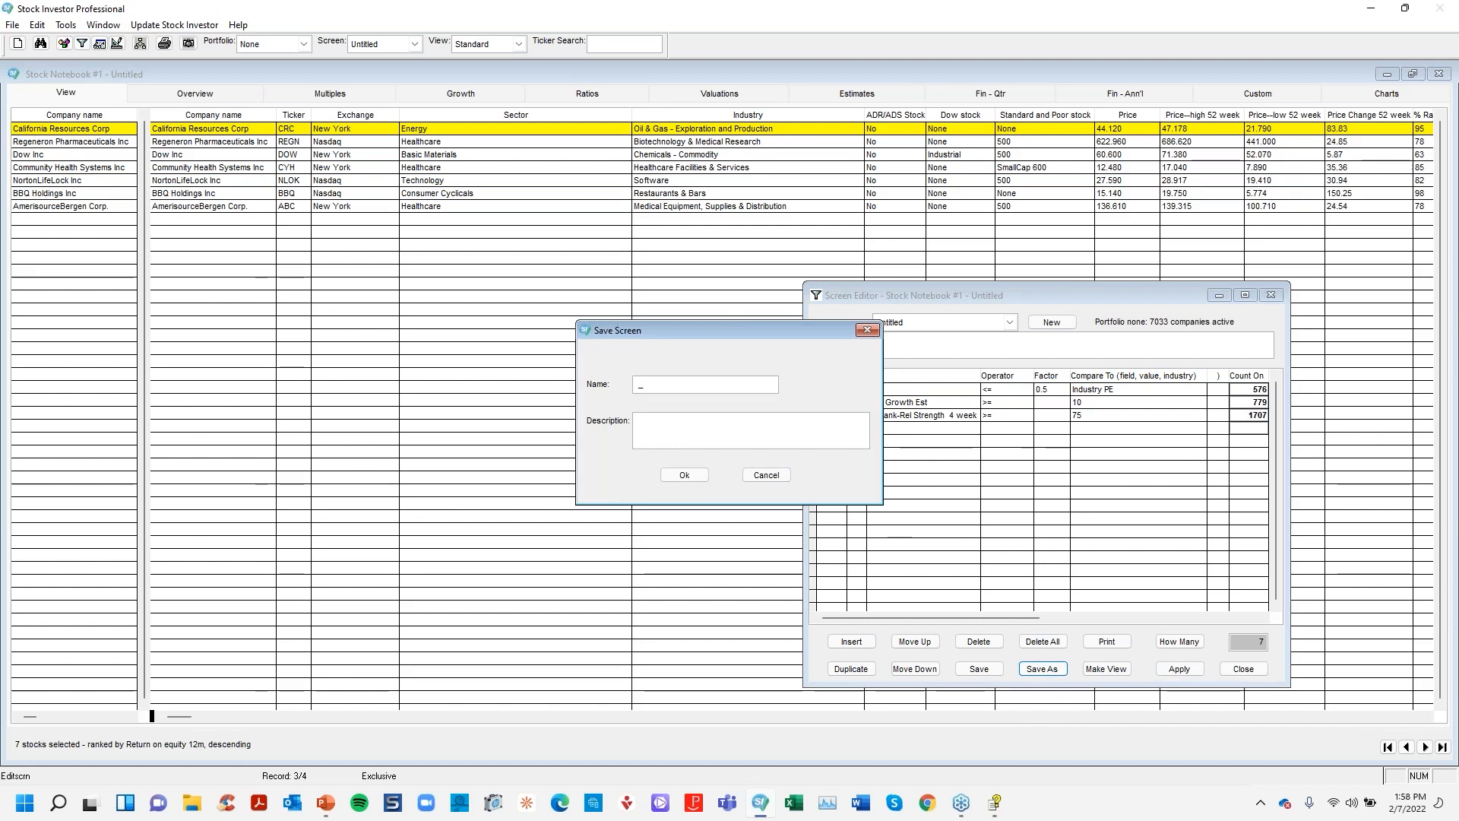
{"action": "type", "text": "Webinar Demo"}
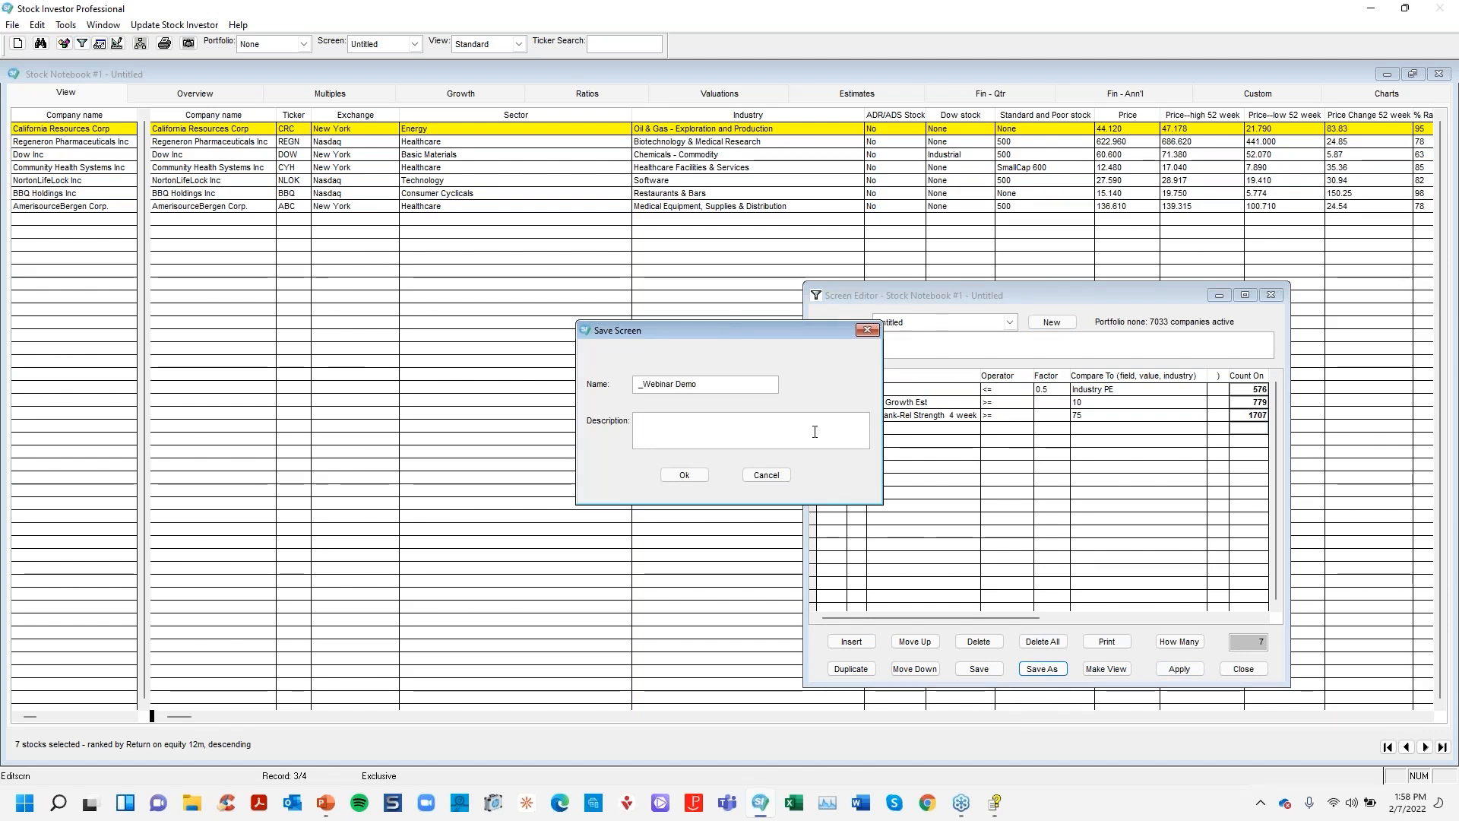
{"action": "left_click", "coordinate": [683, 475]}
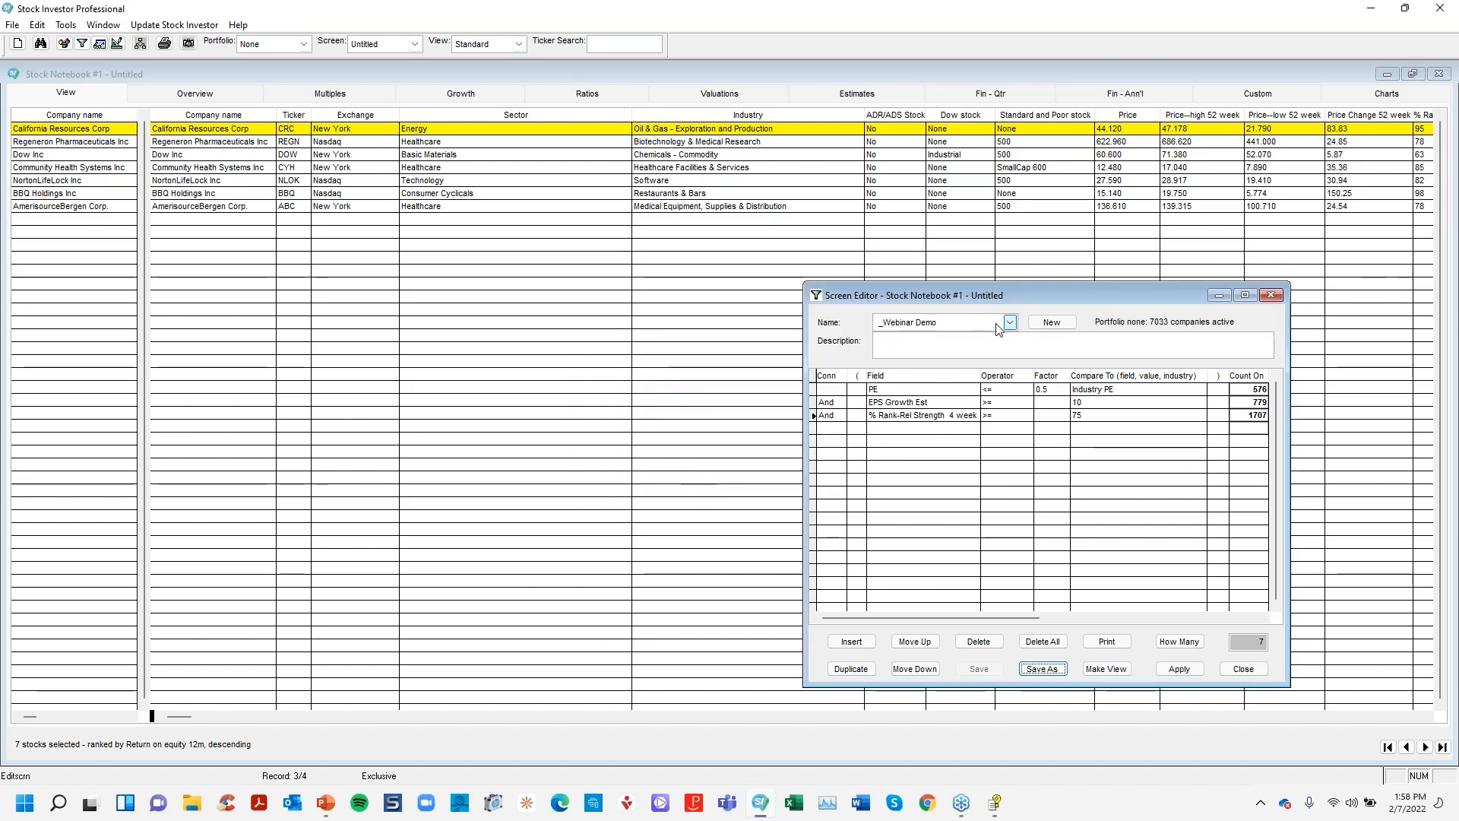
Apply the saved _Webinar Demo screen to the stock notebook and close the Screen Editor.
{"action": "left_click", "coordinate": [384, 47]}
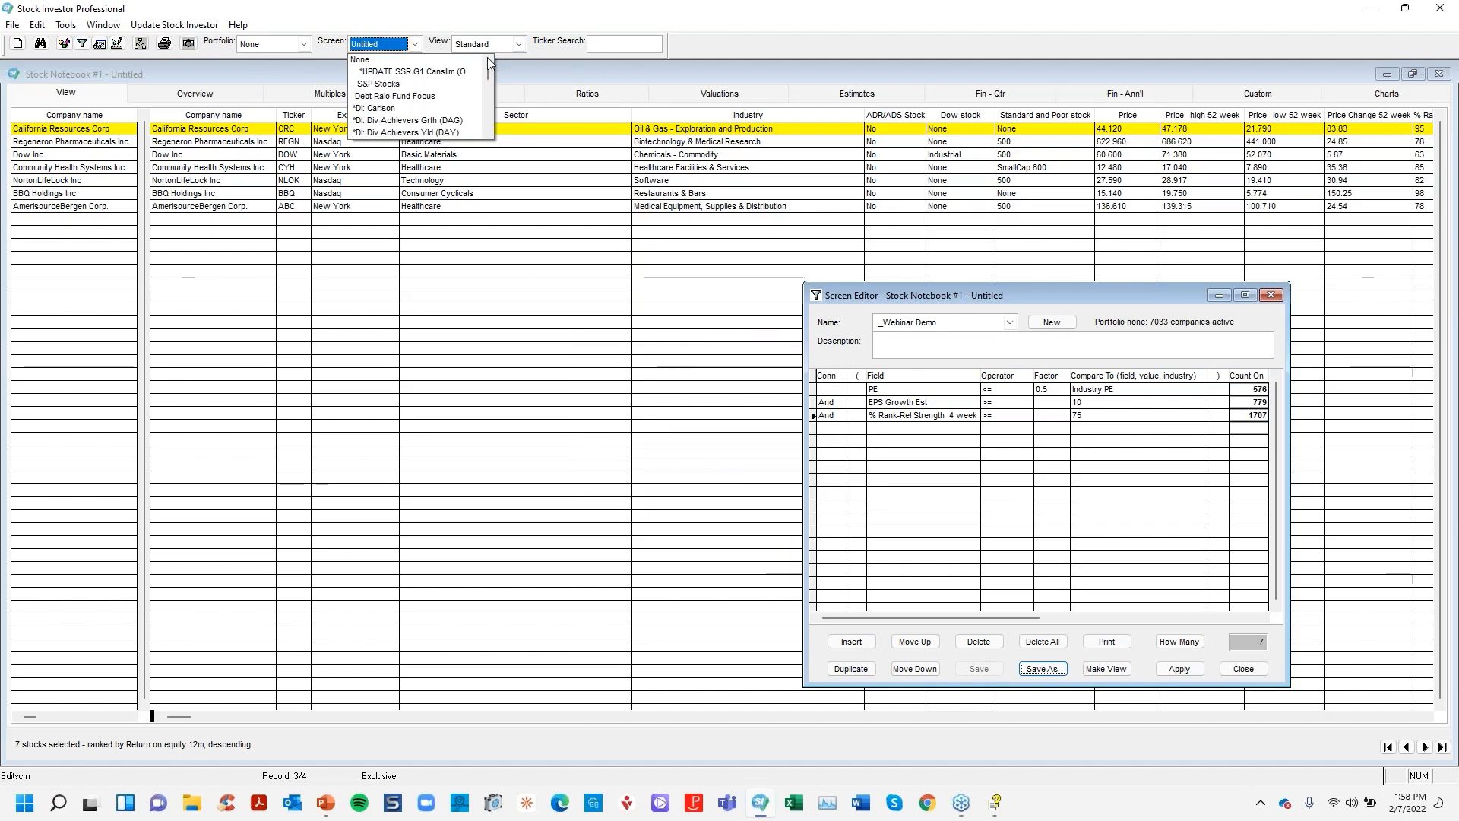
{"action": "scroll", "coordinate": [490, 114], "scroll_direction": "down", "scroll_amount": 5}
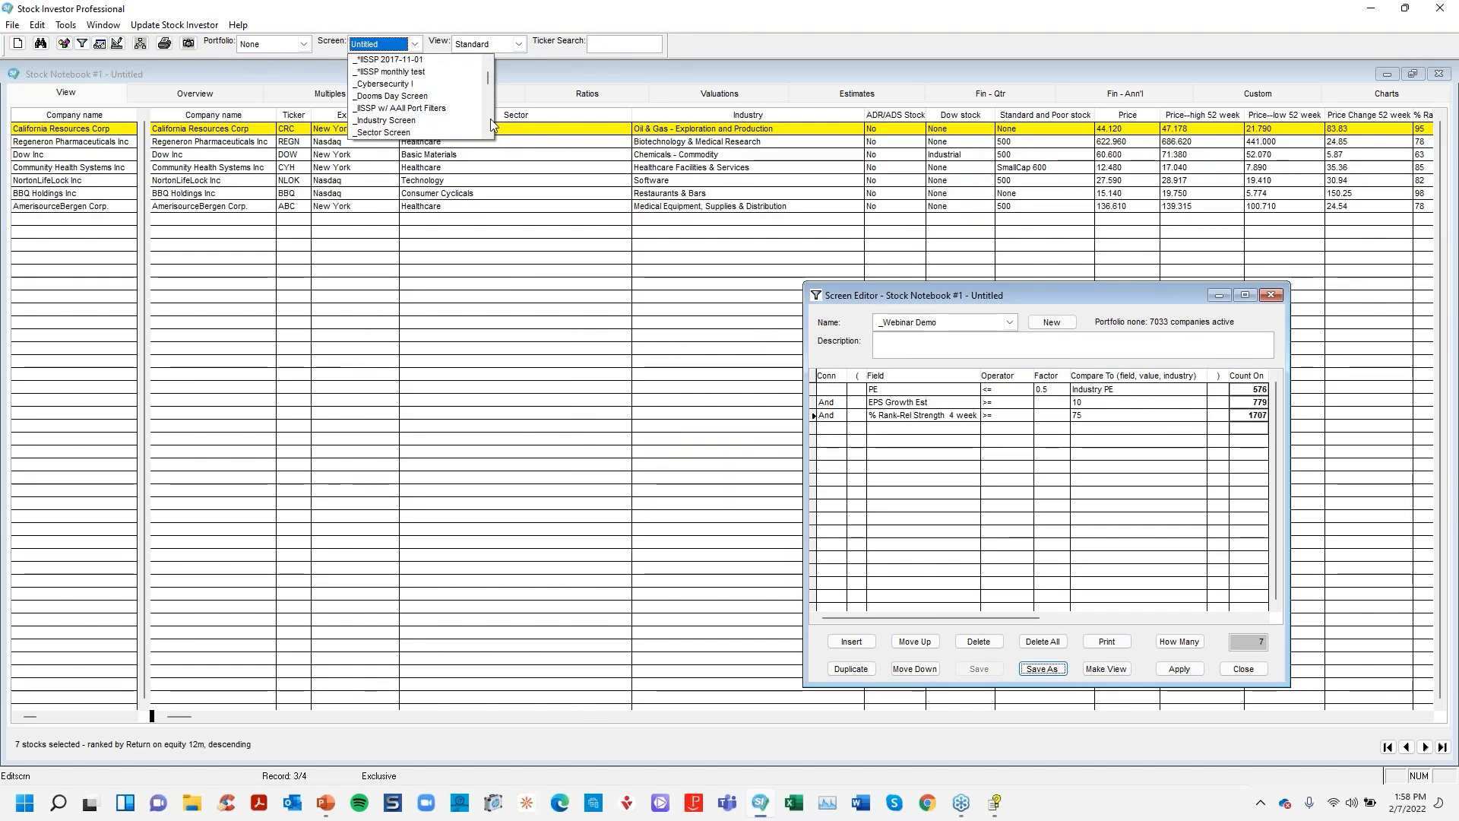
{"action": "scroll", "coordinate": [490, 119], "scroll_direction": "down", "scroll_amount": 2}
{"action": "left_click", "coordinate": [411, 108]}
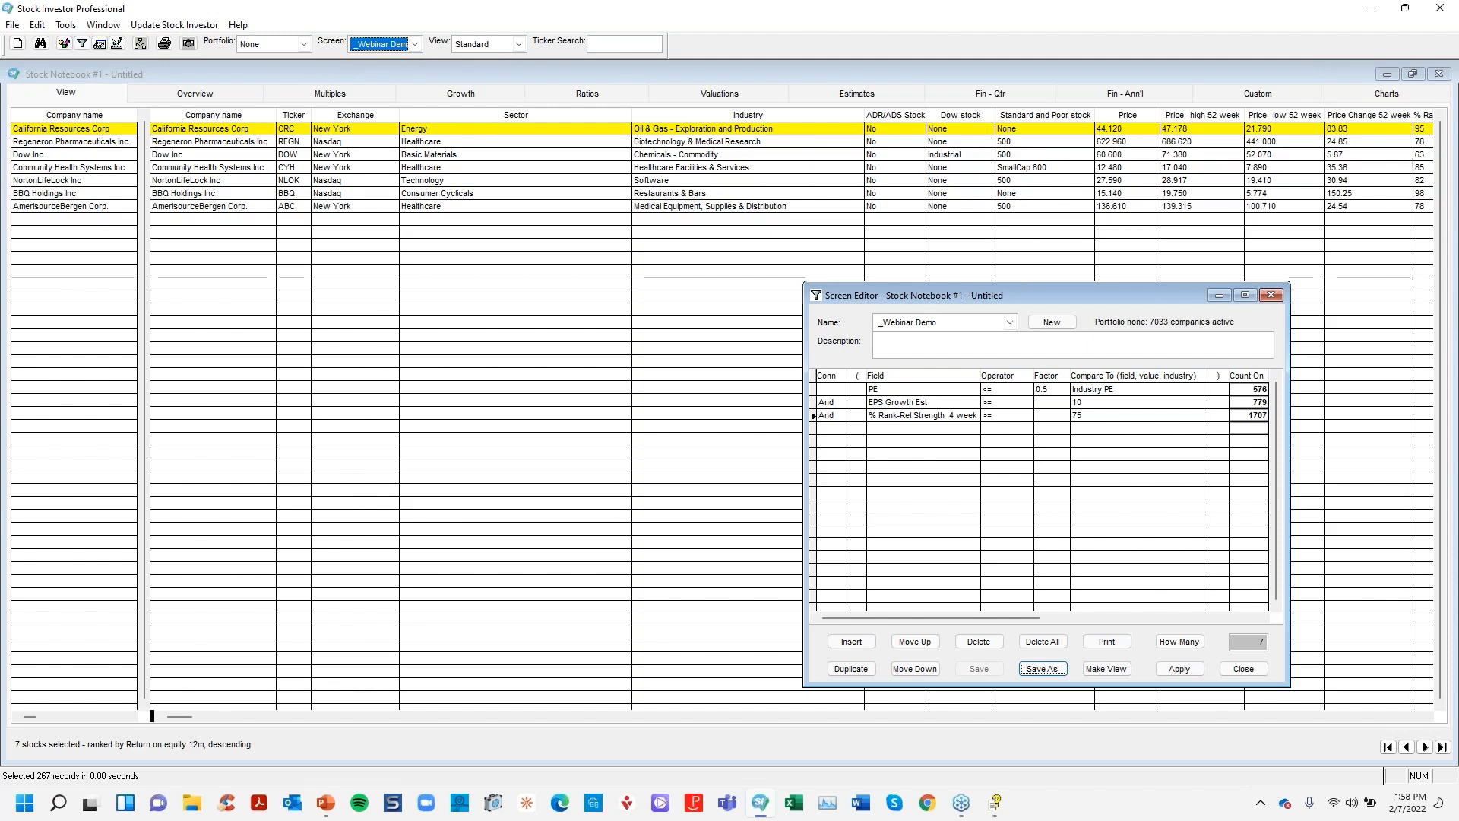
{"action": "key", "text": "alt+Tab"}
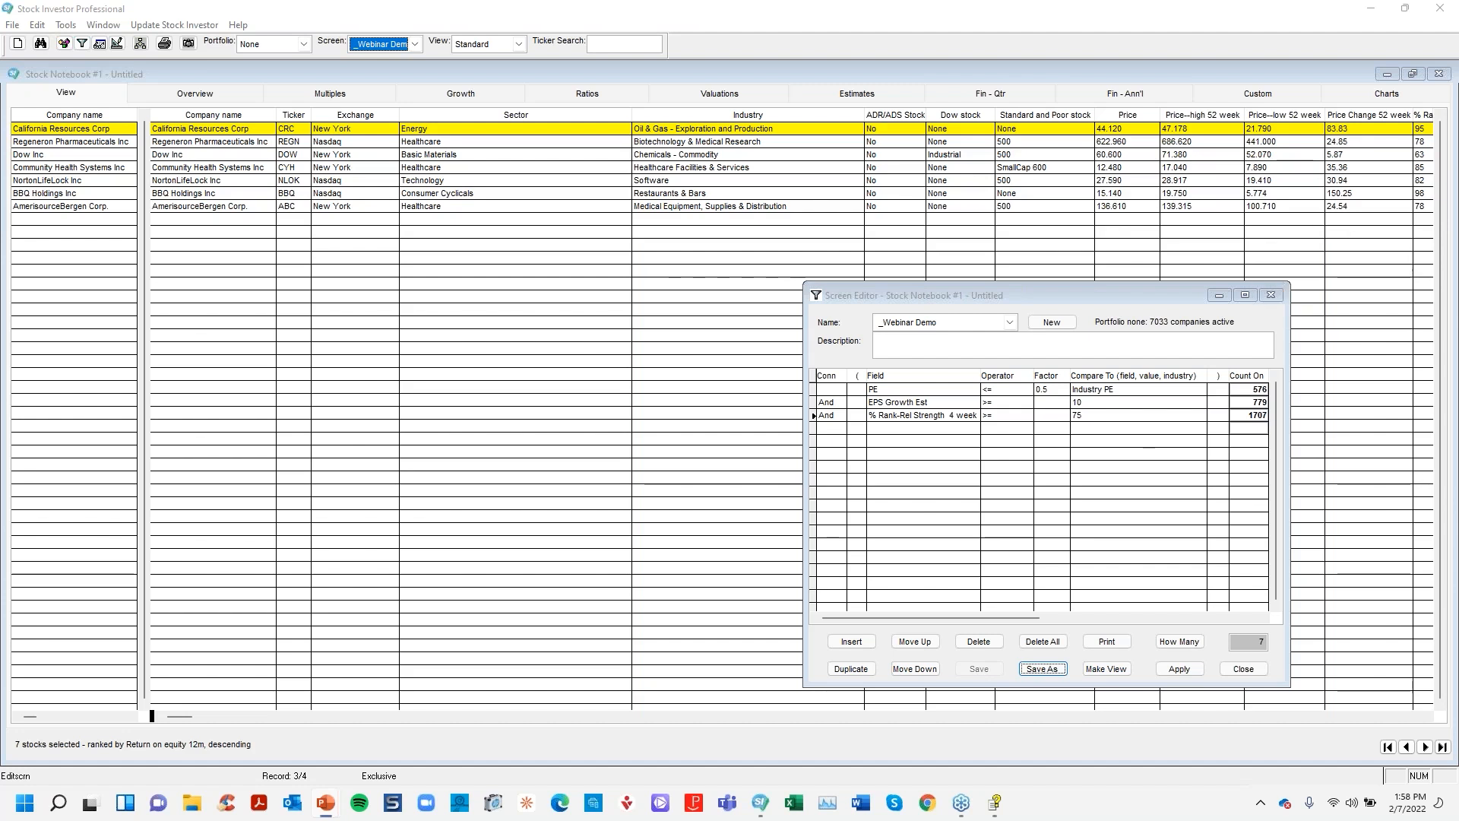
{"action": "left_click", "coordinate": [1278, 298]}
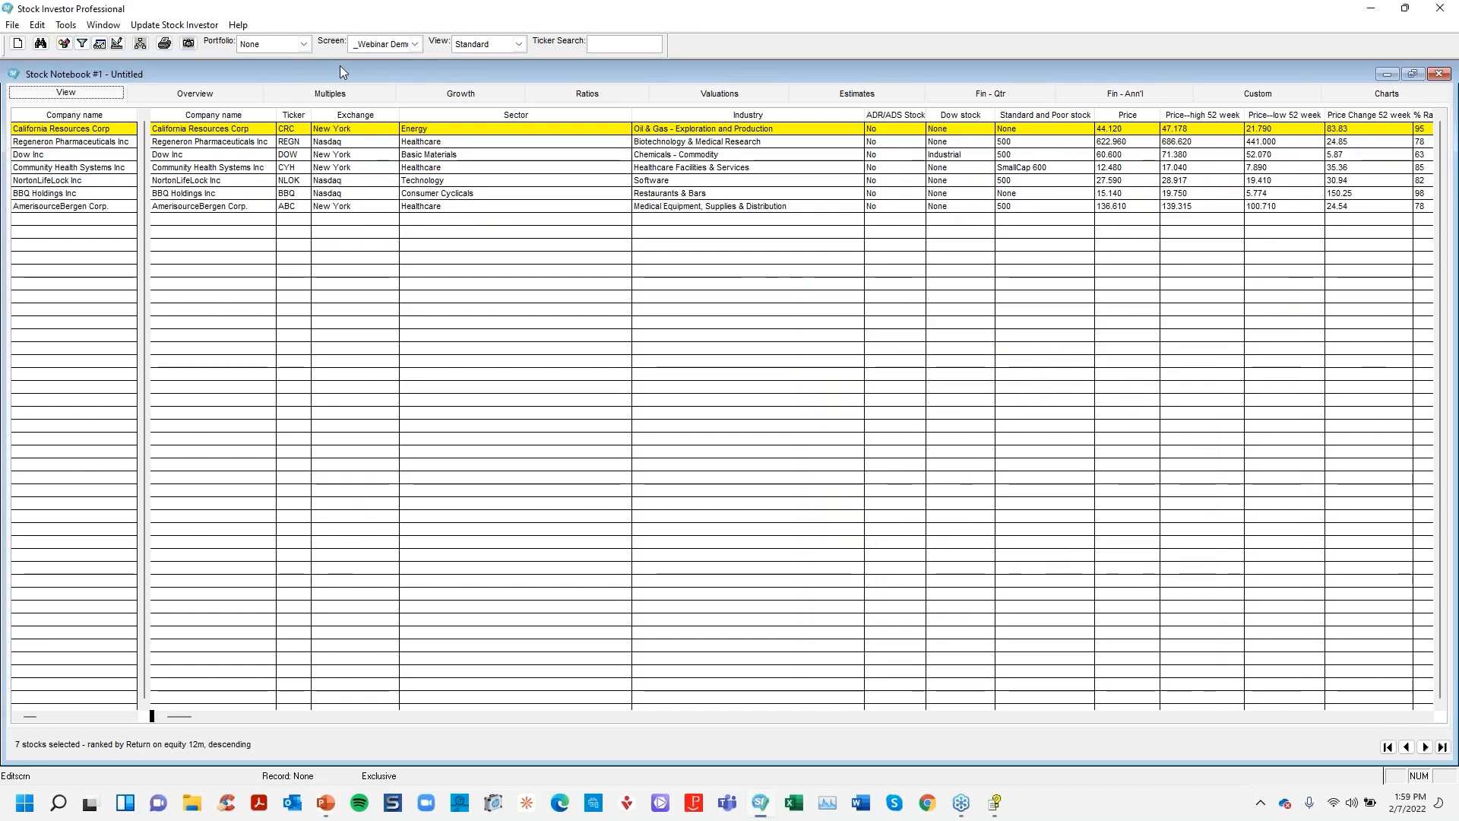
Look through the help contents, including the topics under Creating and Using Portfolios, and close the help.
{"action": "left_click", "coordinate": [236, 29]}
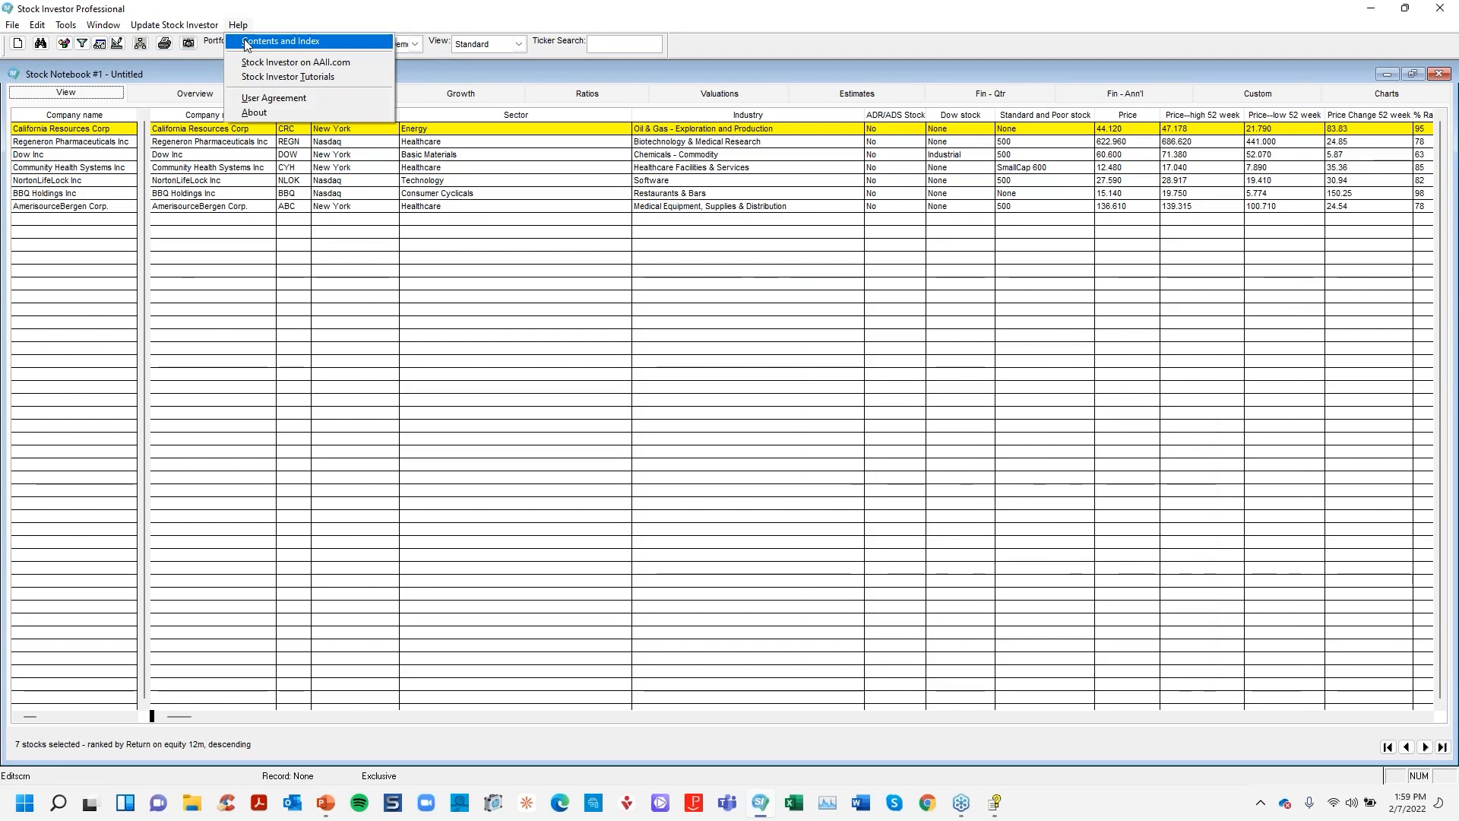
{"action": "left_click", "coordinate": [279, 41]}
{"action": "left_click_drag", "start_coordinate": [361, 20], "coordinate": [500, 106]}
{"action": "left_click_drag", "start_coordinate": [416, 289], "coordinate": [532, 168]}
{"action": "left_click", "coordinate": [236, 290]}
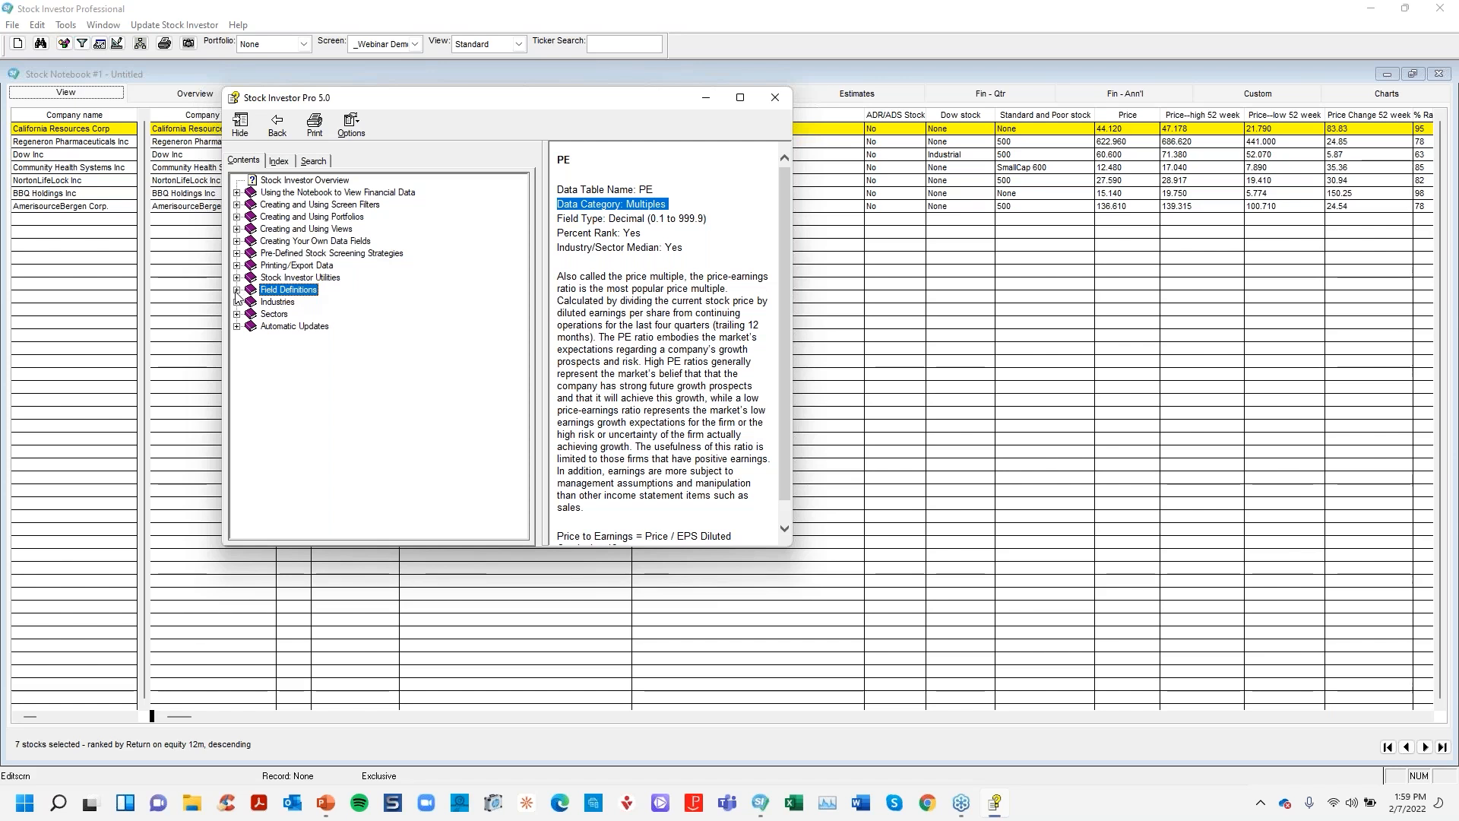
{"action": "left_click", "coordinate": [236, 217]}
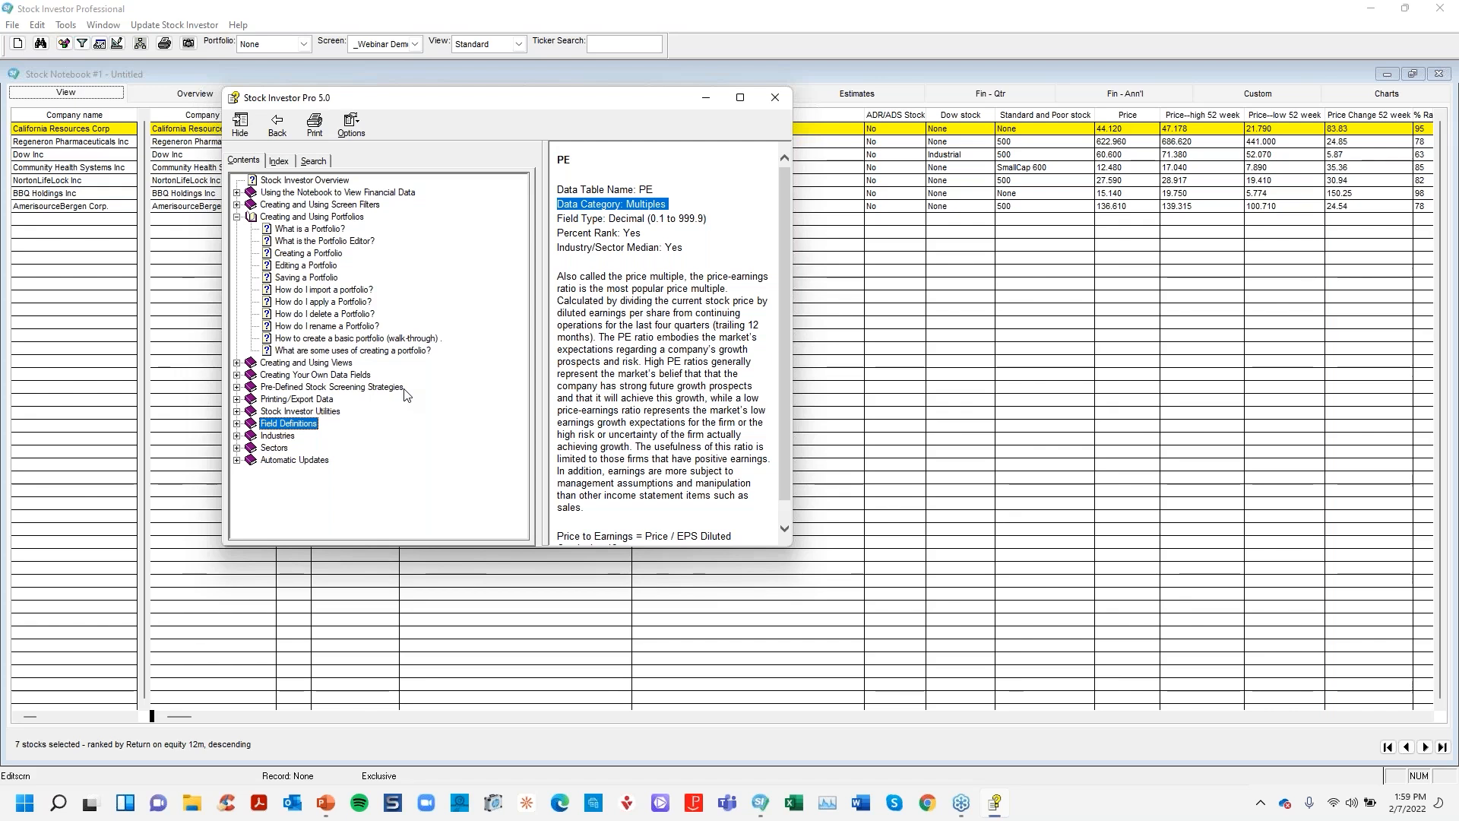
{"action": "left_click", "coordinate": [785, 105]}
{"action": "key", "text": "alt+Tab"}
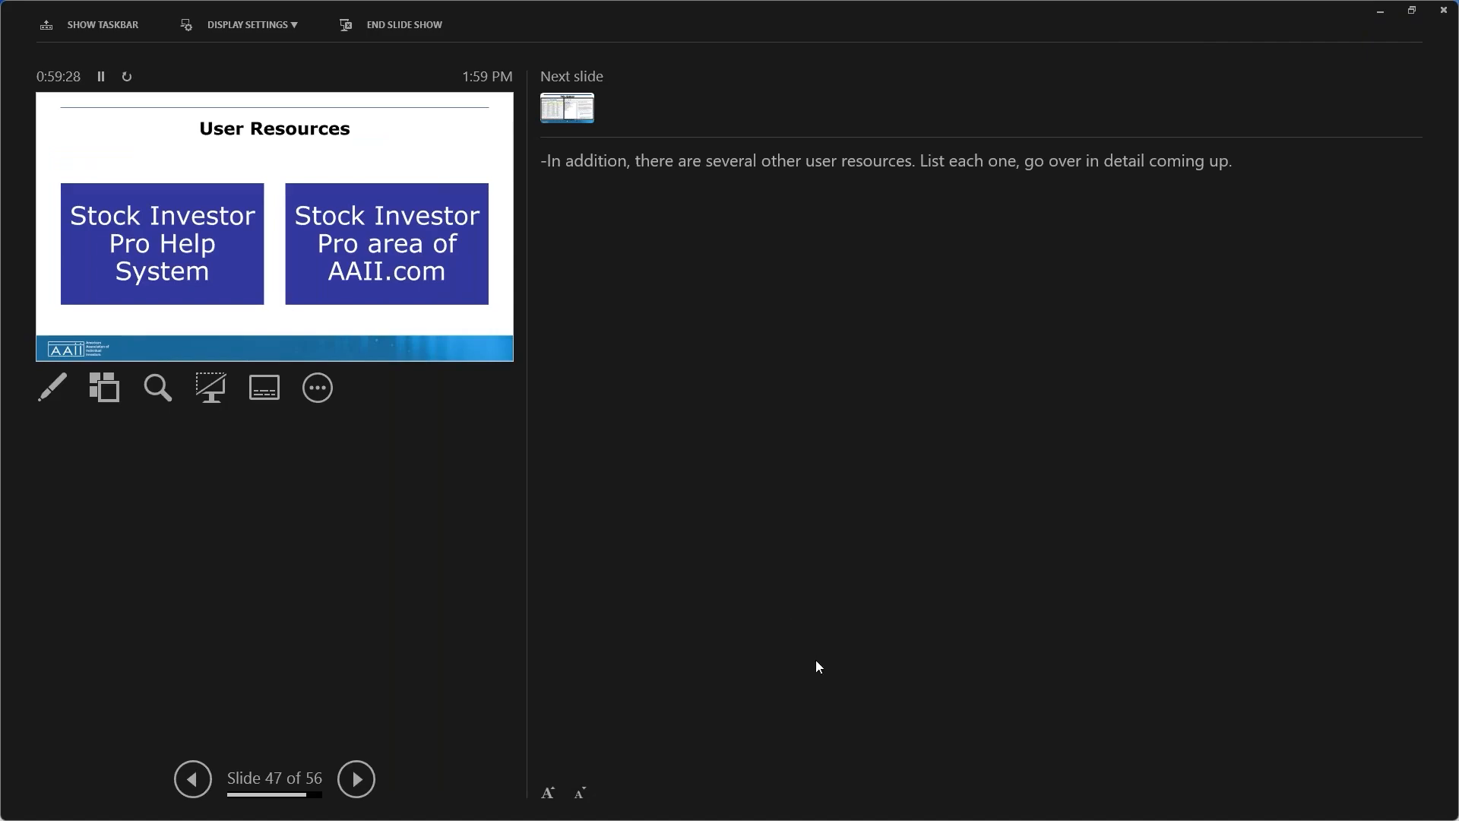
{"action": "key", "text": "alt+Tab"}
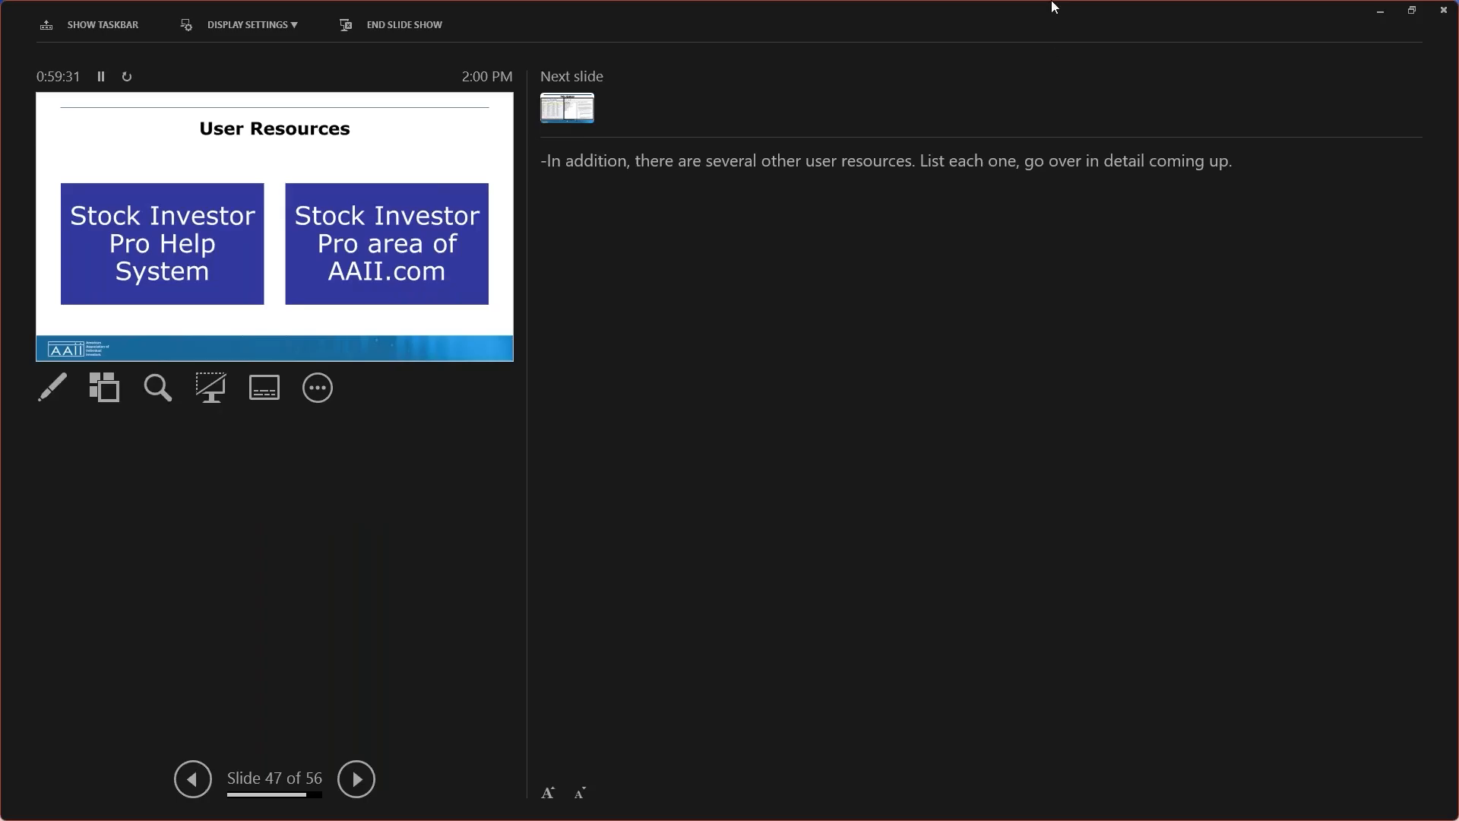
{"action": "left_click", "coordinate": [1443, 9]}
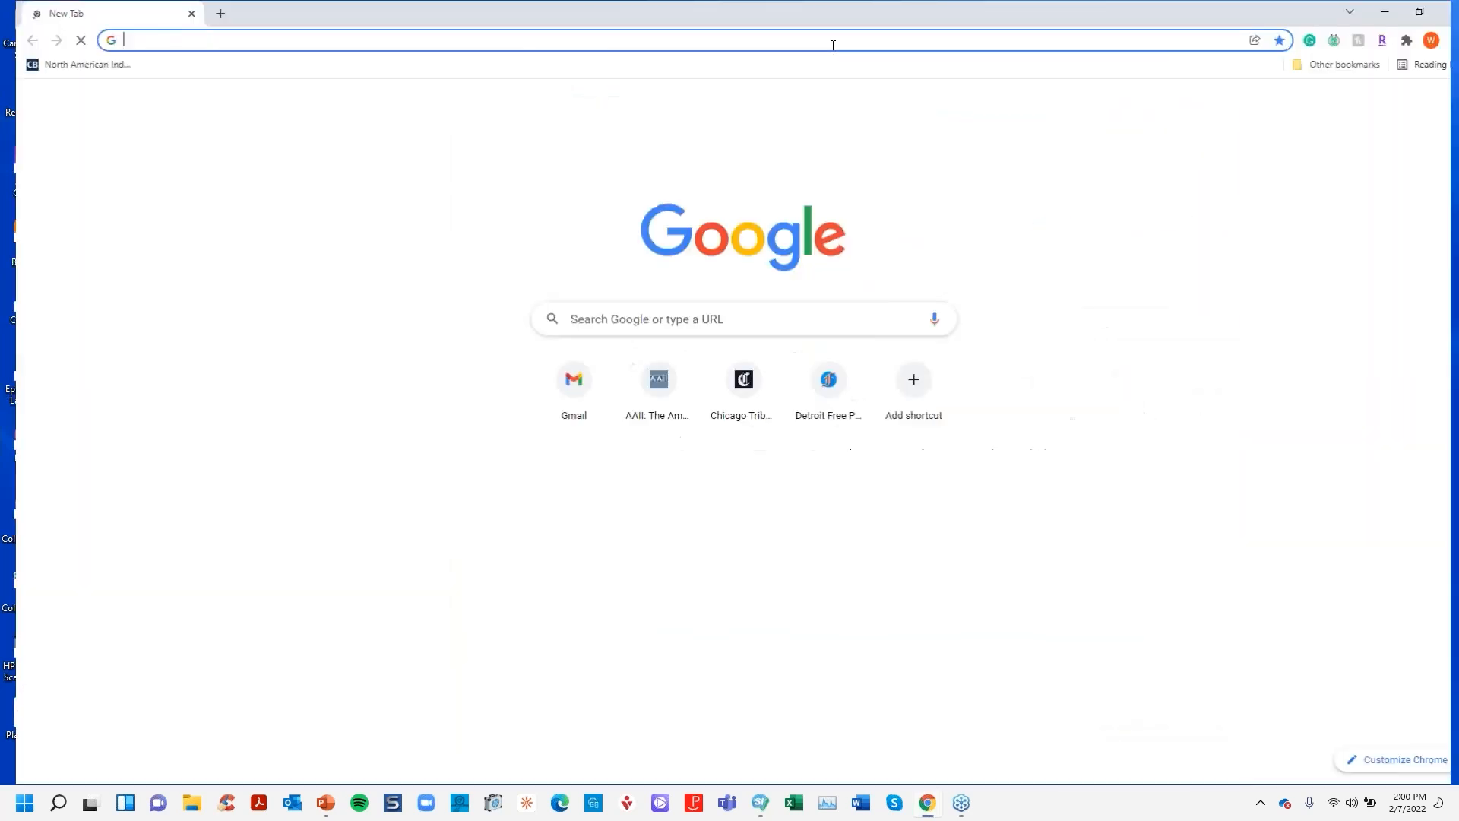
{"action": "left_click", "coordinate": [833, 46]}
{"action": "type", "text": "www.aaii.c"}
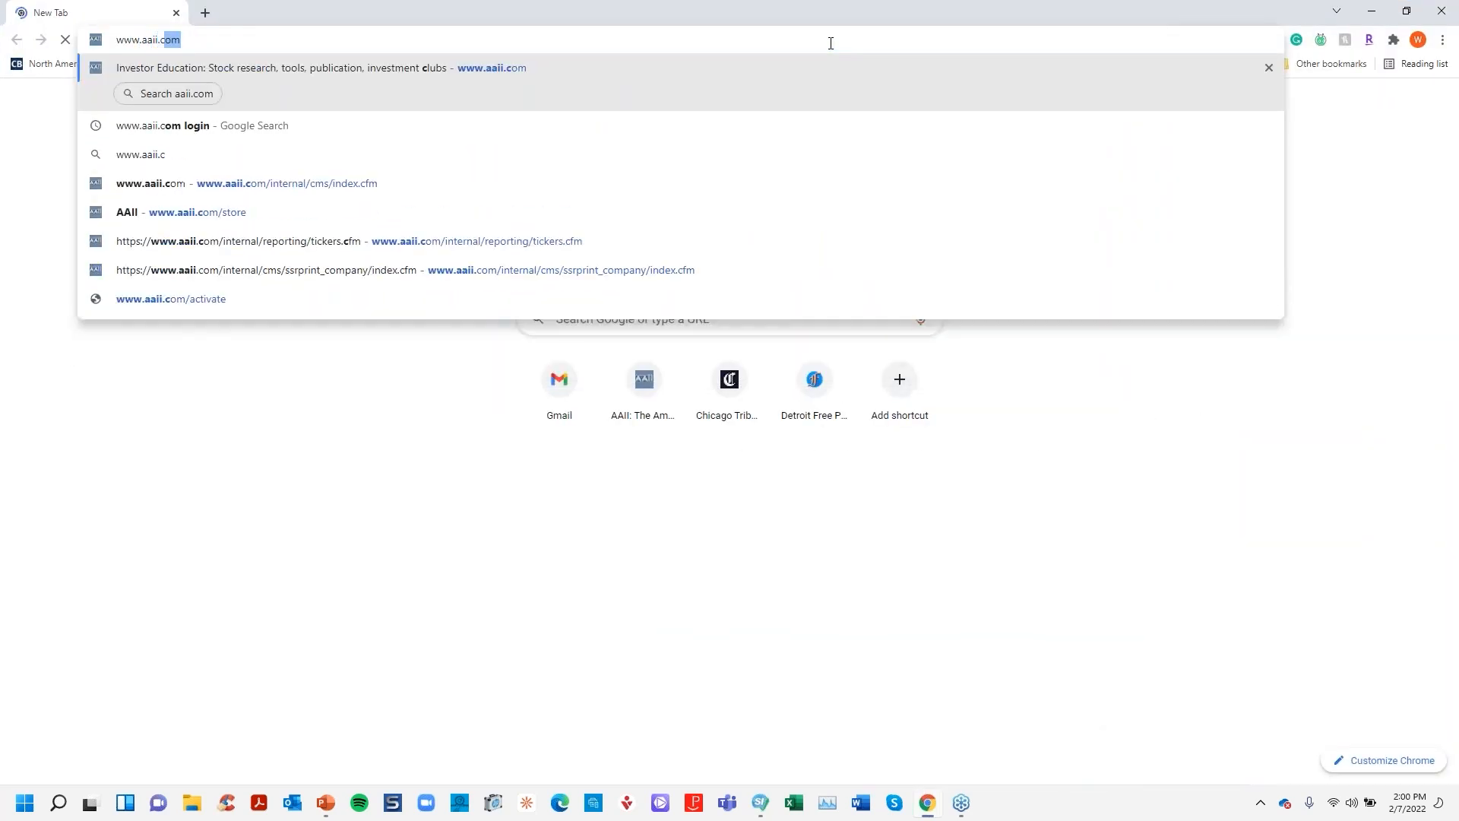
{"action": "key", "text": "Return"}
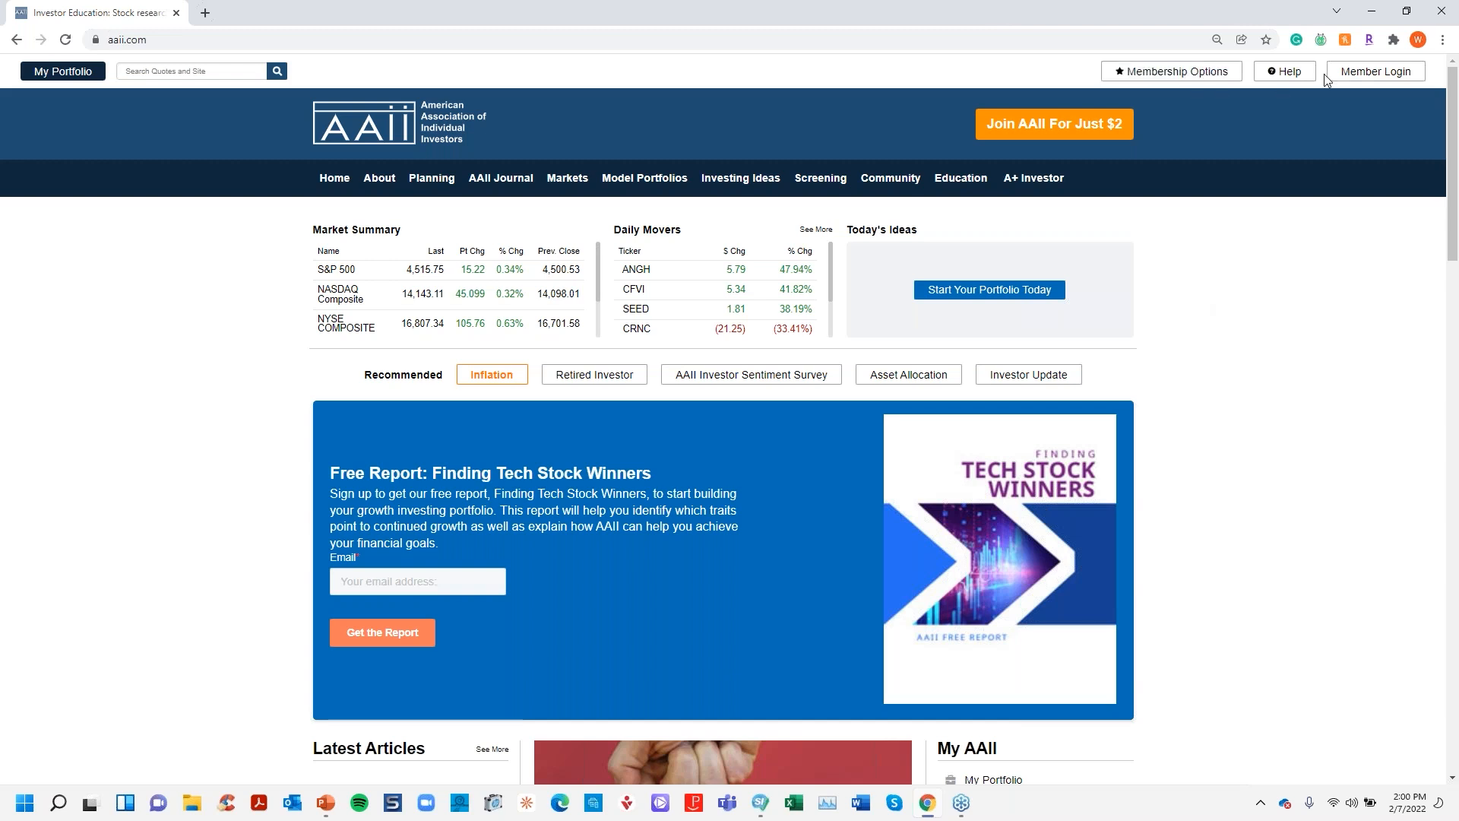
Log in to the AAII website with the prefilled member credentials and go to the Stock Investor Pro premium service.
{"action": "left_click", "coordinate": [1346, 73]}
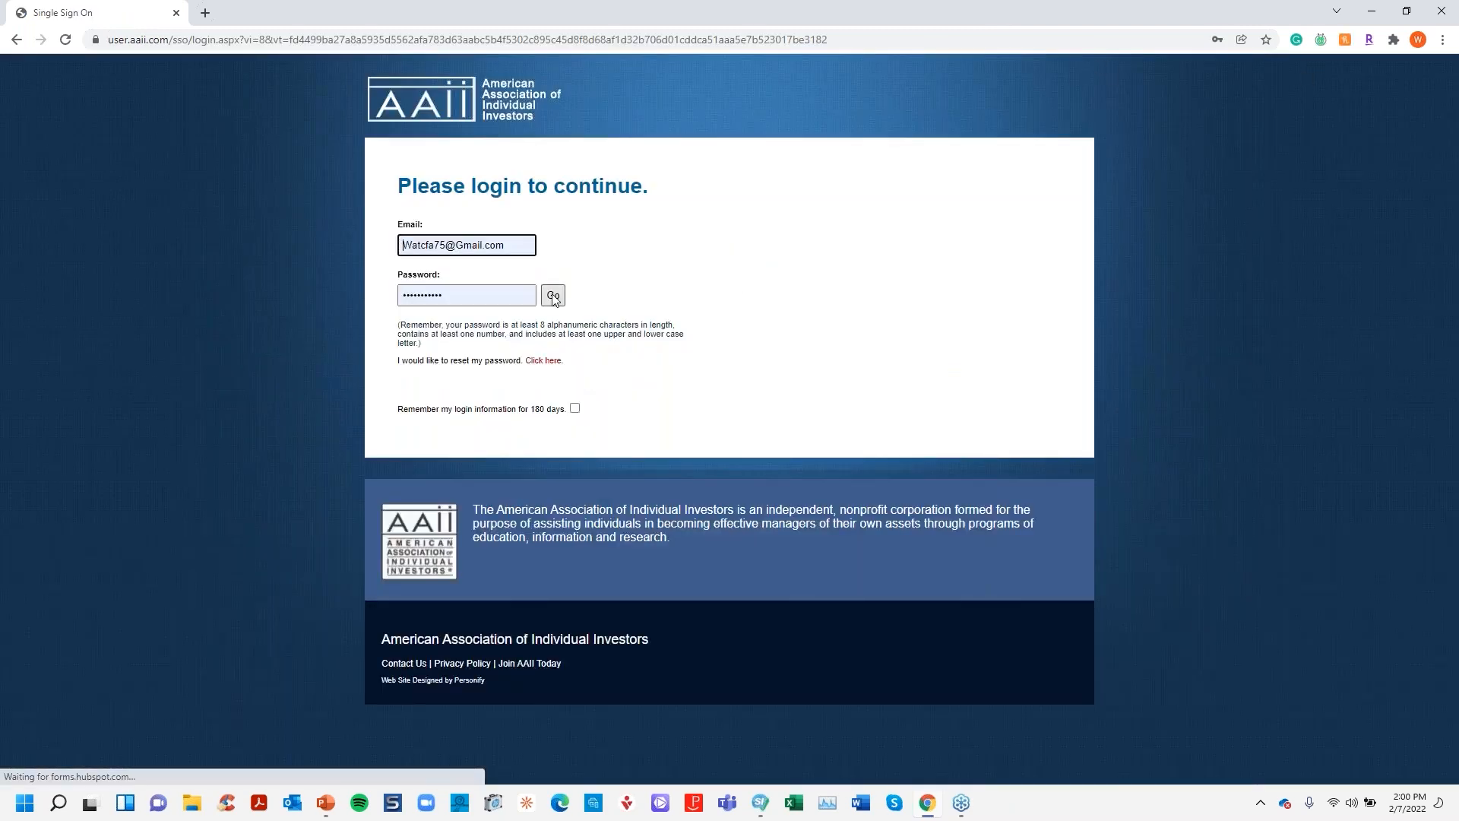
{"action": "left_click", "coordinate": [553, 294]}
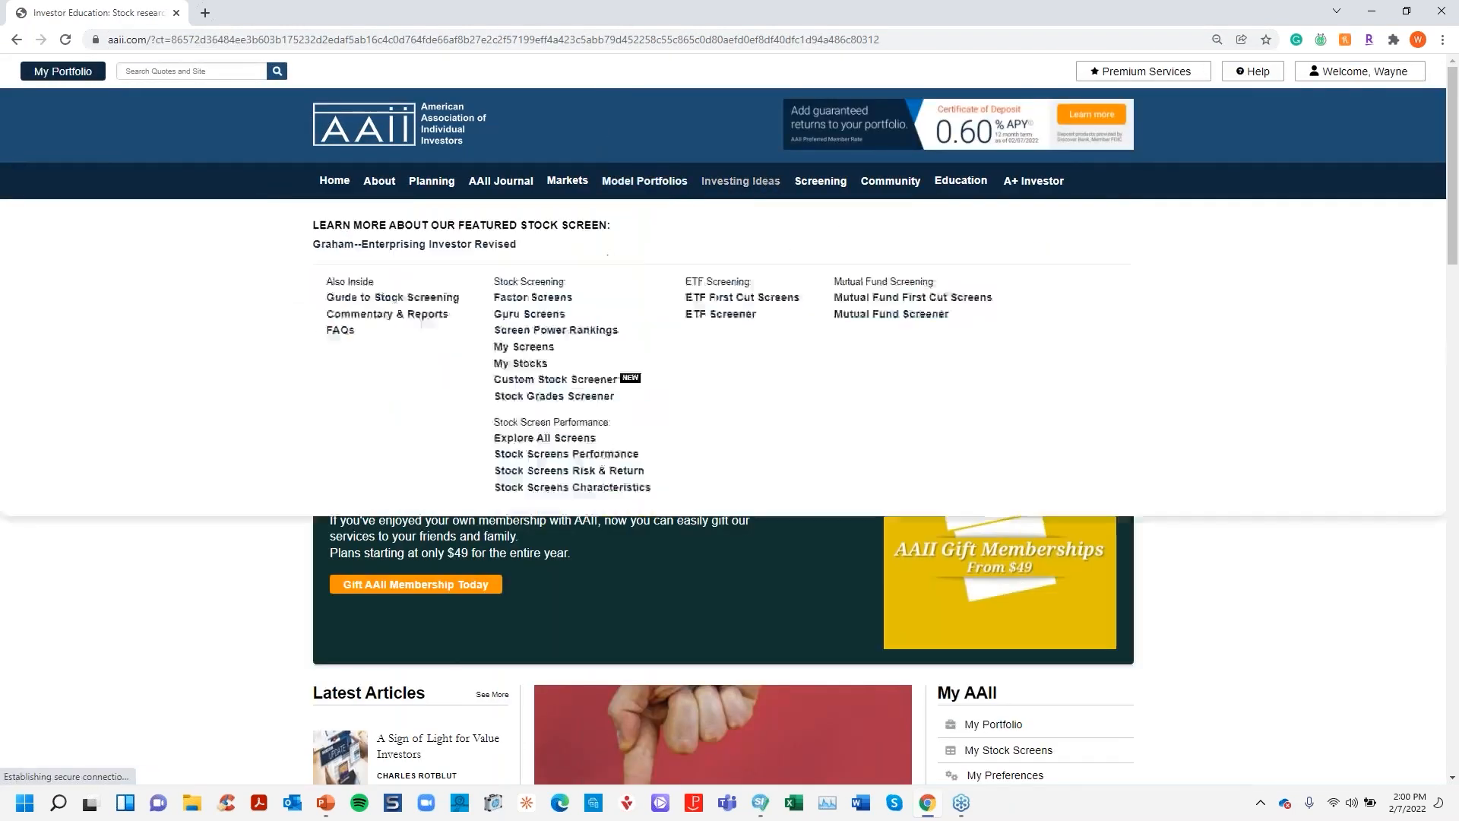
{"action": "left_click", "coordinate": [1204, 74]}
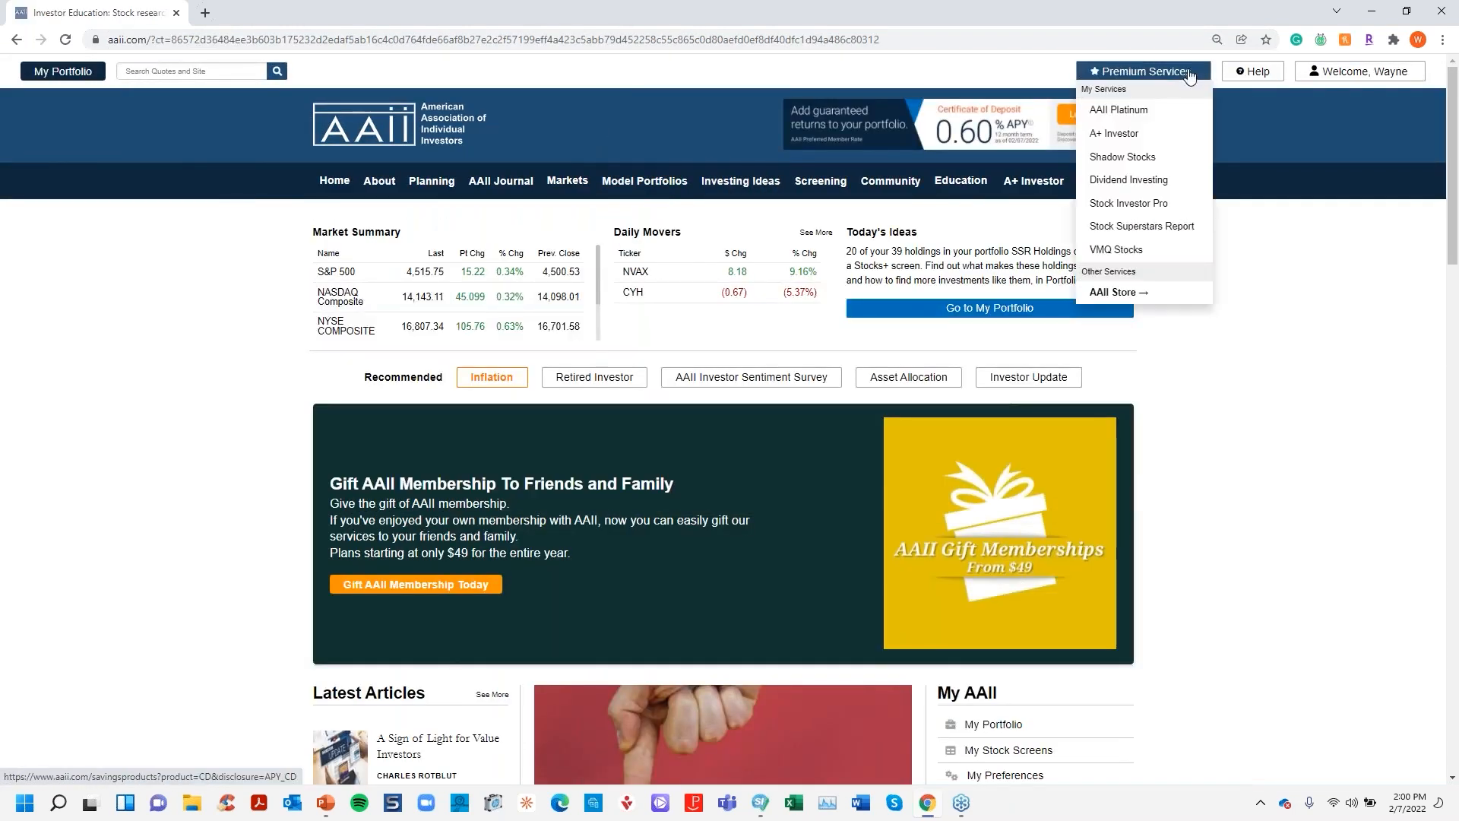
{"action": "left_click", "coordinate": [1146, 204]}
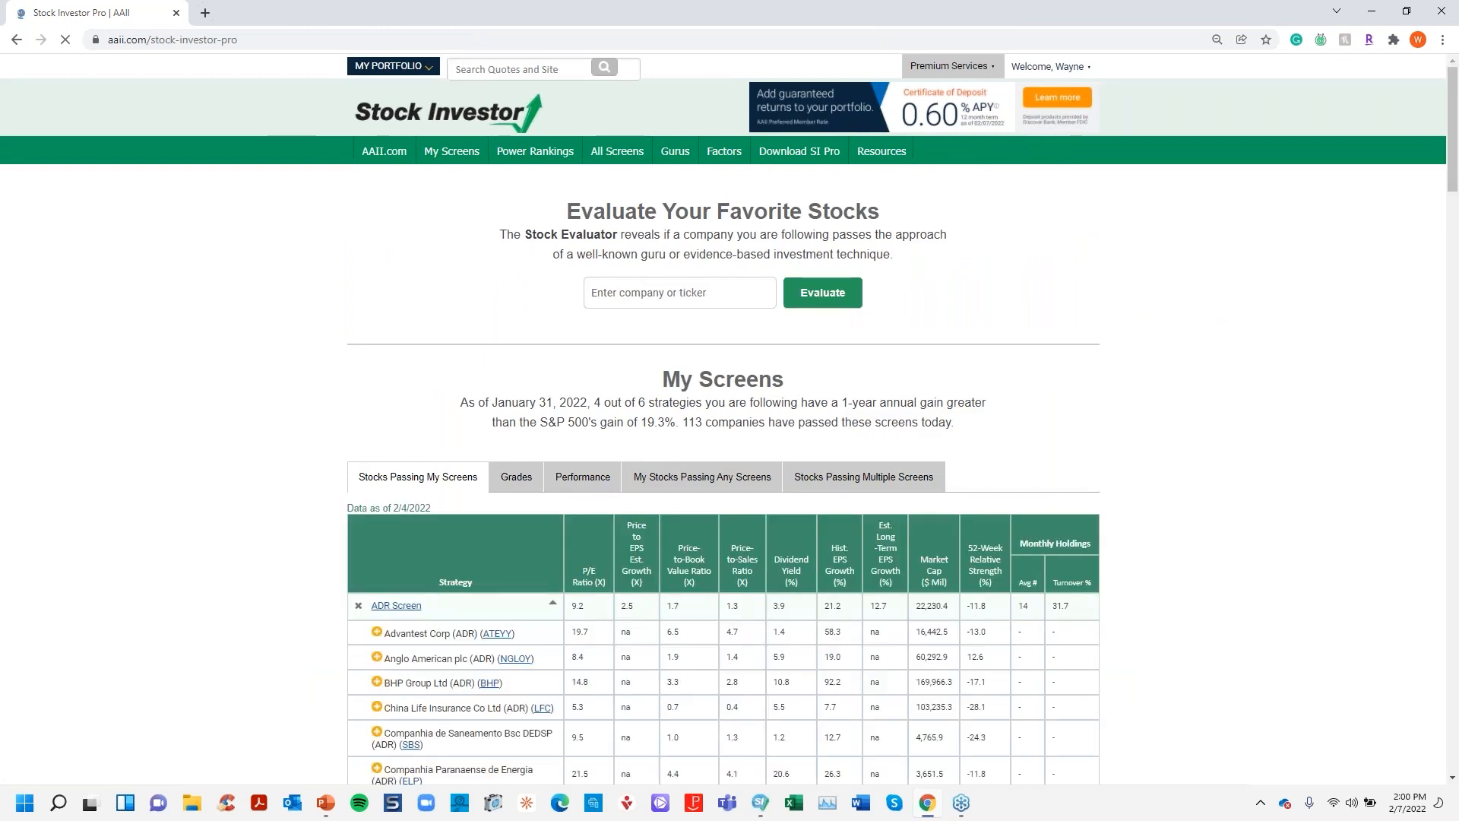
Review the Getting Started and Video Tutorials pages among the Stock Investor Pro resources.
{"action": "mouse_move", "coordinate": [892, 158]}
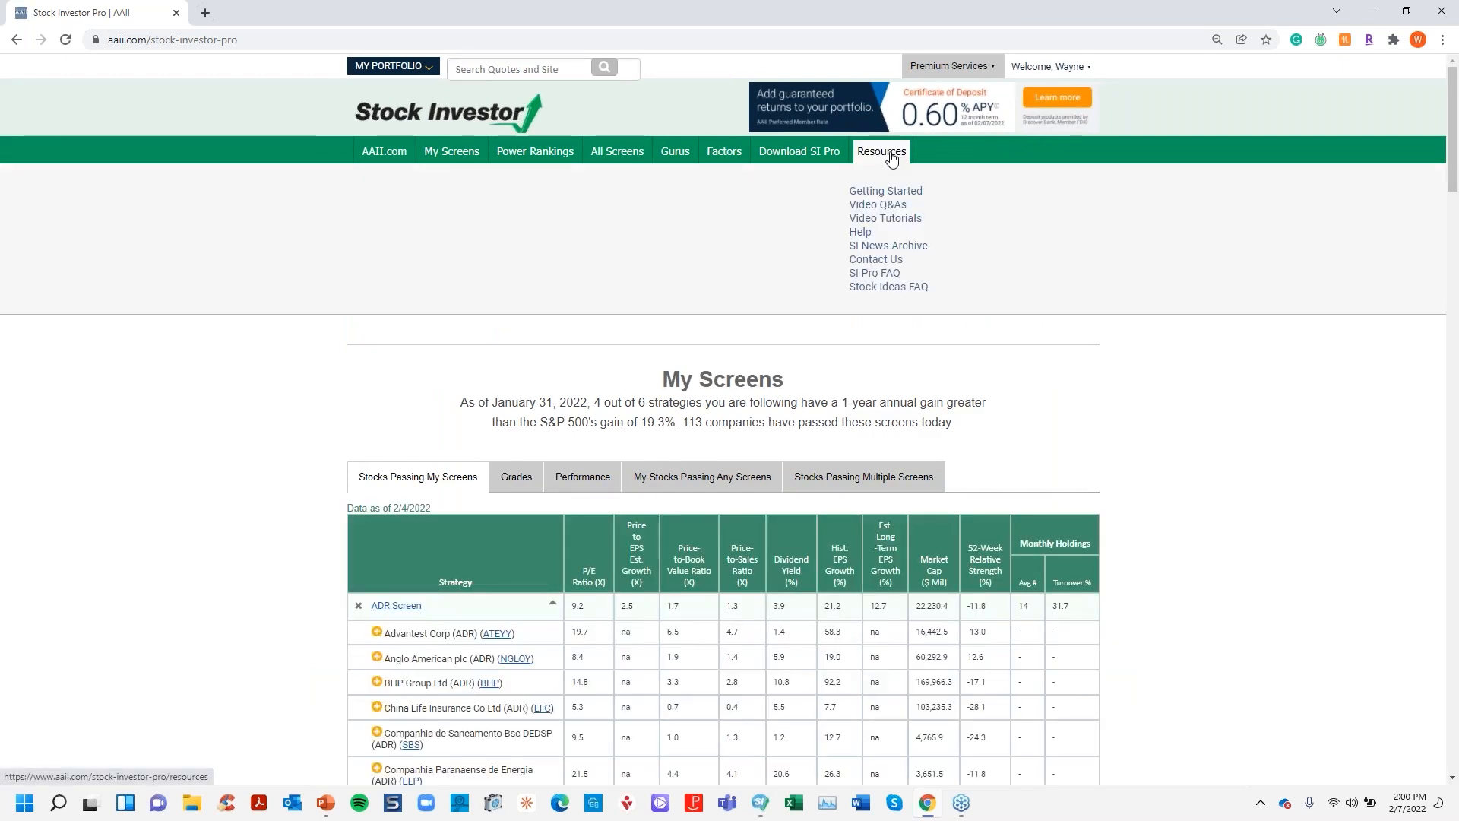
{"action": "left_click", "coordinate": [910, 193]}
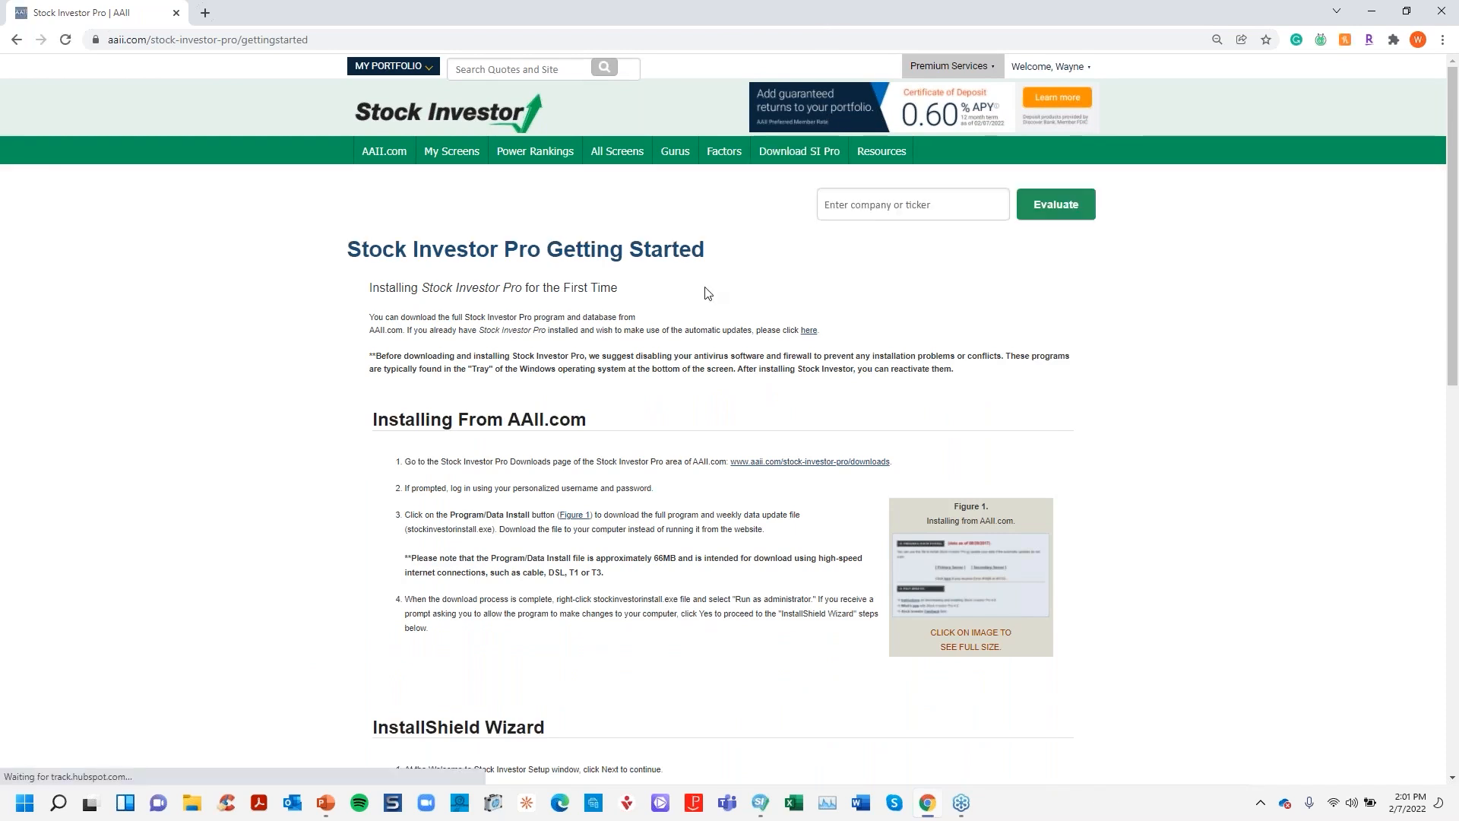
{"action": "mouse_move", "coordinate": [900, 158]}
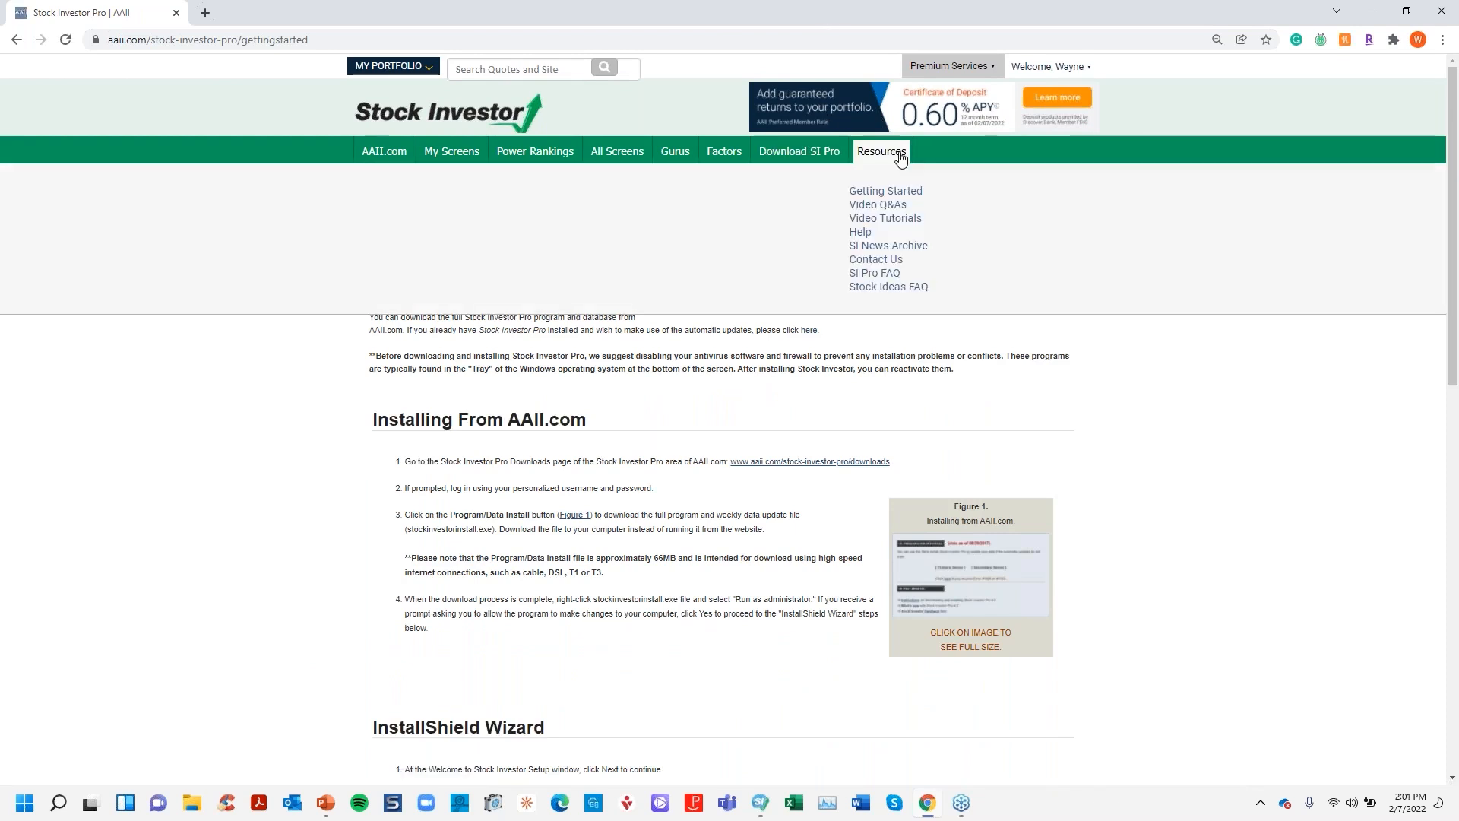
{"action": "left_click", "coordinate": [898, 220]}
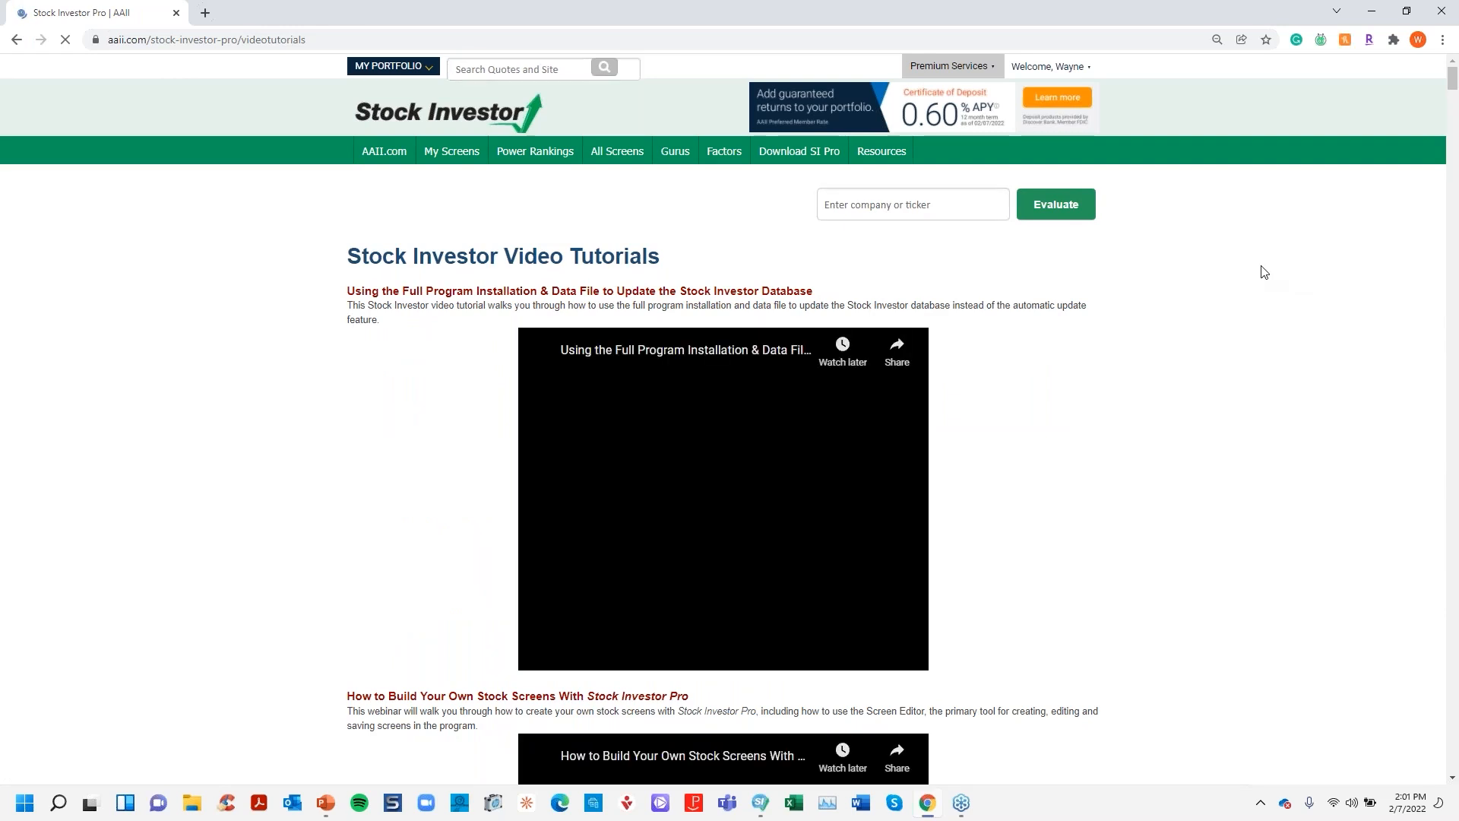
{"action": "scroll", "coordinate": [1263, 272], "scroll_direction": "down", "scroll_amount": 1}
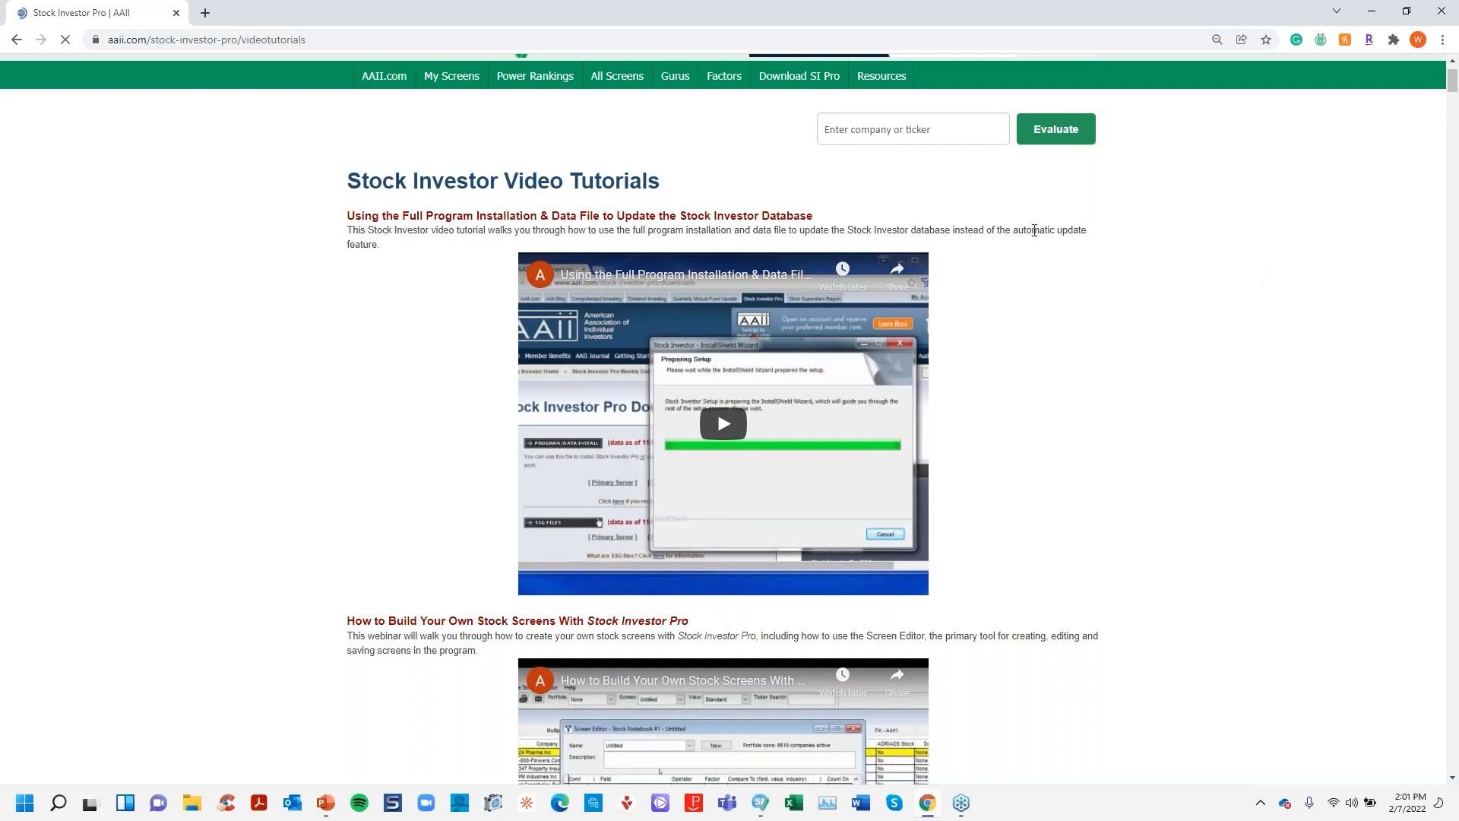
{"action": "mouse_move", "coordinate": [883, 81]}
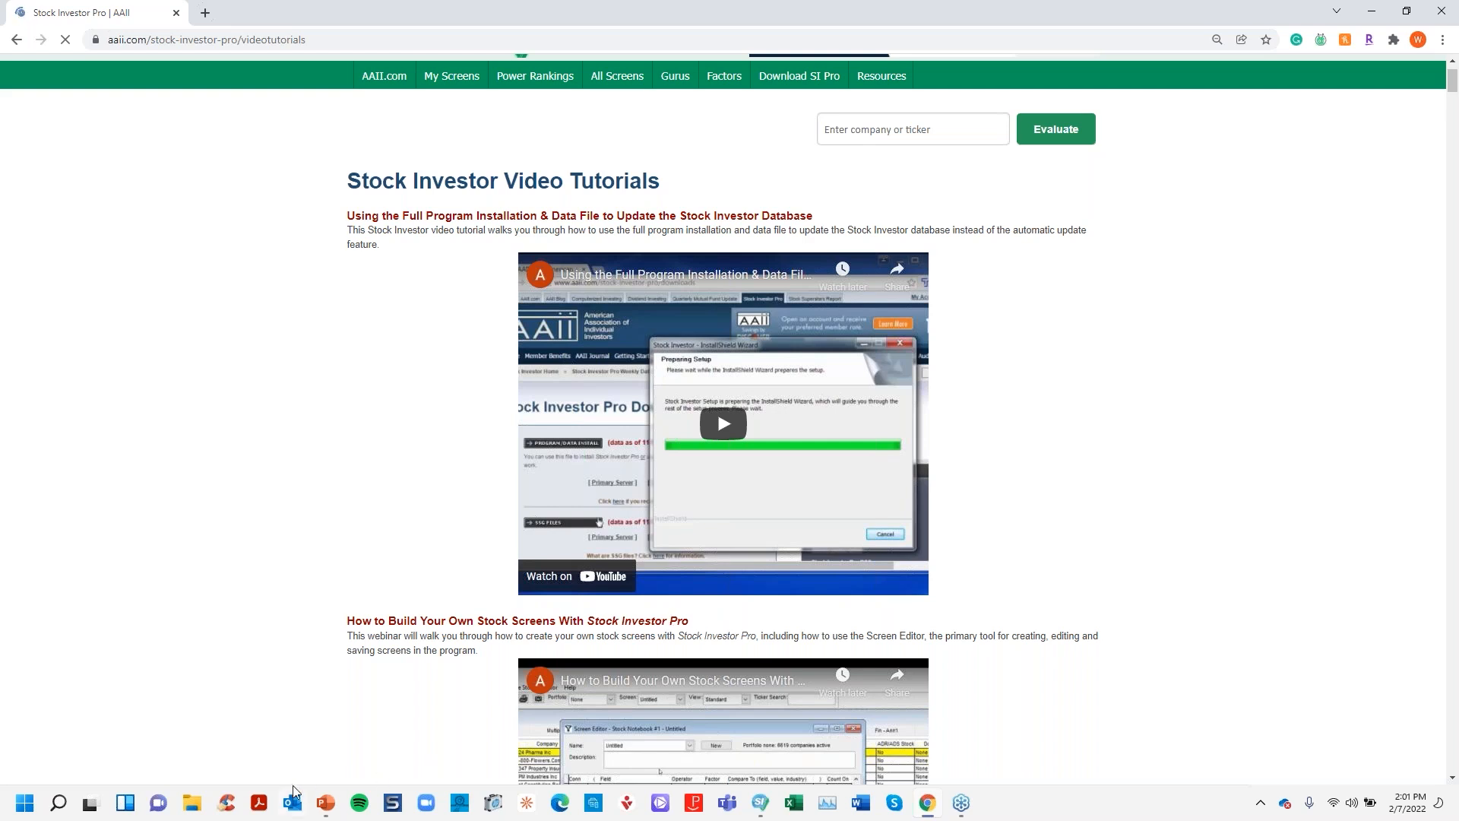
Switch to the PowerPoint slide show and advance it to the special offer for today's attendees.
{"action": "left_click", "coordinate": [330, 809]}
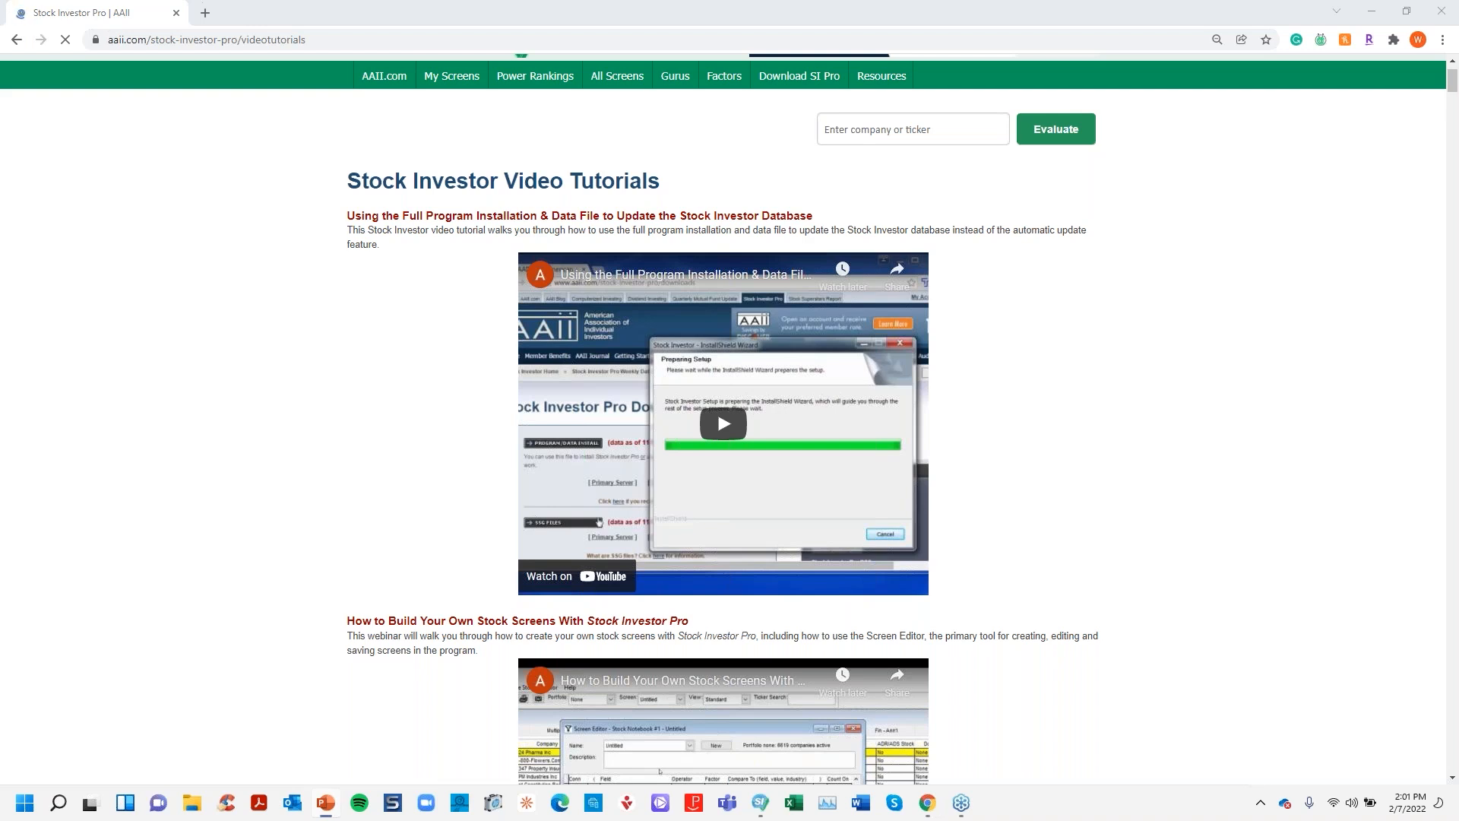
{"action": "key", "text": "Right"}
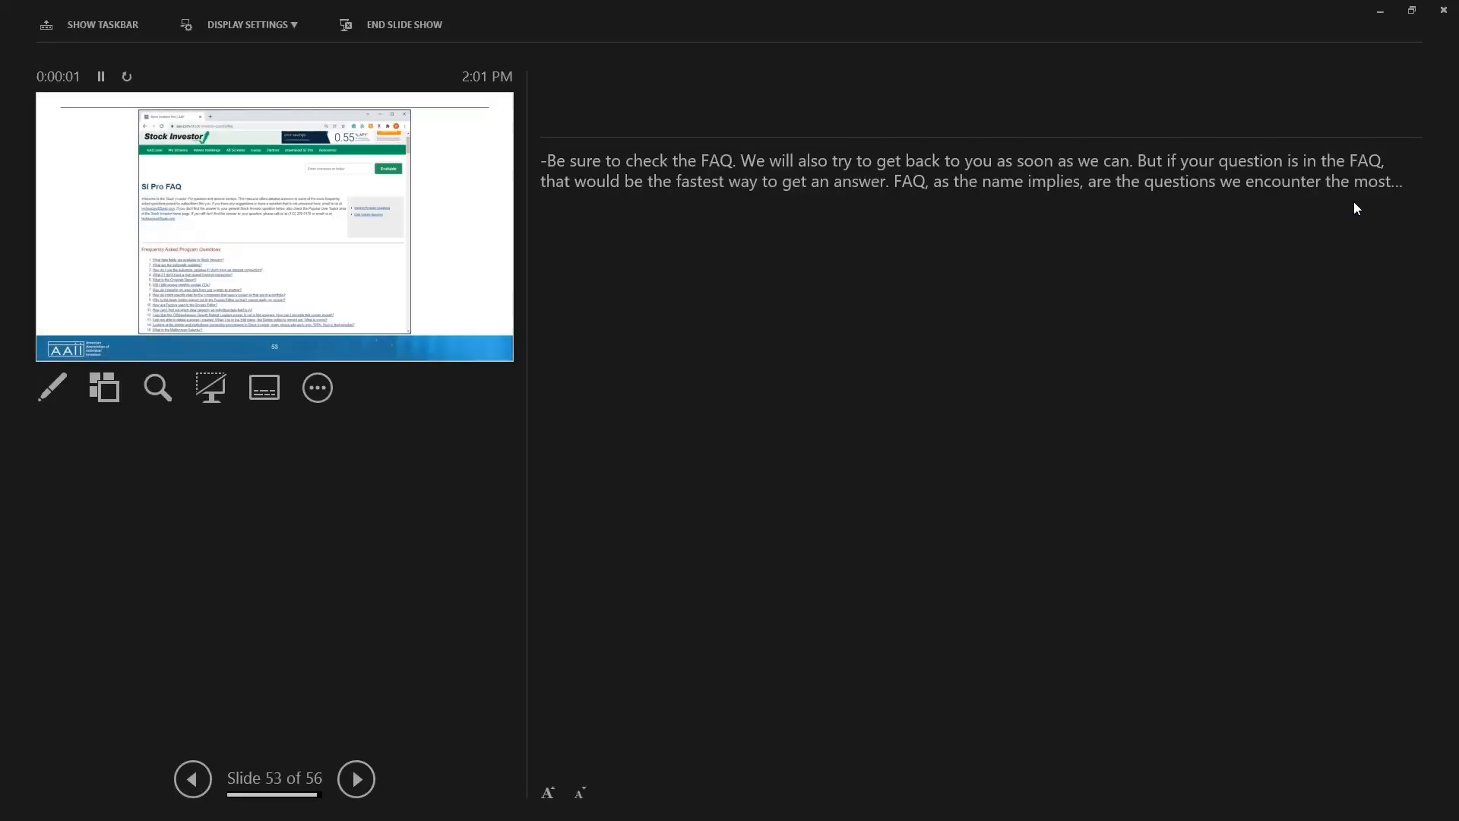
{"action": "key", "text": "Right"}
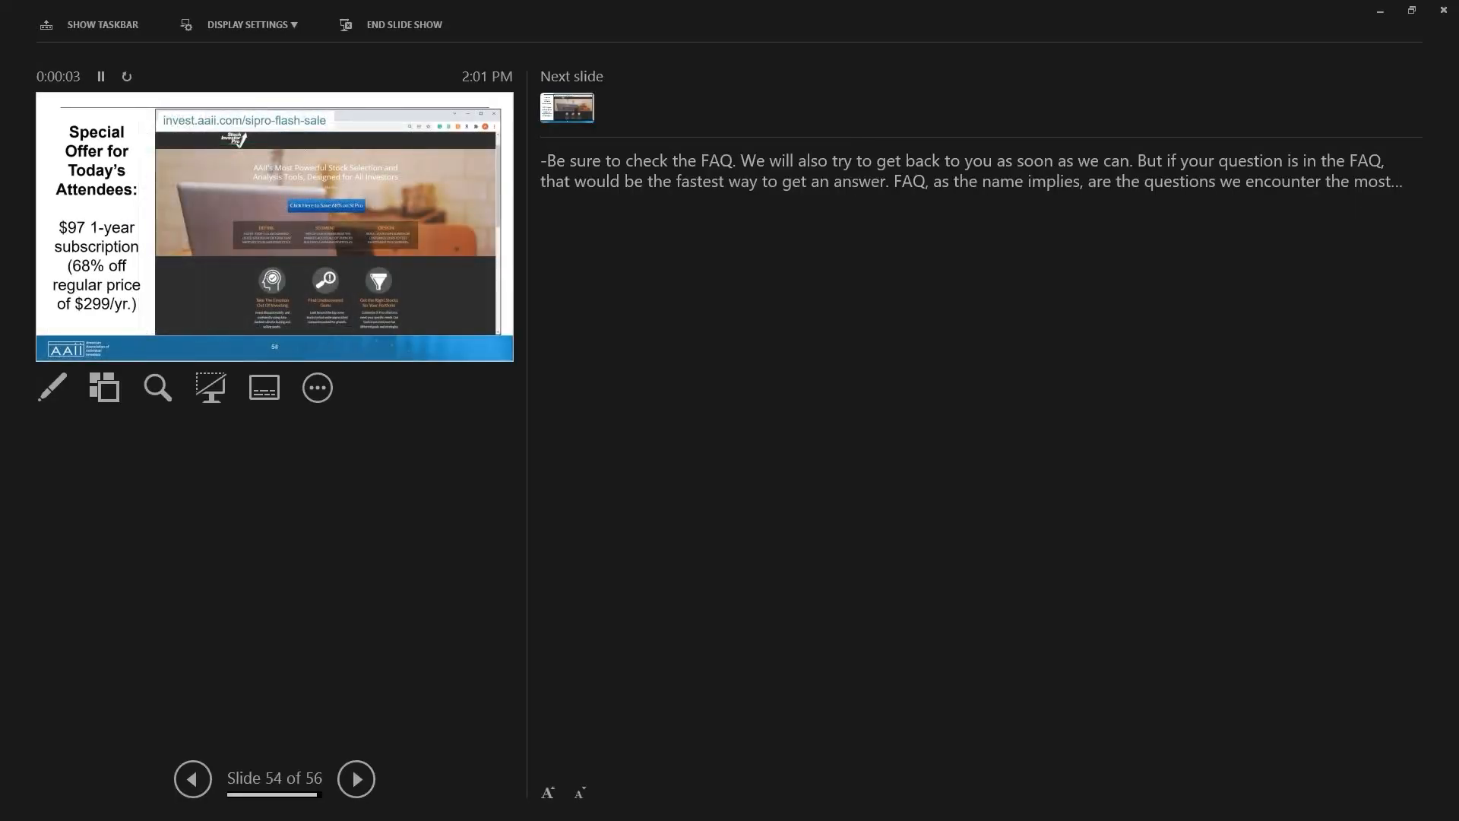
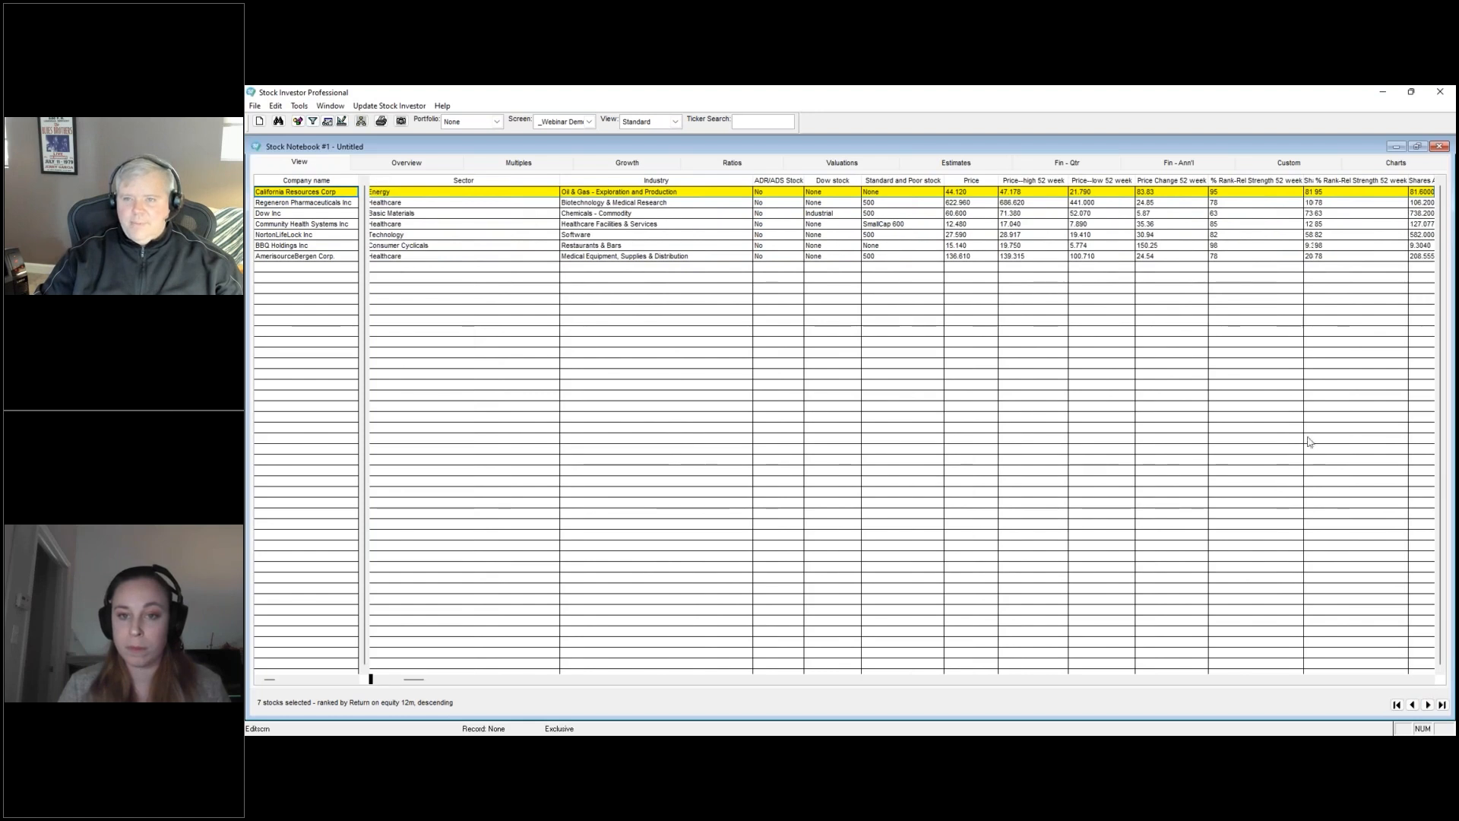
Rank the _Webinar Demo stocks in Stock Investor Professional by Price Change 52 week, descending.
{"action": "mouse_move", "coordinate": [1171, 180]}
{"action": "left_mouse_down"}
{"action": "mouse_move", "coordinate": [1264, 179]}
{"action": "mouse_move", "coordinate": [1194, 180]}
{"action": "left_mouse_up"}
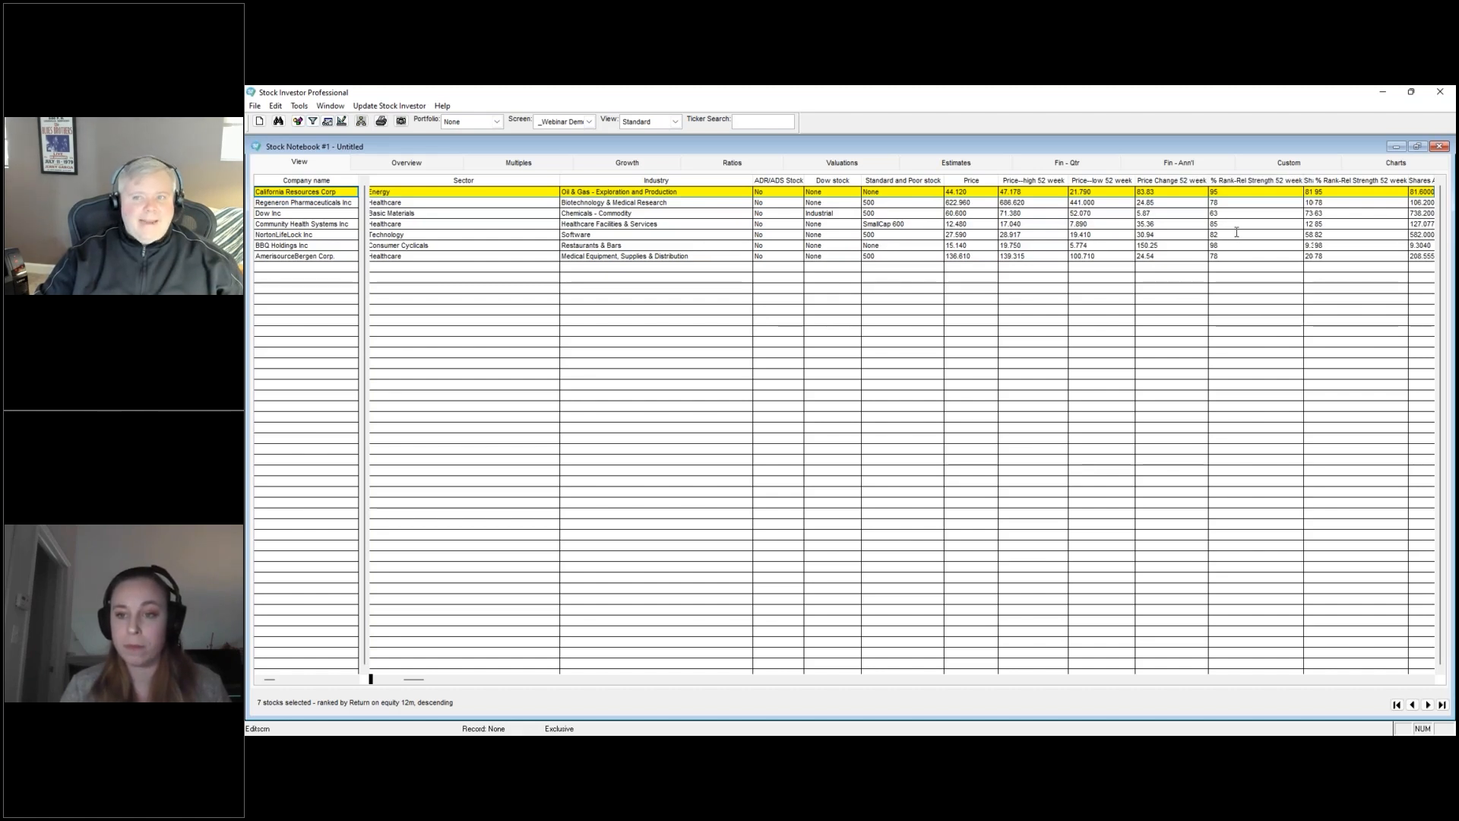
{"action": "left_click_drag", "start_coordinate": [1244, 180], "coordinate": [1244, 180]}
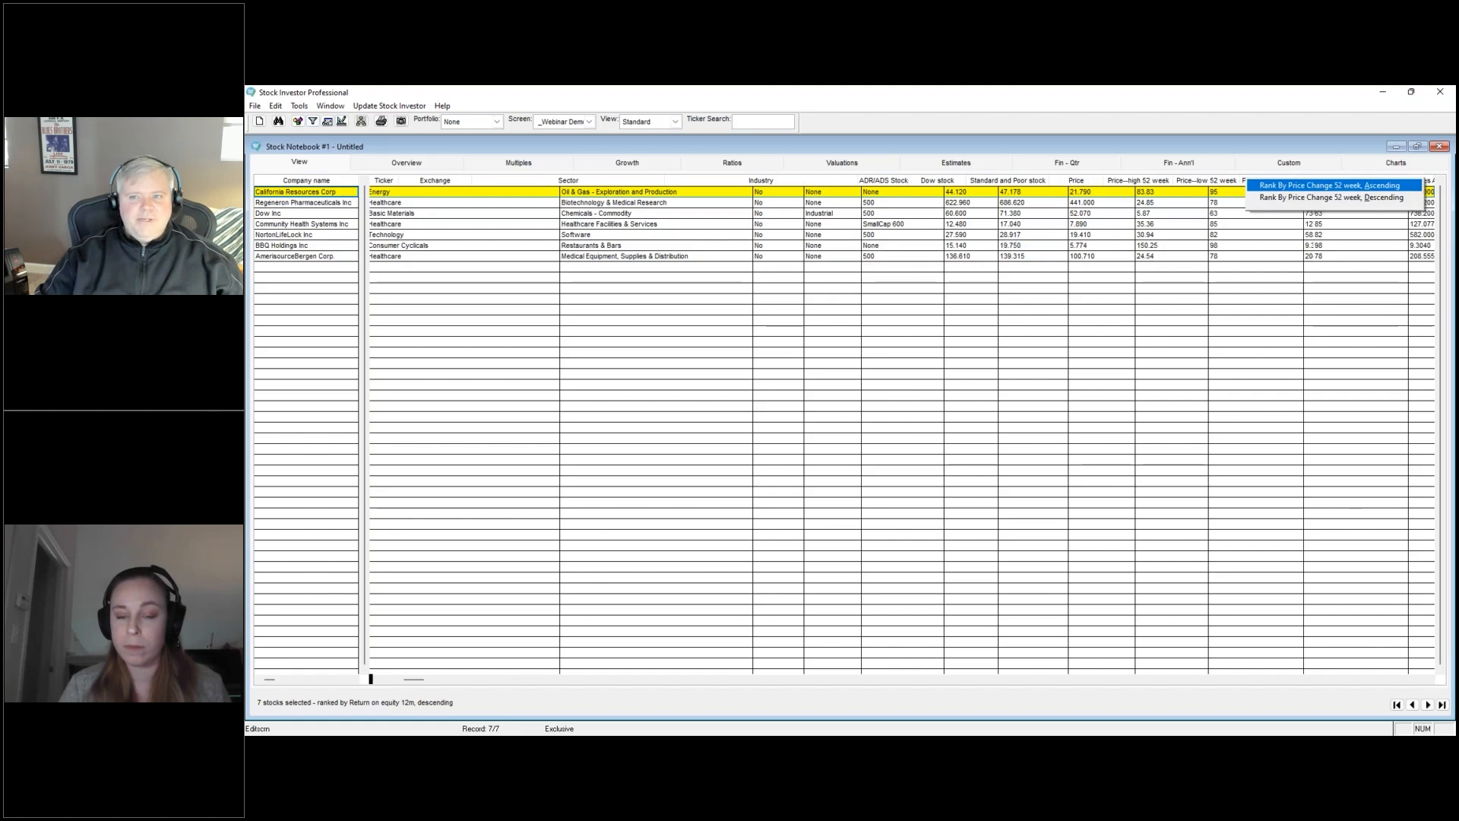
{"action": "left_click", "coordinate": [1292, 199]}
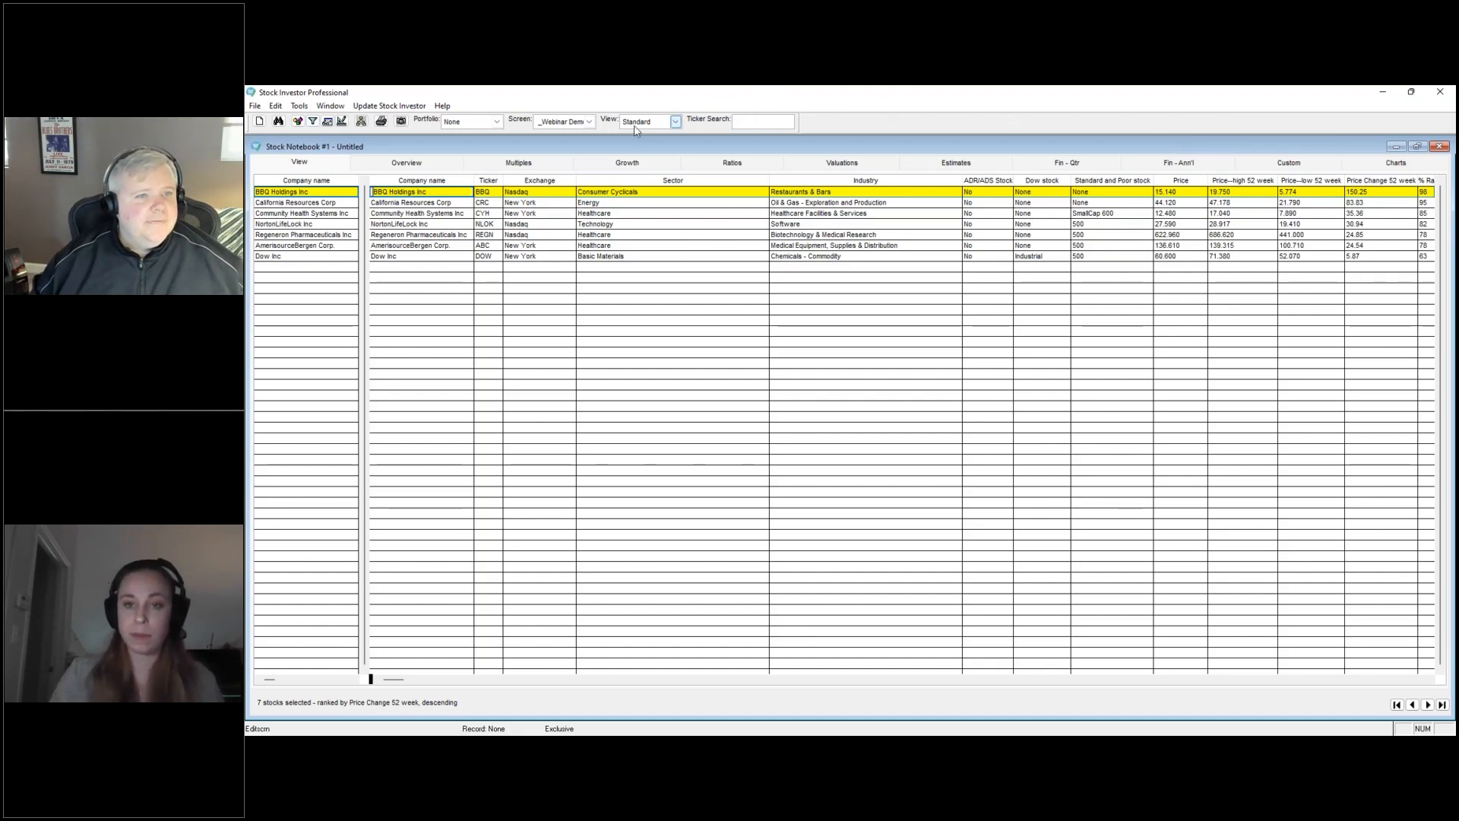
Remove the applied screen from the stock notebook by setting the screen to None.
{"action": "left_click", "coordinate": [588, 125]}
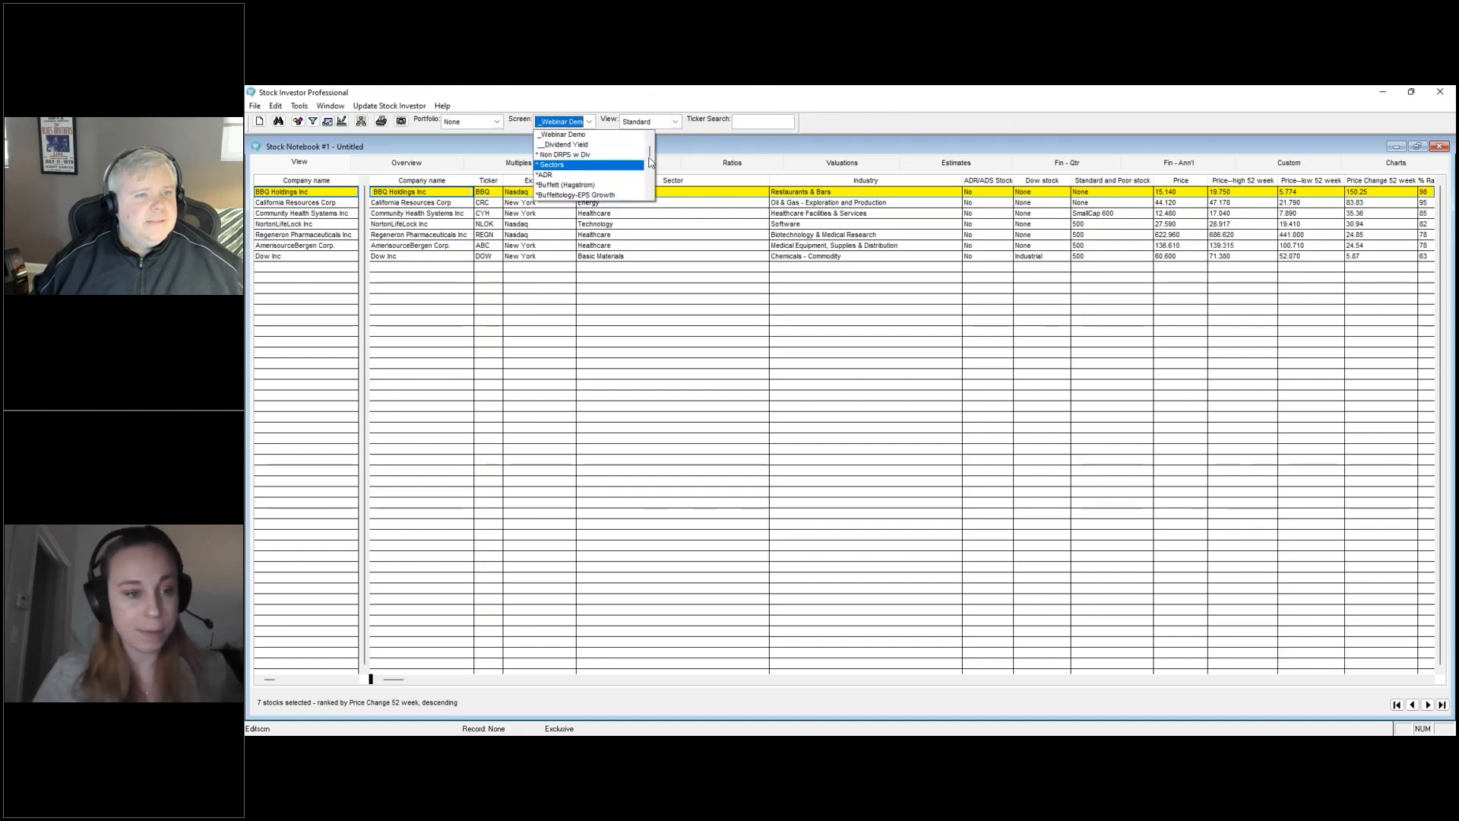
{"action": "scroll", "coordinate": [578, 163], "scroll_direction": "down", "scroll_amount": 1}
{"action": "scroll", "coordinate": [578, 163], "scroll_direction": "up", "scroll_amount": 1}
{"action": "left_click", "coordinate": [562, 135]}
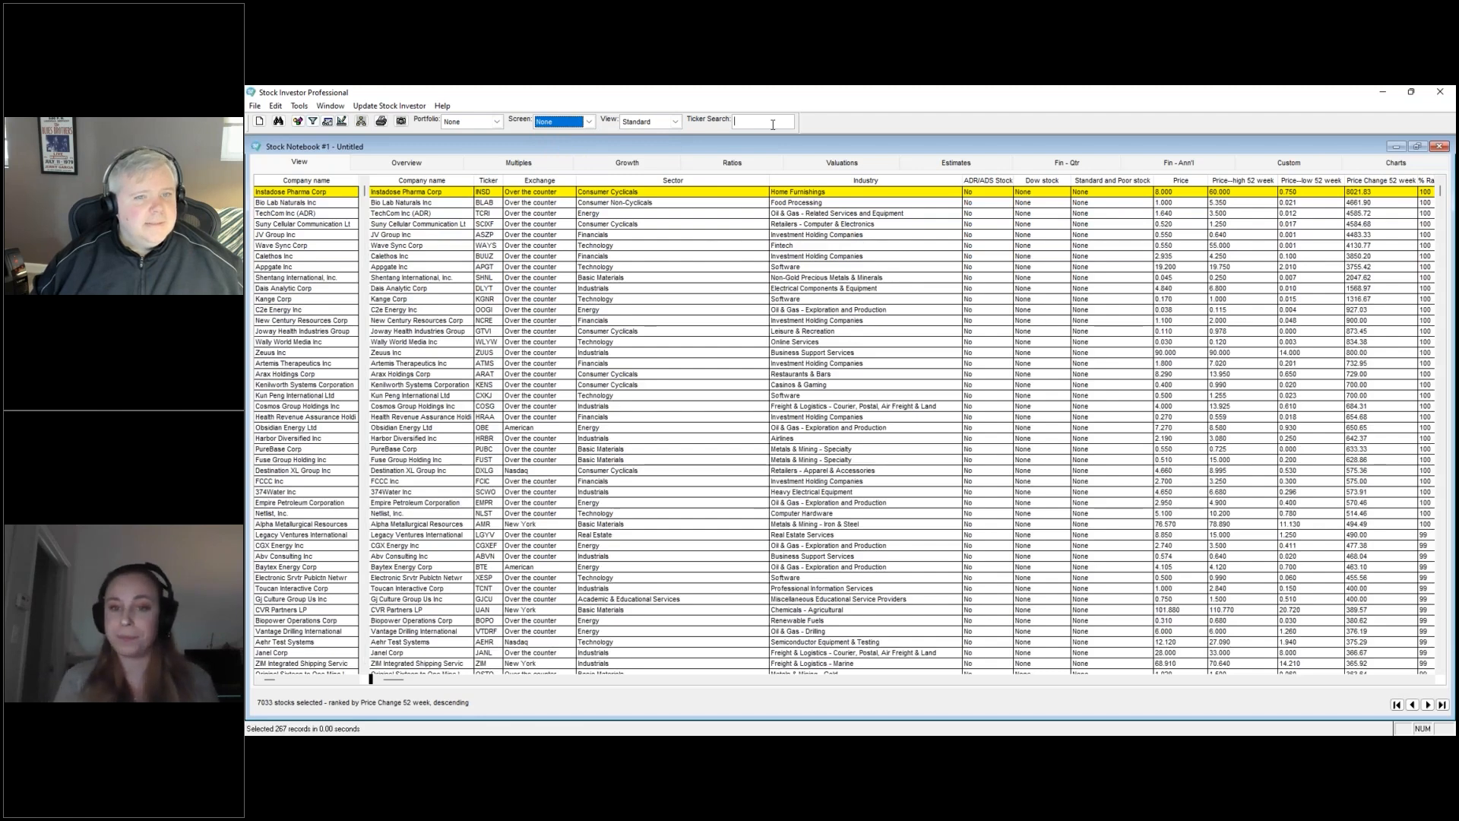
Find the stocks with tickers NTR and GIL in the notebook using the ticker search.
{"action": "type", "text": "ntr"}
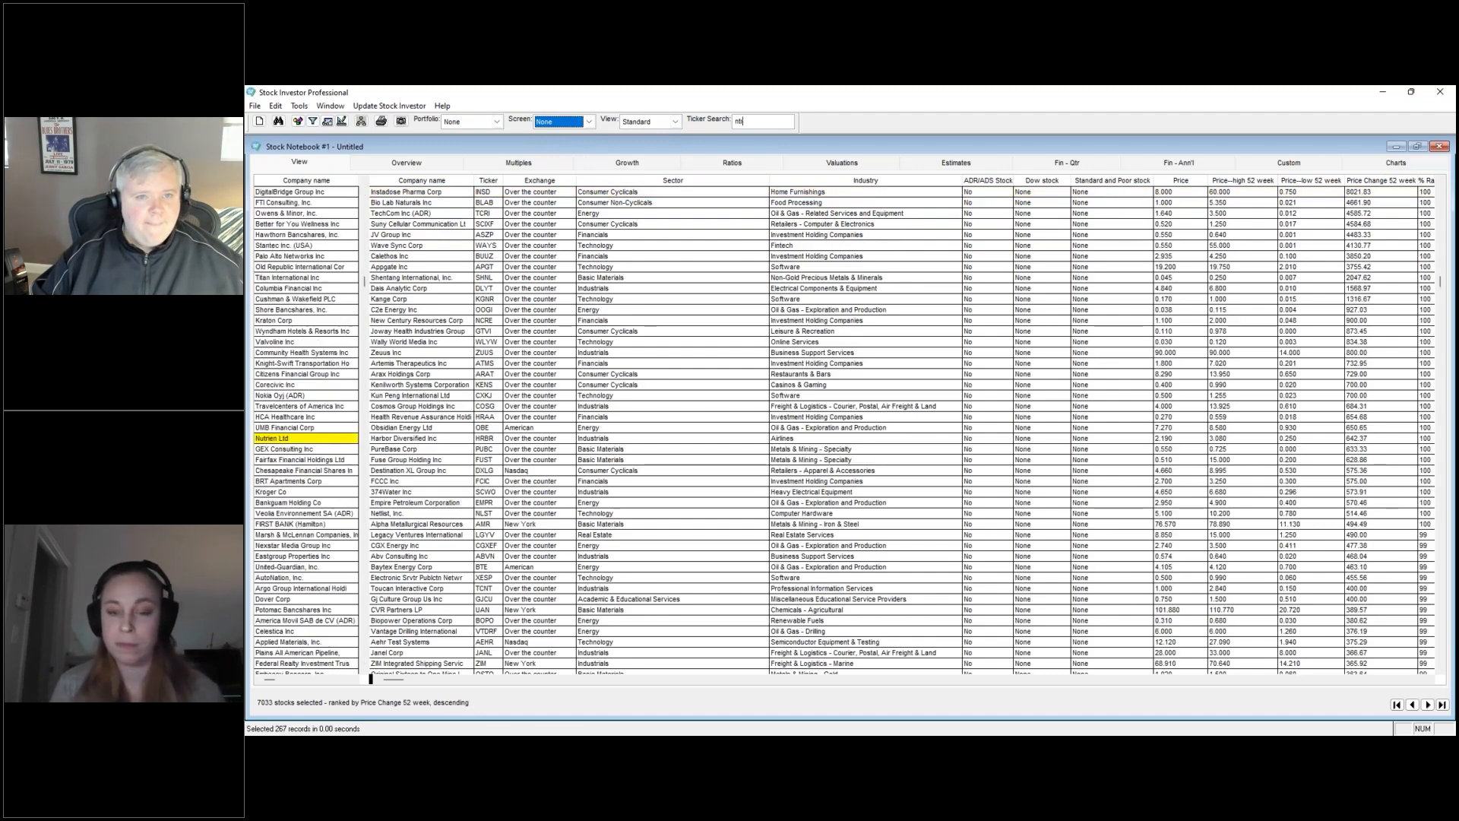
{"action": "key", "text": "Return"}
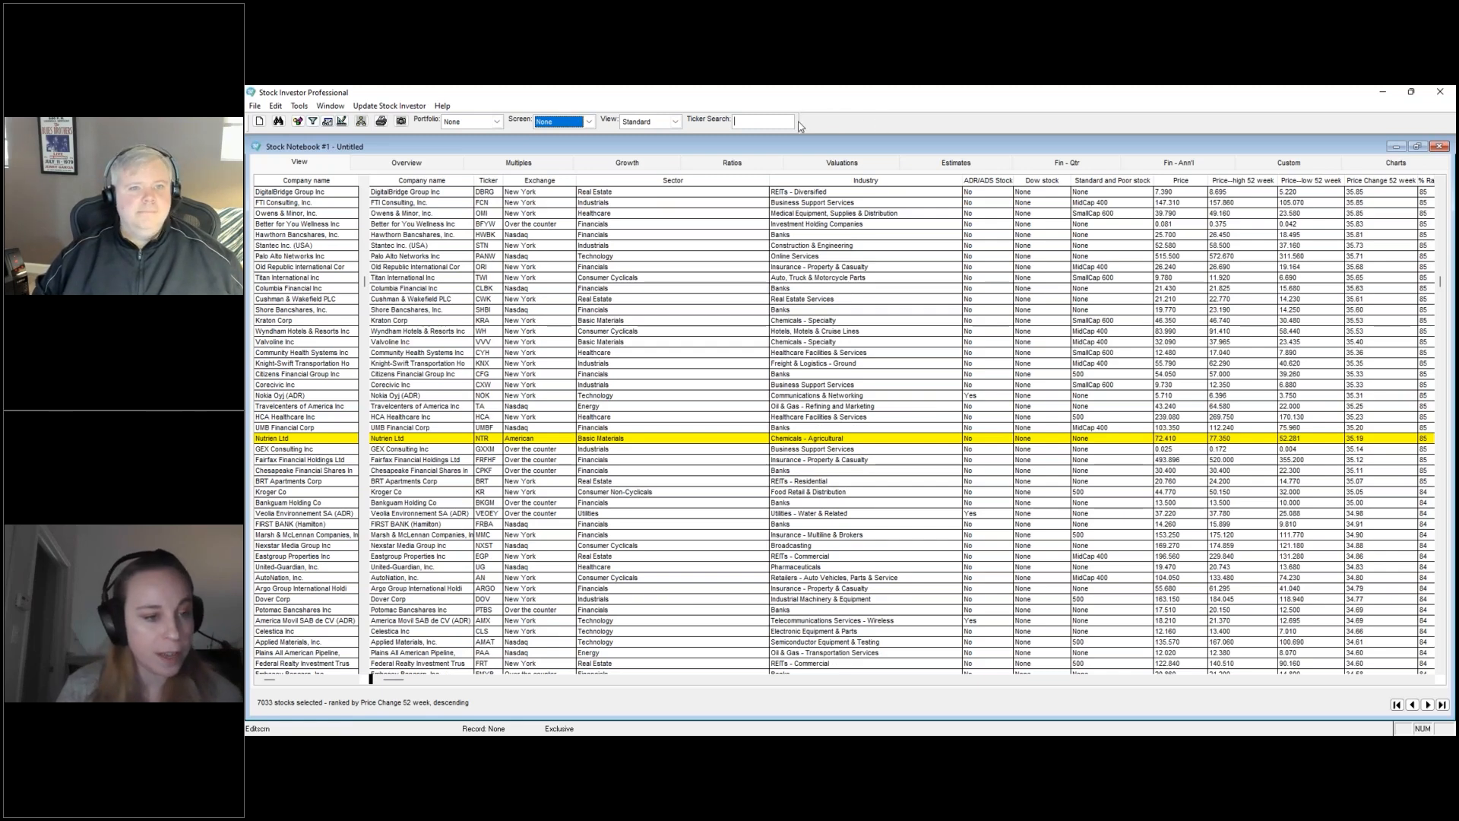
{"action": "type", "text": "g"}
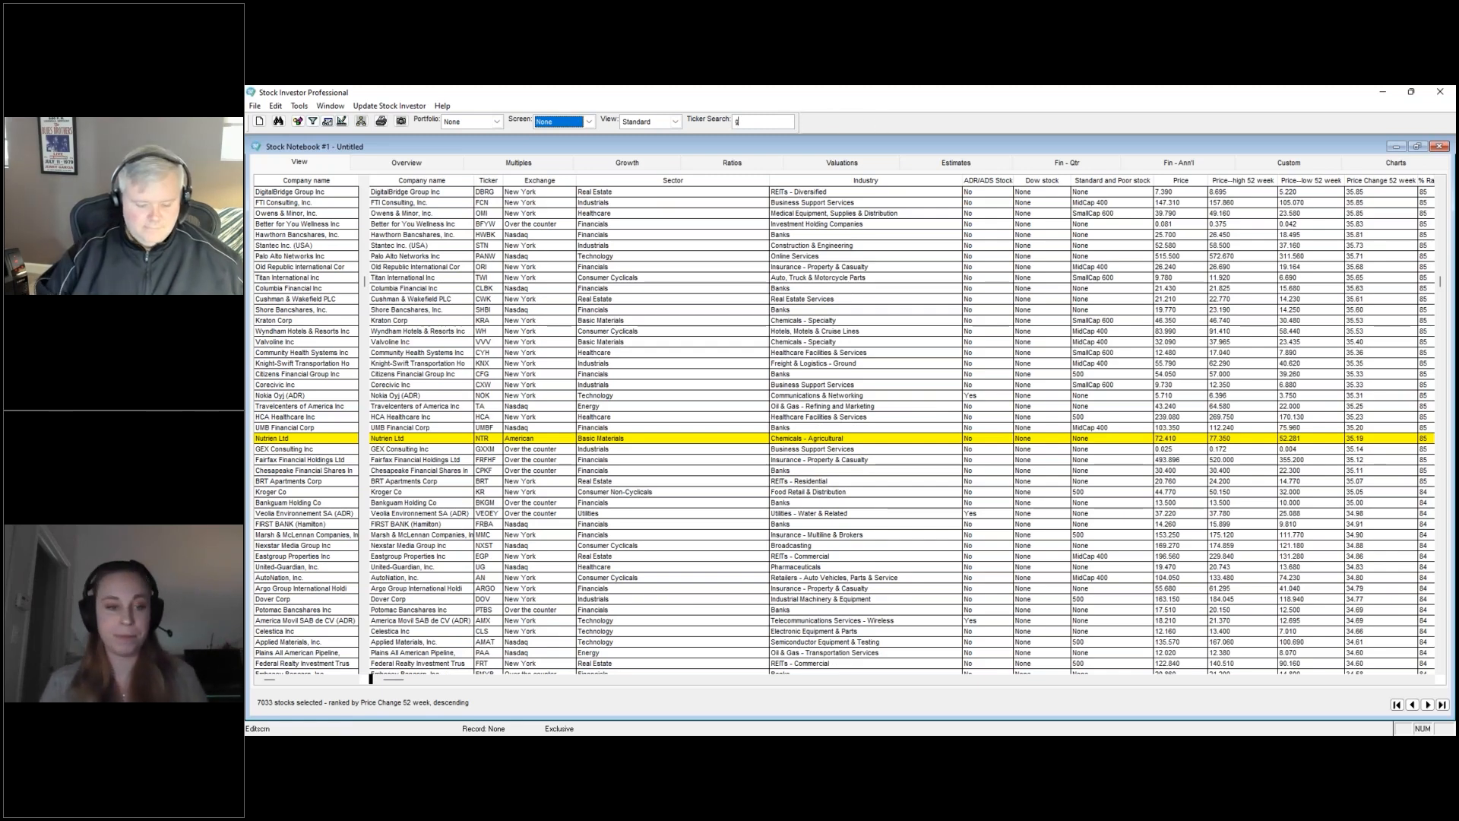
{"action": "type", "text": "il"}
{"action": "key", "text": "Return"}
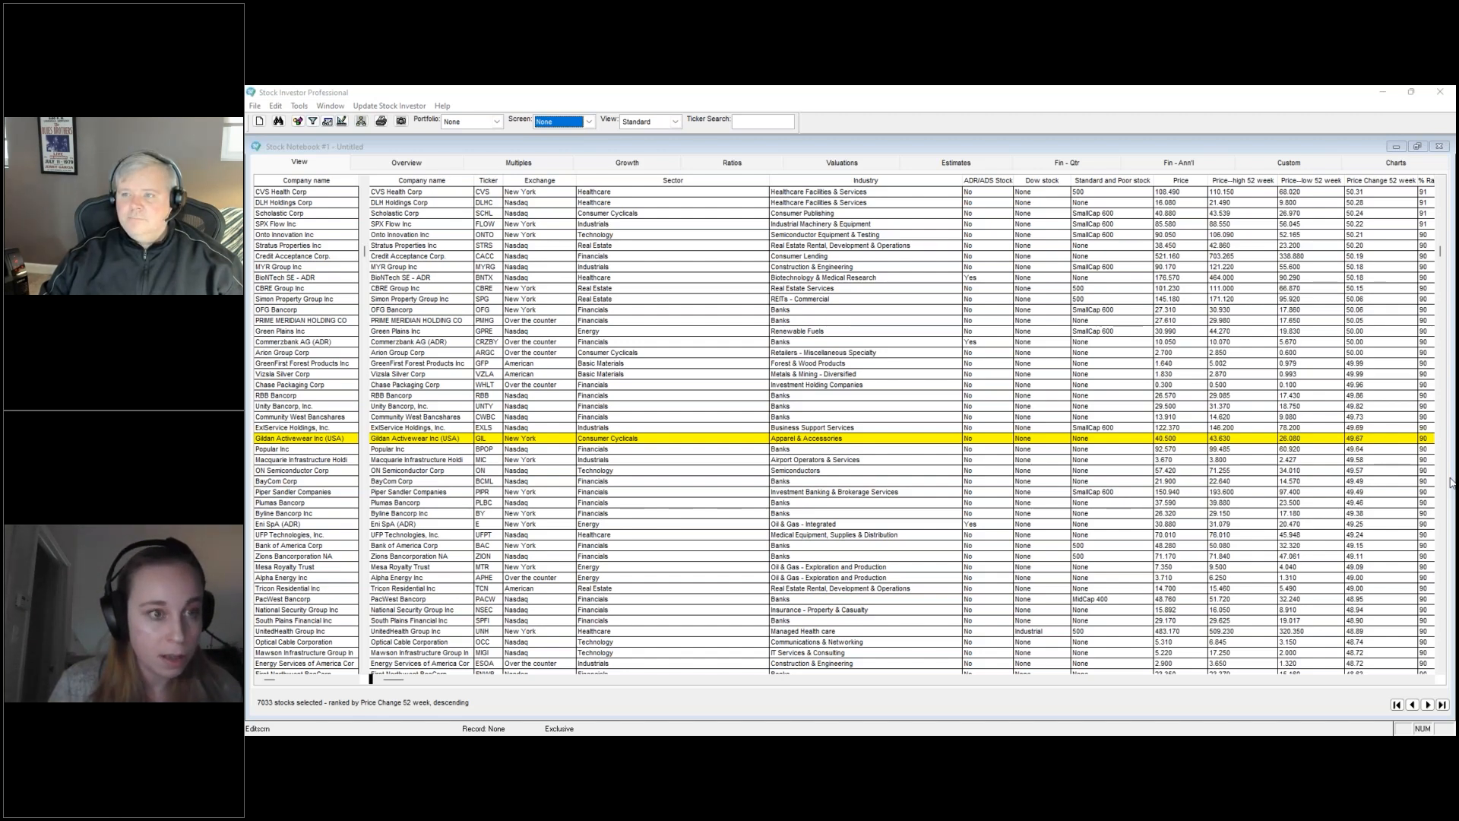
Switch to PowerPoint and present the Upcoming Webinars slide.
{"action": "key", "text": "shift+F5"}
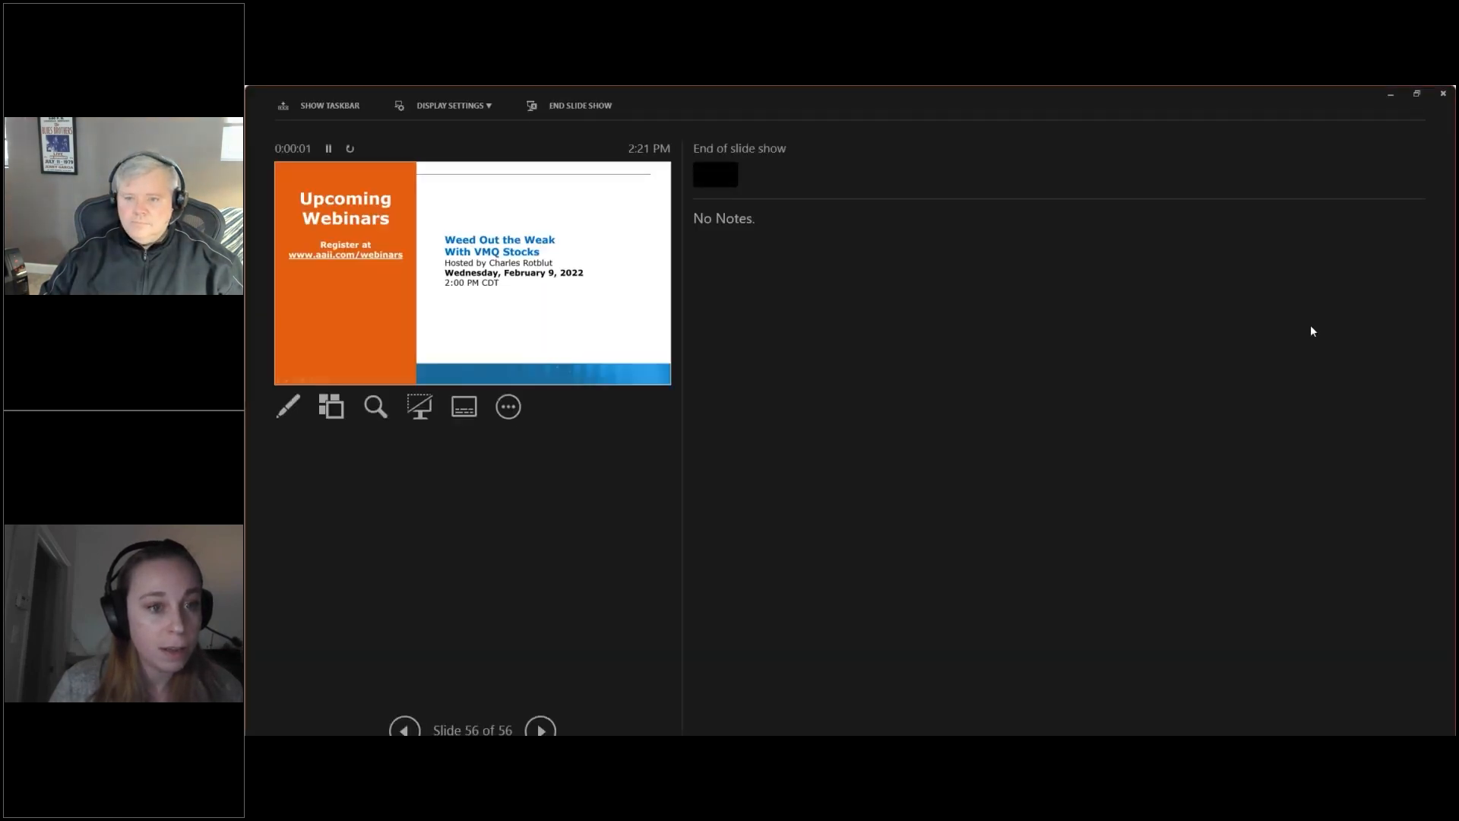